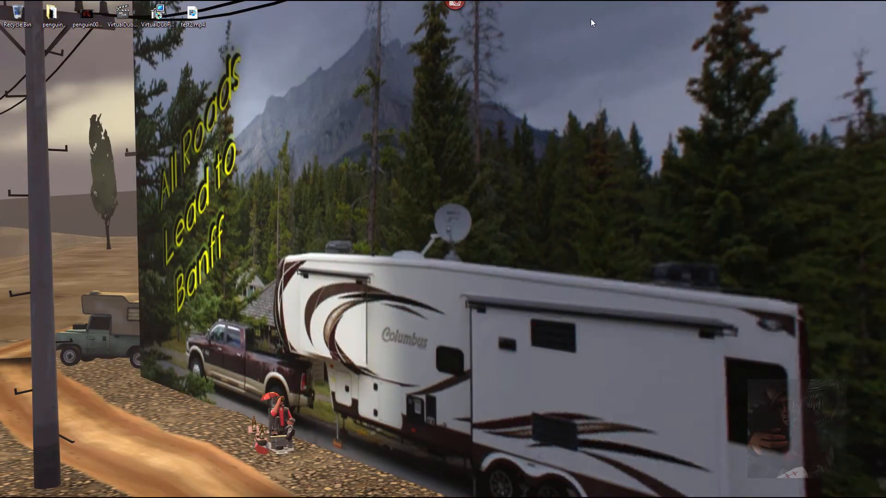
- Look through the image sequence and audio file in the desktop's penguin folder and play the penguin000096 video
double_click(52, 14)
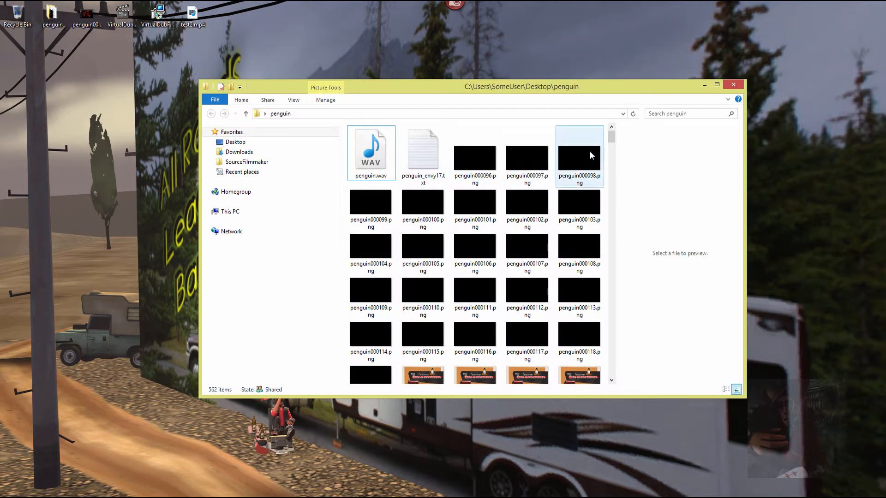
drag(612, 137, 612, 136)
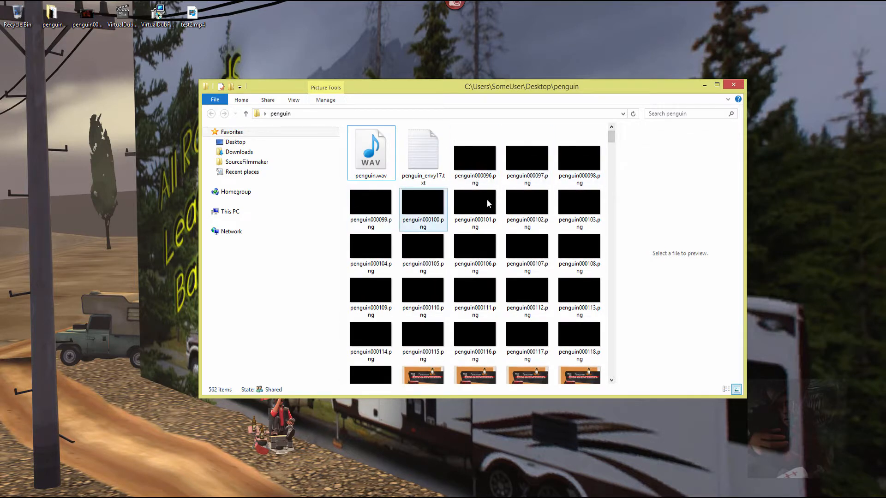
drag(609, 137, 613, 85)
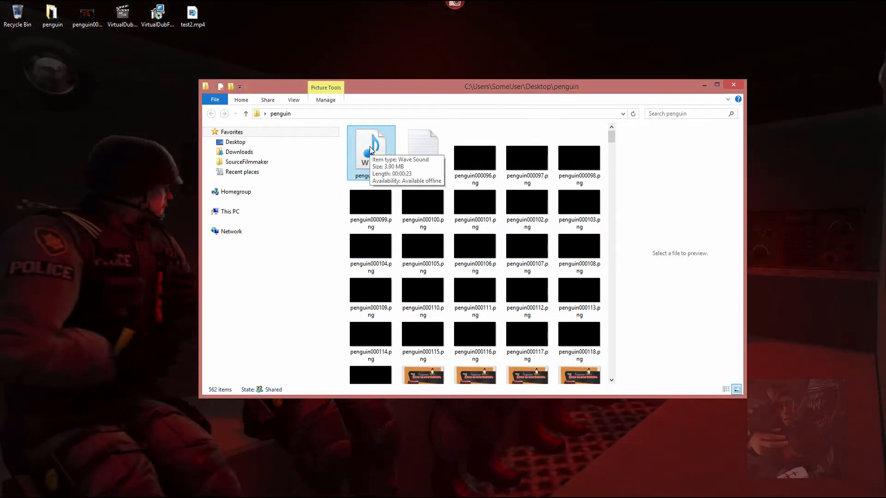
click(734, 87)
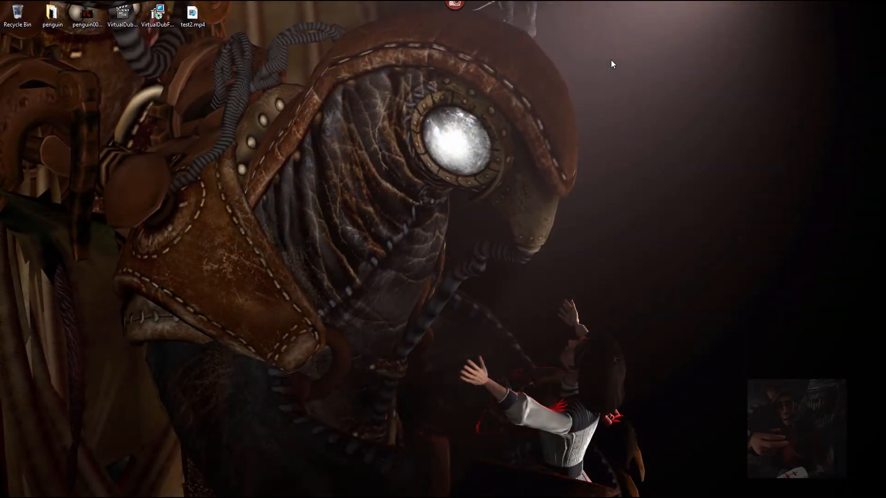
double_click(87, 17)
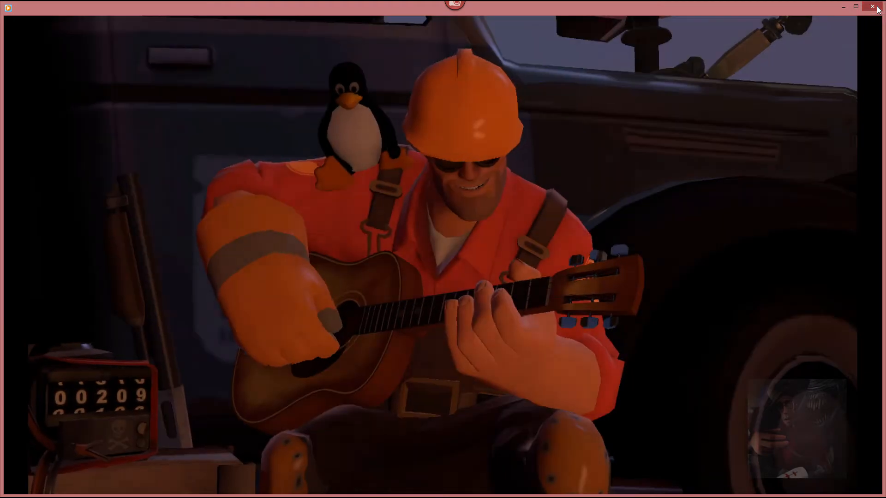
click(877, 7)
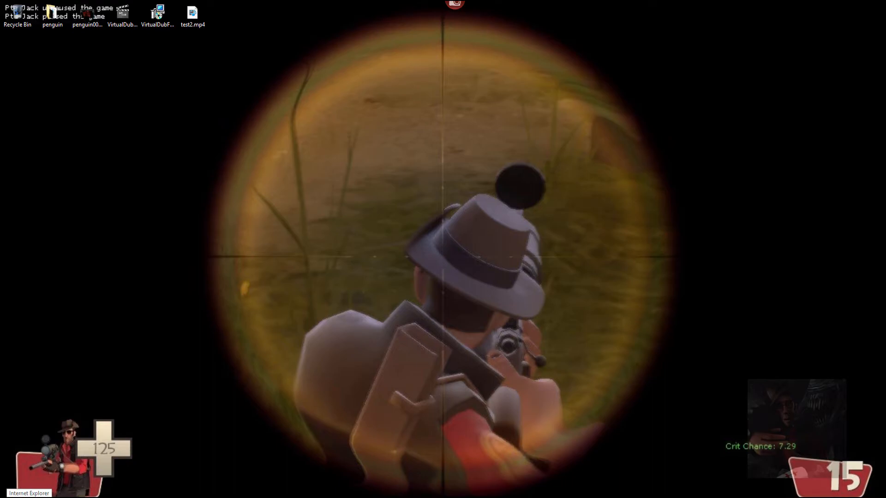
- Open virtualdub.org in Internet Explorer and go to the VirtualDub download page at SourceForge
click(29, 493)
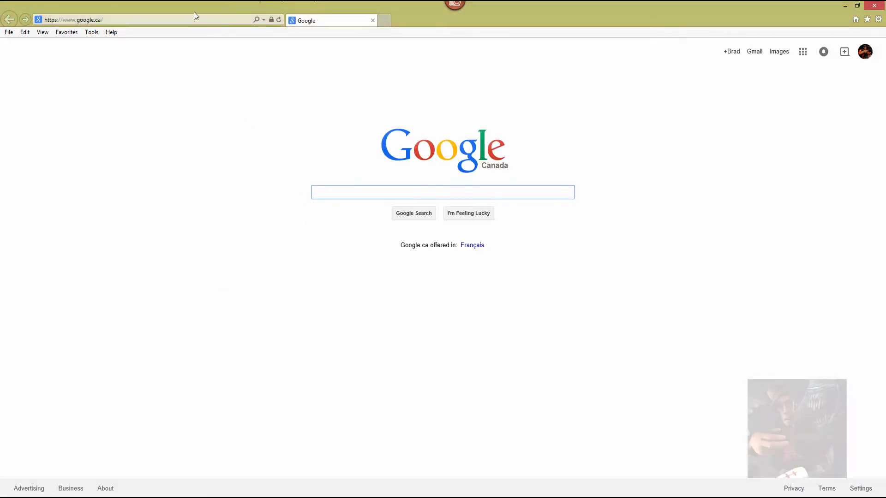
click(149, 21)
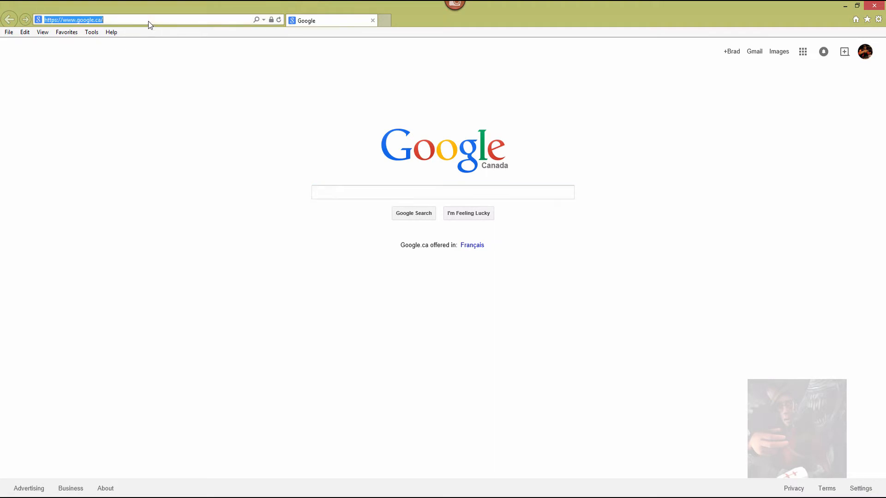
text(virtuald)
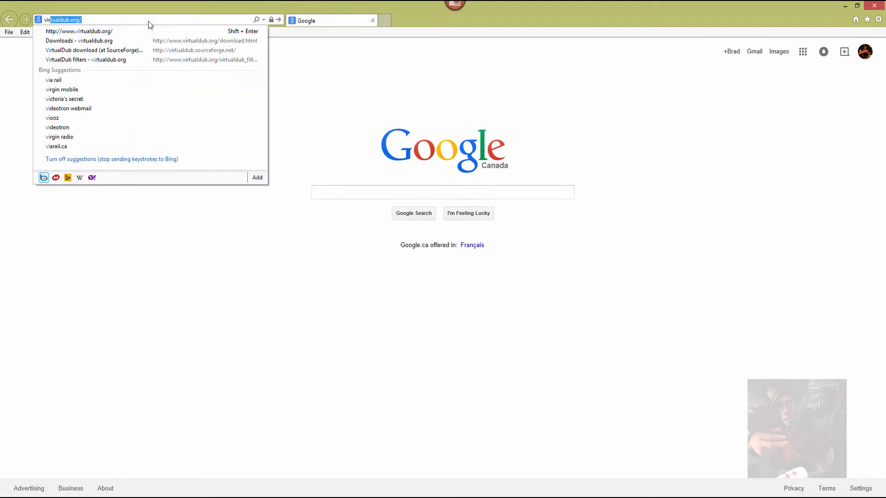
text(ub.or)
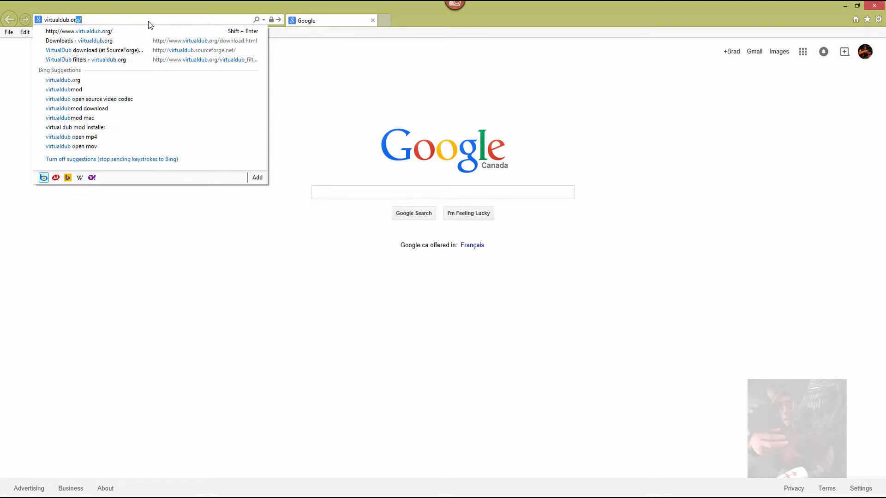
key(Return)
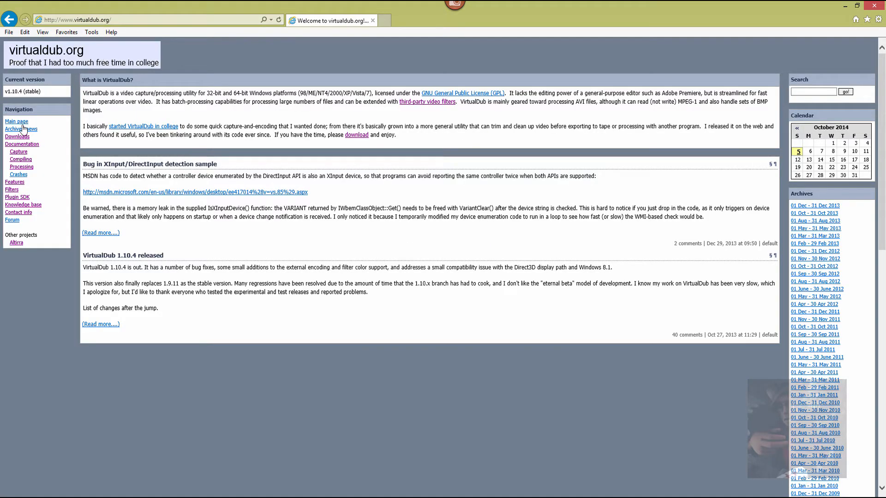
click(17, 138)
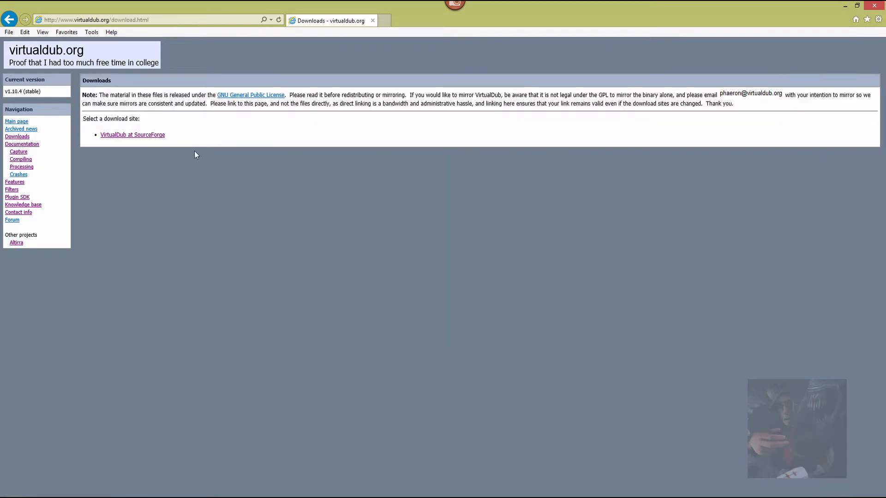
click(139, 136)
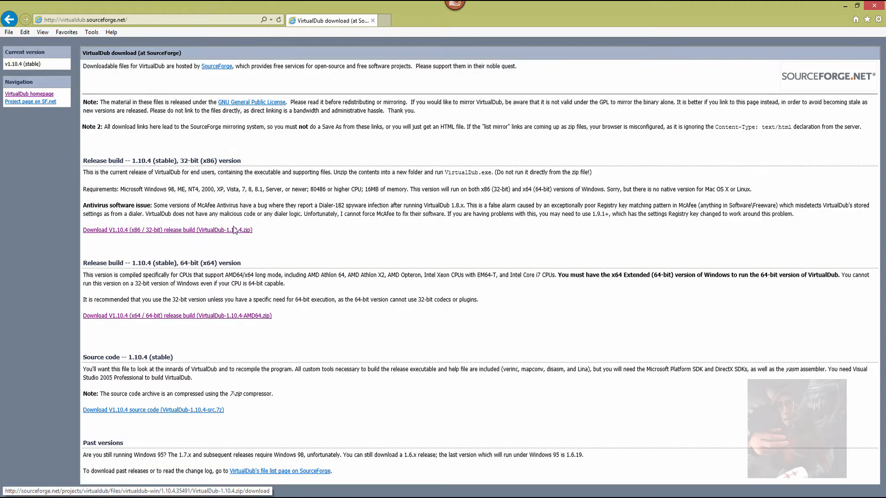
- Download the V1.10.4 x86 / 32-bit release build, save VirtualDub-1.10.4.zip to the Desktop and close the browser
click(169, 231)
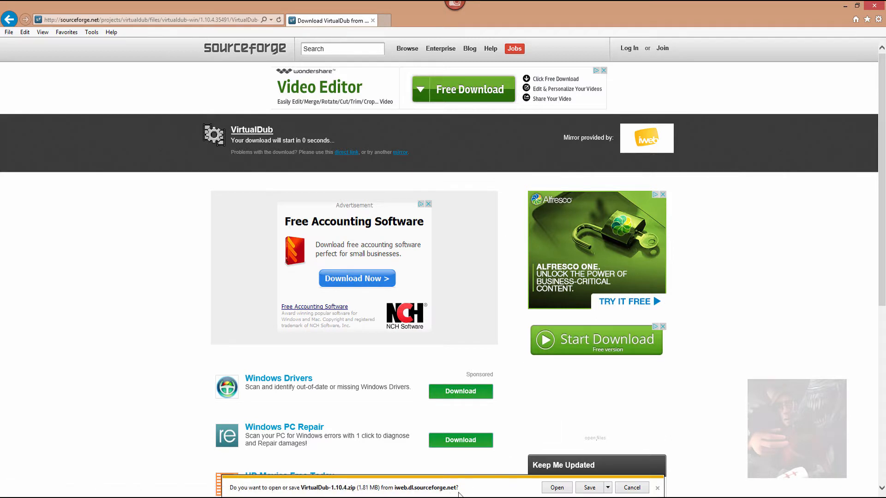
click(609, 489)
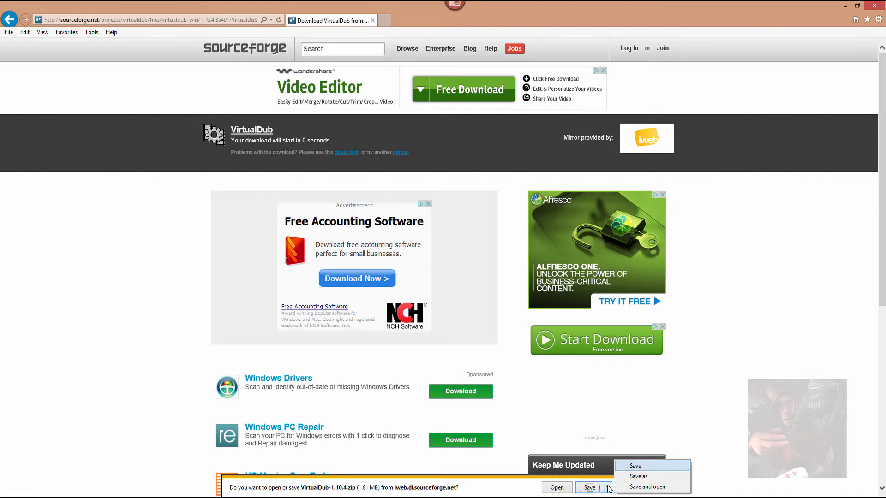
click(641, 480)
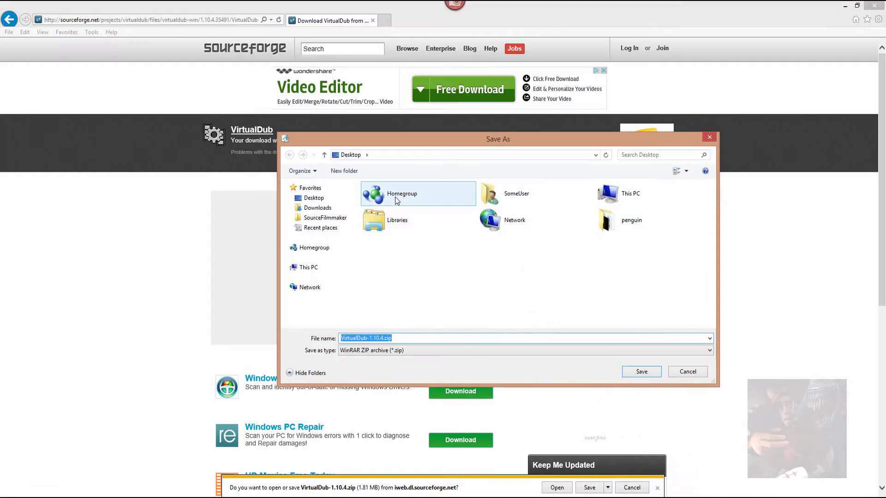
click(319, 201)
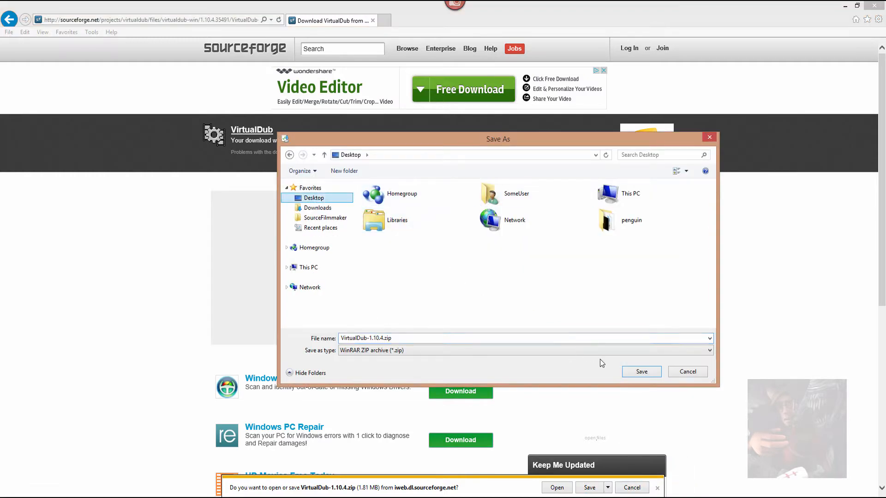
click(642, 372)
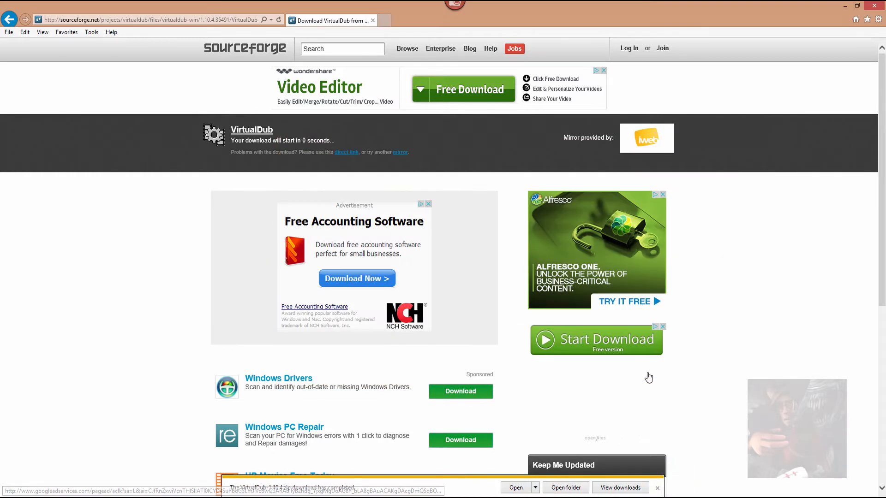
click(876, 9)
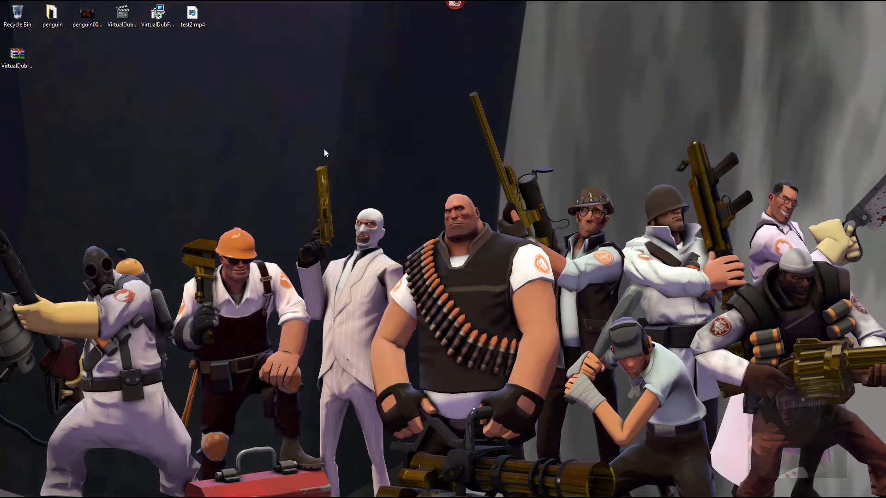
- Extract VirtualDub-1.10.4.zip on the desktop and arrange the archive and its extracted folder along the top icon row
drag(16, 54, 269, 14)
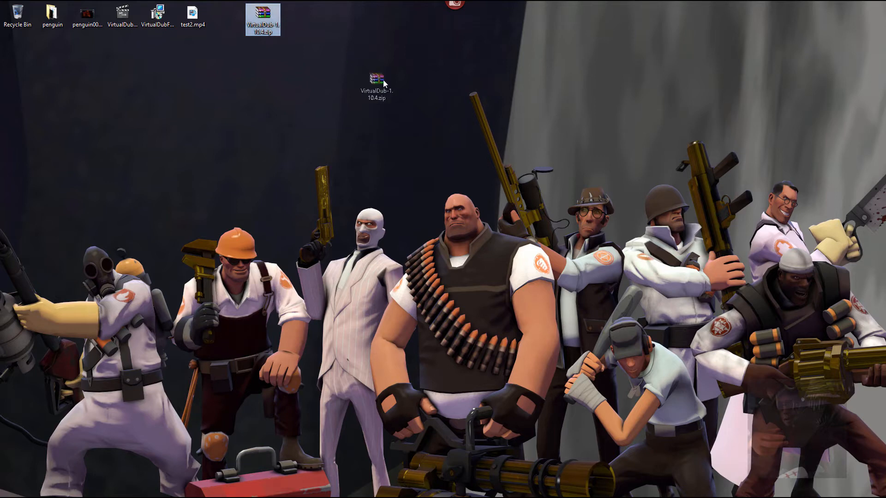
drag(383, 79, 383, 79)
click(450, 117)
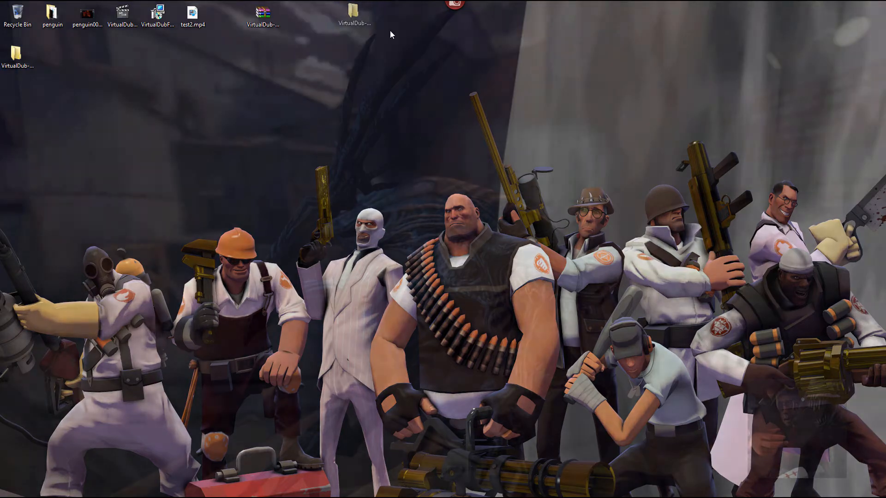
mouse_move(390, 31)
mouse_down()
mouse_move(389, 21)
mouse_move(400, 27)
mouse_up()
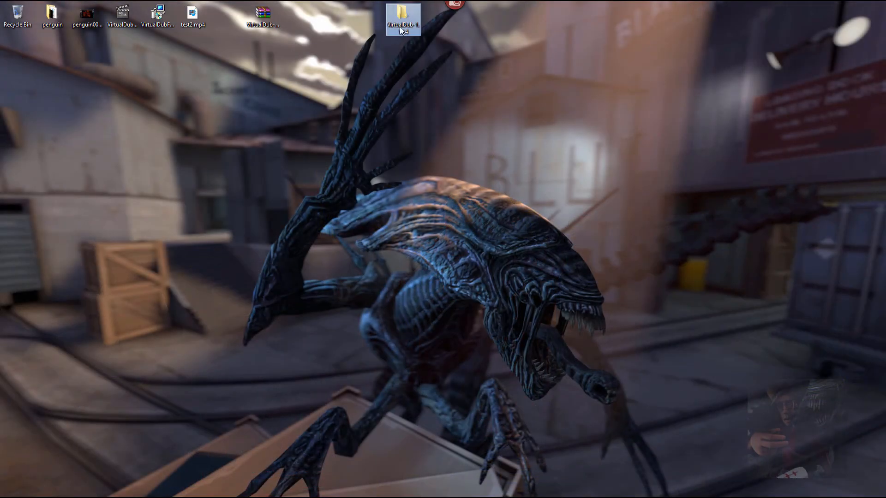
- Launch VirtualDub.exe from the extracted VirtualDub-1.10.4 folder
double_click(402, 19)
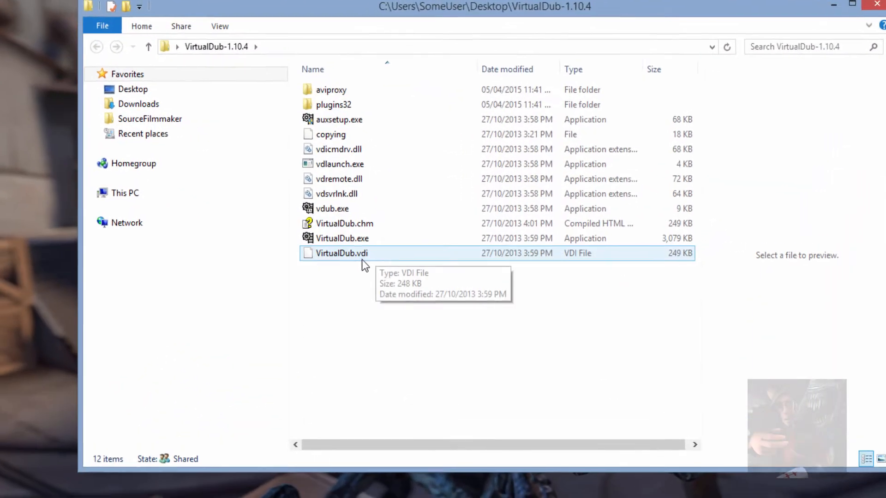
double_click(336, 237)
click(496, 280)
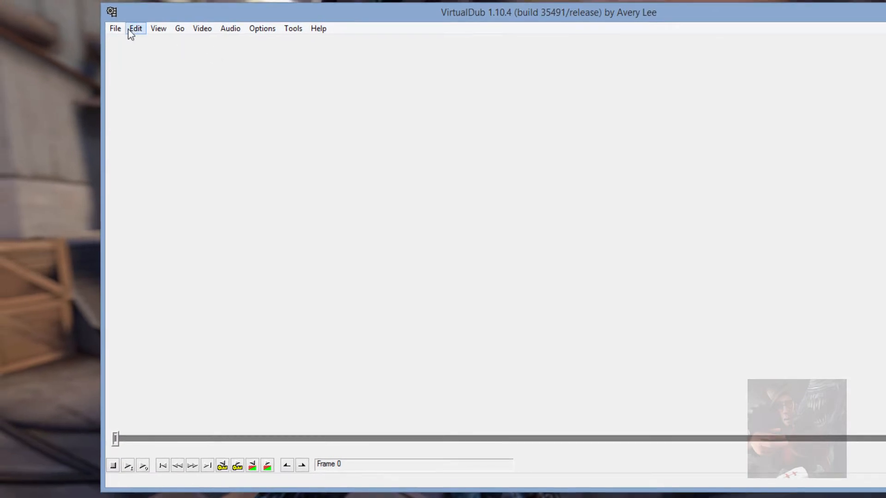
- Open the image sequence as video, starting from penguin000096.png in the Desktop's penguin folder
click(115, 29)
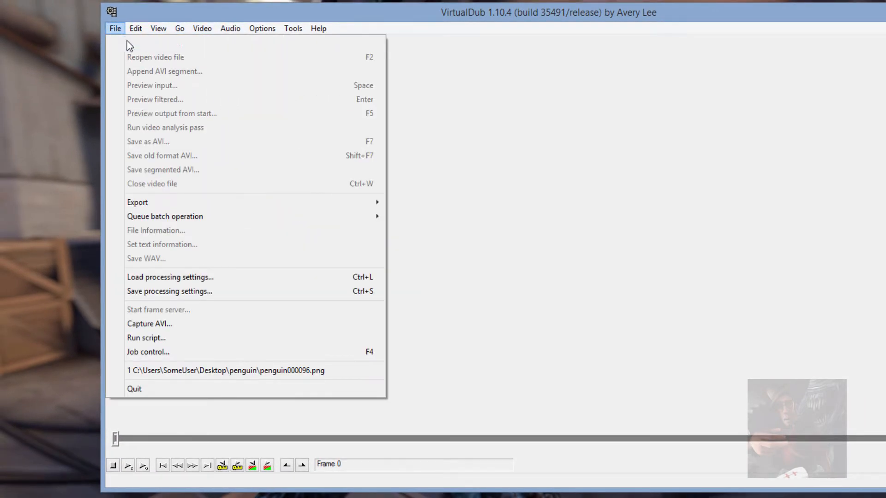
click(126, 41)
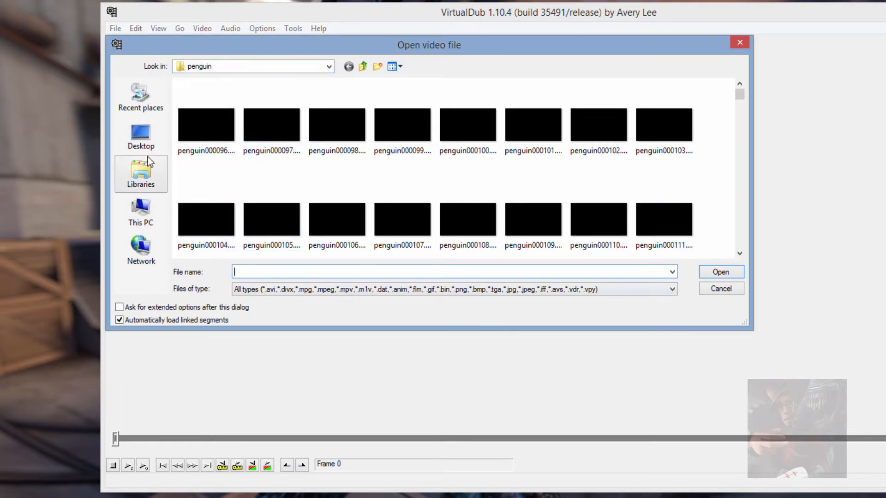
click(328, 66)
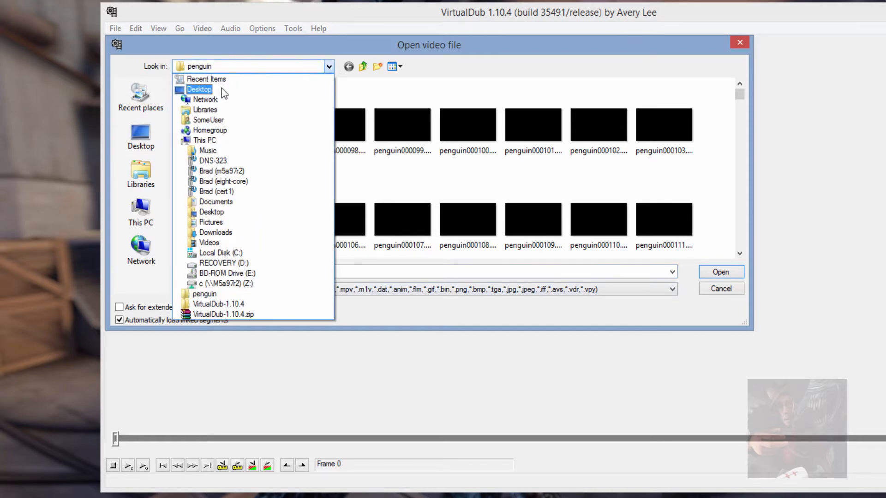
click(217, 88)
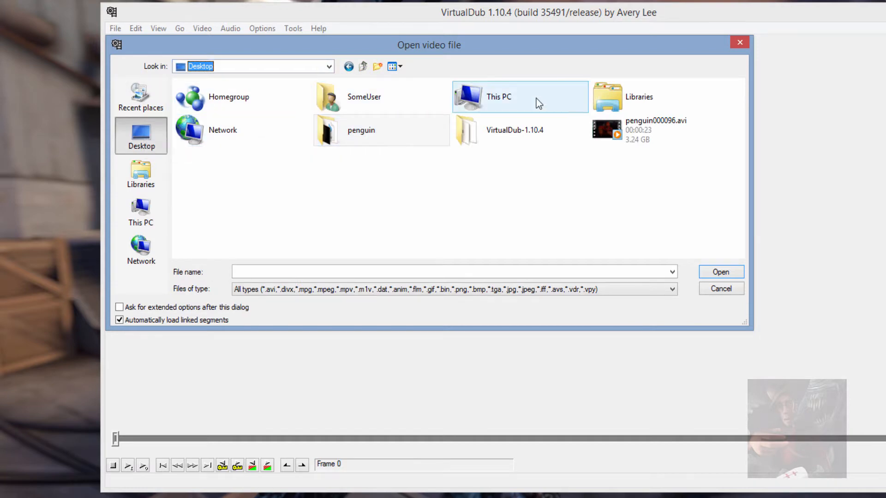
double_click(339, 125)
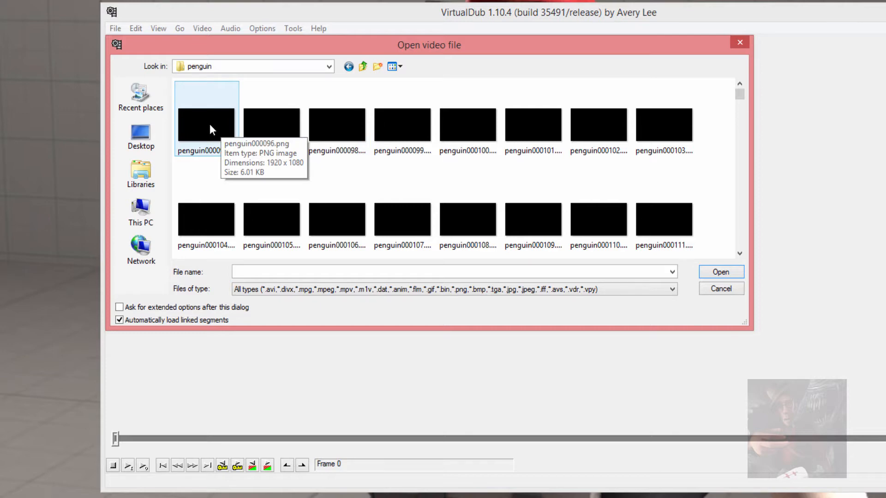
double_click(210, 126)
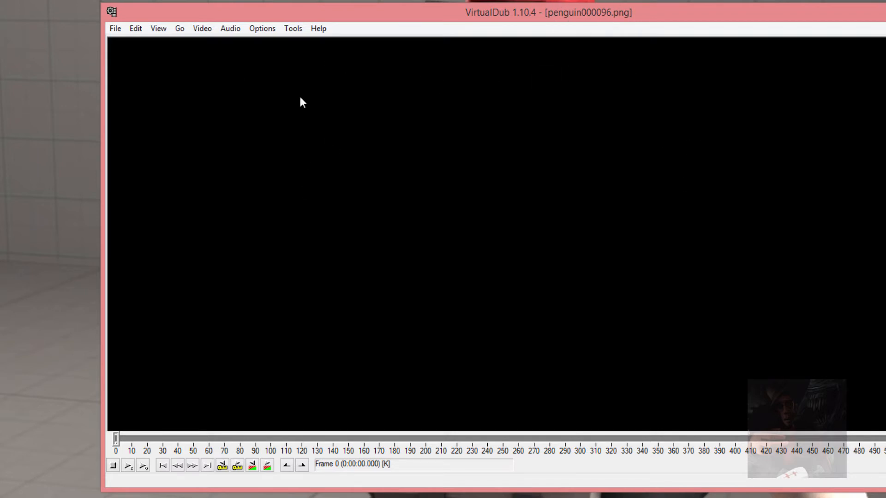
- Load penguin.wav from the penguin folder as the video's external audio
click(231, 30)
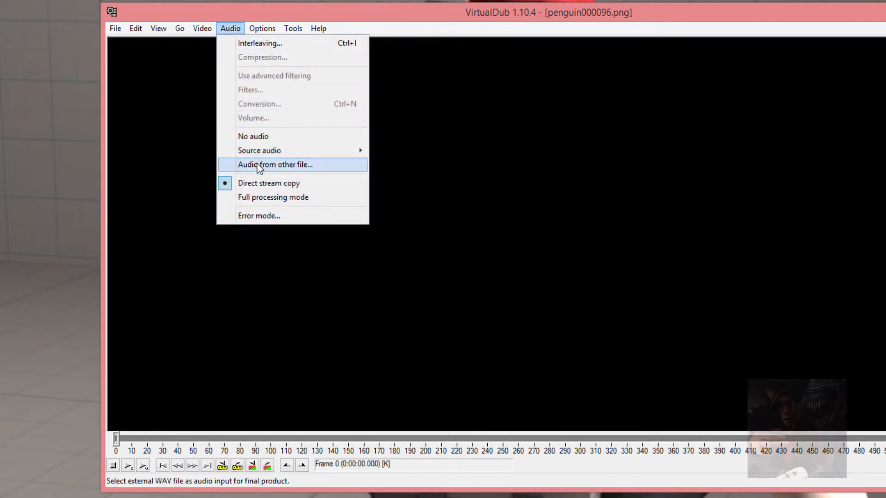
click(288, 165)
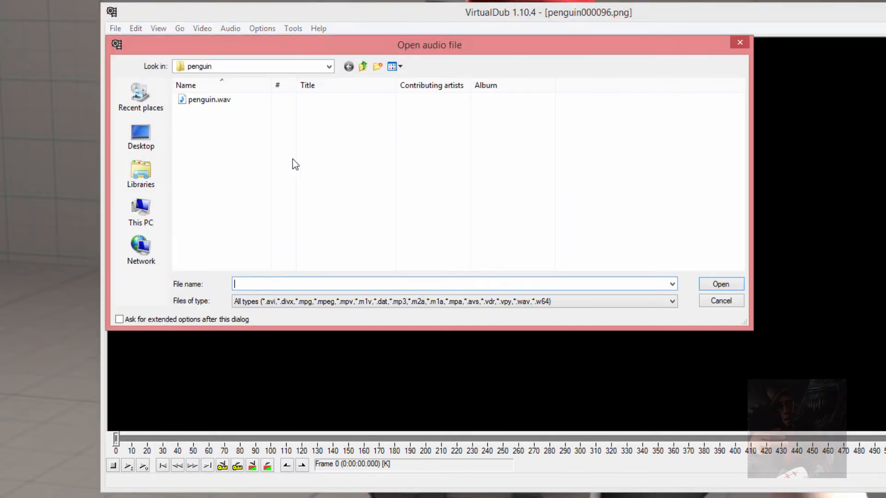
double_click(214, 103)
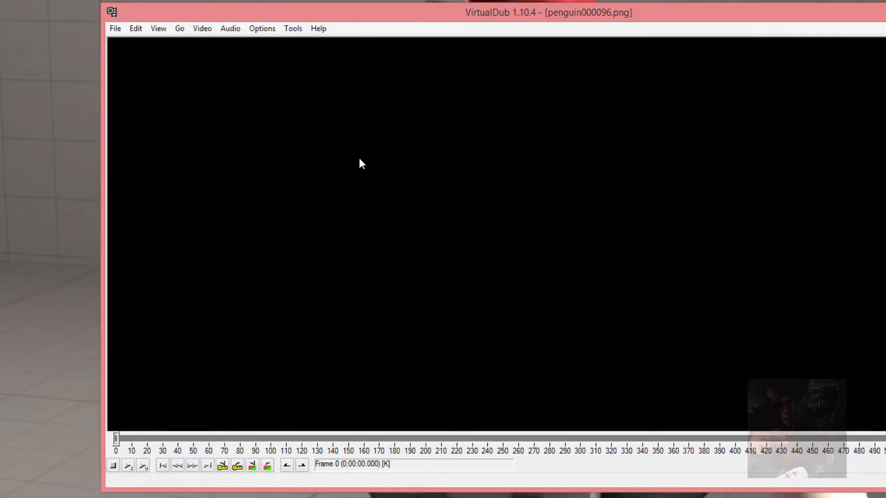
- Set the default frame rate for image sequences to 24 in the preferences and save it
click(261, 29)
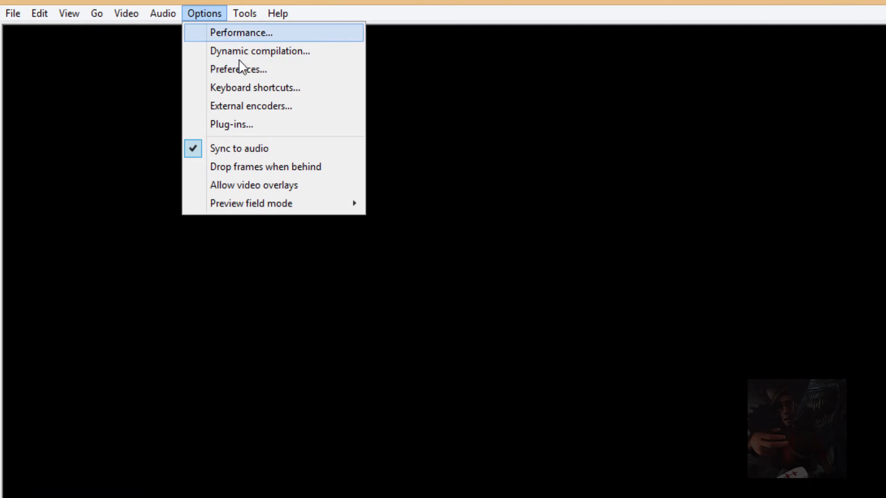
click(242, 69)
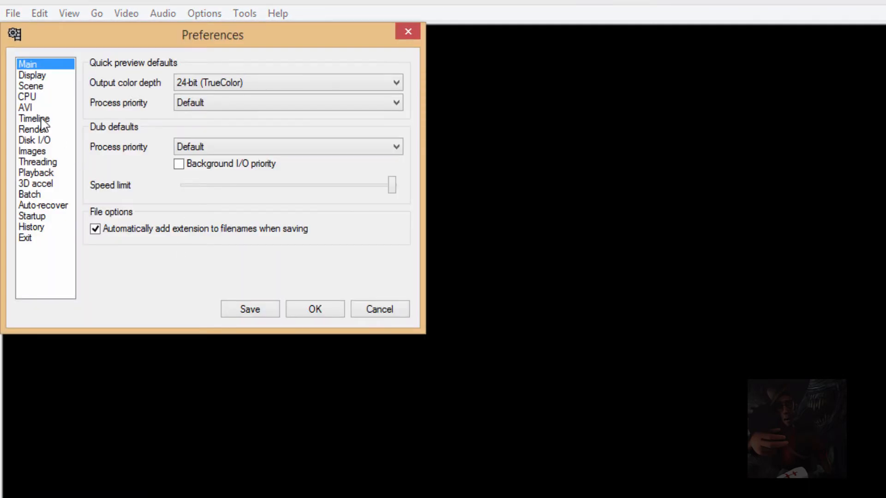
click(34, 152)
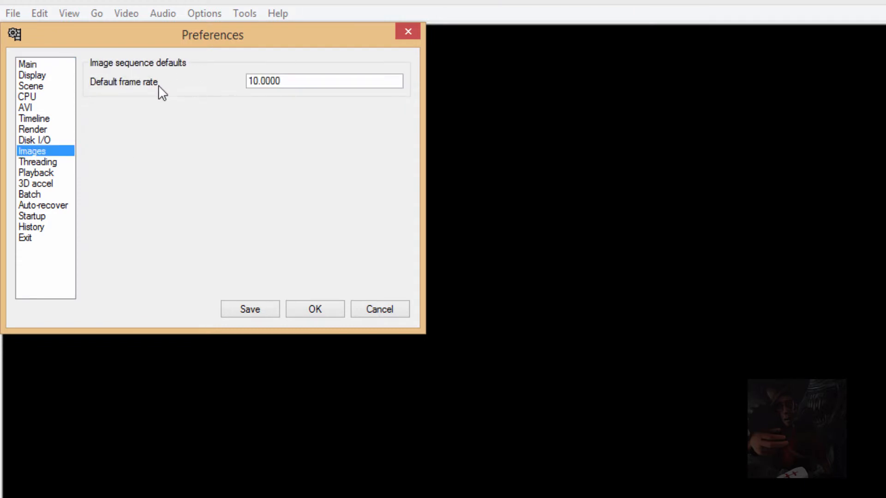
double_click(291, 81)
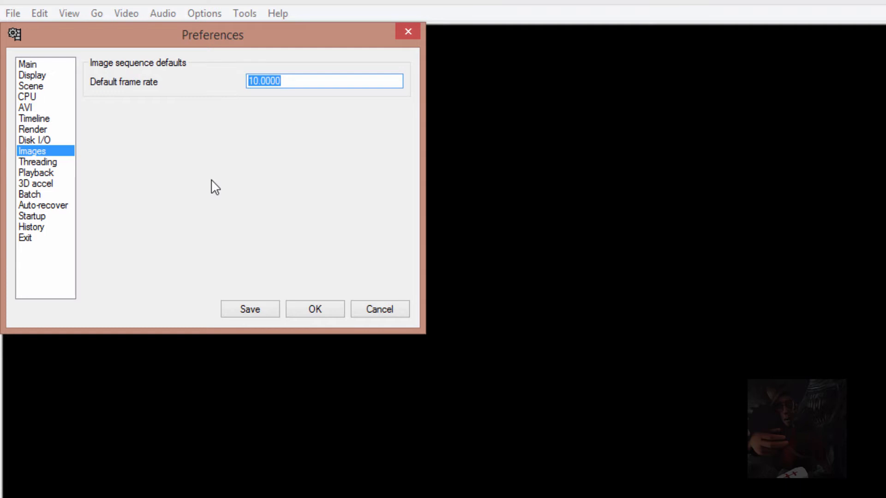
text(24)
click(251, 310)
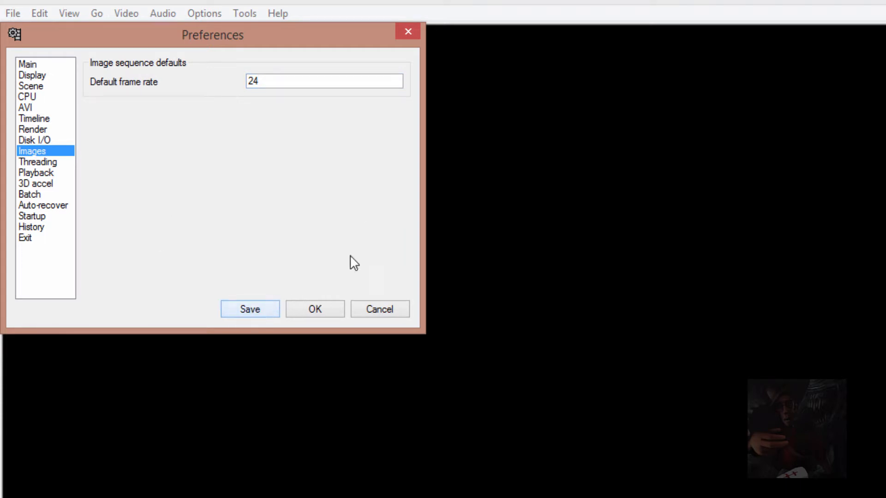
click(317, 308)
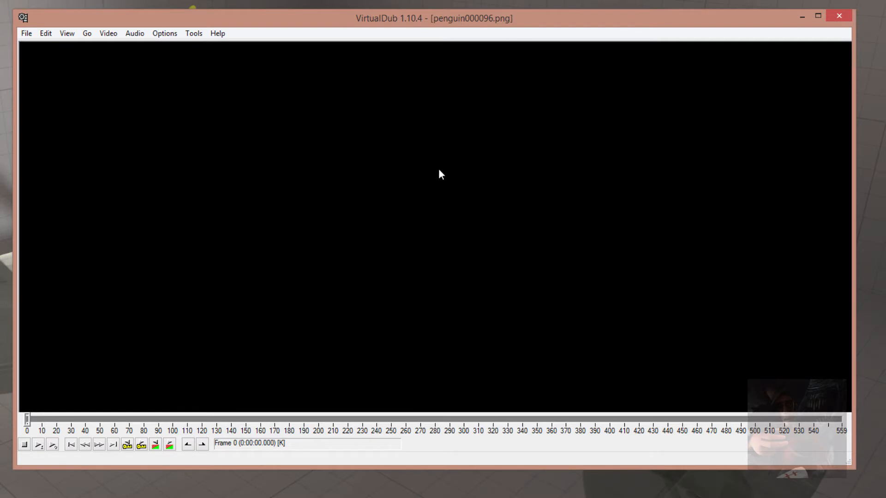
- Change the source frame rate of the loaded video to 24 fps
click(113, 34)
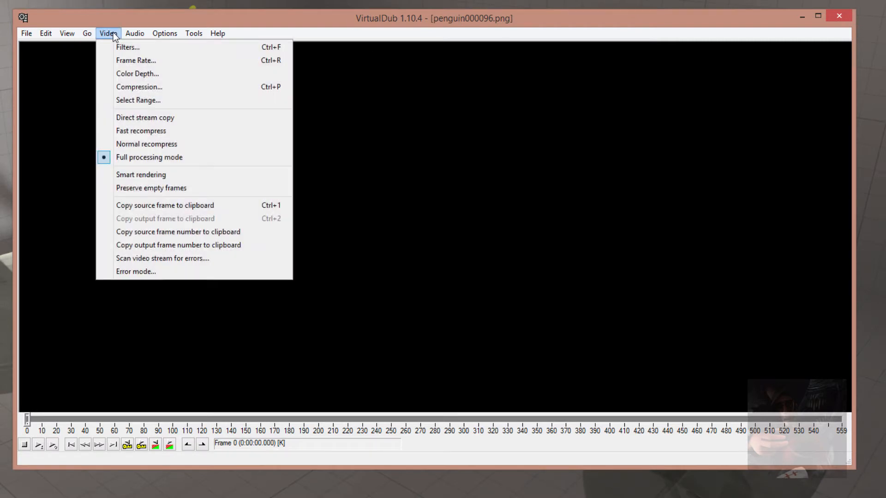
click(123, 62)
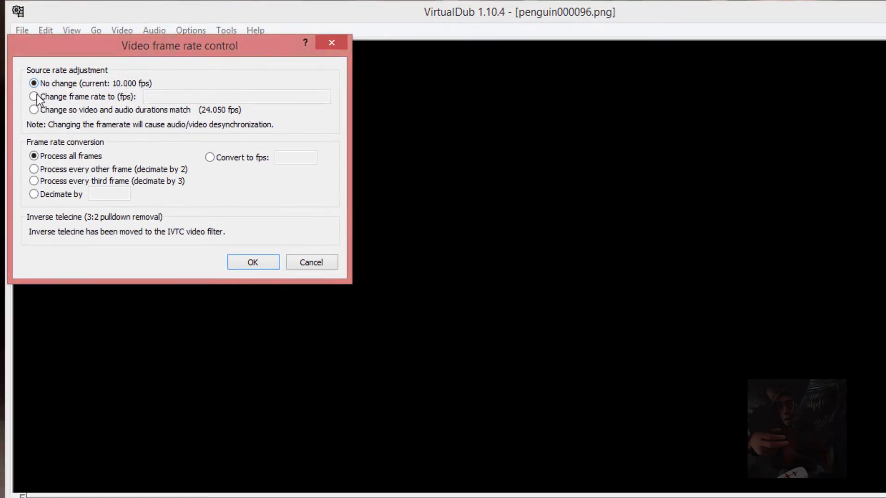
click(36, 97)
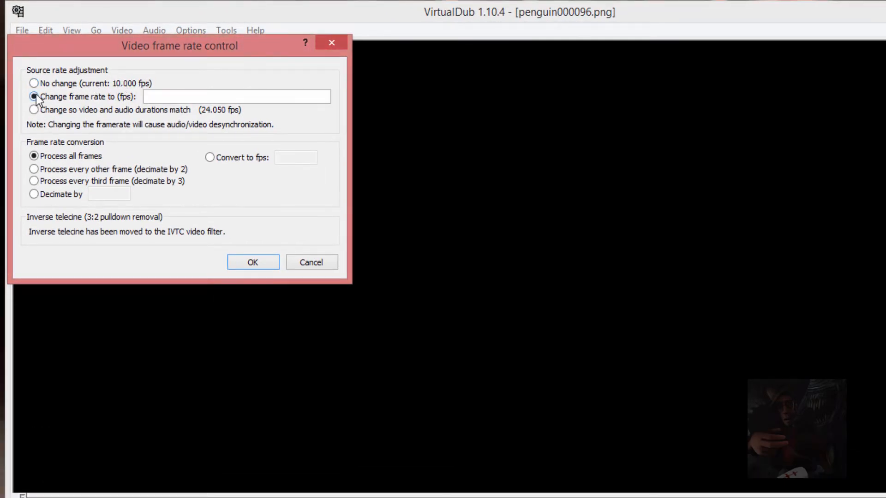
click(170, 99)
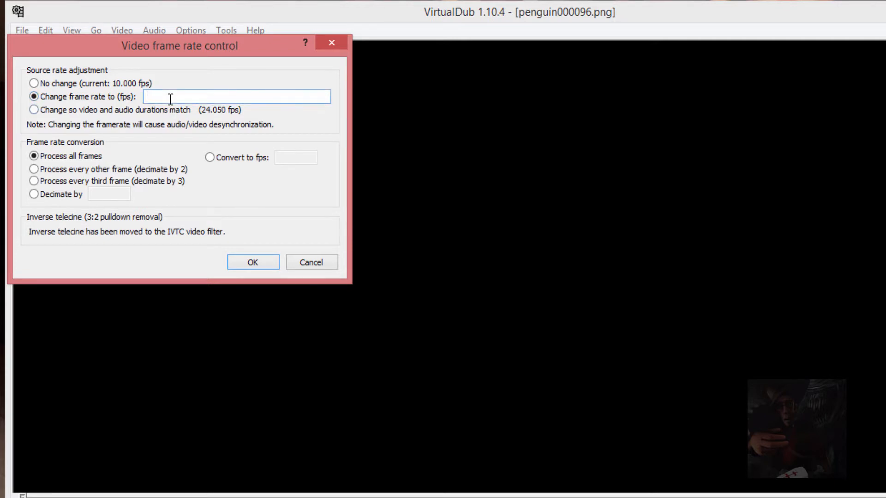
text(24)
key(Return)
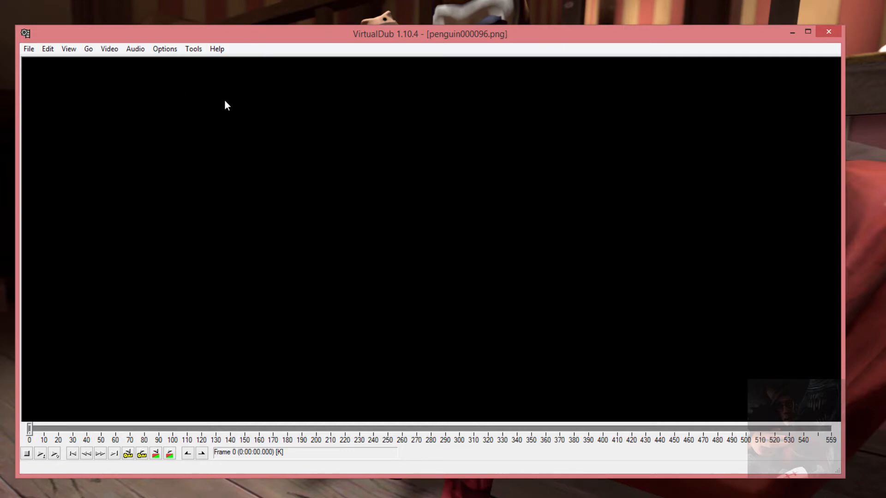
- Switch the audio to full processing mode and check the available audio compression formats without choosing one
click(142, 49)
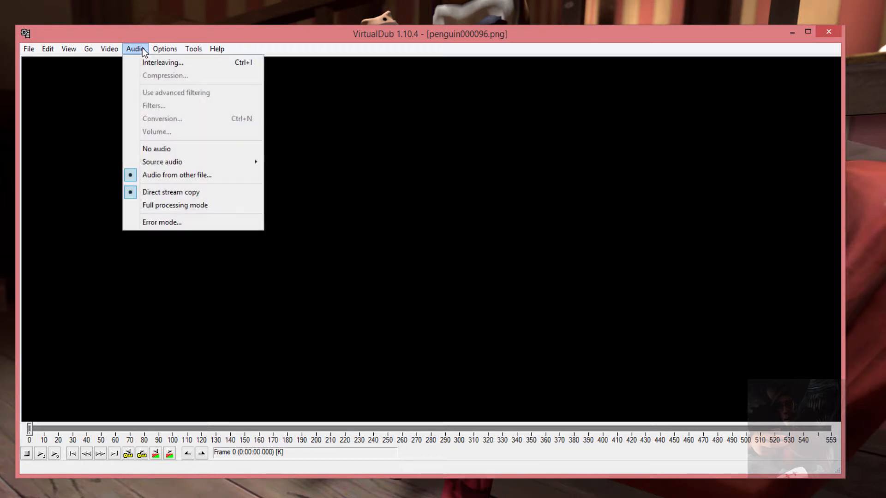
click(170, 206)
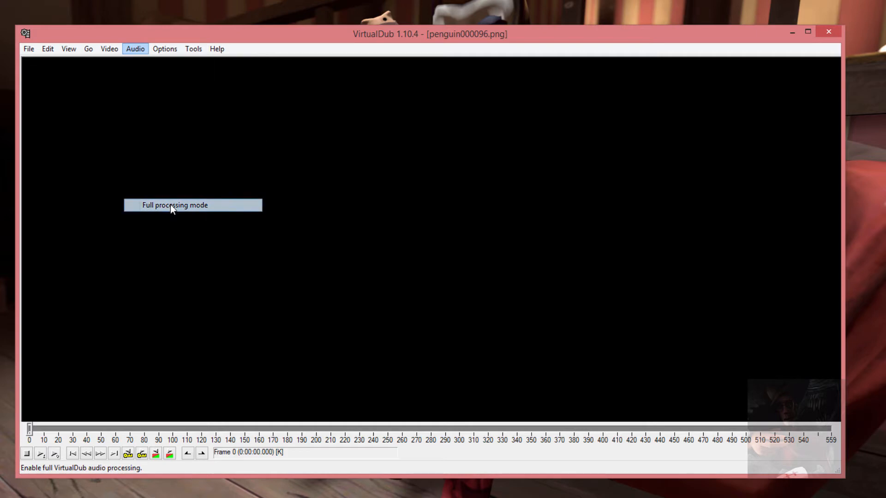
click(134, 48)
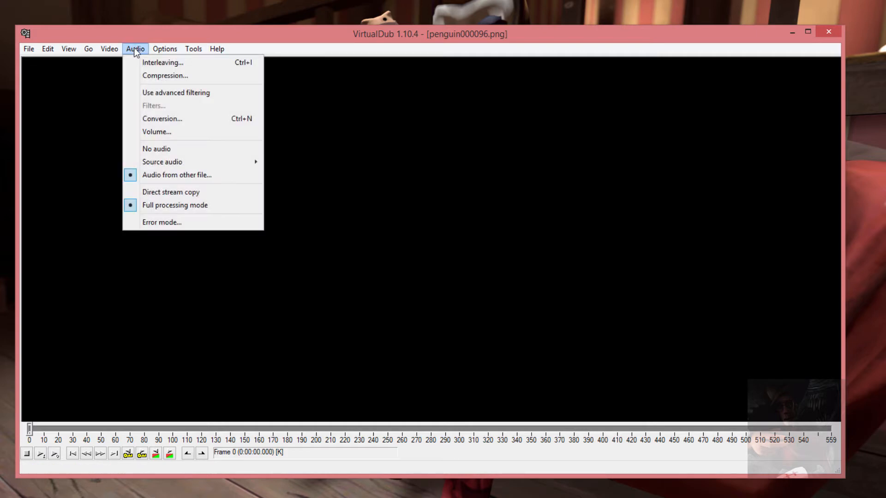
click(154, 76)
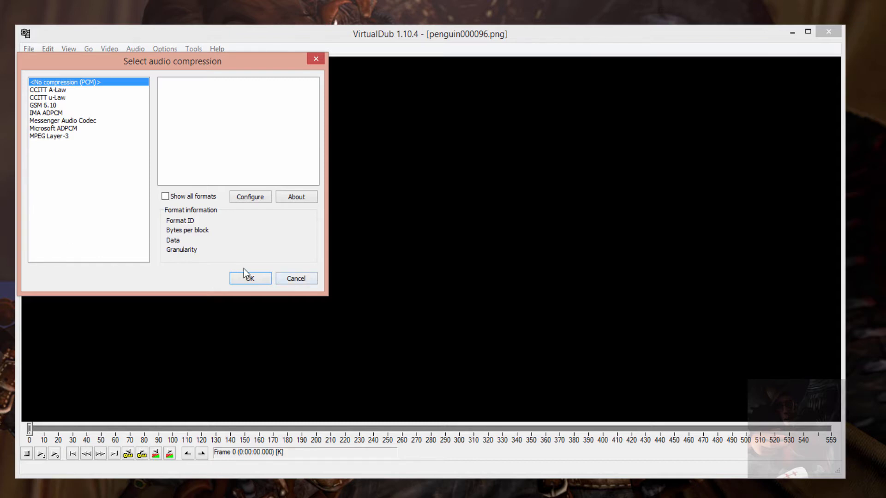
click(308, 279)
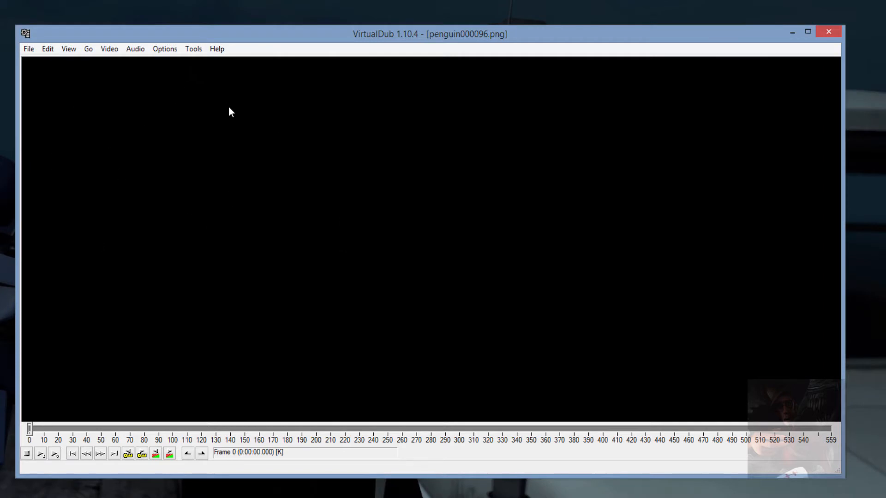
- Review the audio conversion settings, keeping sampling rate, precision and channels at No change
click(138, 48)
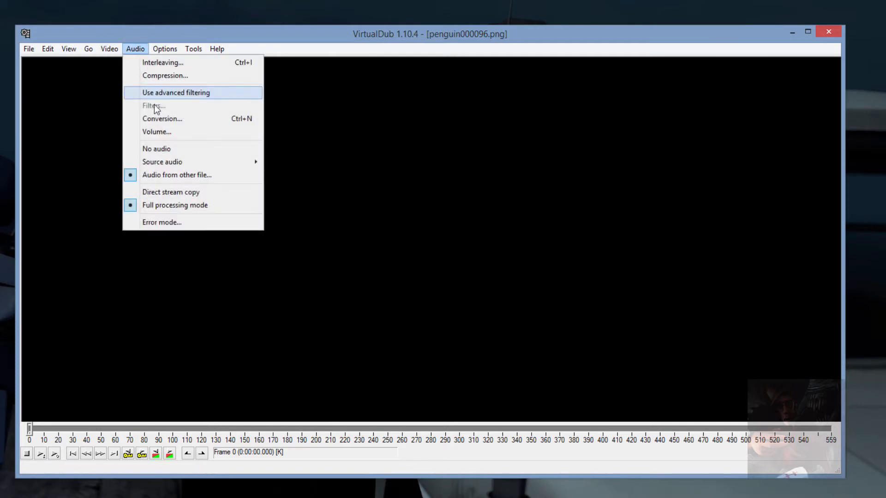
click(159, 121)
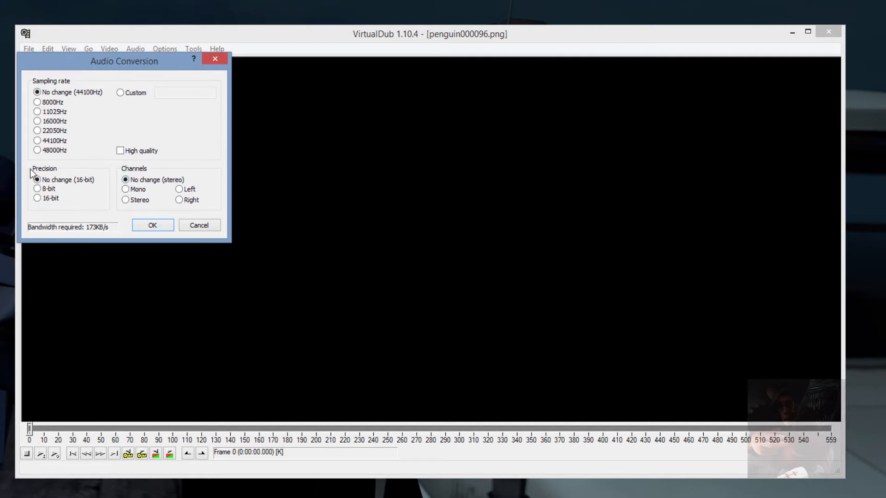
click(153, 224)
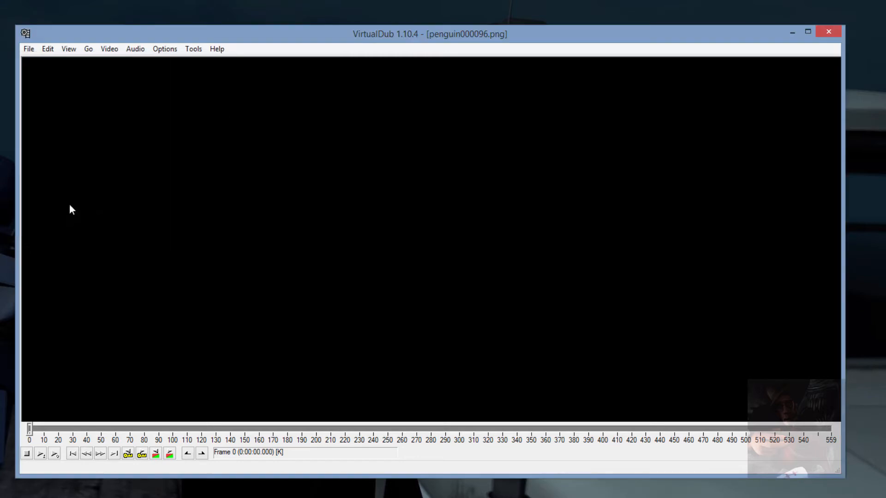
- Set the video compression to Cinepak Codec by Radius, compressing to color at quality 100
click(107, 48)
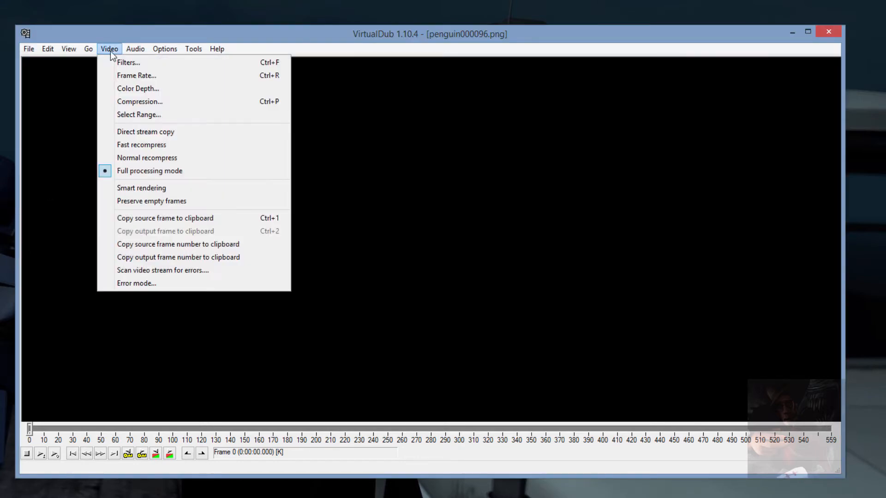
click(129, 100)
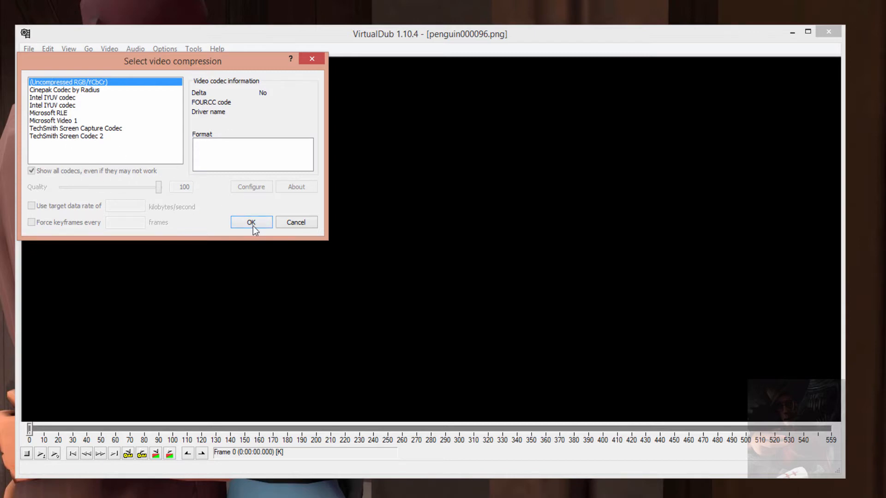
click(55, 91)
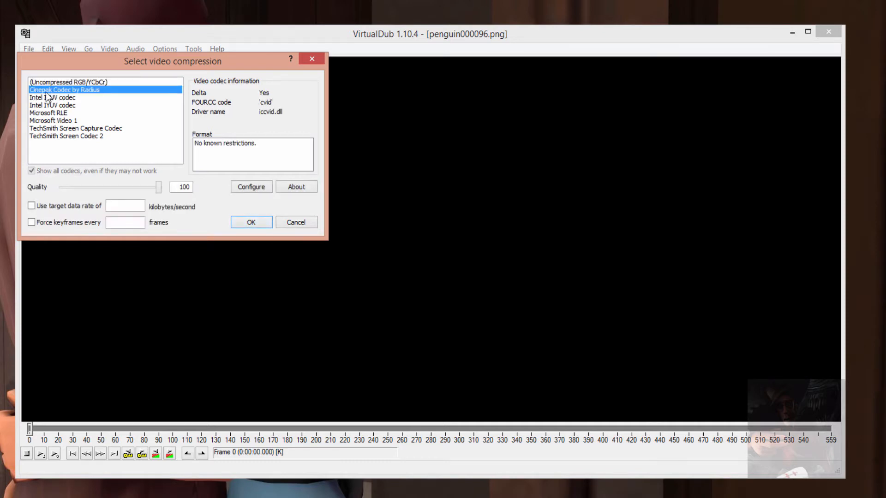
click(243, 188)
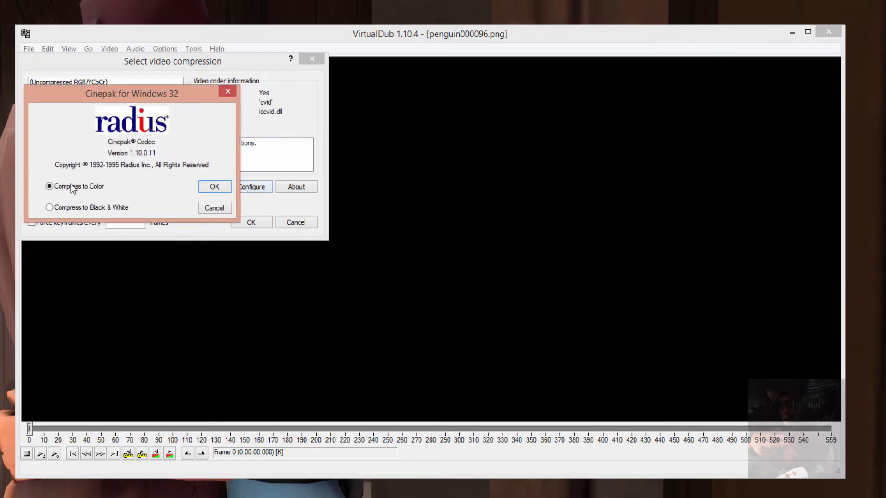
click(212, 187)
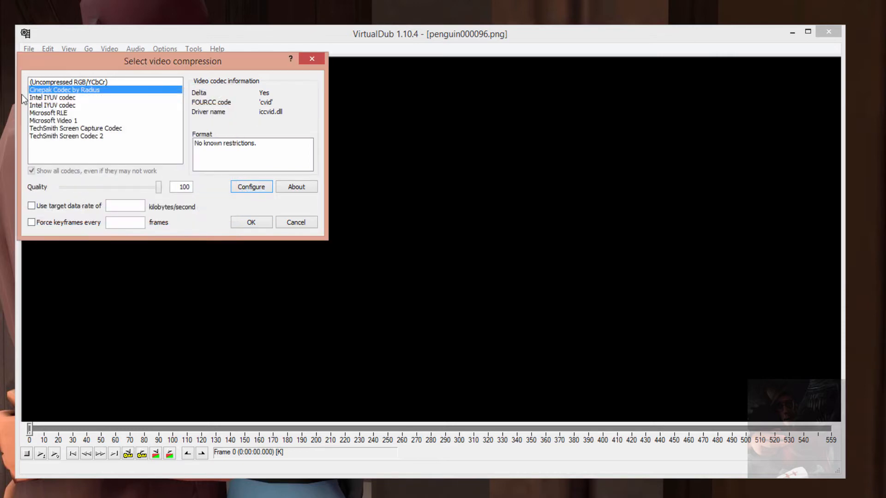
drag(156, 186, 193, 187)
click(259, 223)
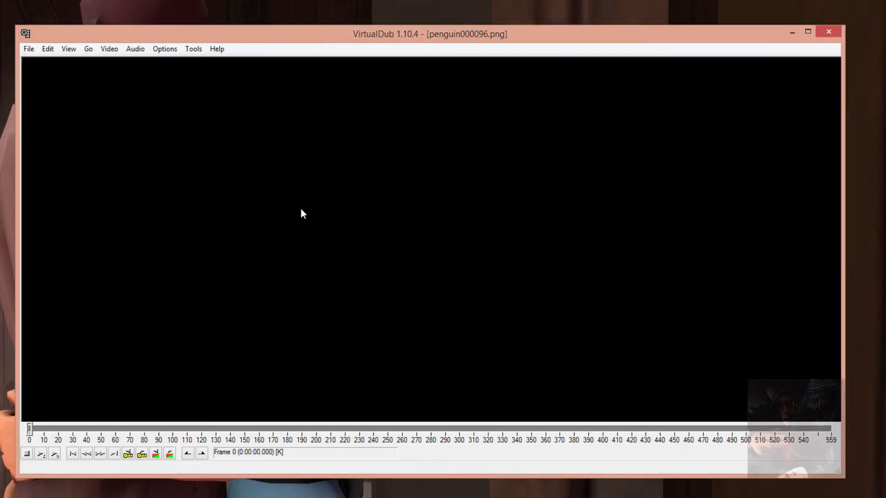
click(112, 48)
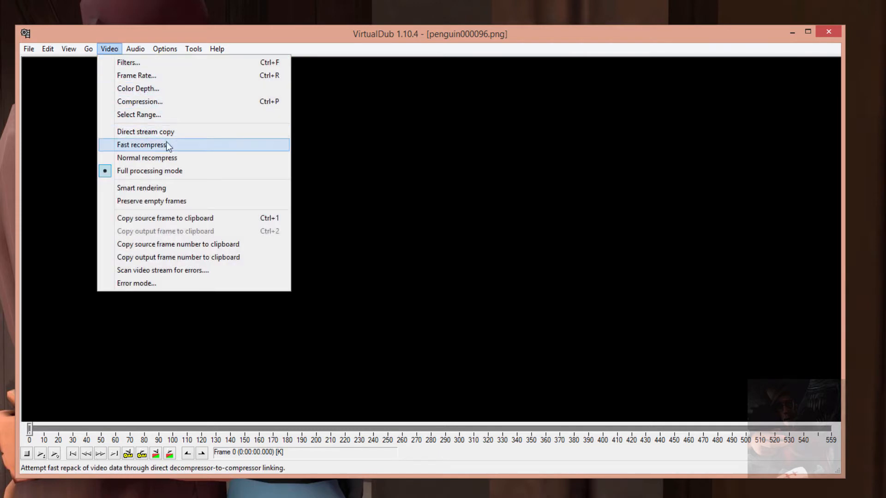
click(109, 49)
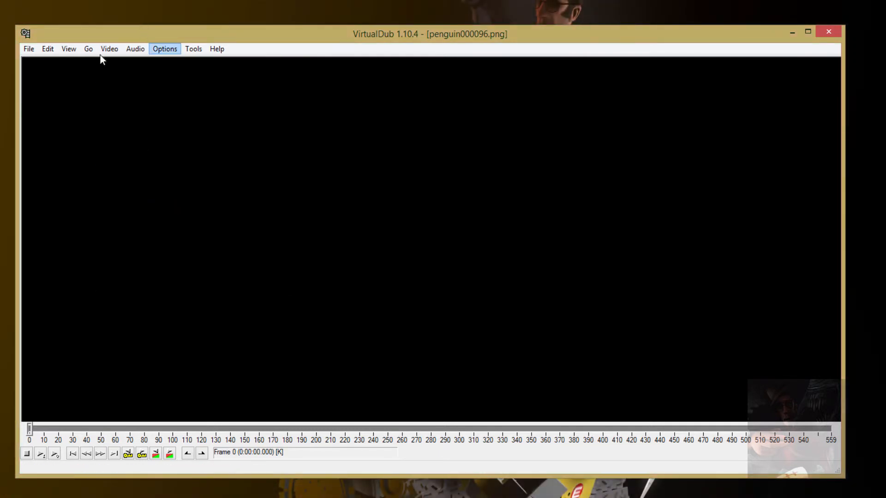
click(133, 48)
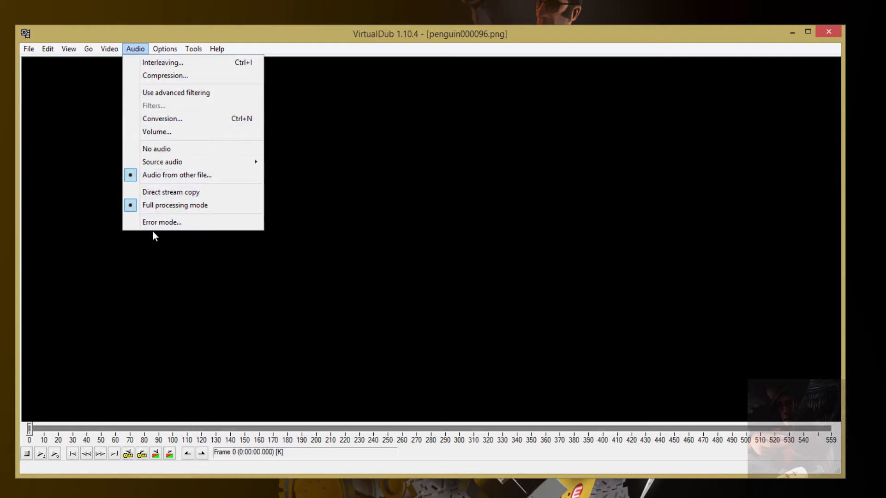
click(156, 48)
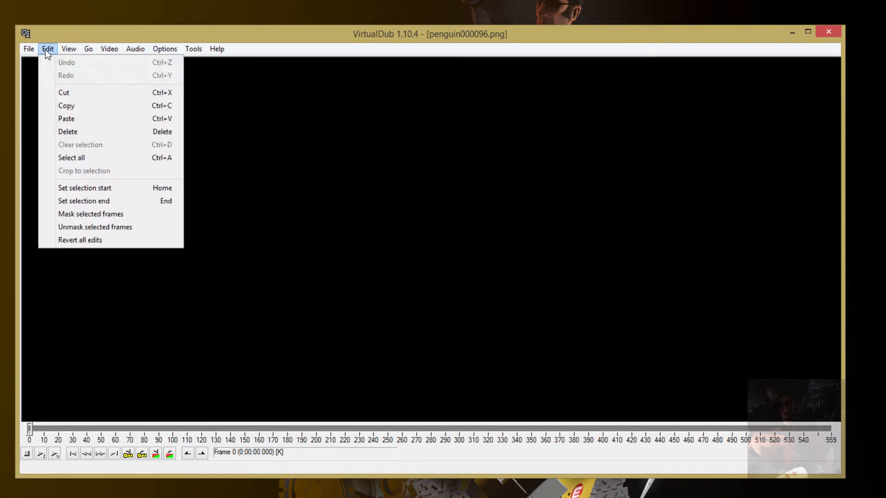
- Check which encoder sets are offered for exporting the video with an external encoder
mouse_move(36, 49)
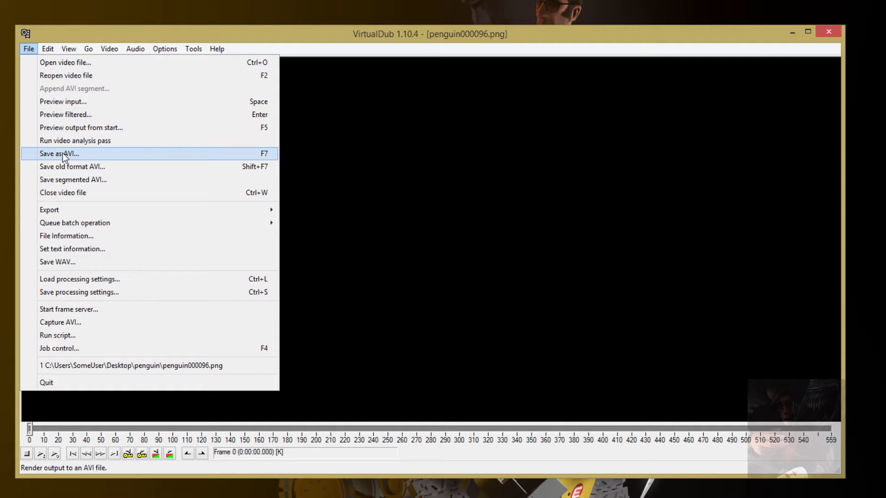
mouse_move(61, 211)
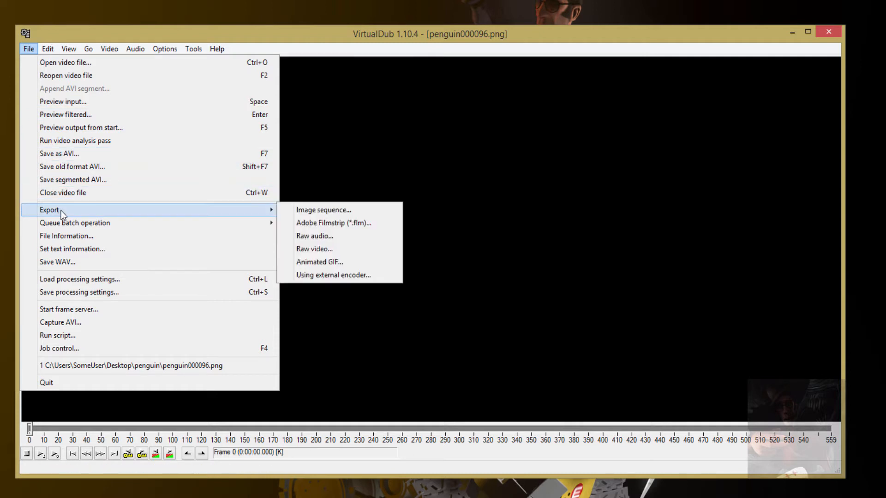
click(328, 274)
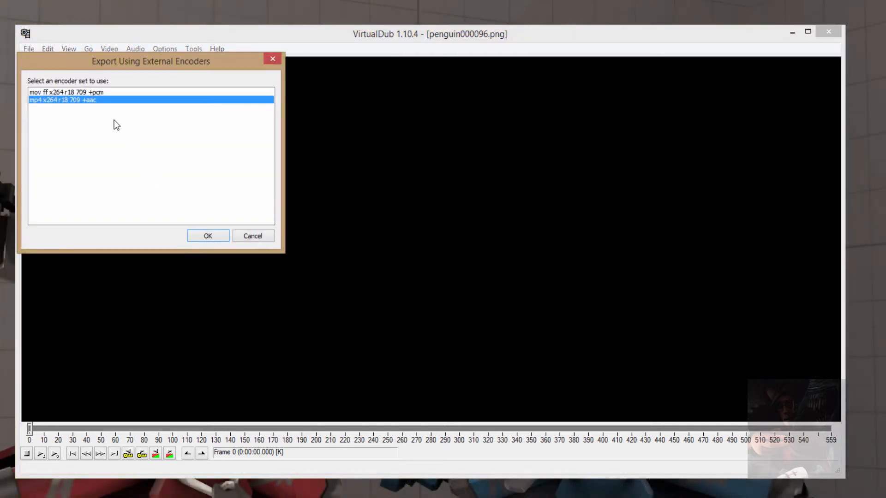
click(253, 236)
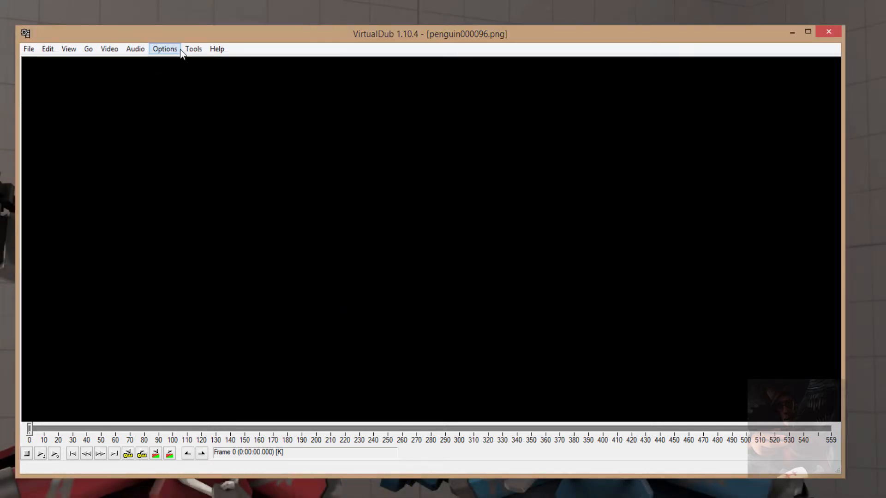
- Remove the encoder sets mp4 x264 r18 709 +aac and mov ff x264 r18 709 +pcm from the external encoder configuration
click(164, 49)
click(189, 116)
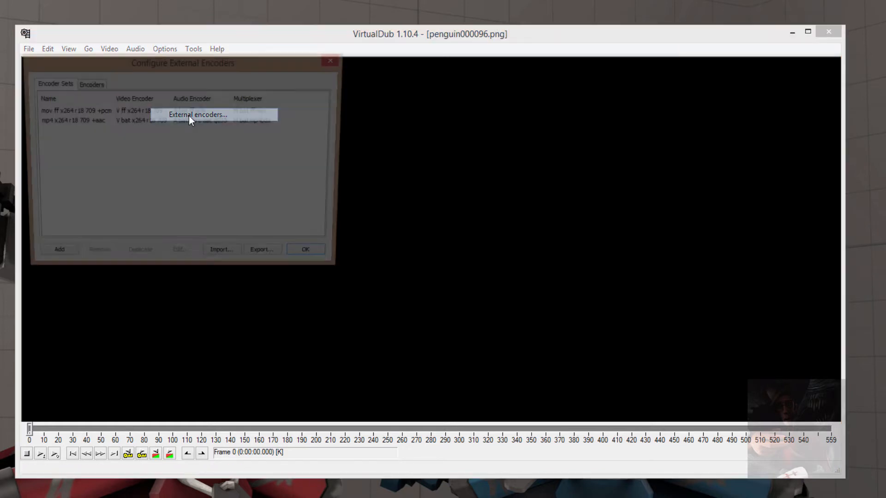
click(97, 120)
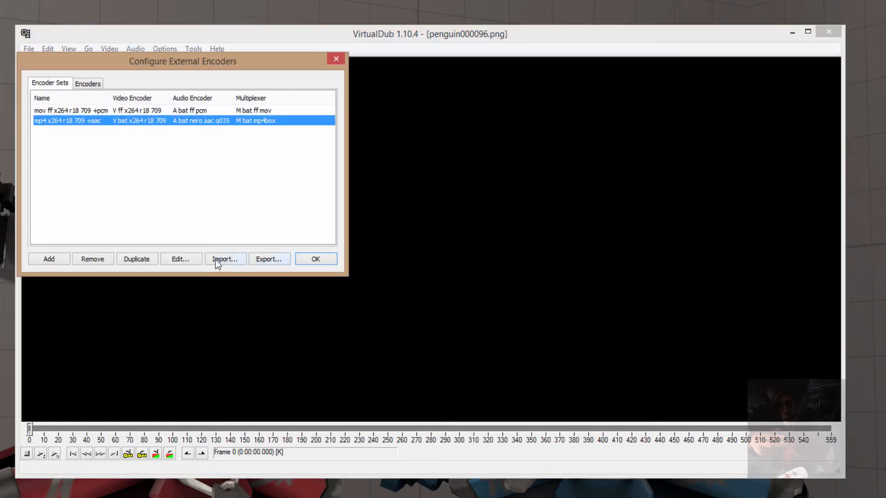
click(88, 259)
click(88, 257)
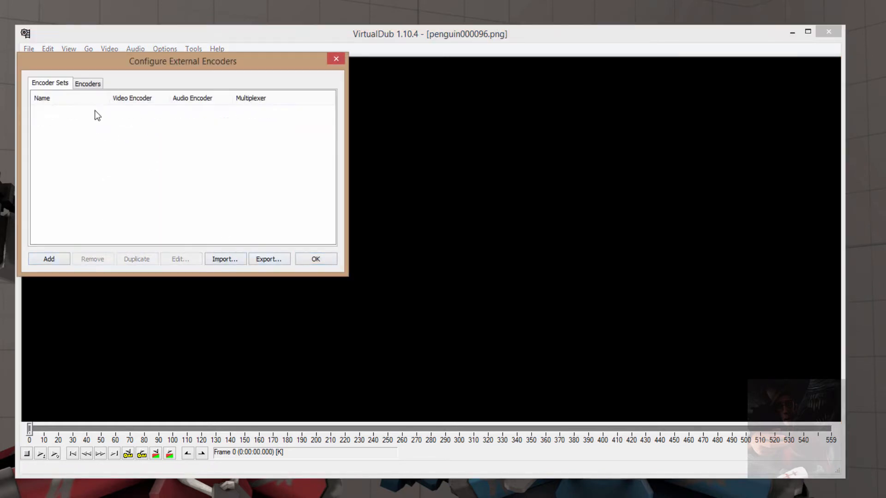
- Delete all individual audio, multiplexer and video encoders from the external encoder configuration and accept the changes
click(88, 83)
click(116, 161)
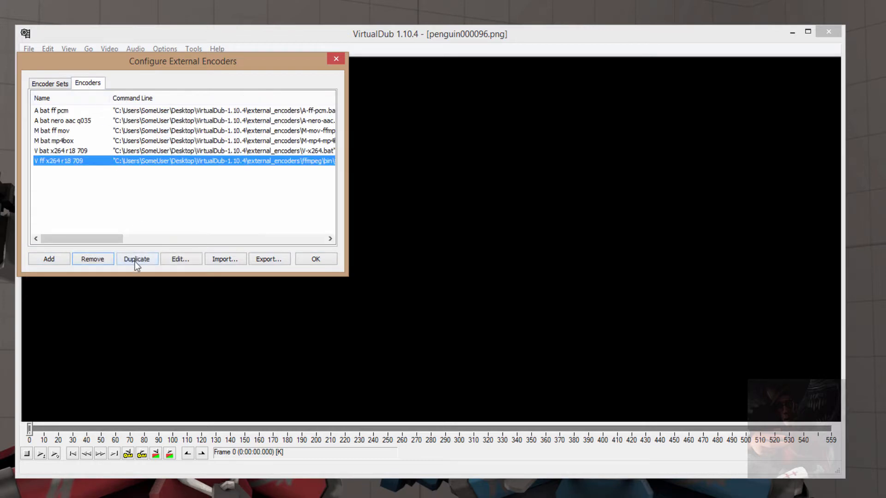
click(106, 258)
click(106, 259)
click(106, 258)
click(106, 259)
click(106, 258)
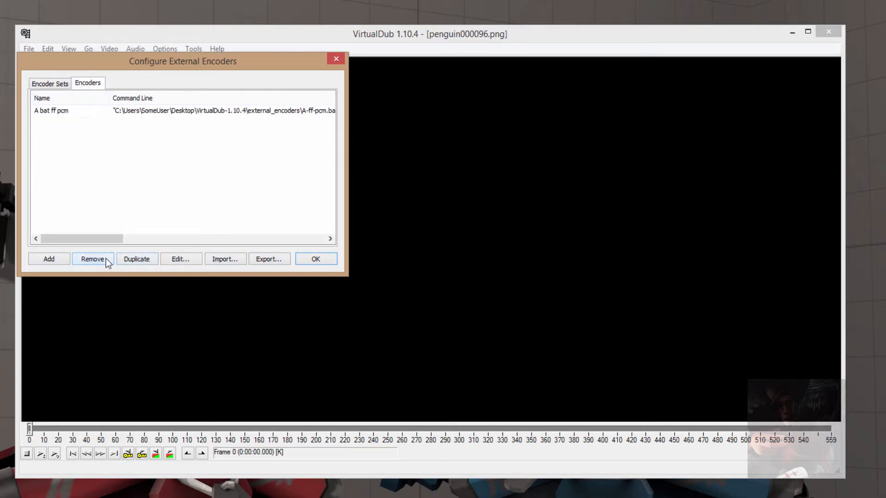
click(106, 258)
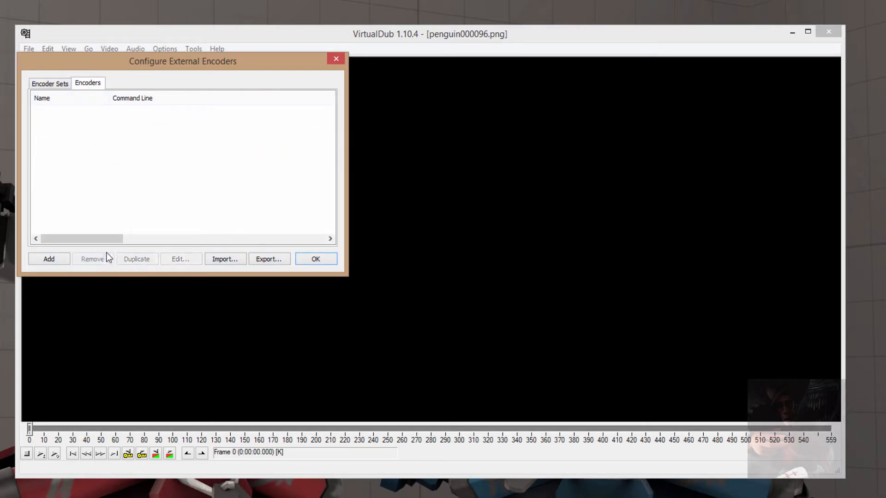
click(59, 86)
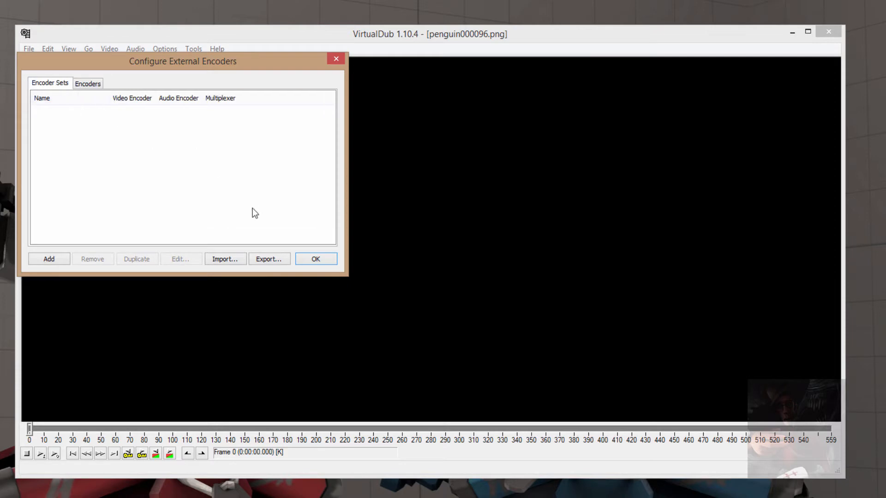
click(318, 259)
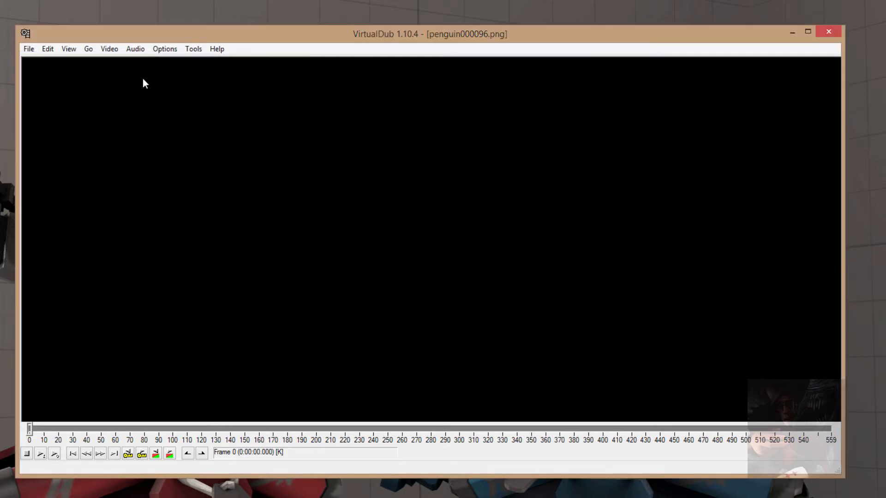
- Check the encoder set list for external encoder export, leaving without exporting
click(30, 49)
mouse_move(57, 211)
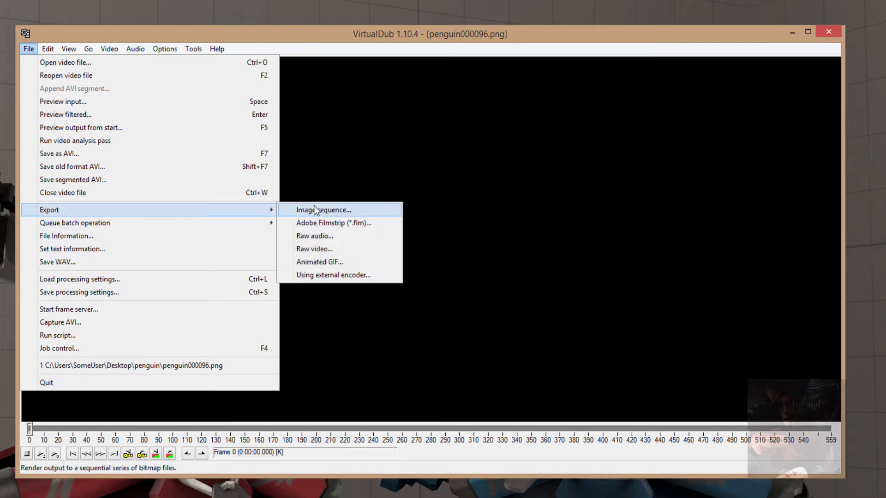
click(364, 275)
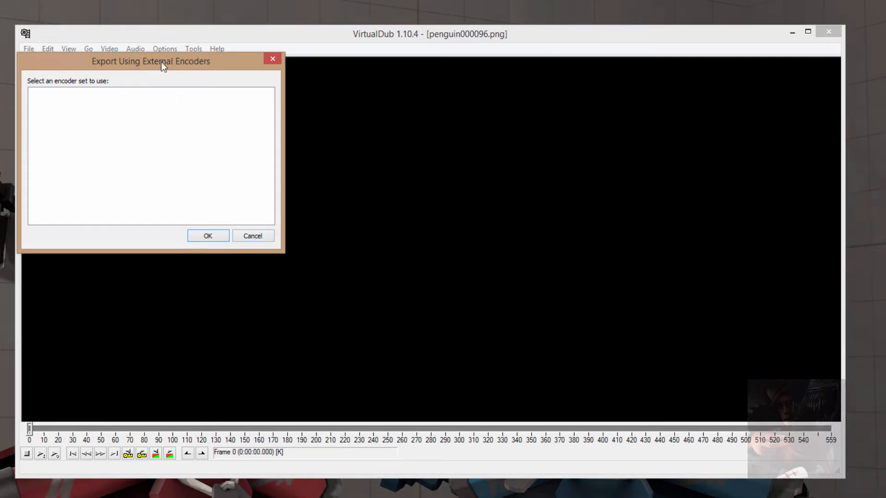
click(253, 237)
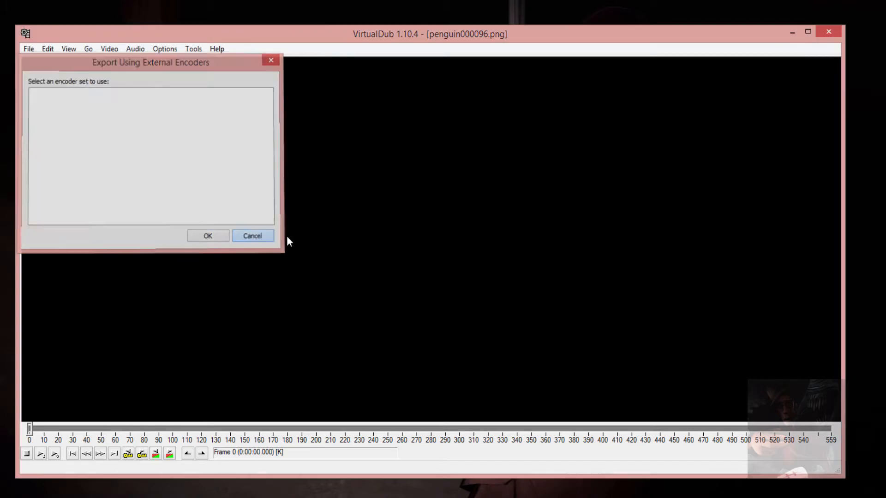
- Browse the complete list of built-in video filters without adding any to the video
click(29, 49)
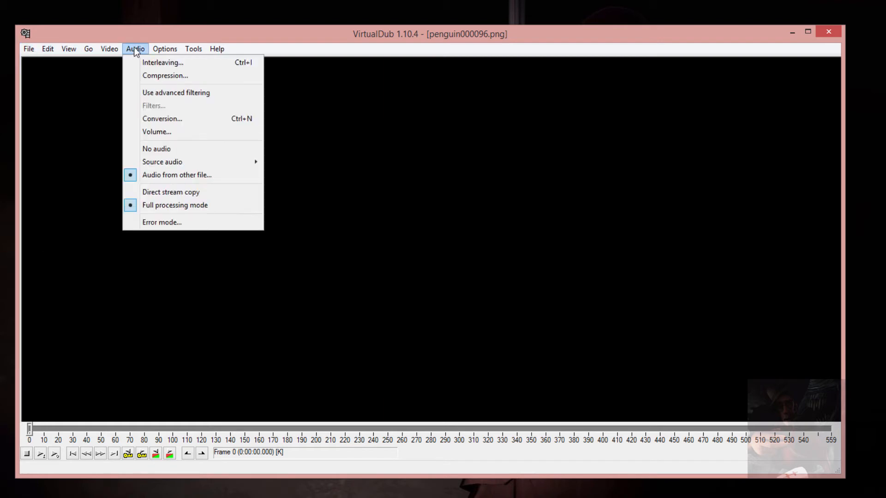
mouse_move(114, 49)
click(124, 63)
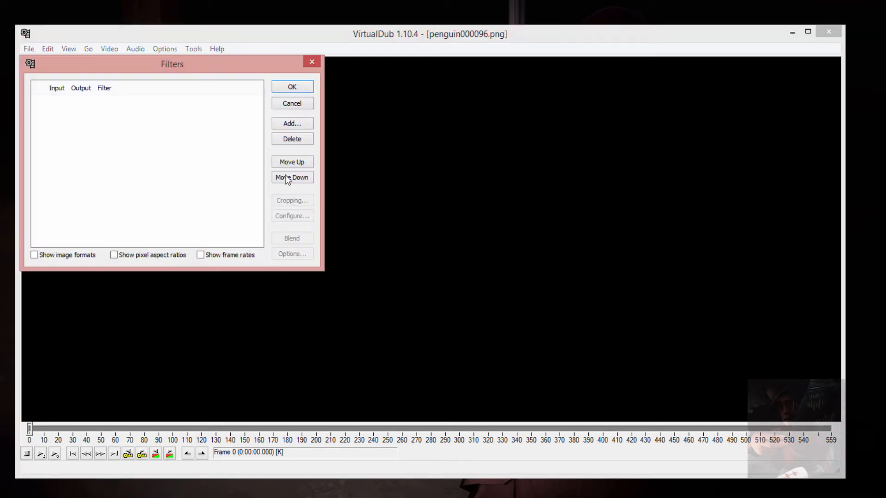
click(295, 124)
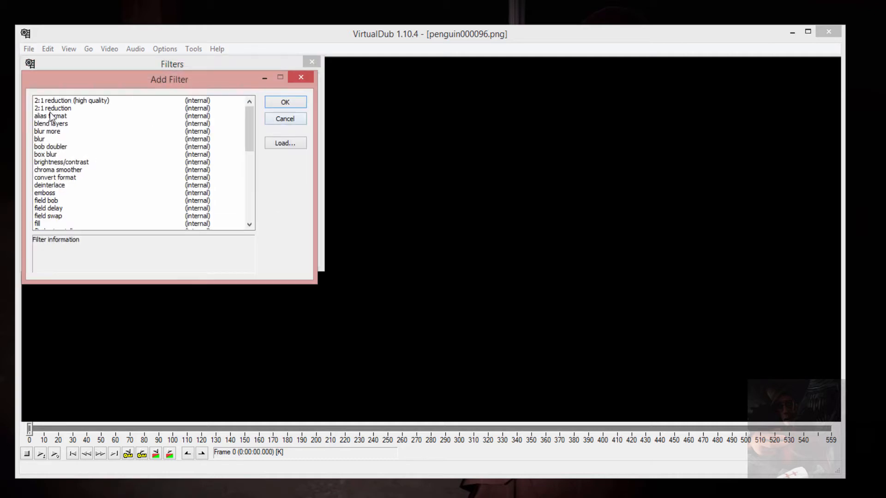
scroll(67, 128, down, 1)
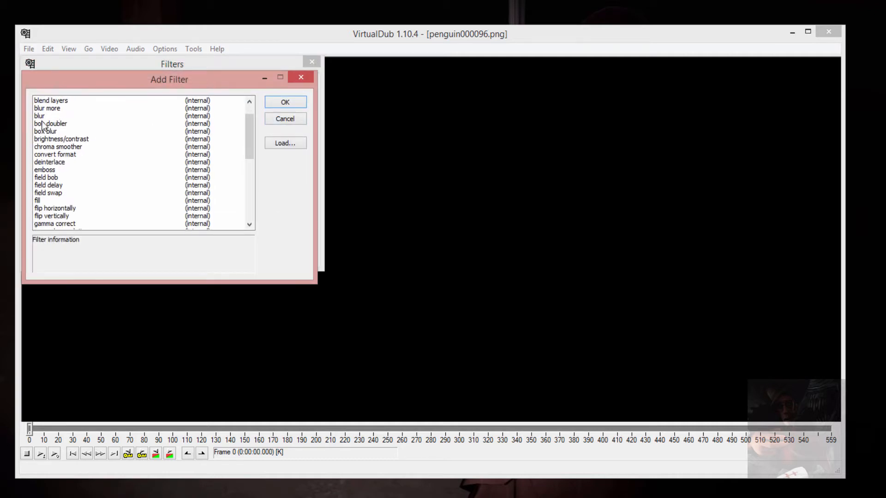
scroll(60, 190, down, 1)
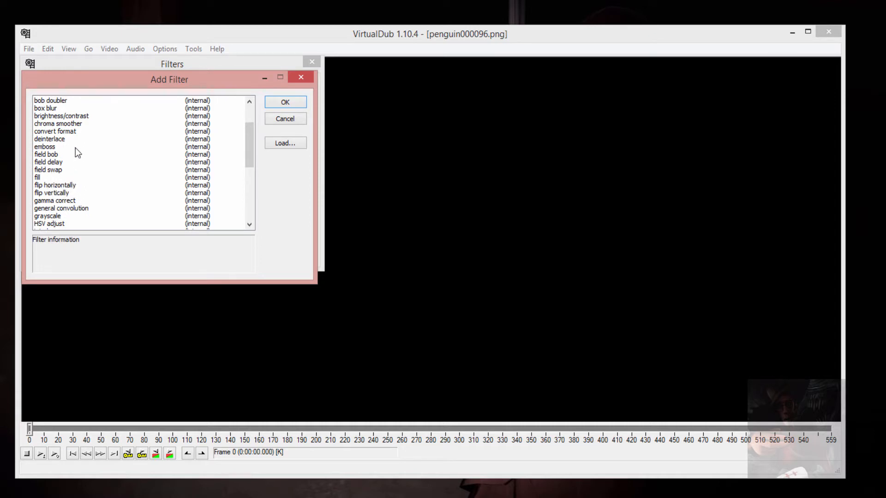
scroll(83, 177, down, 3)
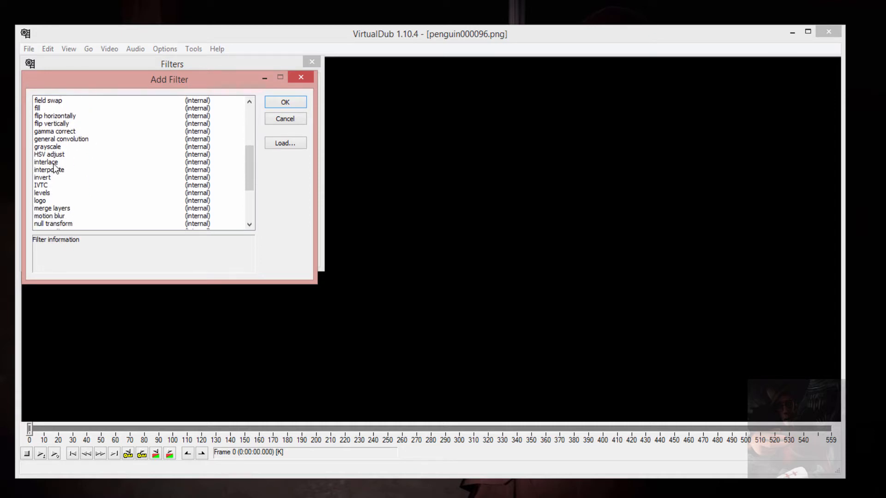
scroll(59, 211, down, 2)
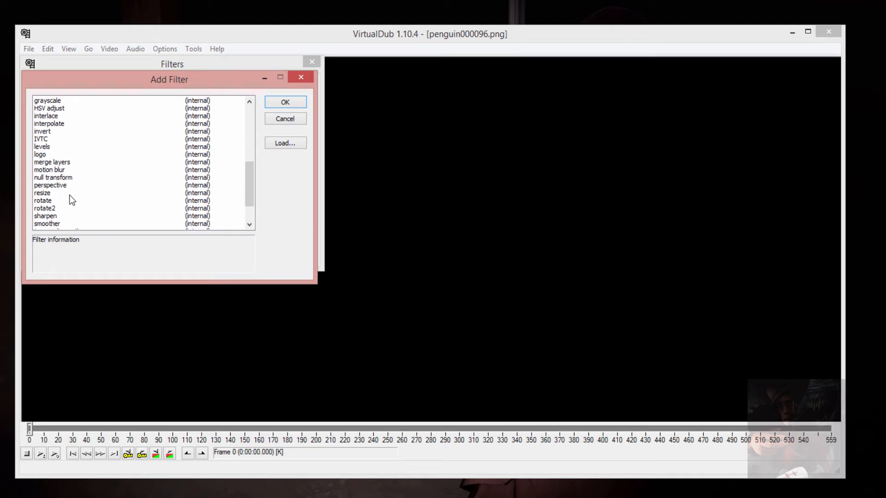
scroll(66, 191, down, 2)
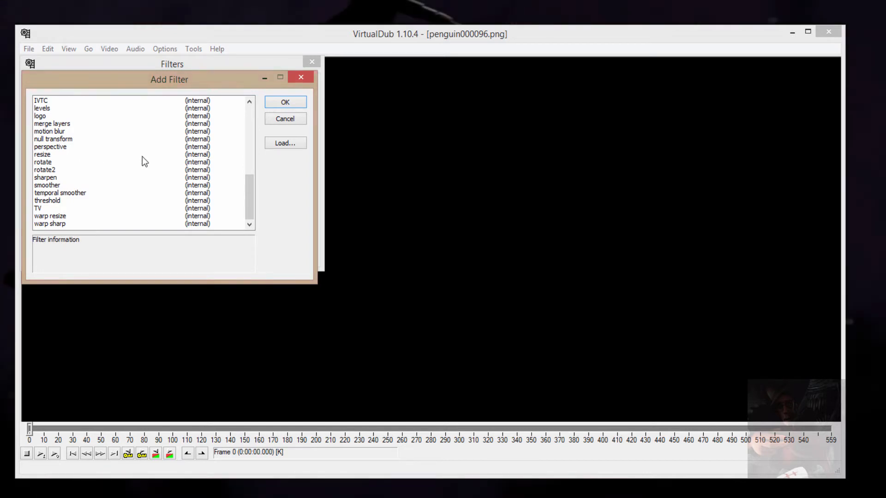
click(290, 119)
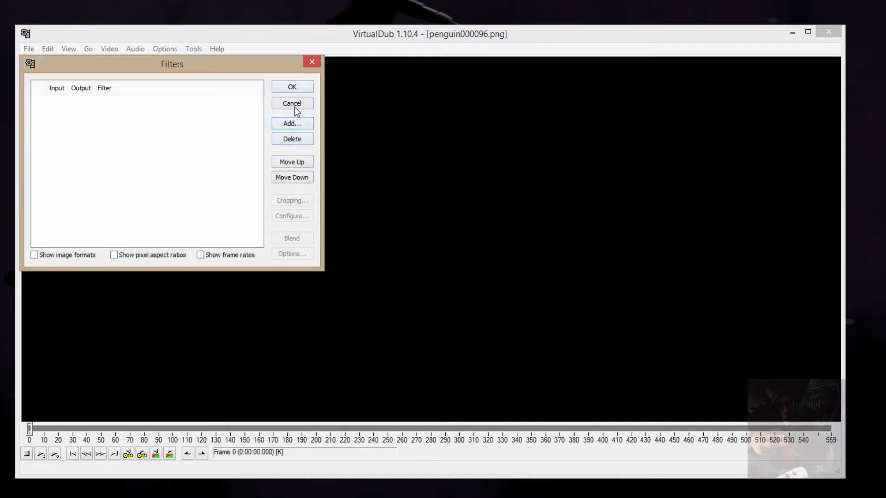
click(293, 86)
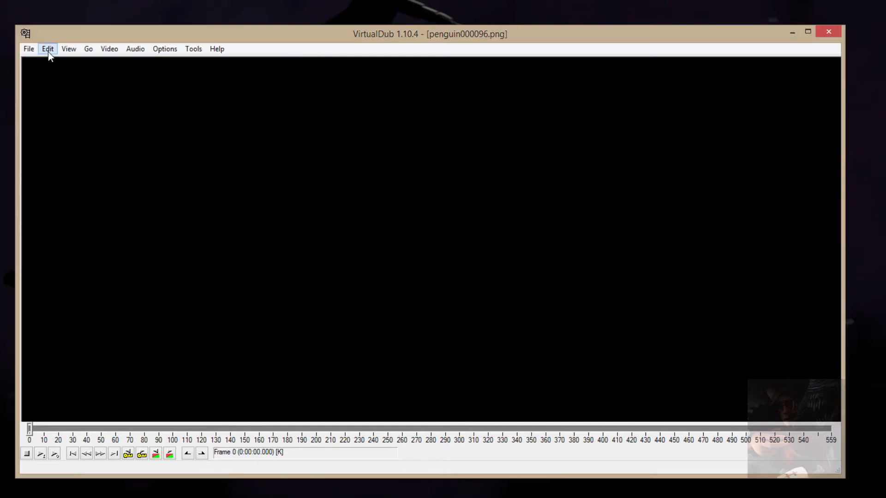
- Render the video to a new AVI file on the Desktop
click(29, 49)
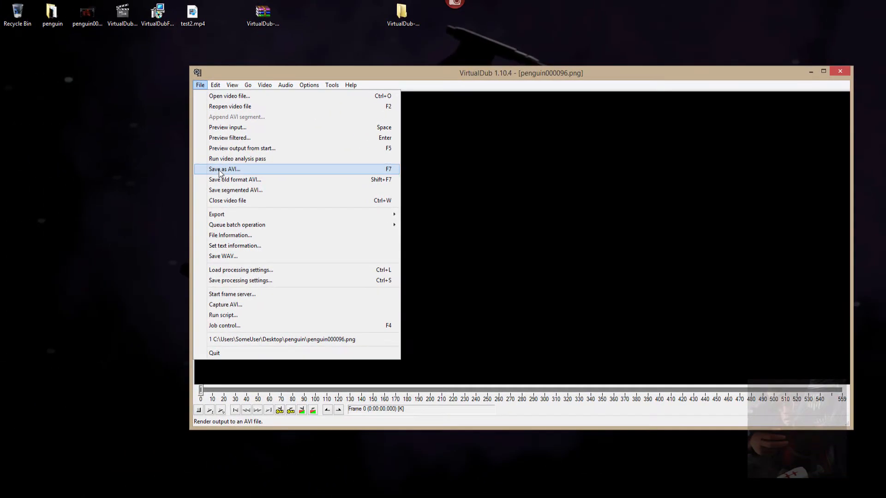
click(220, 169)
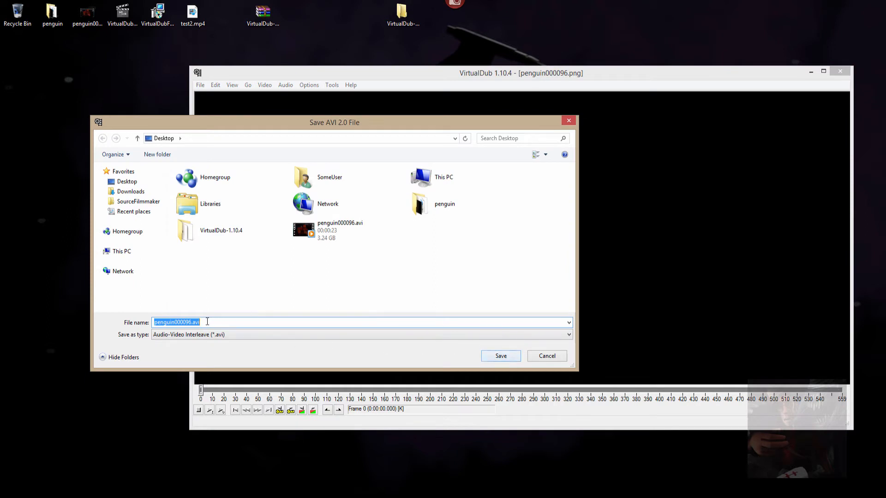
click(192, 323)
key(Return)
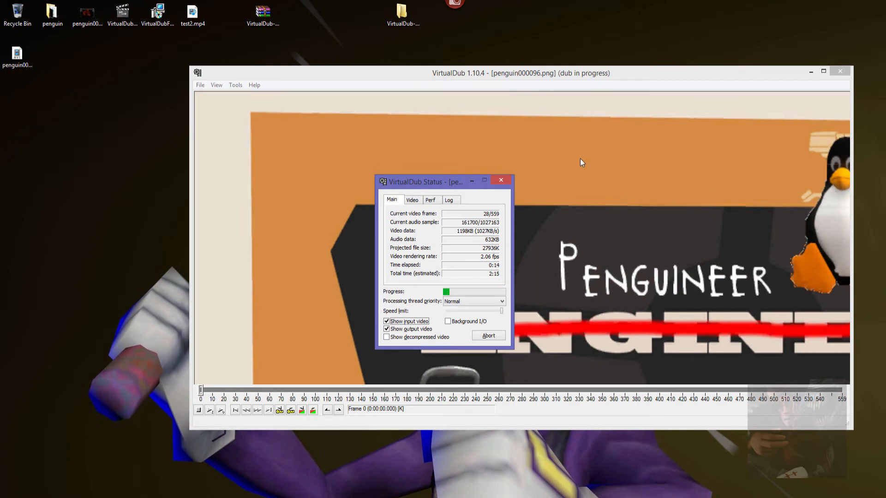
- Zoom the input and output video previews to 33% so both fit side by side
right_click(579, 158)
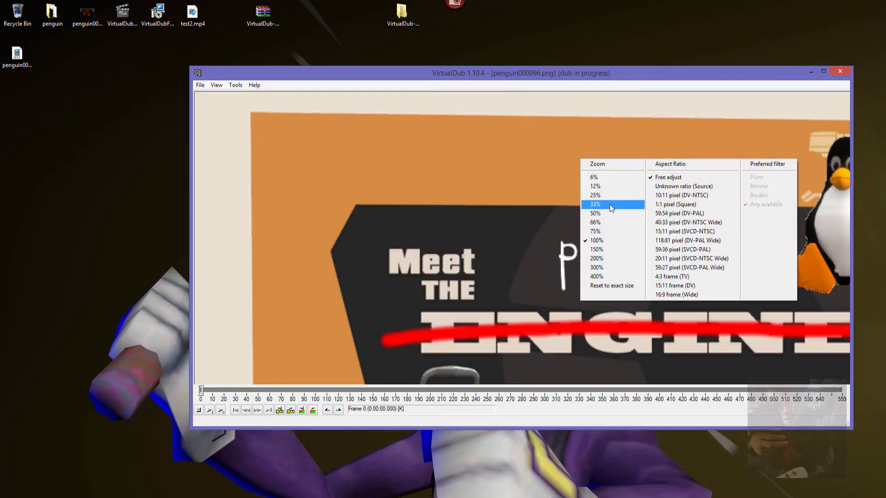
click(610, 207)
right_click(633, 168)
click(660, 206)
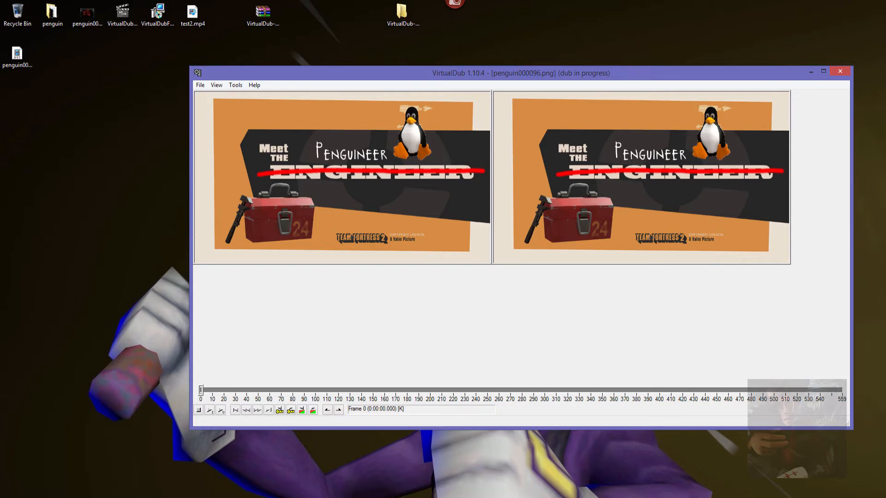
- Bring the render status window to the front and move it below the input preview
click(347, 497)
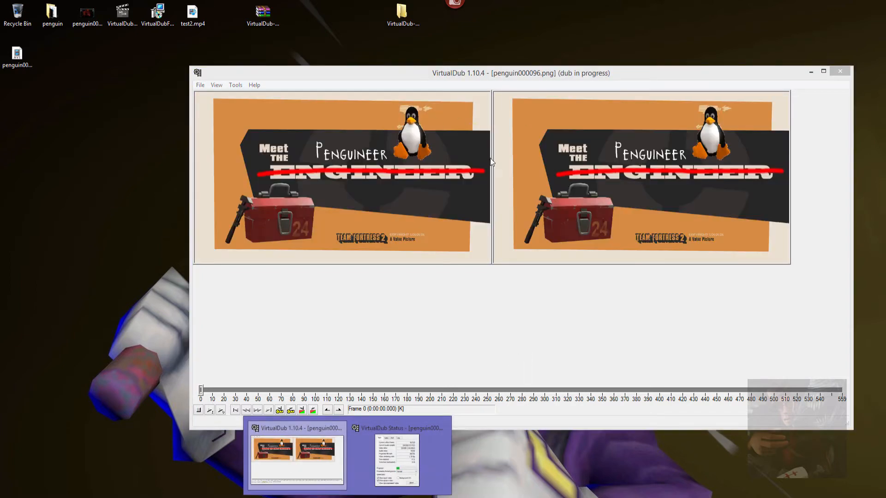
click(392, 430)
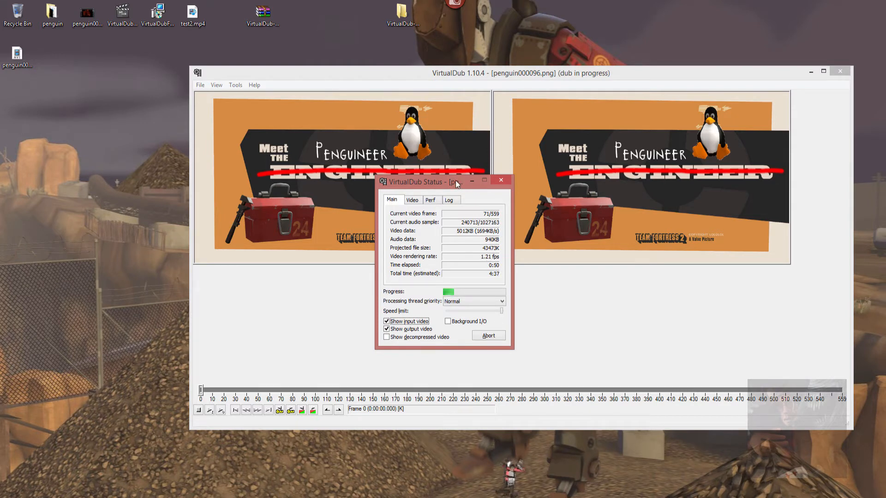
drag(455, 181, 286, 259)
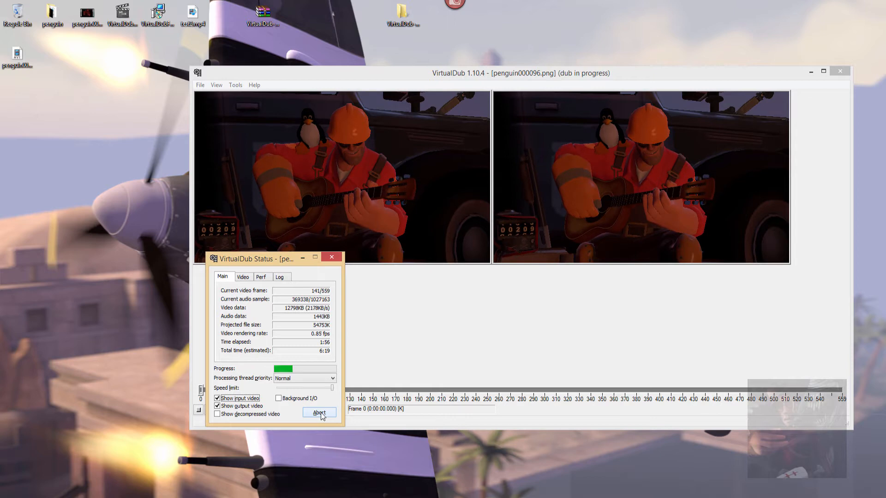
- Abort the AVI render and play the partial file from the Desktop, closing the player when it ends
click(320, 412)
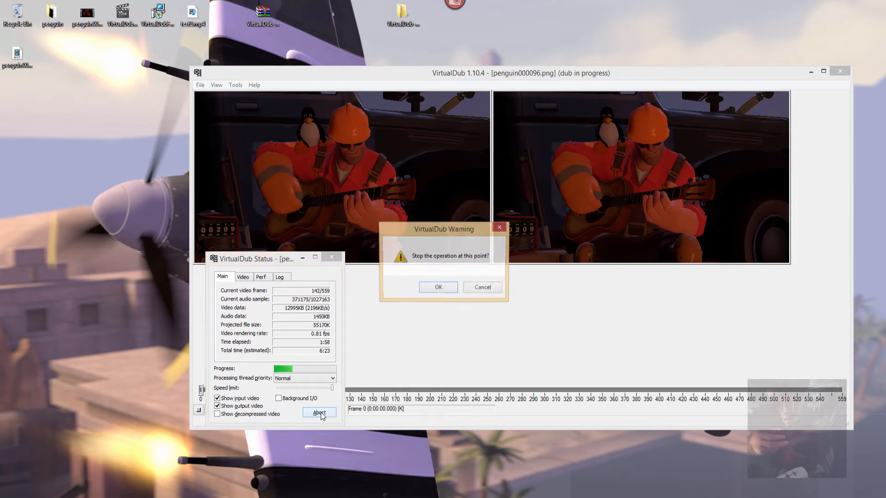
click(439, 288)
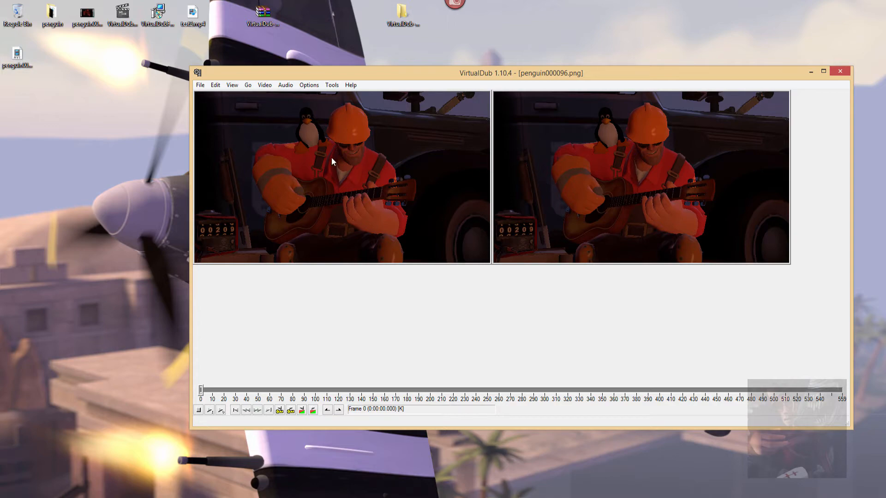
double_click(18, 57)
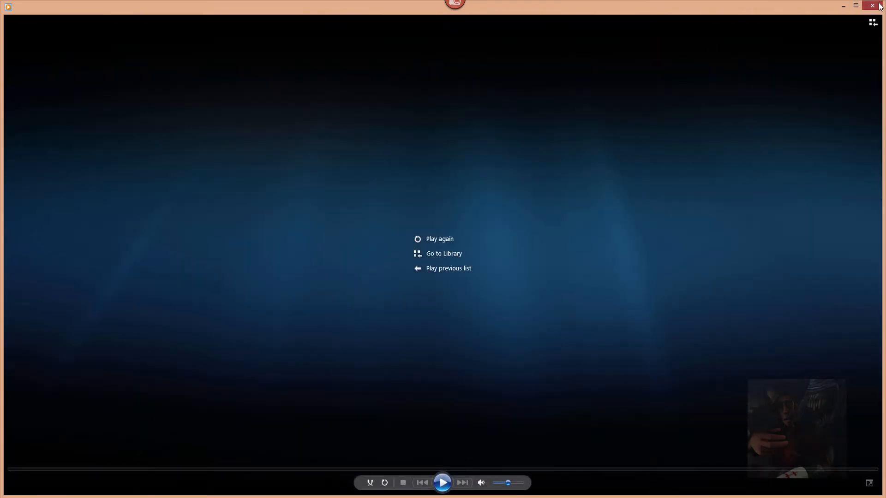
click(879, 6)
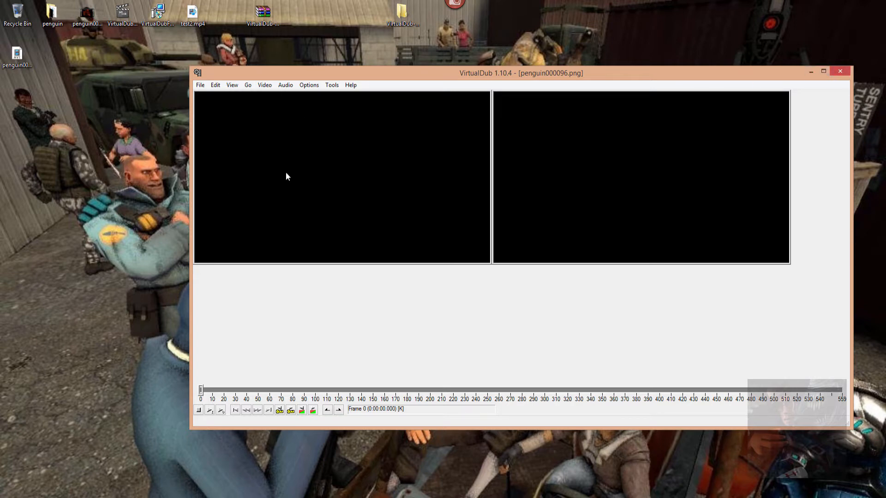
- Play the earlier penguin000096 video from the Desktop for comparison, and close the player
click(94, 18)
double_click(94, 18)
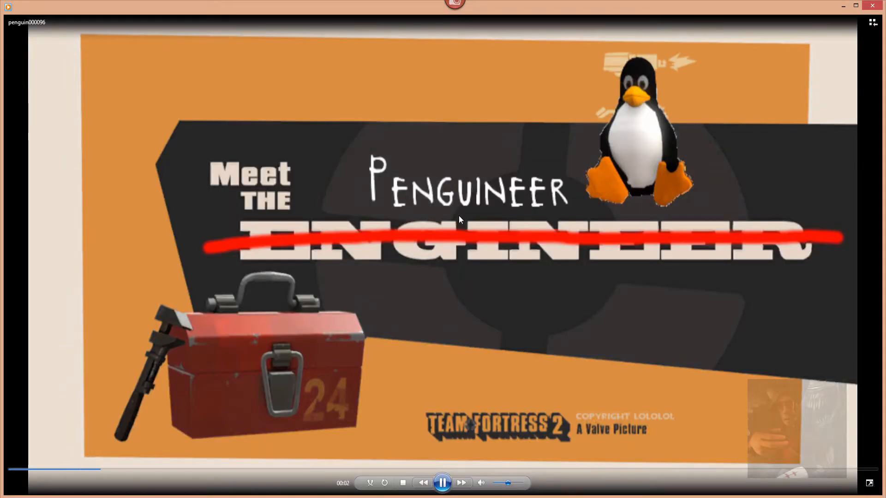
click(871, 7)
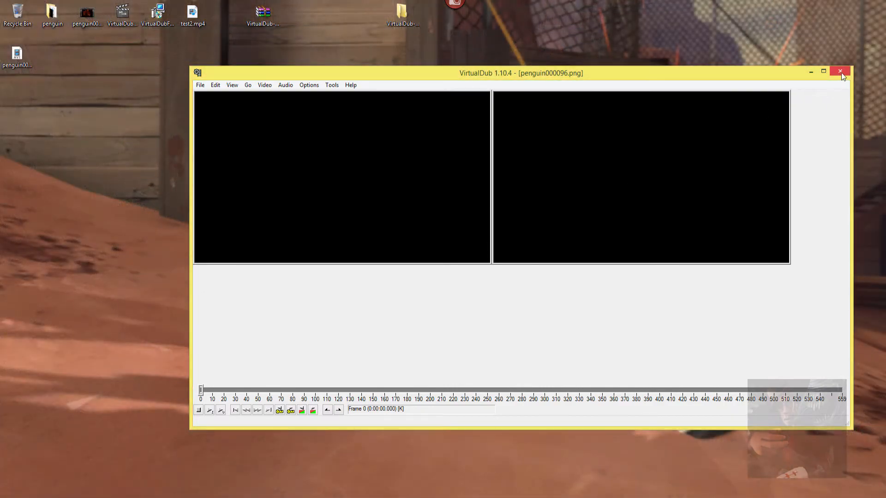
- Close VirtualDub and the VirtualDub-1.10.4 folder window
click(840, 72)
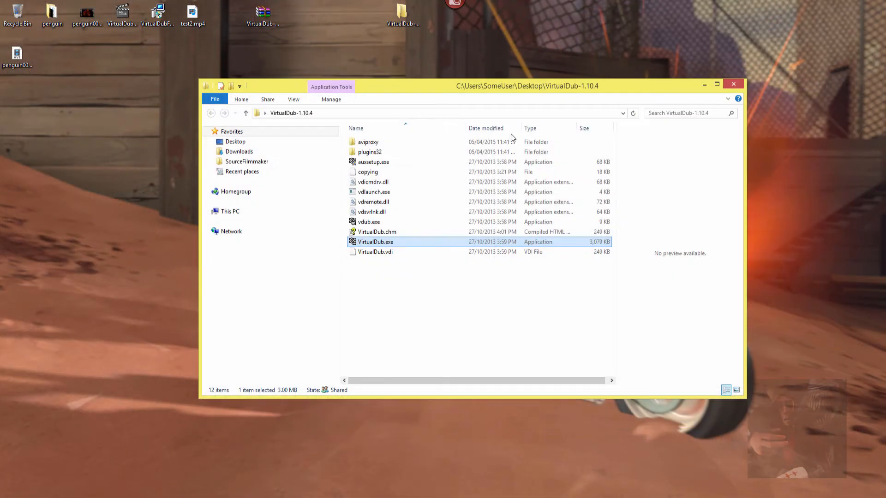
click(733, 84)
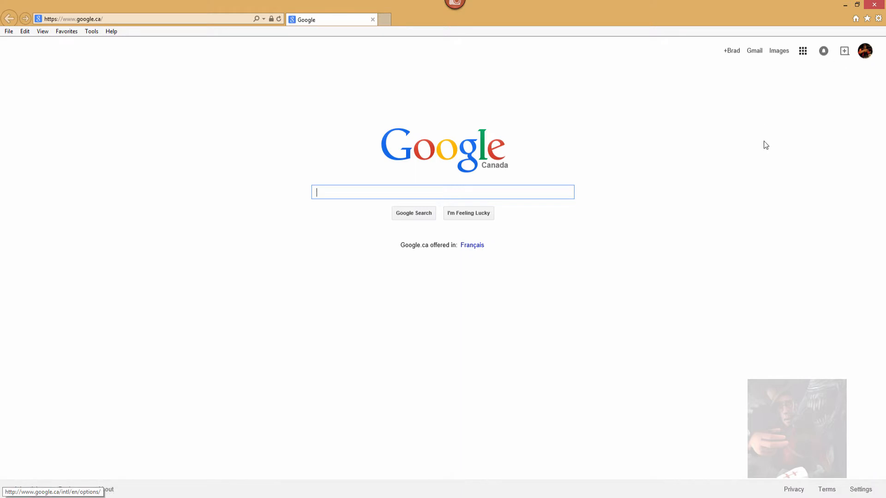
- Open the EncodingTalk thread on saving VirtualDub output direct to MP4 from Friday's browsing history in Internet Explorer
key(ctrl+h)
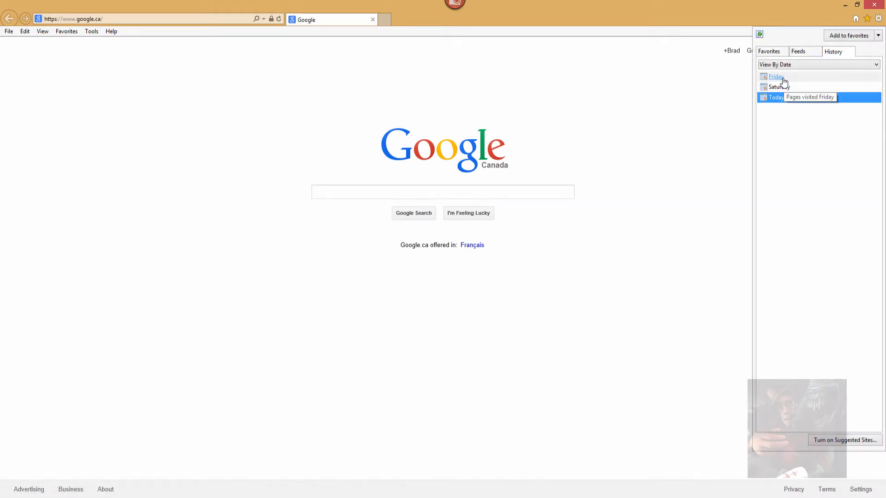
click(783, 78)
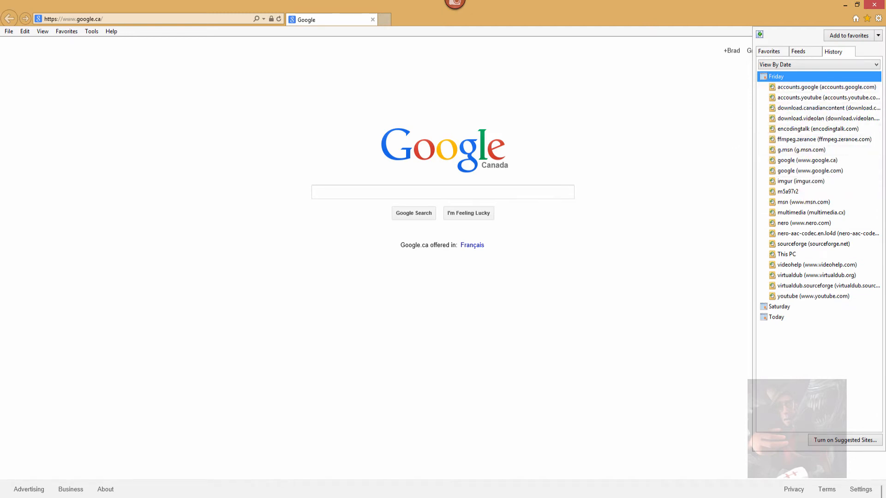
click(798, 131)
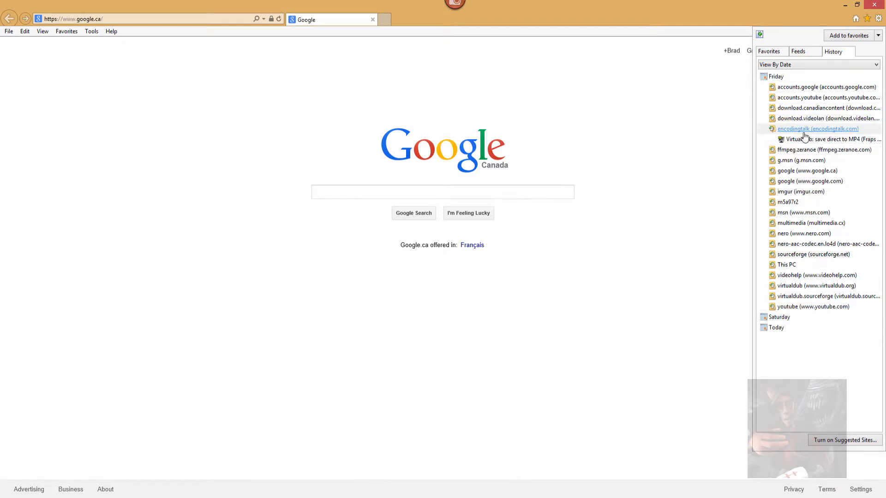
click(813, 139)
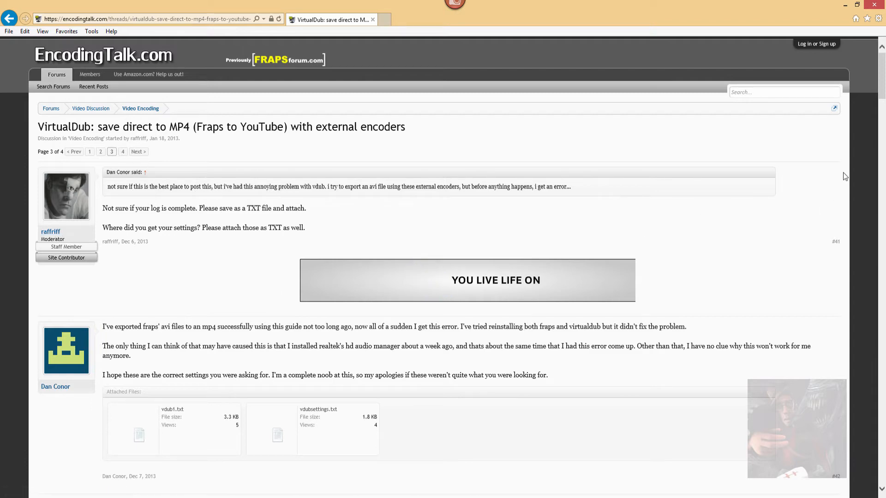
- Download vdub_external_encoders_2.zip from step 1 of the thread's installation instructions and save it to the Desktop
drag(883, 83, 884, 228)
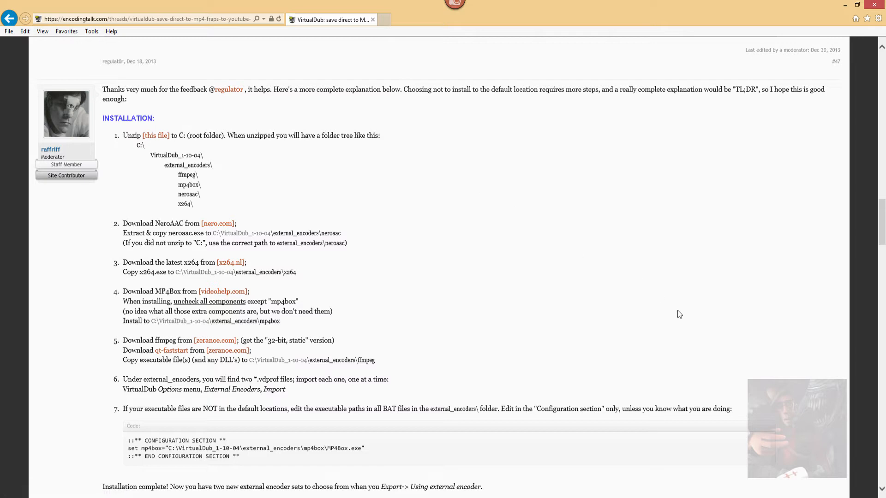
mouse_move(881, 219)
mouse_down()
mouse_move(882, 261)
mouse_move(882, 212)
mouse_up()
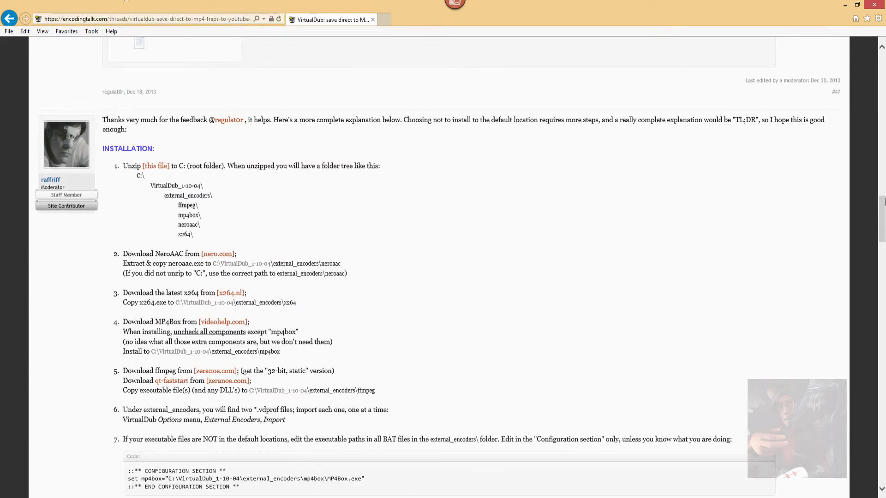
drag(883, 201, 778, 178)
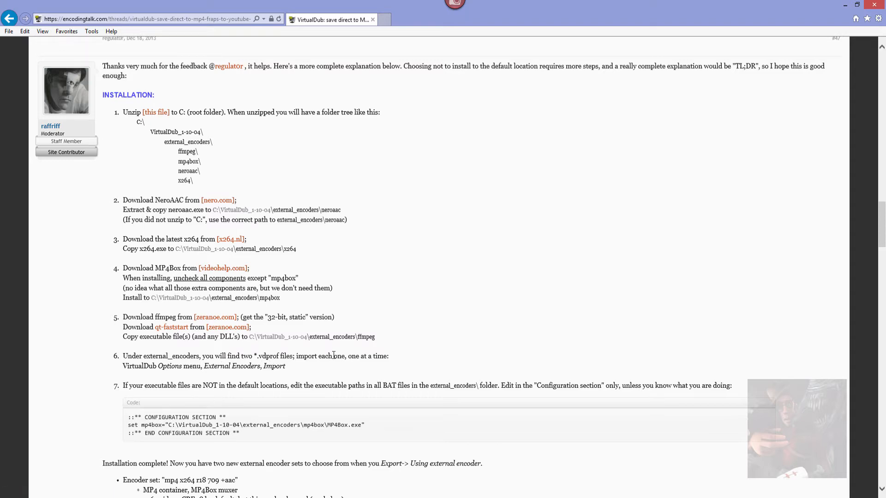
scroll(255, 415, down, 5)
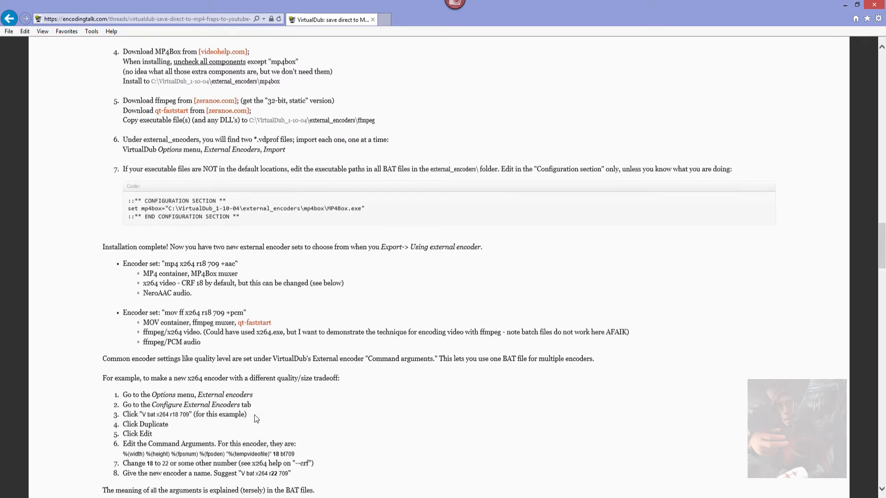
scroll(254, 412, up, 6)
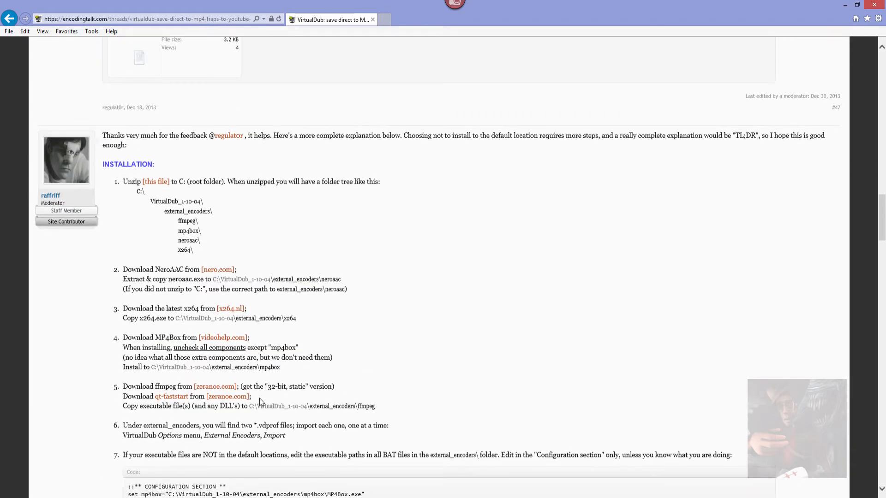
scroll(260, 396, down, 2)
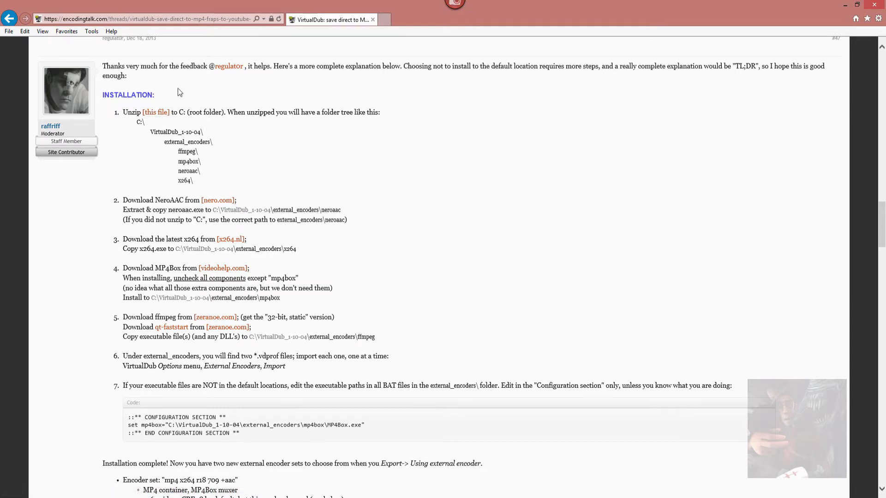
click(157, 117)
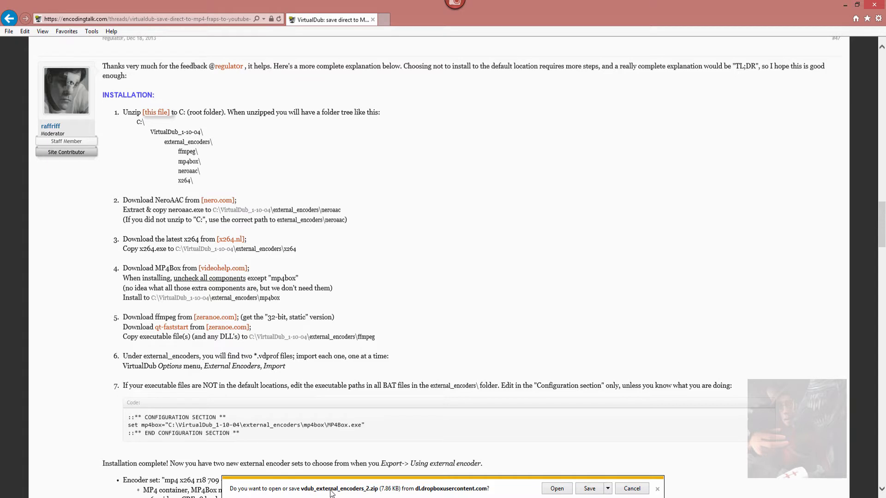
click(608, 488)
click(645, 477)
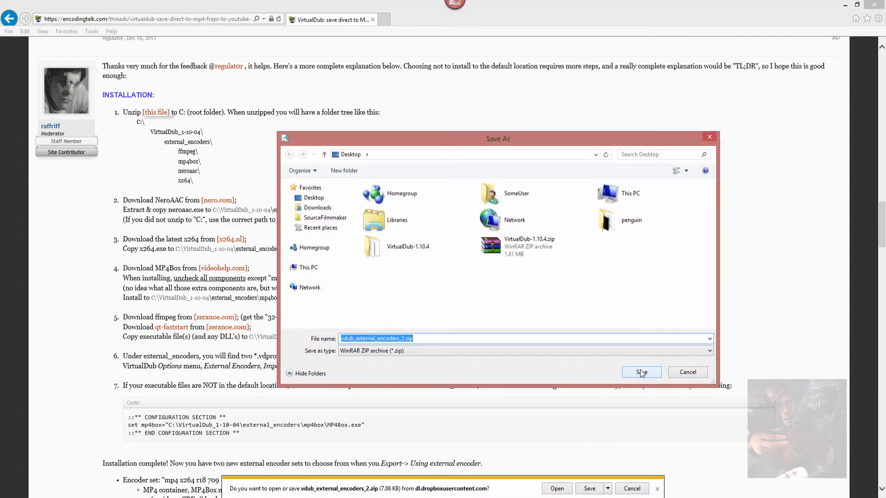
click(640, 369)
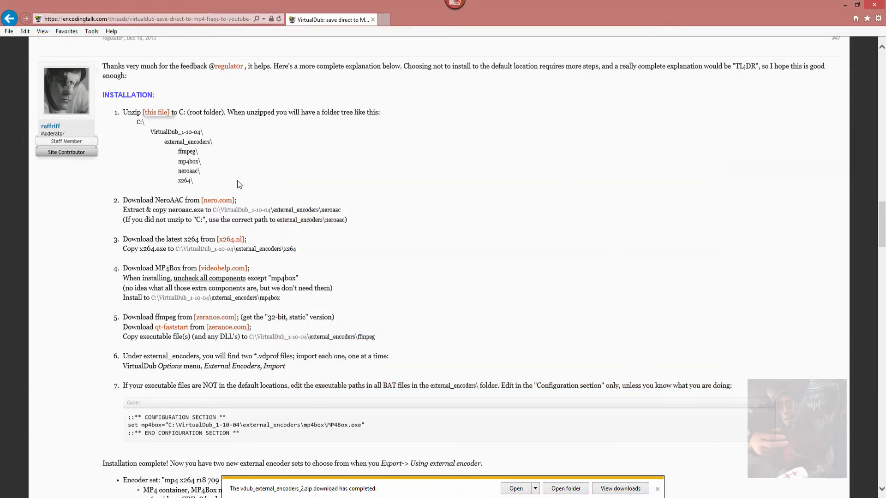
- Open the thread's Nero AAC Codec page, accept the license, opt out of Nero news and request the download without an e-mail address
click(220, 202)
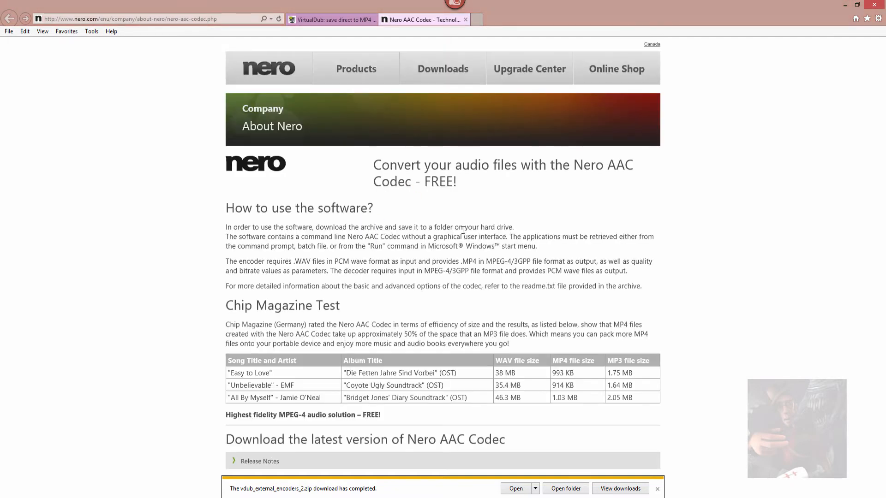
scroll(461, 229, down, 3)
scroll(370, 256, down, 15)
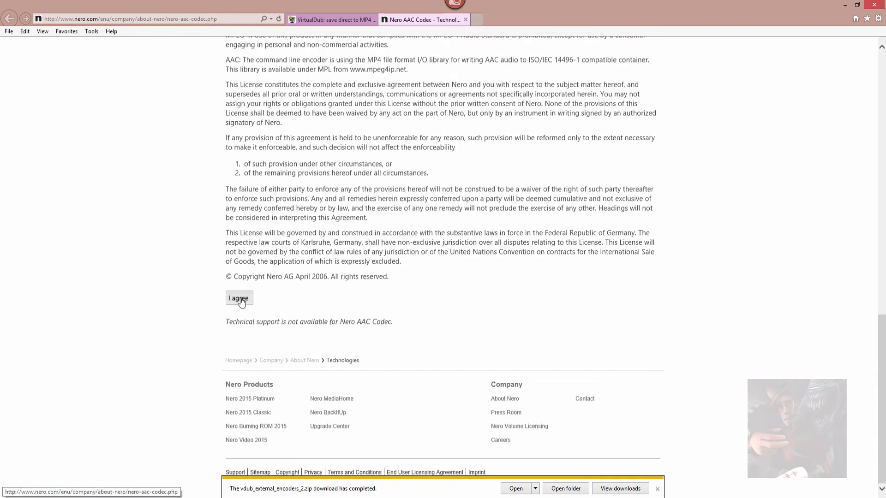
click(239, 299)
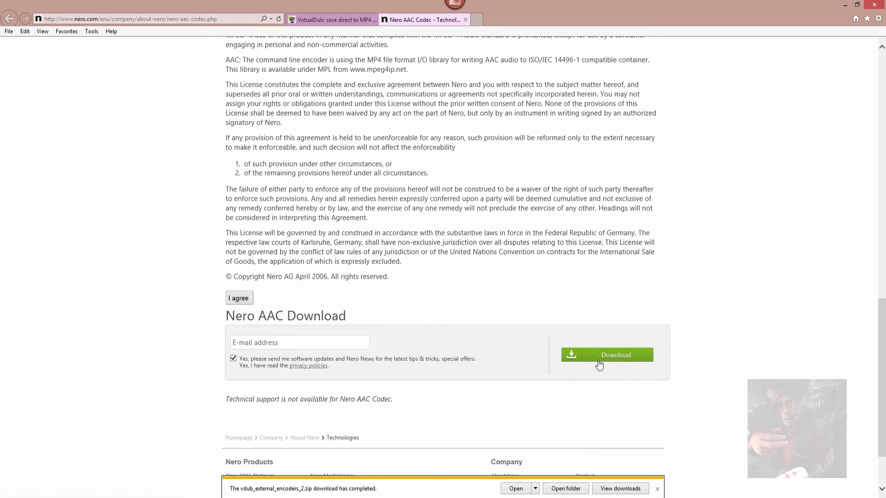
click(256, 342)
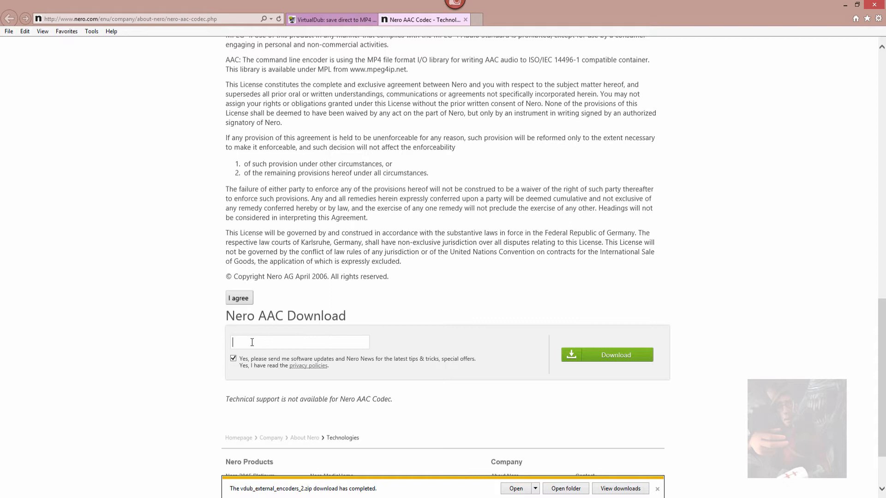
click(234, 359)
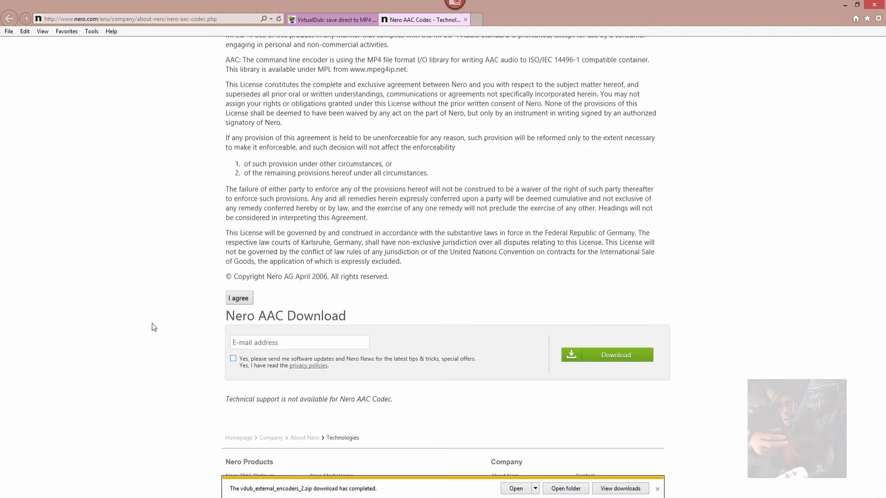
click(606, 355)
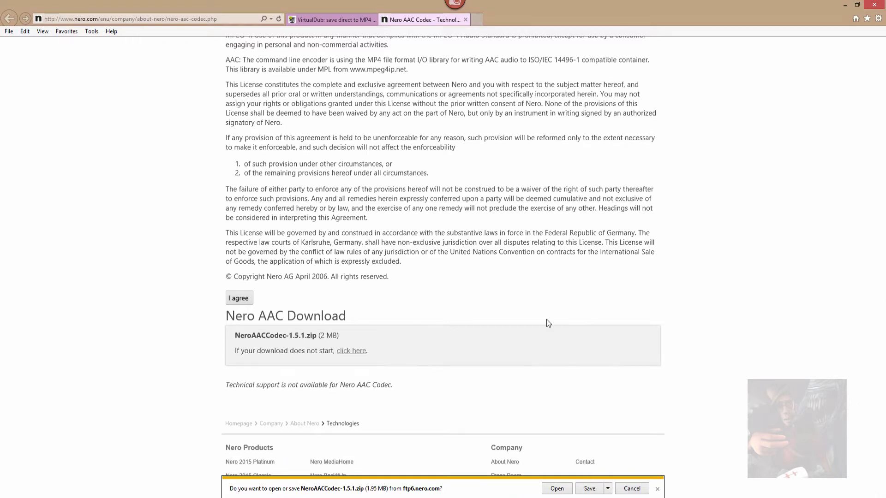
- Save NeroAACCodec-1.5.1.zip to the Desktop and close the Nero page
key(alt)
key(alt)
click(608, 489)
click(645, 479)
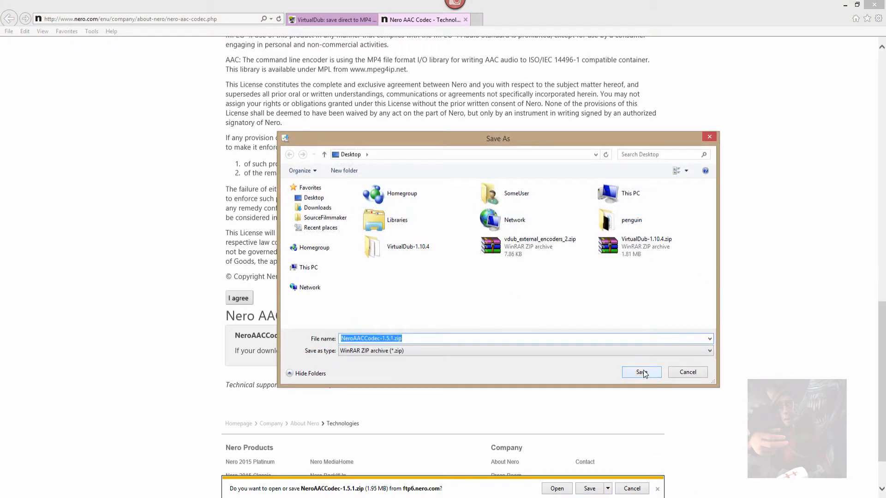
click(644, 373)
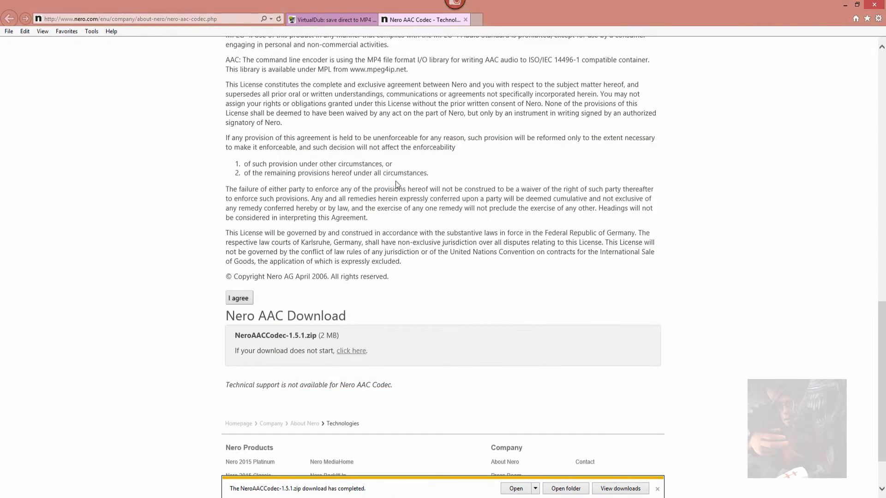
click(464, 20)
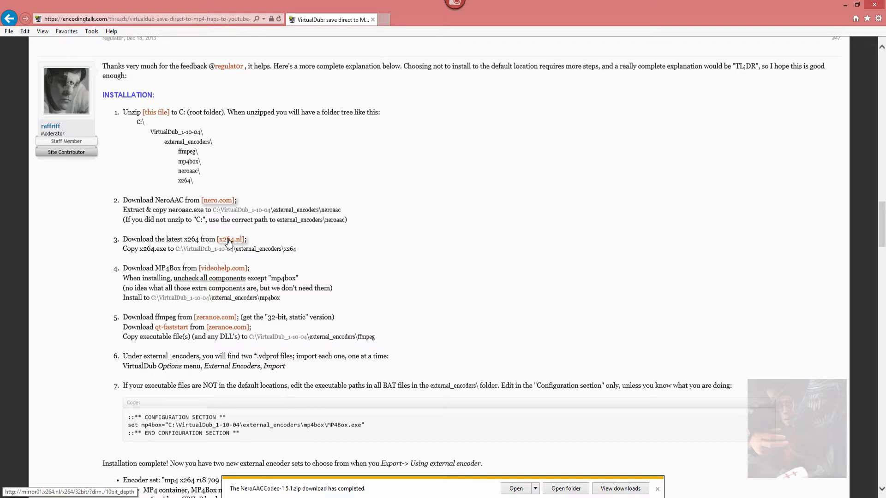
click(229, 240)
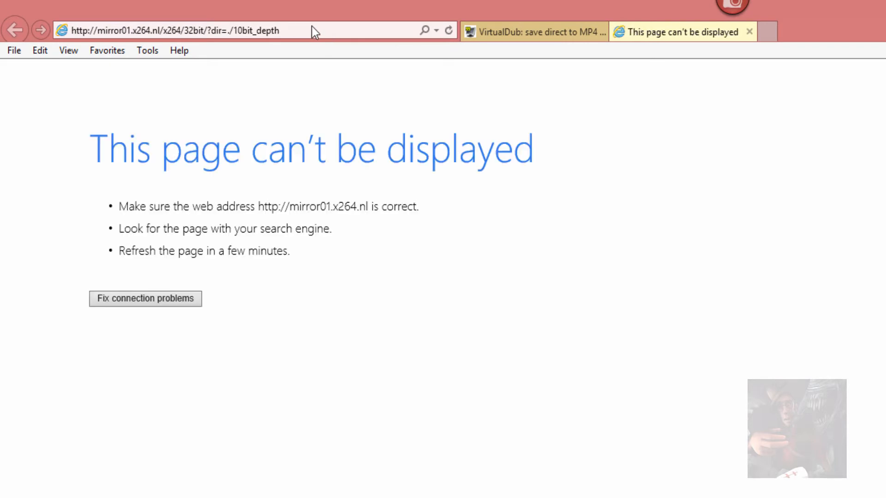
click(316, 25)
click(320, 23)
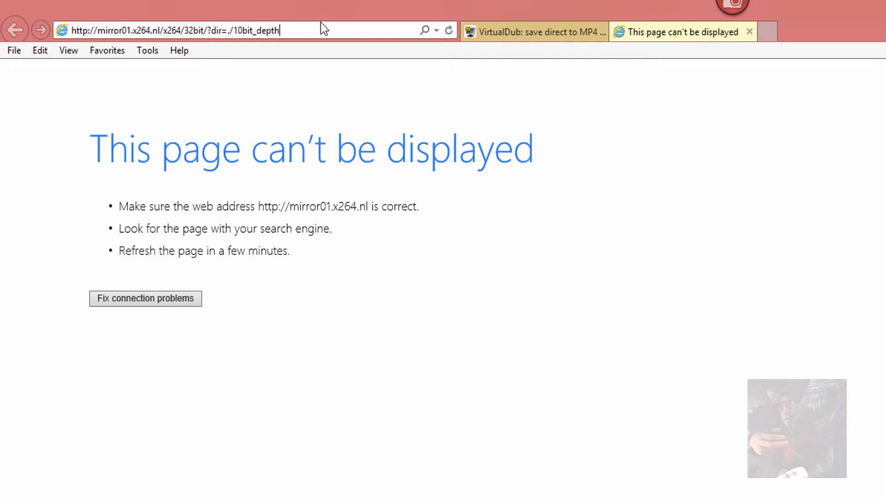
key(BackSpace)
key(BackSpace)
key(BackSpace)
key(BackSpace)
key(BackSpace)
key(BackSpace)
key(BackSpace)
key(BackSpace)
key(BackSpace)
key(BackSpace)
key(BackSpace)
key(BackSpace)
key(BackSpace)
key(BackSpace)
key(BackSpace)
key(BackSpace)
key(BackSpace)
key(BackSpace)
key(BackSpace)
key(BackSpace)
key(BackSpace)
key(BackSpace)
key(BackSpace)
key(BackSpace)
key(BackSpace)
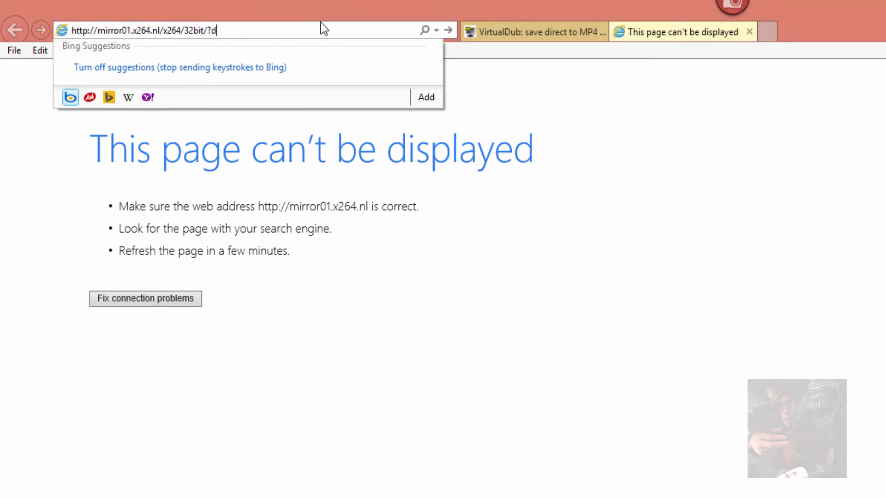
key(BackSpace)
key(BackSpace)
key(BackSpace)
key(BackSpace)
key(Left)
key(Left)
key(Left)
key(Left)
key(Left)
key(Left)
key(Left)
key(Left)
key(BackSpace)
key(BackSpace)
key(BackSpace)
key(BackSpace)
key(BackSpace)
key(BackSpace)
key(BackSpace)
key(BackSpace)
key(BackSpace)
key(BackSpace)
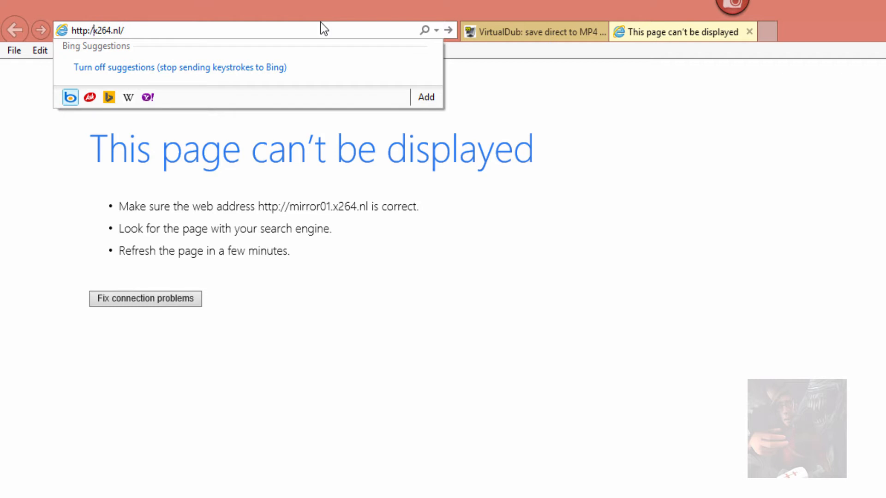
text(/)
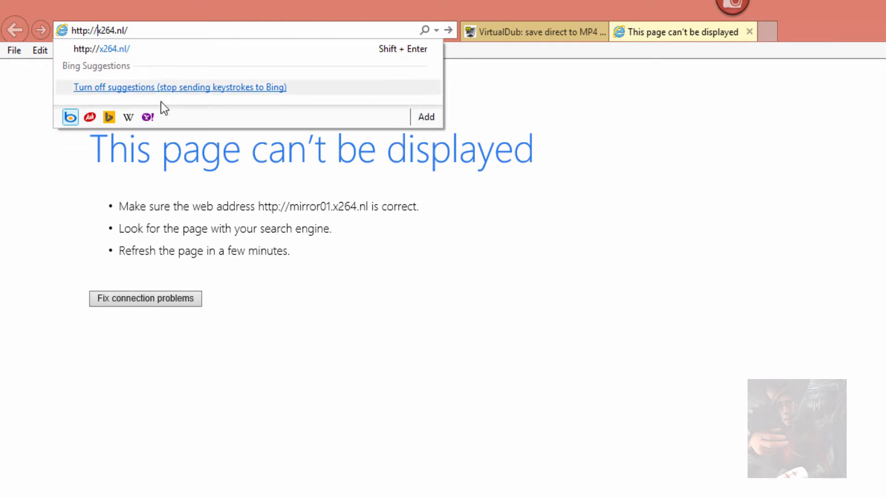
key(Return)
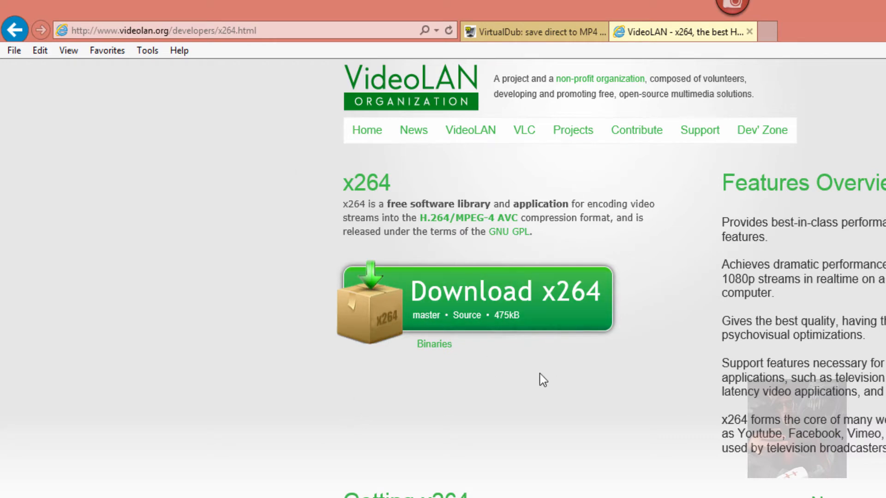
- Open the official x264 application binaries listing and go to its win32 folder
scroll(539, 374, down, 8)
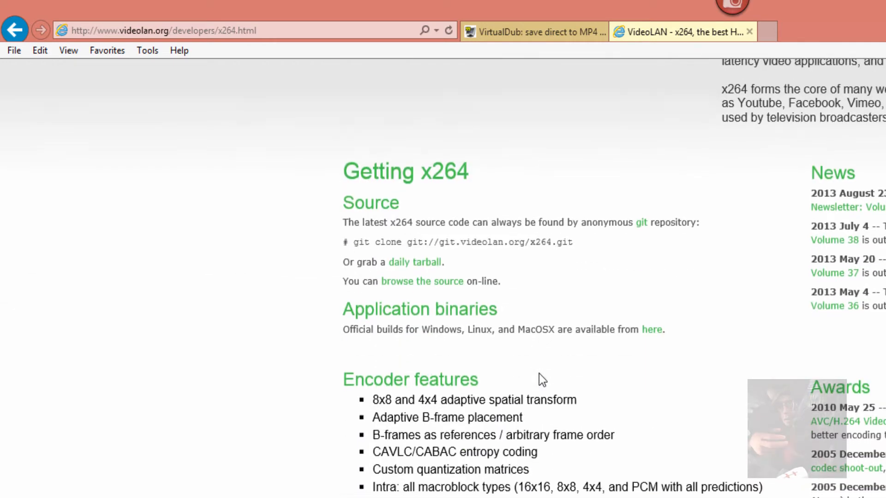
scroll(539, 374, down, 2)
scroll(535, 360, up, 2)
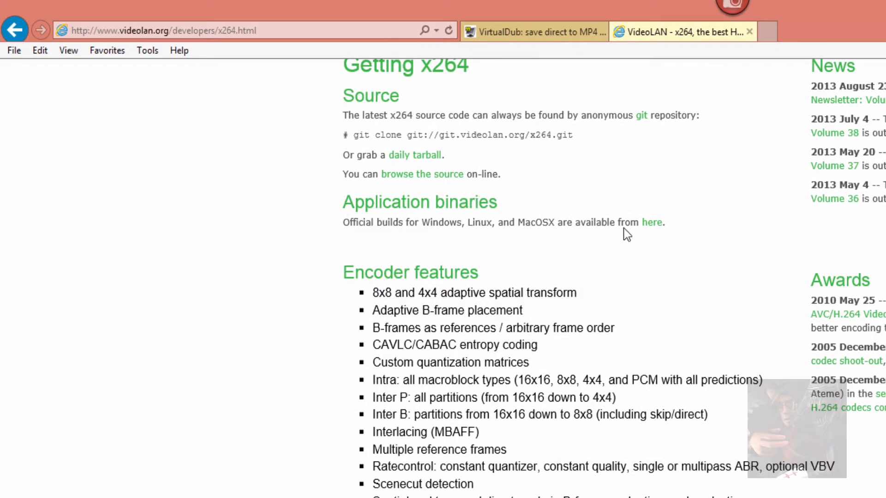
click(652, 223)
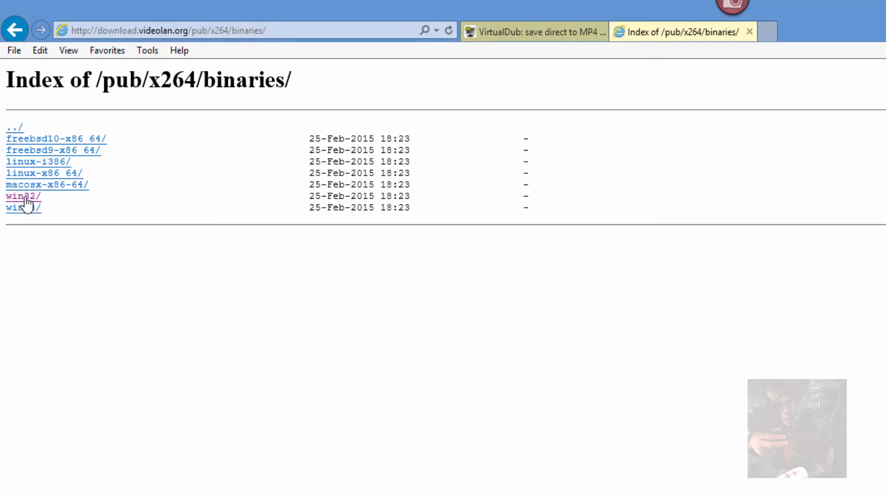
click(27, 198)
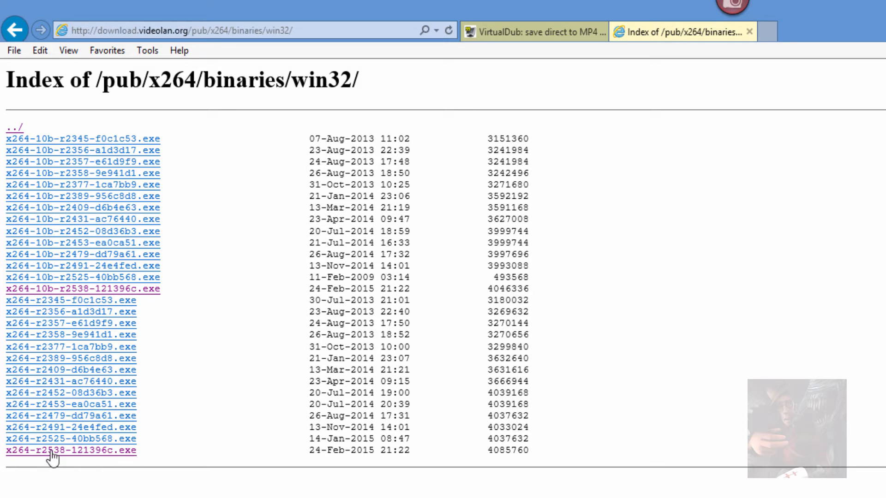
click(35, 454)
mouse_move(297, 448)
mouse_down()
mouse_move(526, 450)
mouse_move(296, 450)
mouse_up()
drag(413, 288, 6, 290)
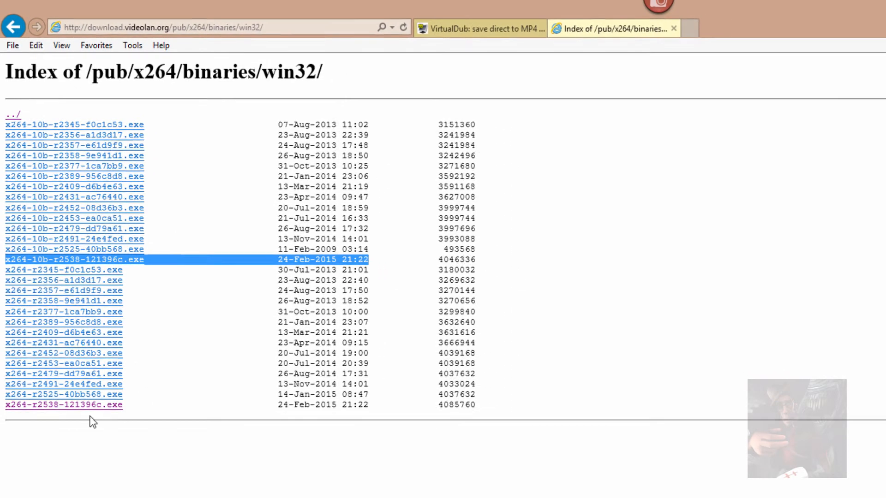
click(45, 281)
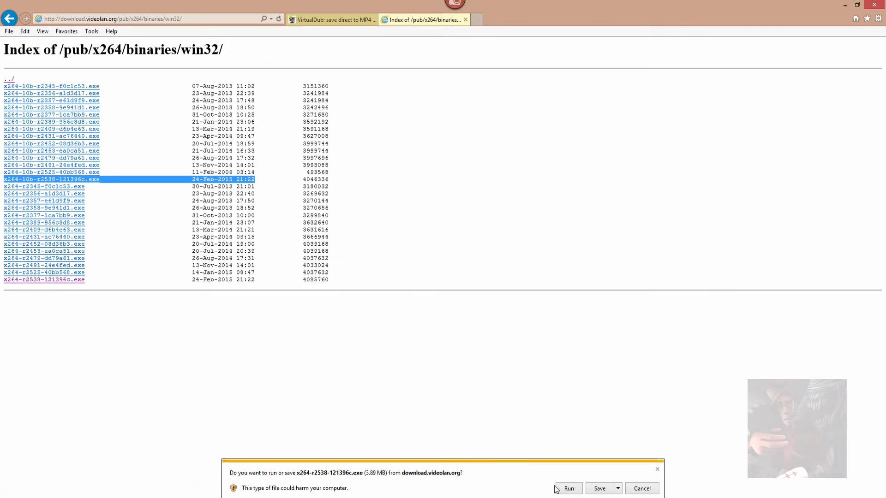
click(618, 490)
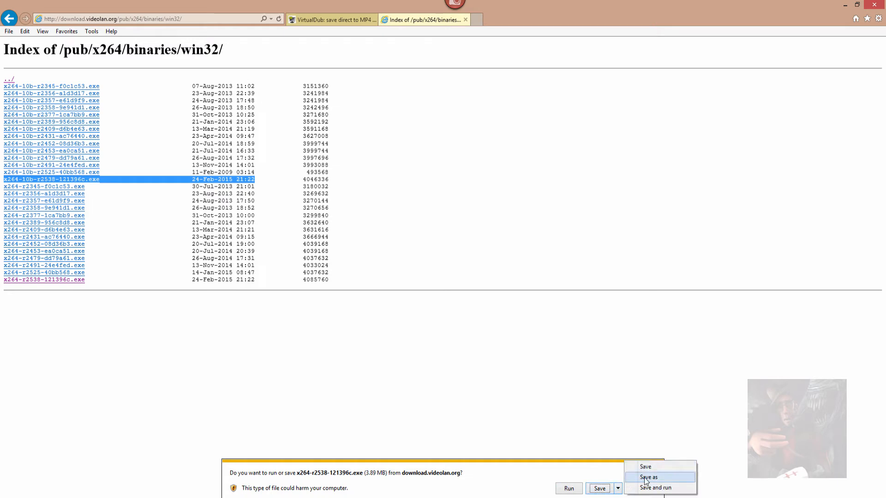
click(641, 476)
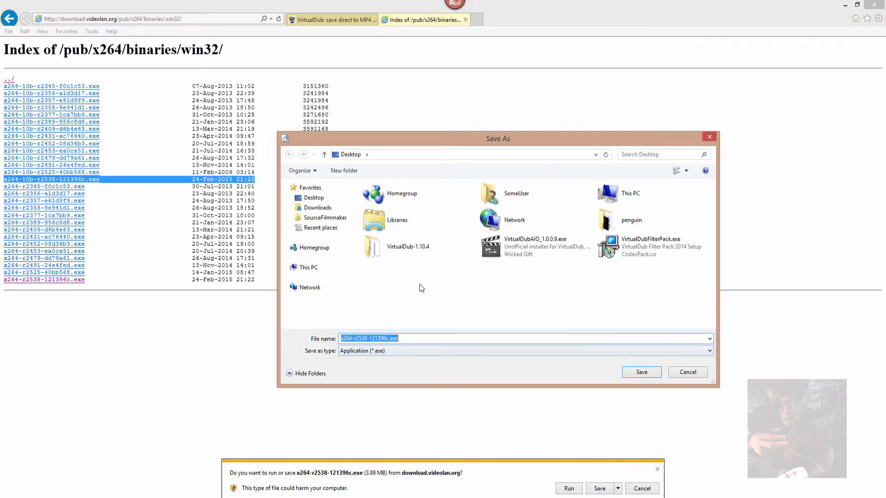
click(647, 371)
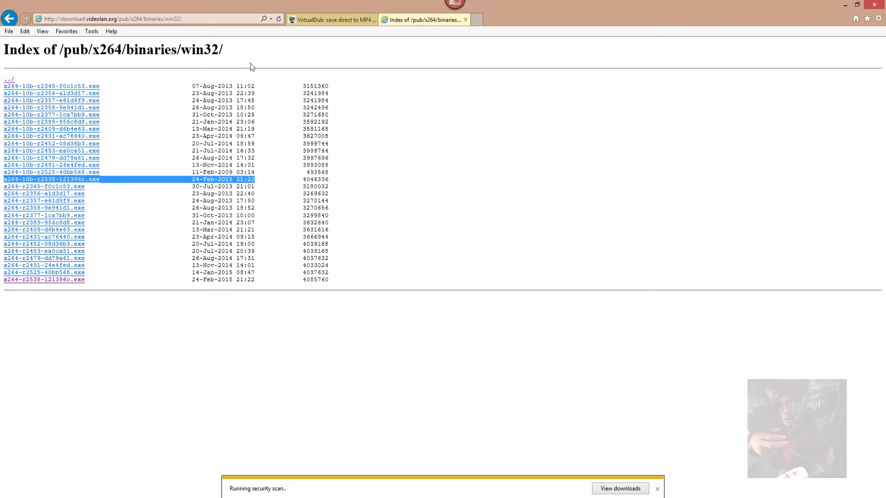
click(465, 20)
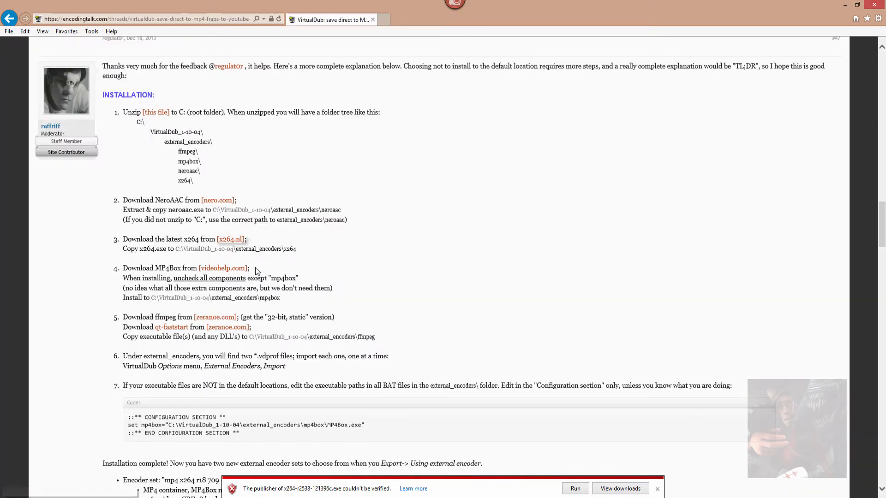
- Follow the thread's MP4Box link, save the 32-bit MP4Box 0.5.2 rev248 installer to the Desktop, and close the VideoHelp page
scroll(256, 267, down, 3)
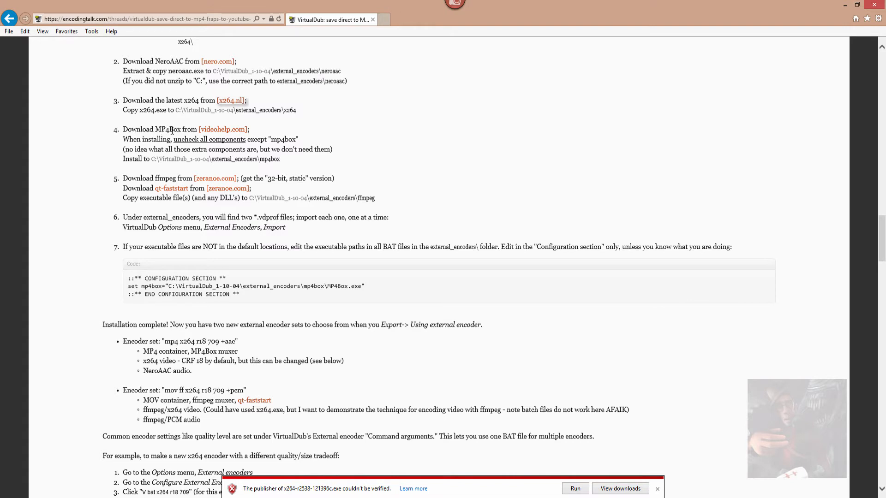
click(219, 131)
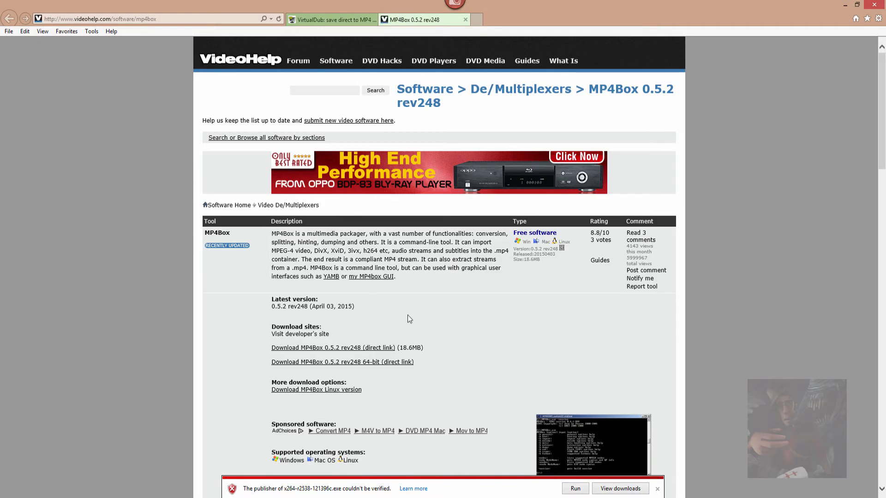
scroll(408, 314, down, 3)
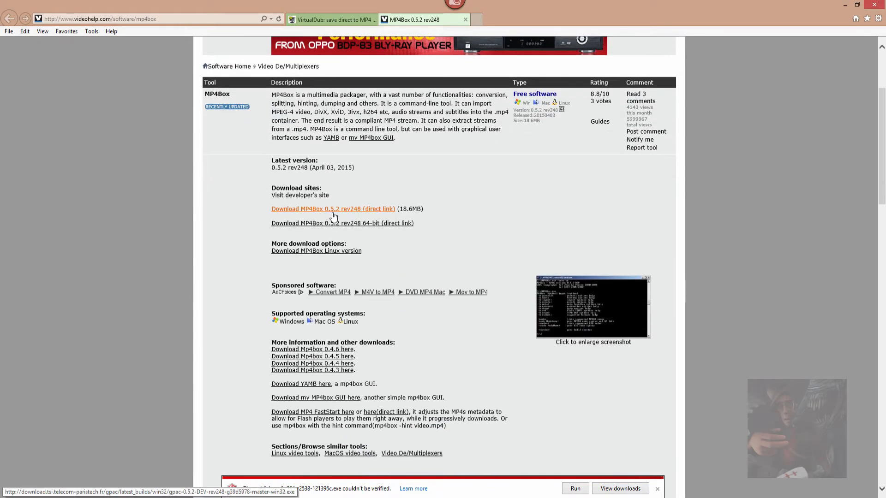
click(341, 212)
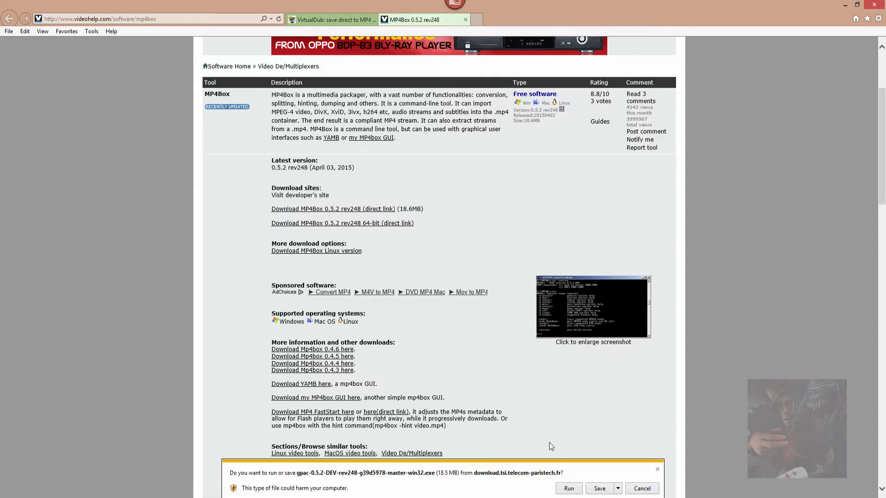
click(617, 488)
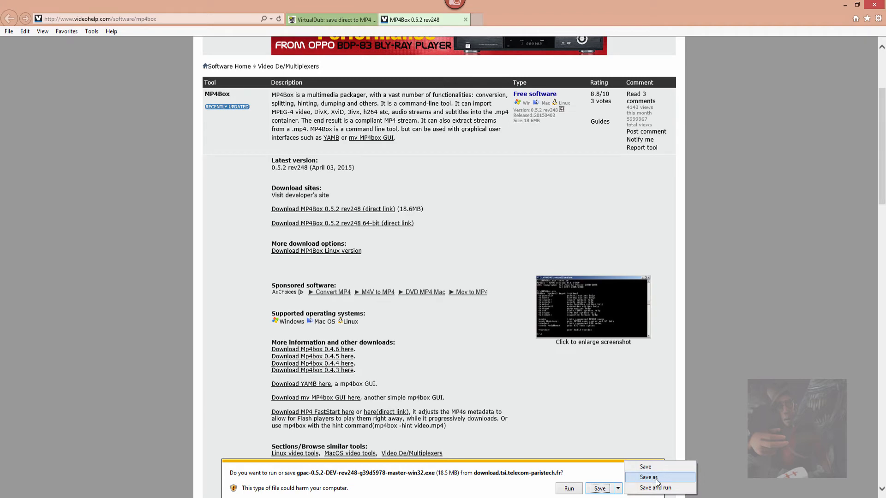
click(657, 482)
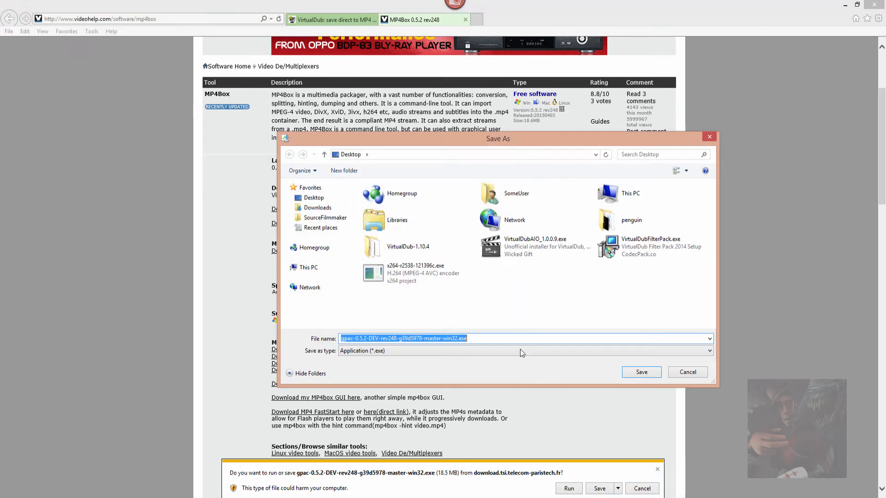
click(641, 374)
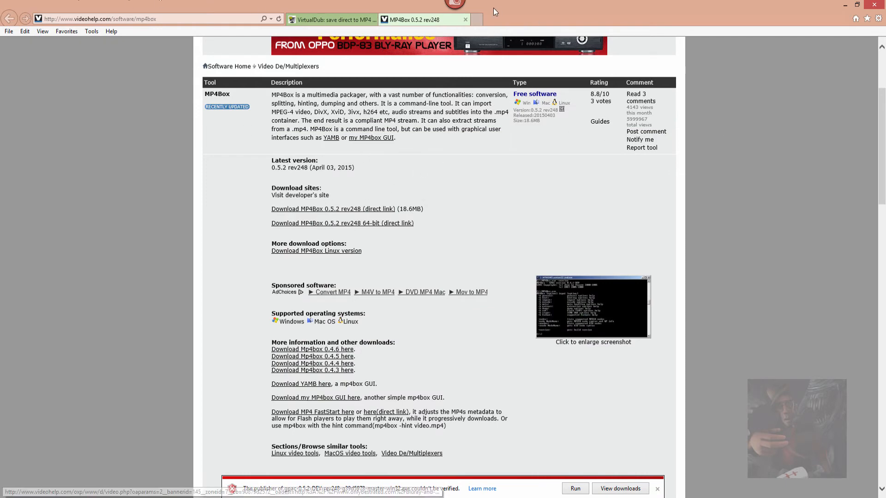
click(464, 19)
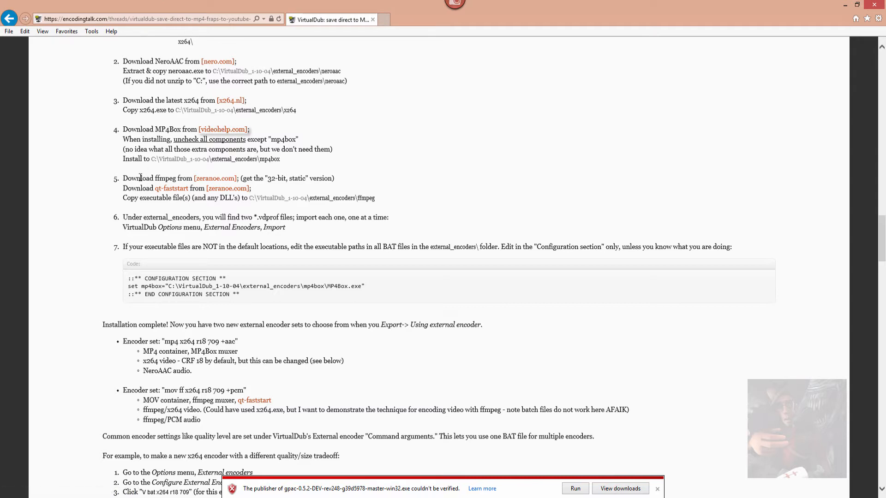
- Follow the thread's ffmpeg link and save the FFmpeg git-ba54512 32-bit Static archive to the Desktop
click(213, 181)
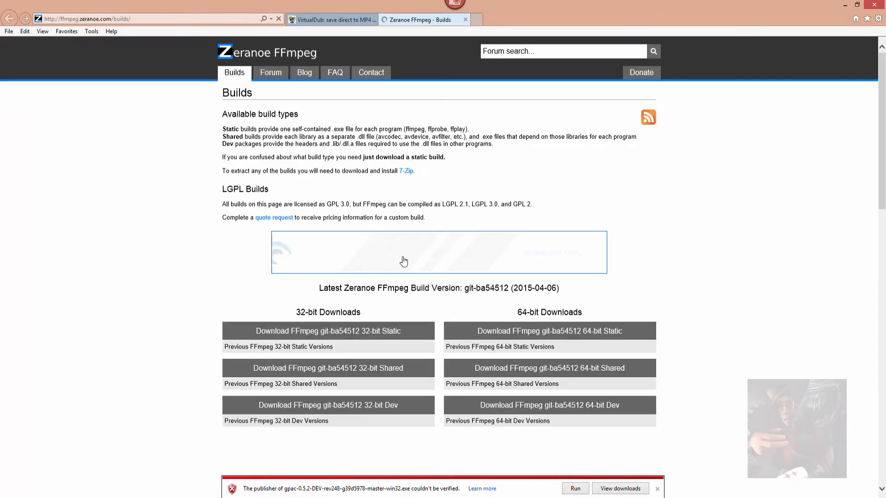
click(333, 336)
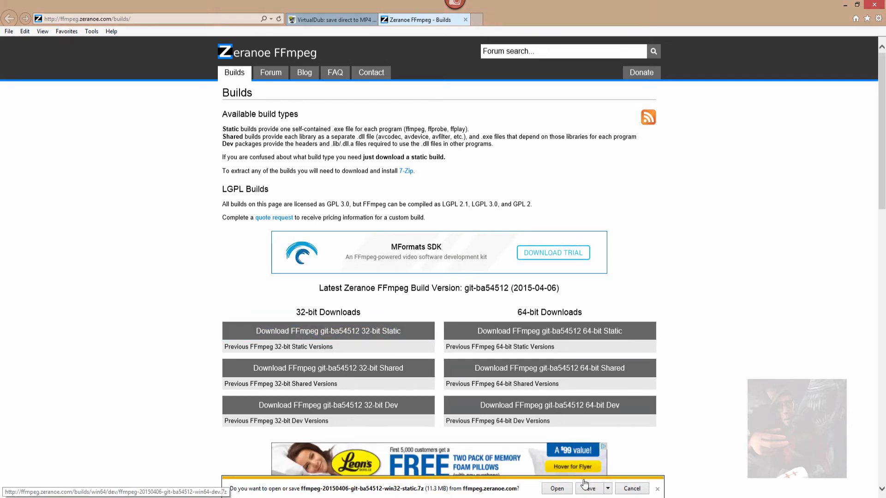
click(608, 489)
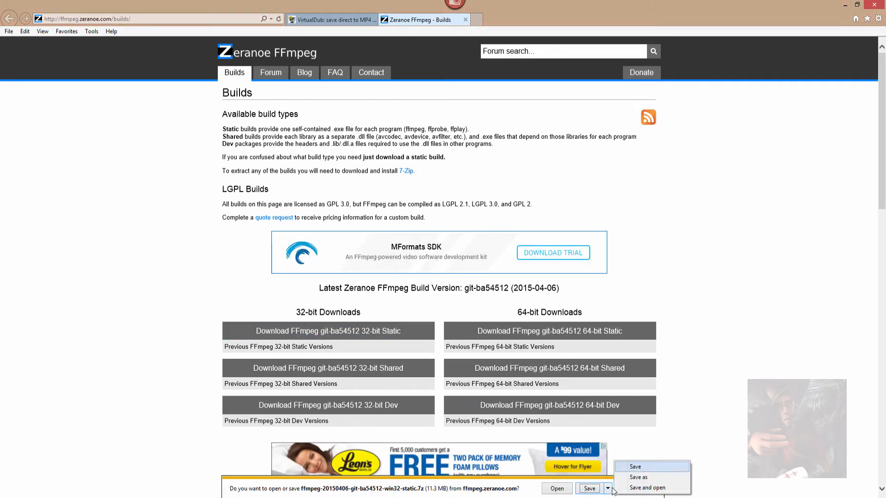
click(635, 475)
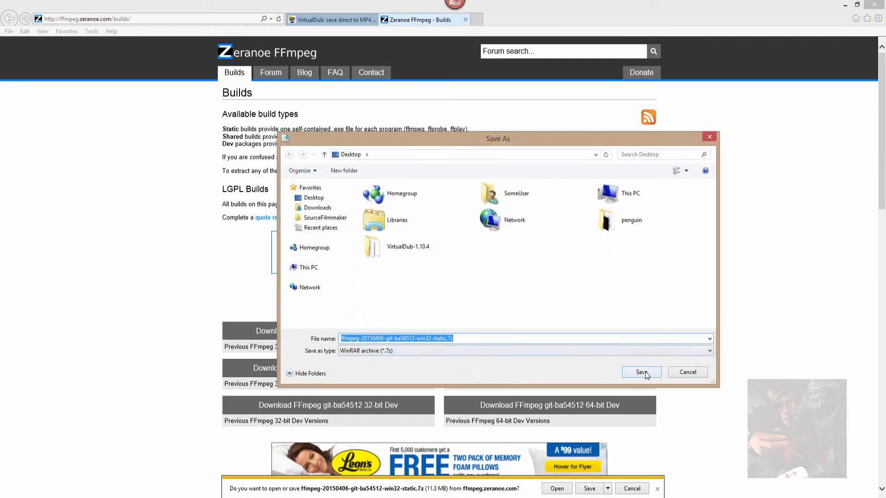
click(644, 370)
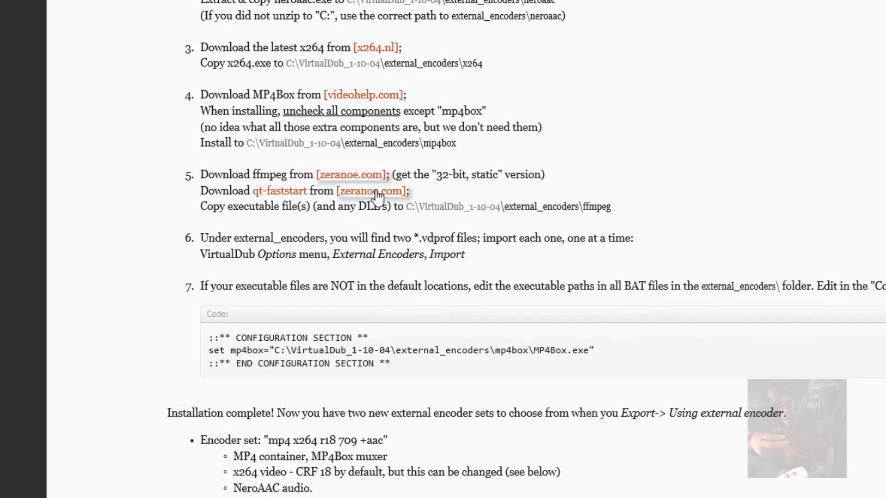
- Follow the thread's qt-faststart link, save the Windows binary qt-faststart.zip to the Desktop, and close only that page
click(275, 193)
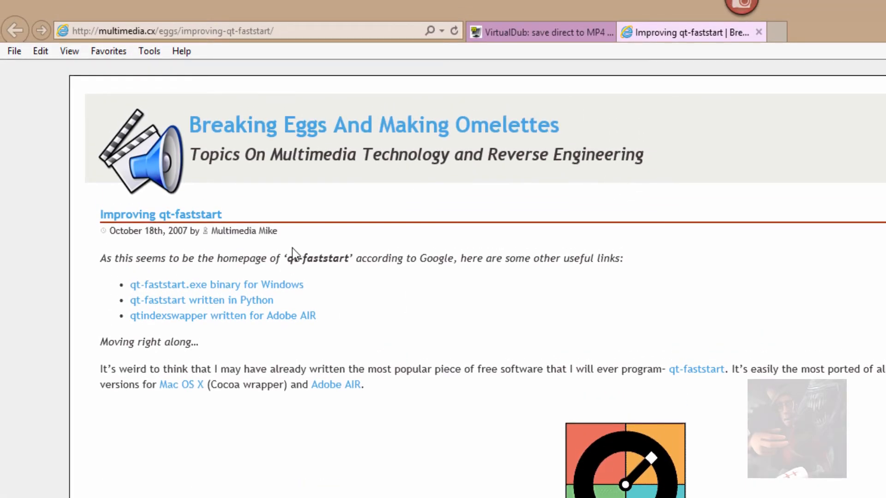
click(231, 290)
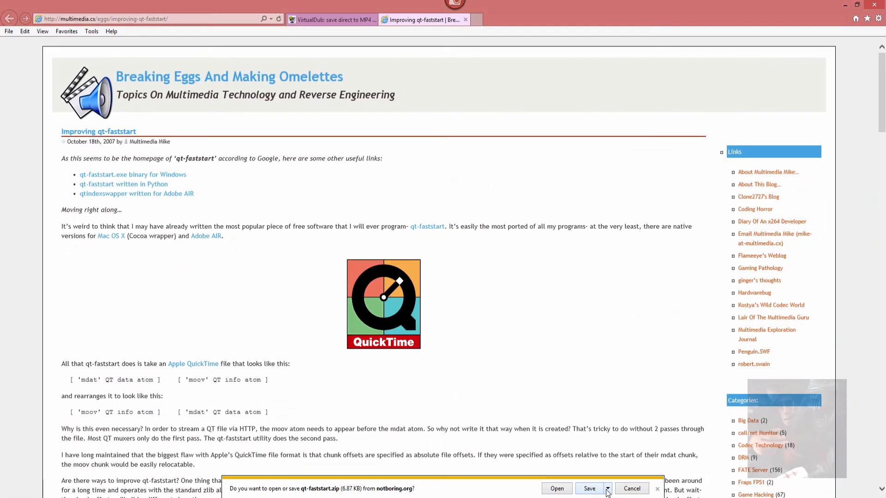
click(607, 489)
click(631, 478)
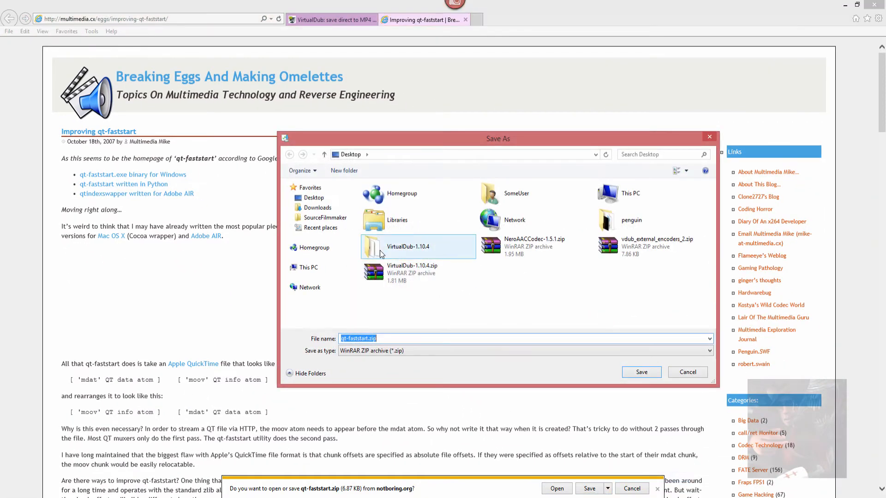
click(643, 373)
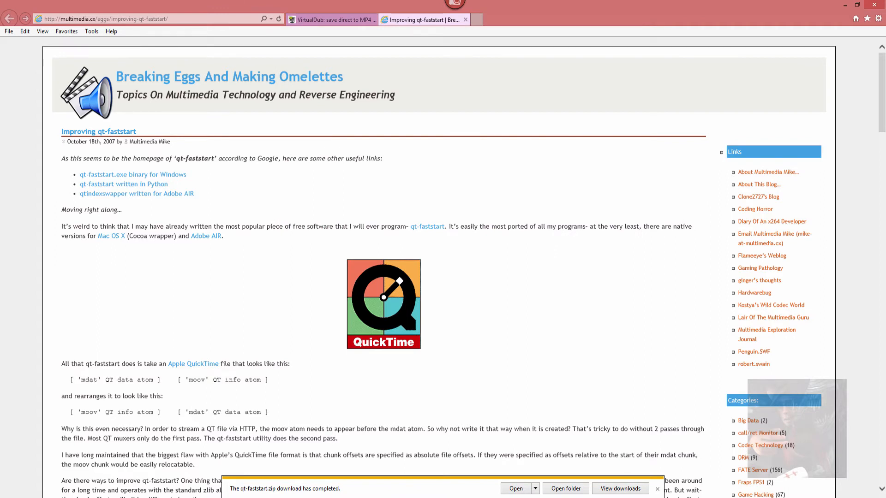
click(876, 5)
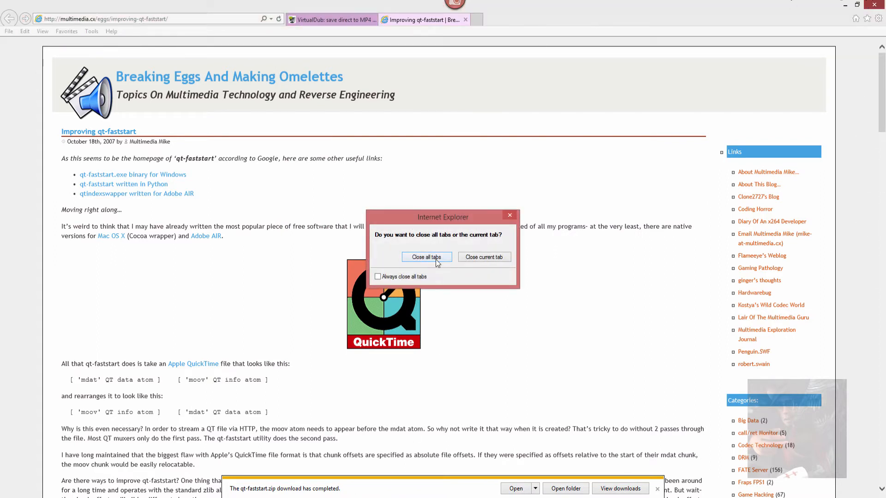
click(483, 256)
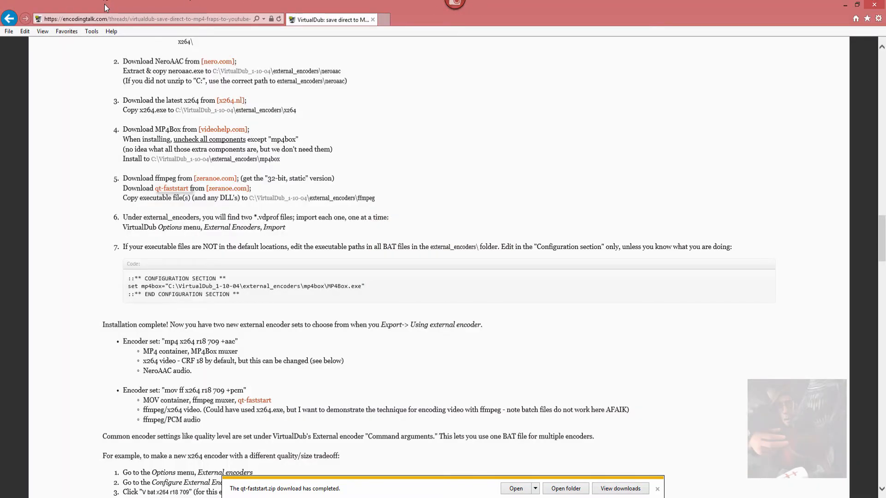
- Snap the browser to half the screen and line up the downloaded encoder files and the VirtualDub-1.10.4 folder in one desktop row
drag(133, 10, 880, 76)
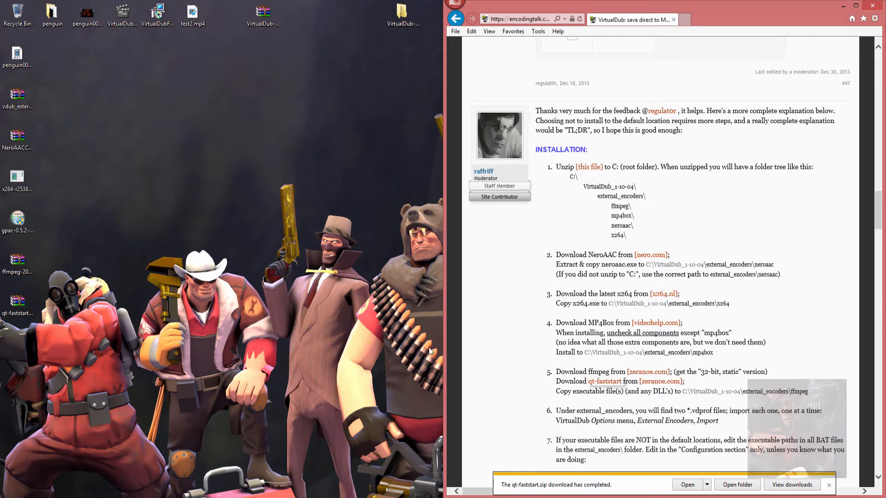
drag(21, 98, 195, 58)
drag(17, 137, 230, 62)
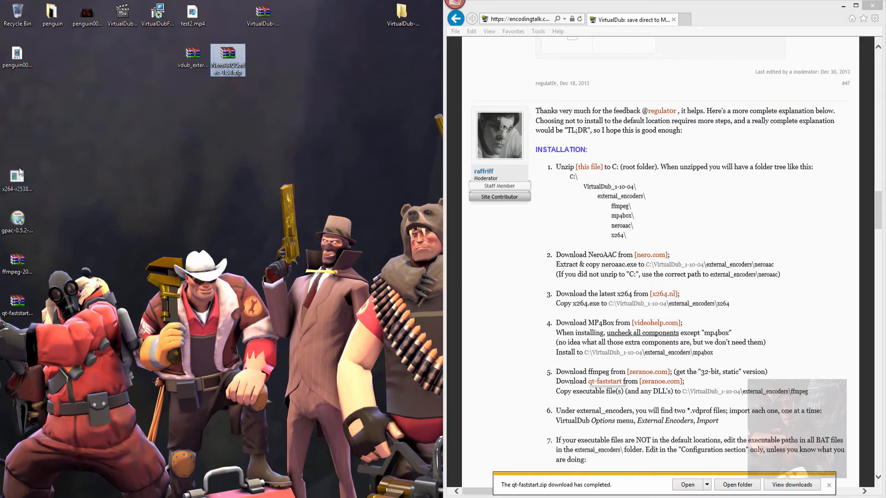
drag(18, 178, 261, 54)
drag(19, 220, 299, 52)
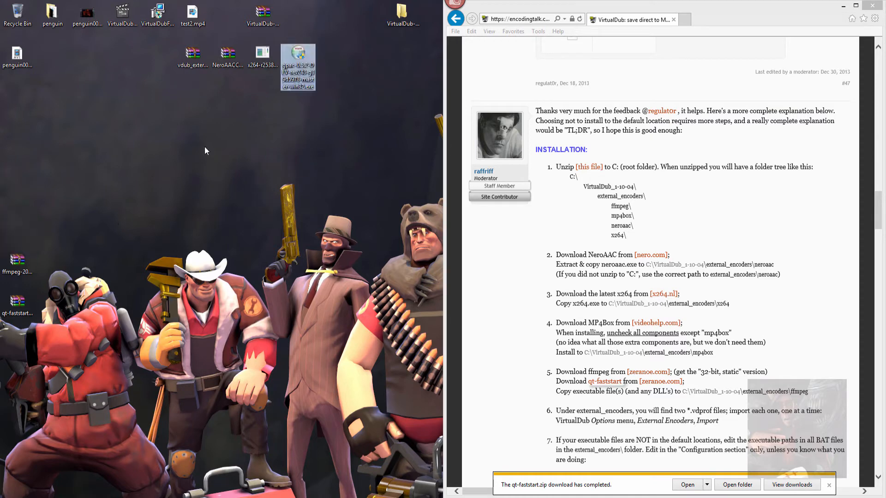
drag(17, 260, 342, 55)
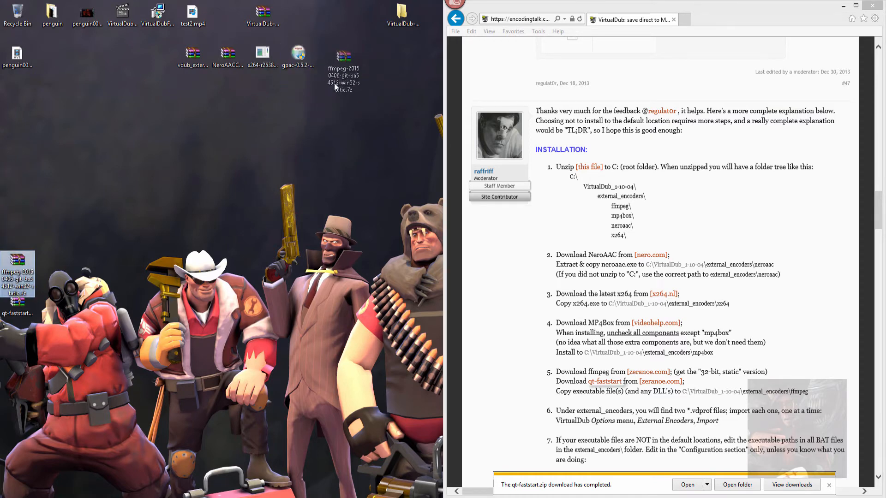
click(18, 302)
drag(17, 303, 368, 56)
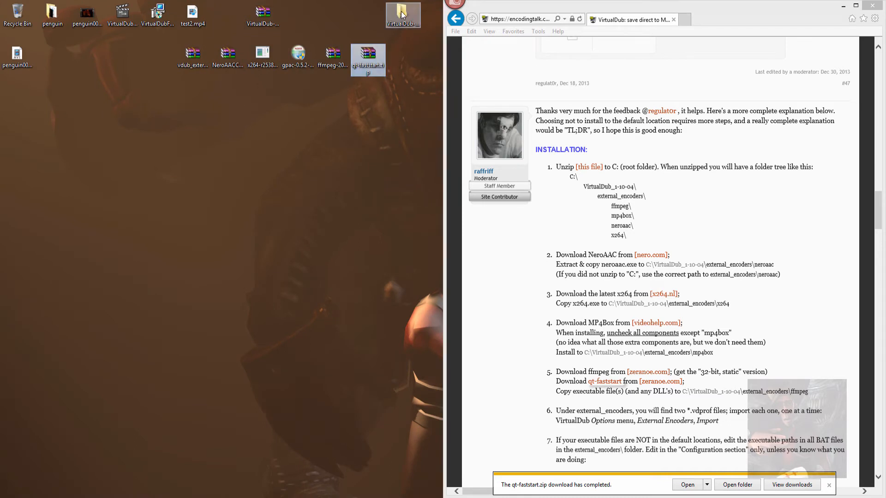
drag(400, 16, 155, 59)
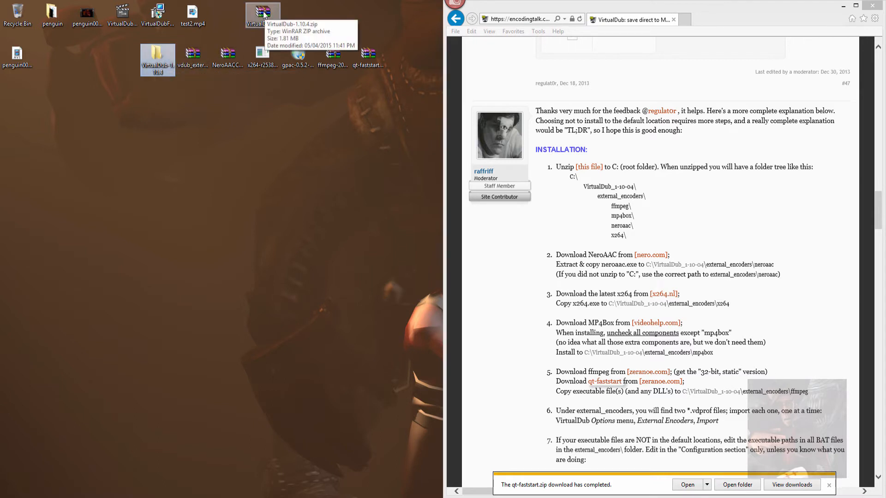
- Open vdub_external_encoders_2.zip in WinRAR and move its window clear of the desktop icons
click(199, 59)
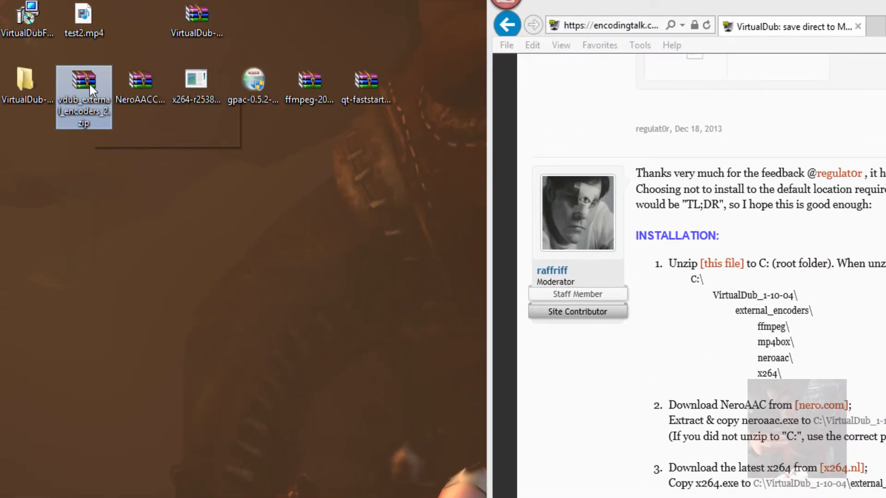
double_click(89, 82)
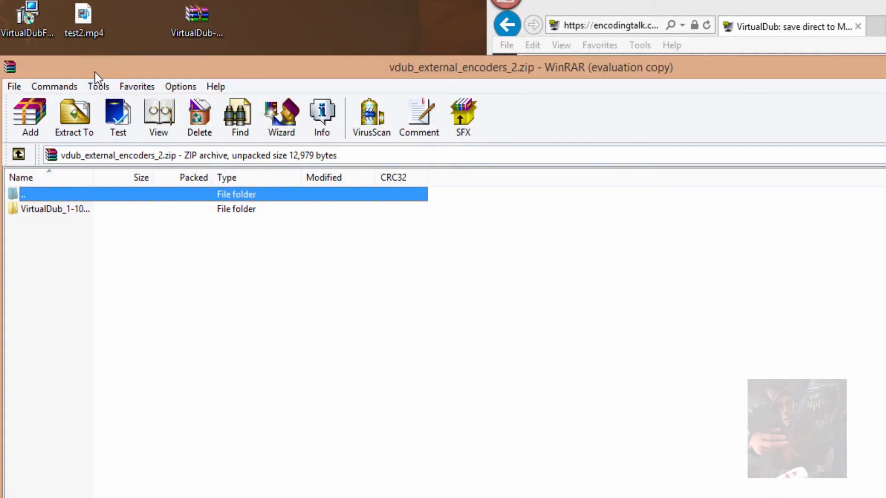
drag(100, 70, 506, 26)
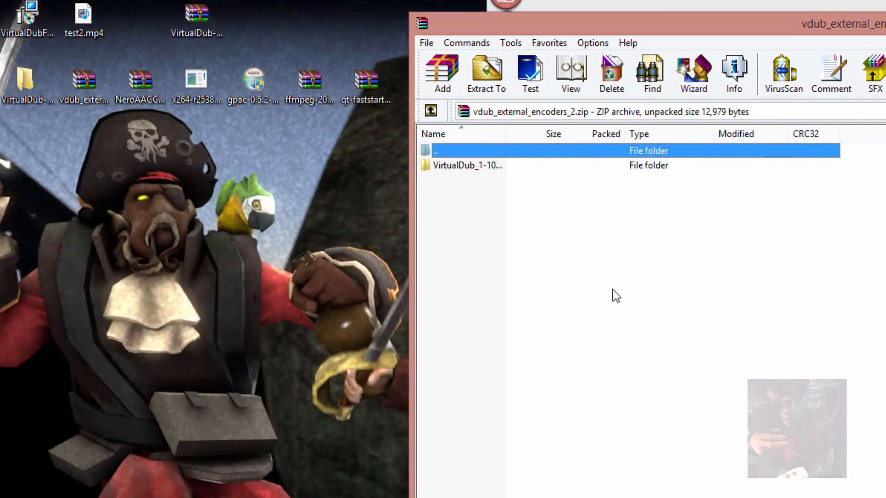
- Open the VirtualDub-1.10.4 folder from the desktop and move its window so the WinRAR archive's contents stay uncovered
click(26, 79)
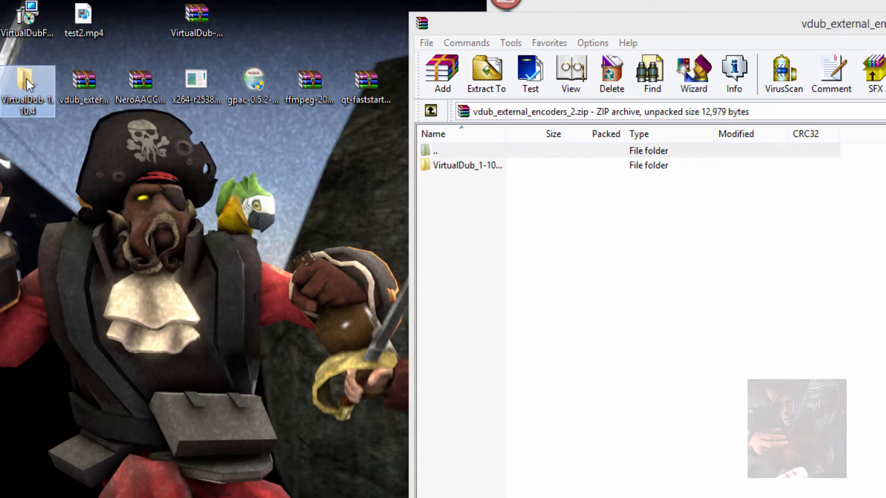
double_click(26, 79)
drag(337, 156, 175, 251)
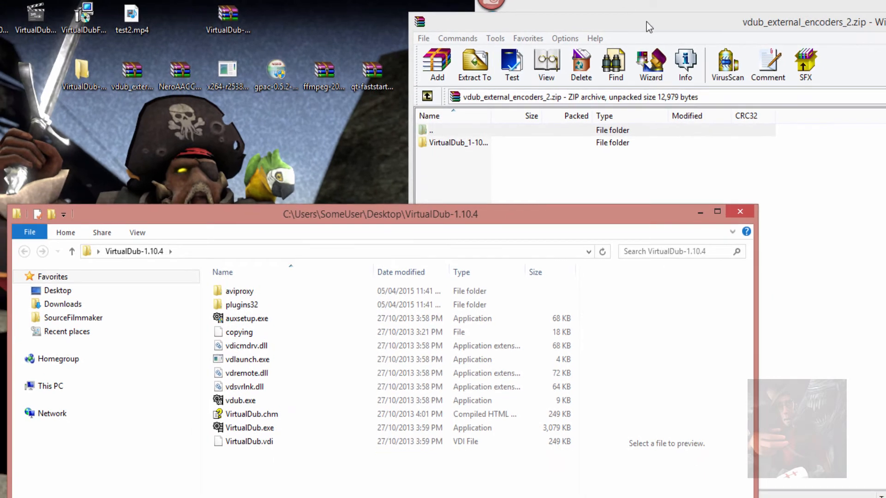
- Extract the external_encoders folder from VirtualDub_1-10-04 in vdub_external_encoders_2.zip into the VirtualDub-1.10.4 folder
click(676, 27)
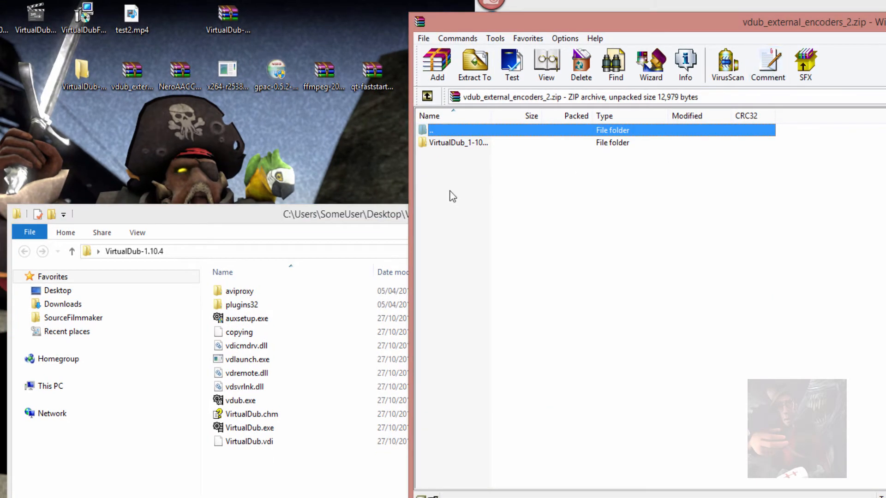
double_click(467, 144)
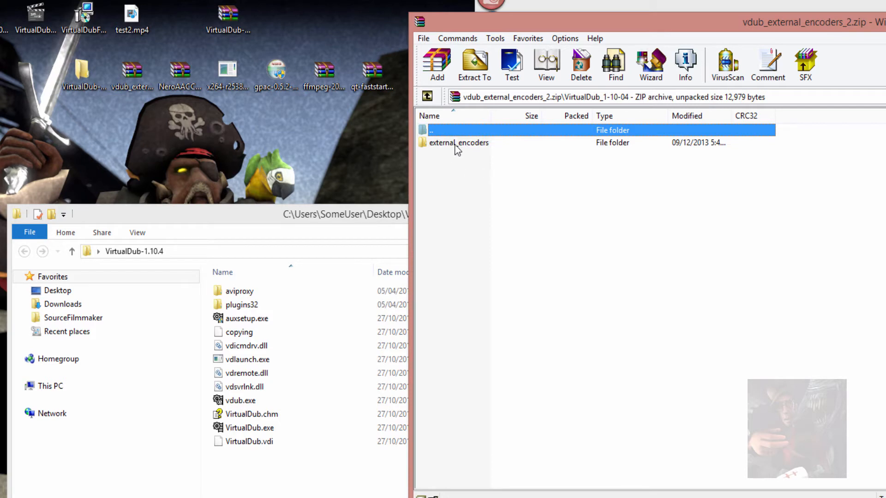
click(452, 144)
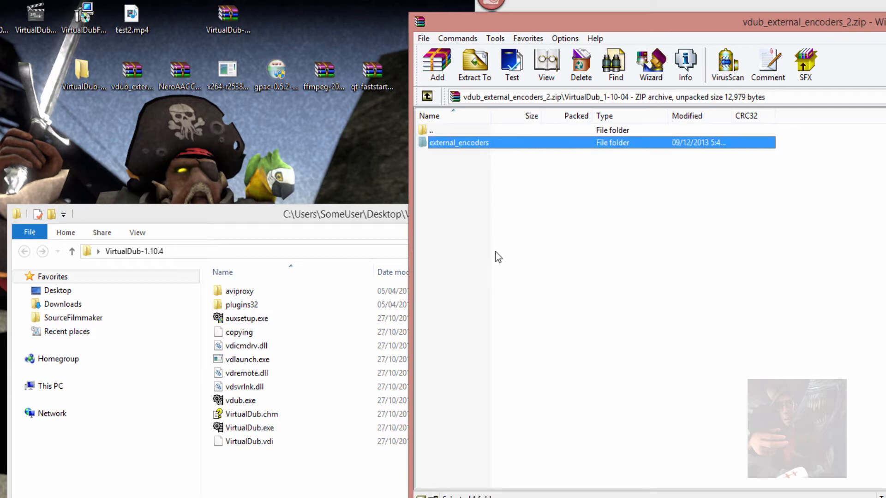
drag(457, 145, 248, 466)
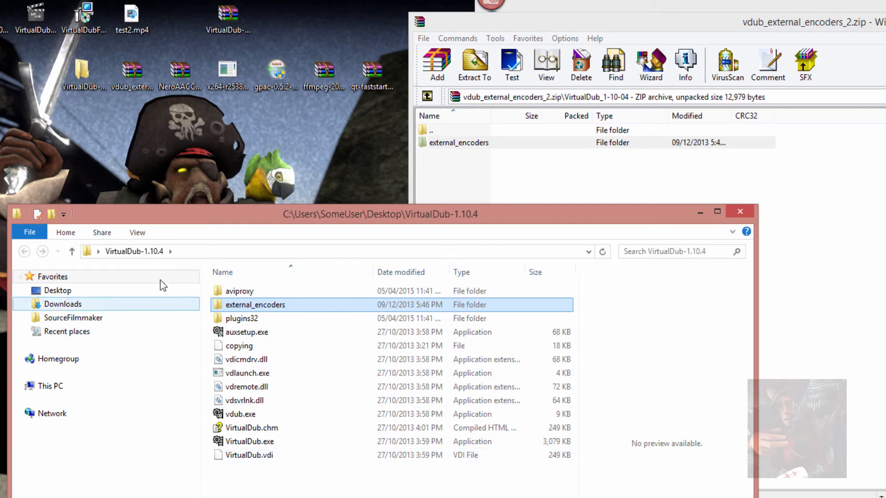
- Go to the VirtualDub-1.10.4 folder by way of the Desktop and open its external_encoders subfolder
click(58, 290)
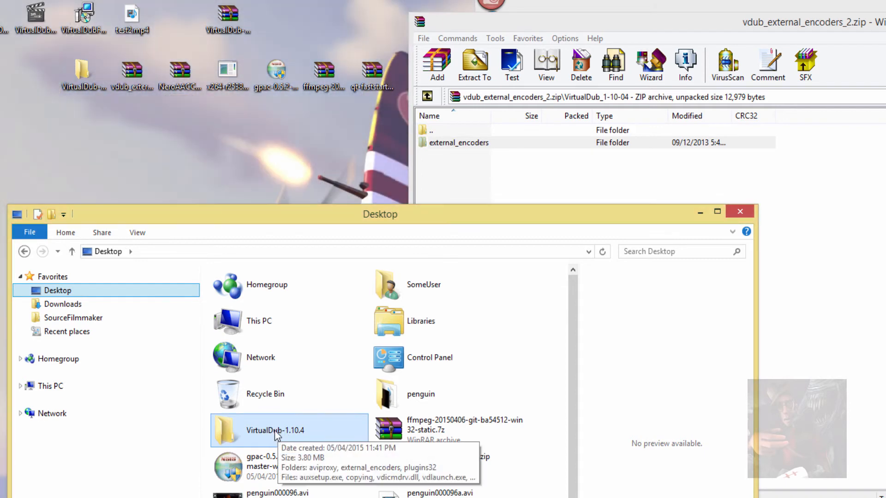
double_click(275, 430)
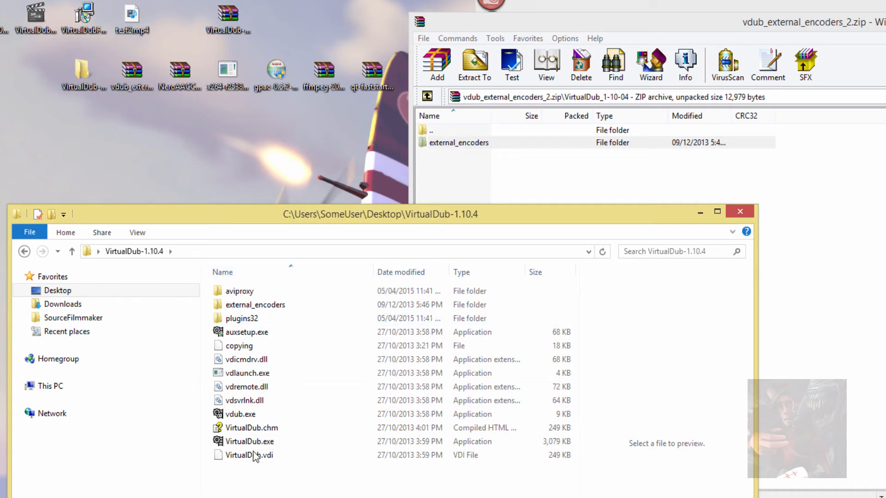
mouse_move(279, 312)
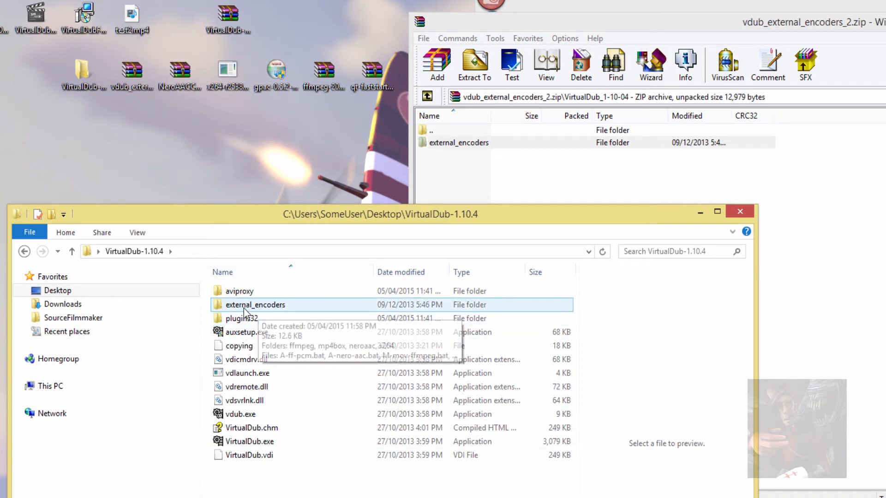
double_click(279, 306)
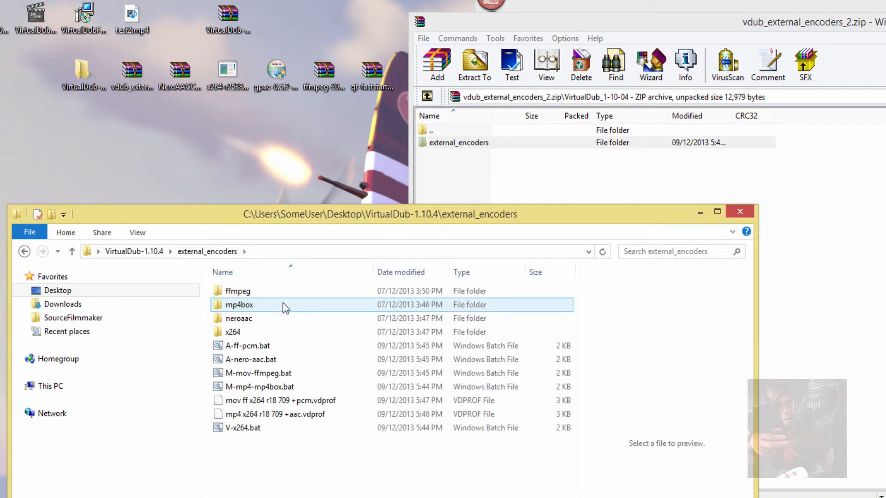
- Leave the current archive in WinRAR and open the win32 folder of NeroAACCodec-1.5.1.zip
click(609, 143)
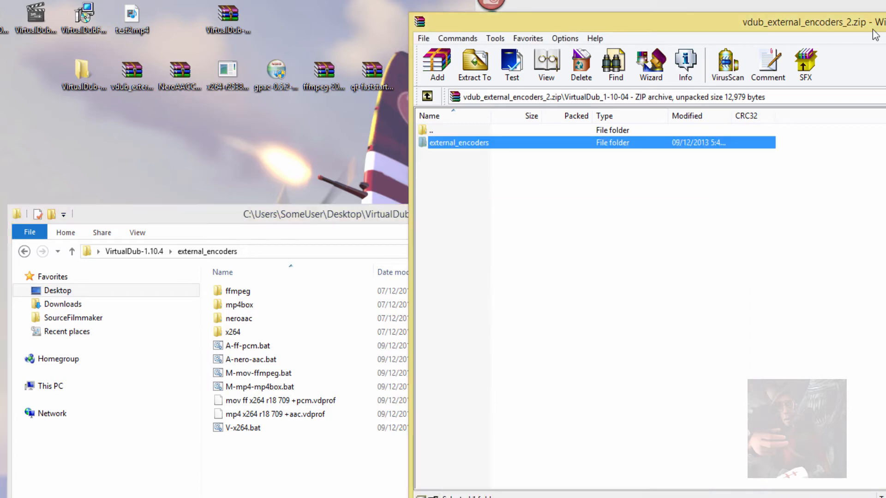
click(428, 97)
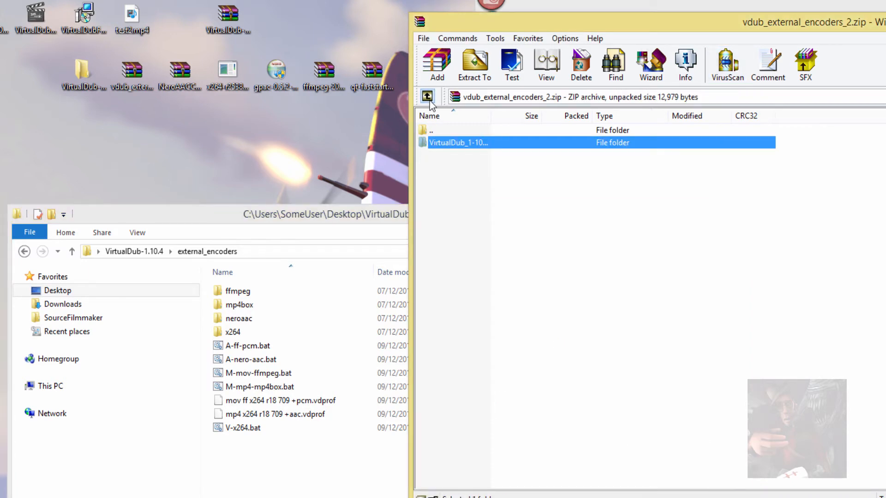
click(427, 97)
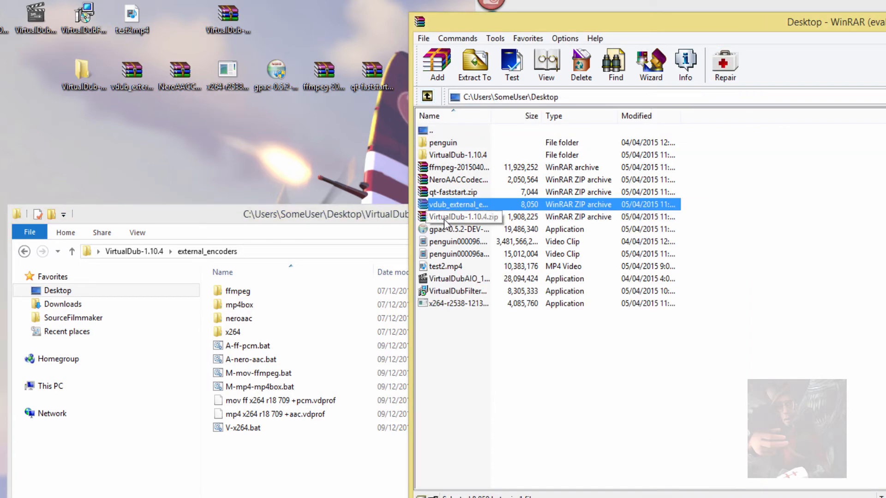
double_click(462, 183)
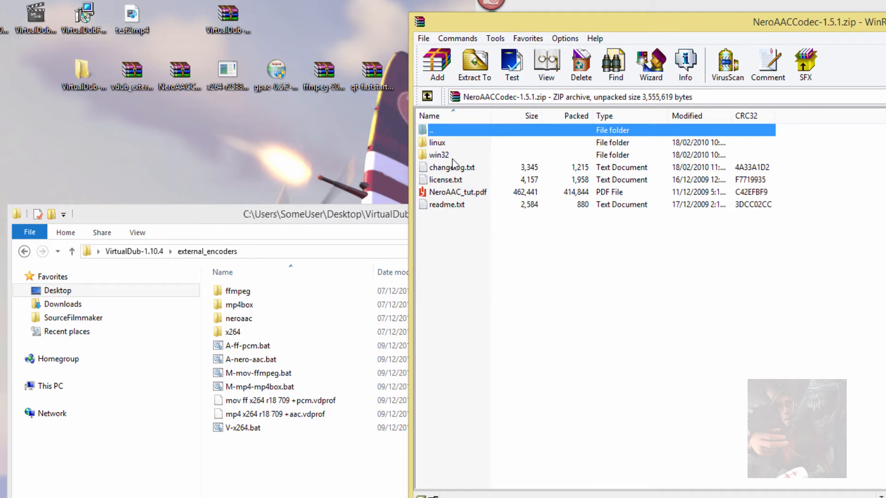
double_click(442, 159)
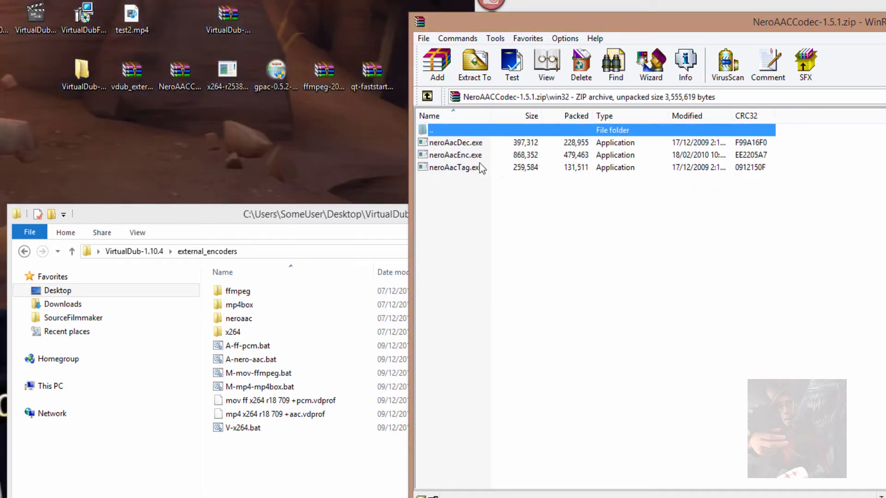
- Extract neroAacDec.exe, neroAacEnc.exe and neroAacTag.exe into the neroaac folder, check its contents and return to external_encoders
click(466, 145)
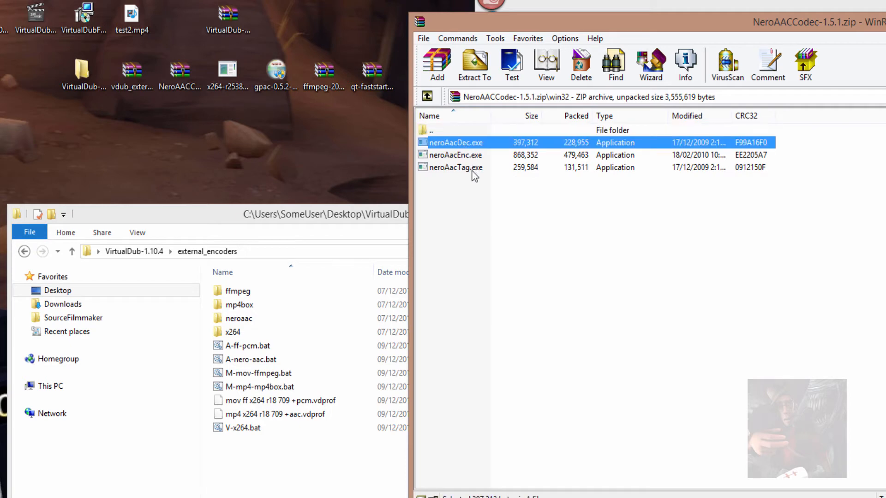
shift+click(473, 168)
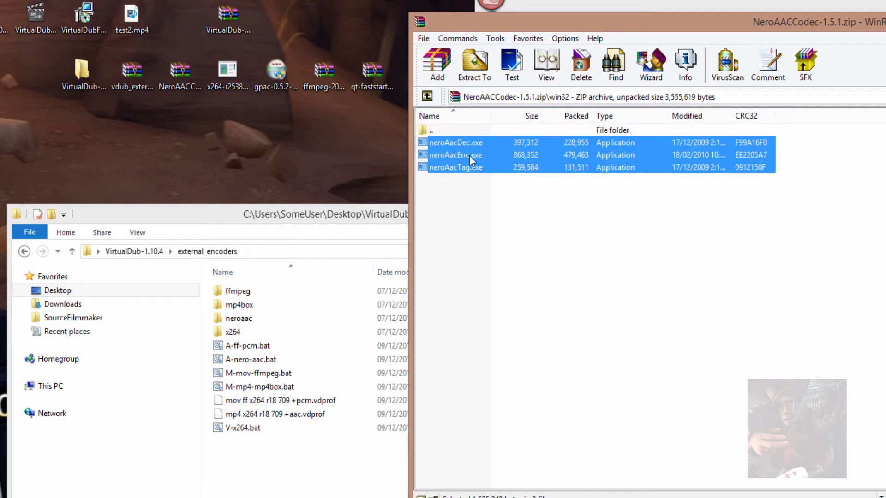
drag(468, 155, 243, 321)
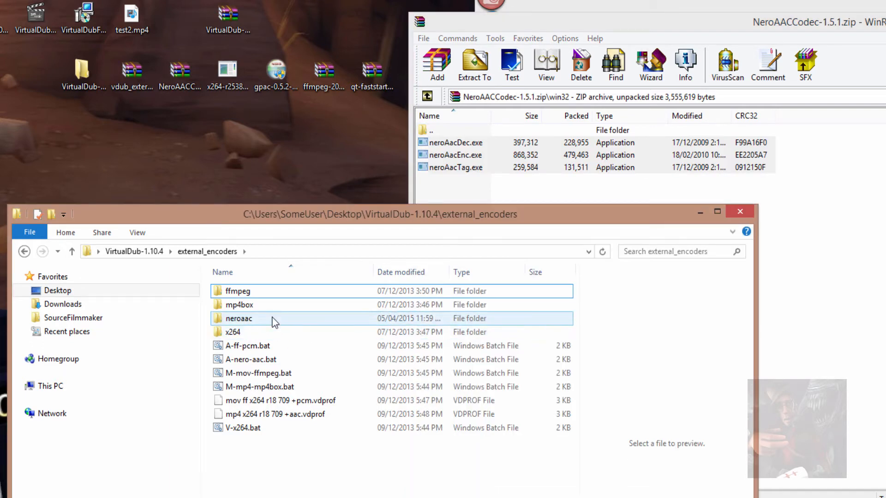
double_click(249, 319)
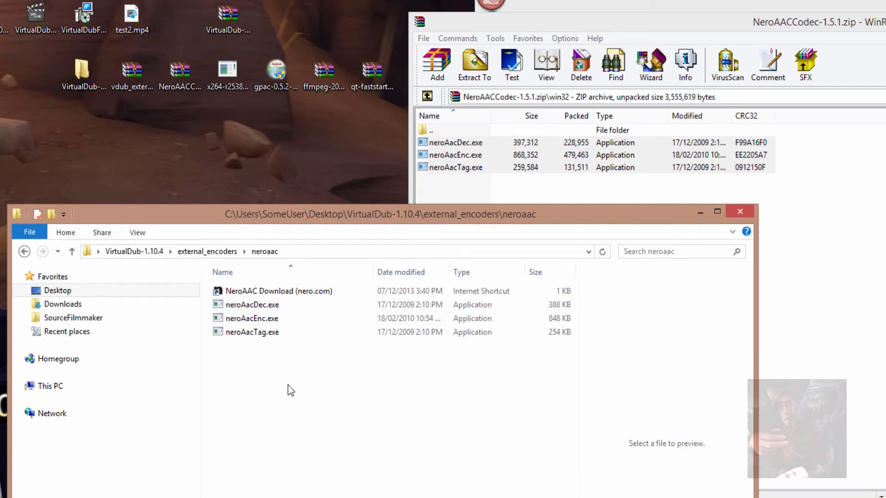
click(217, 252)
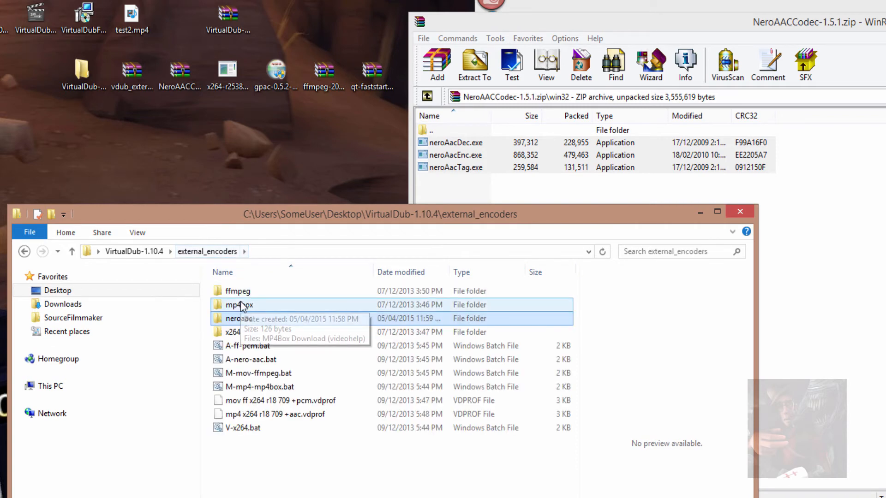
- Look through the ffmpeg, mp4box and x264 folders in external_encoders to see what each contains
click(239, 295)
double_click(239, 296)
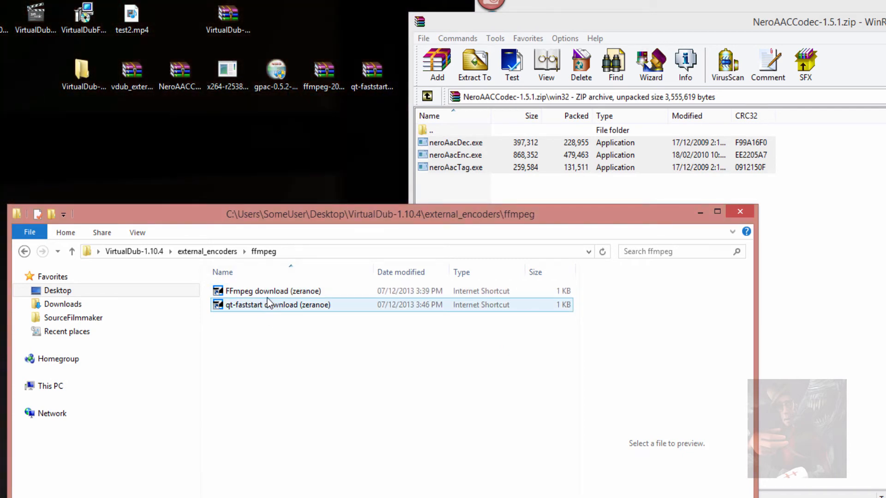
click(211, 253)
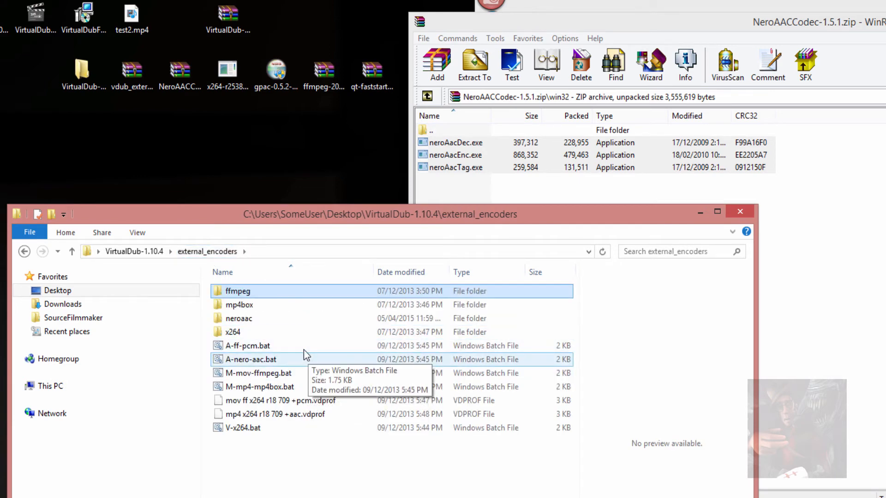
double_click(258, 304)
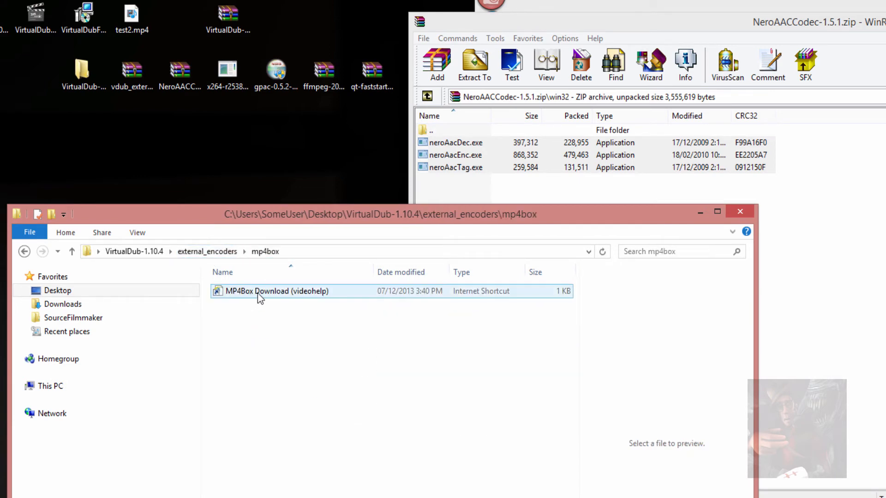
click(207, 251)
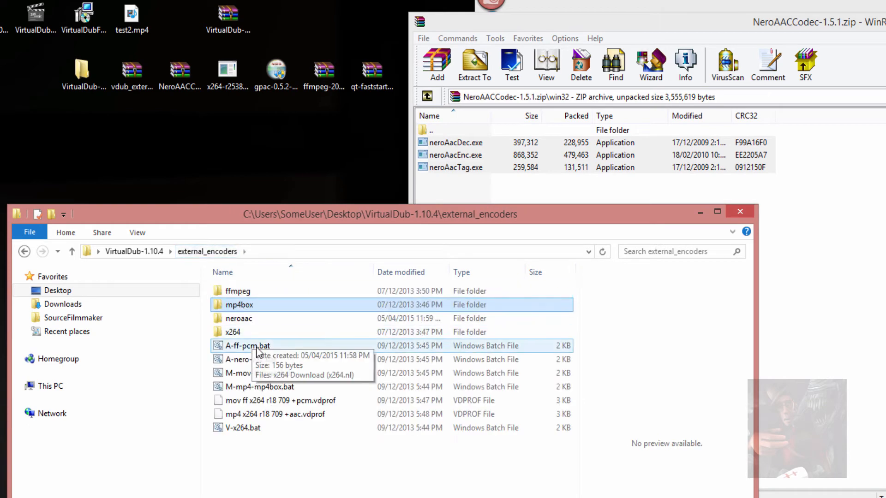
double_click(235, 332)
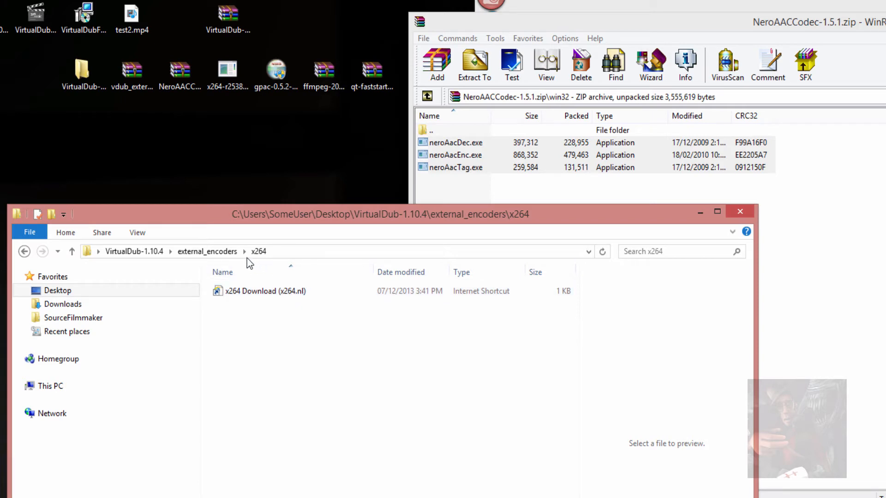
click(205, 252)
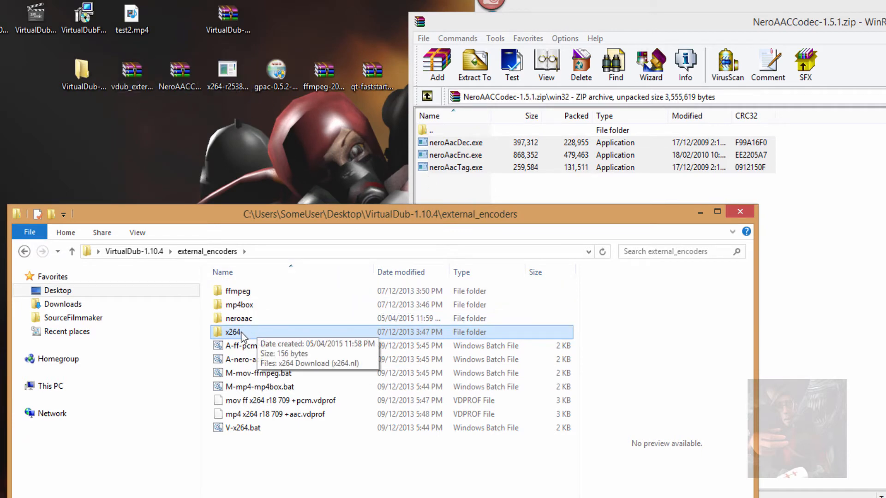
click(228, 77)
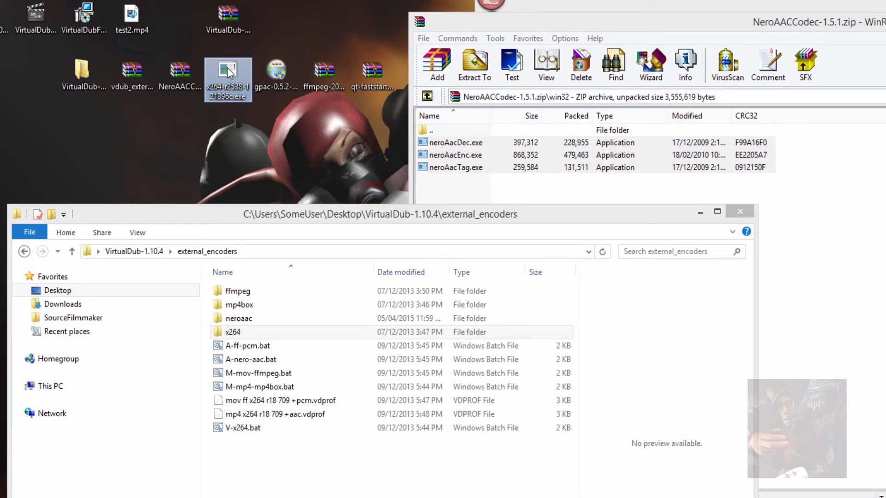
drag(229, 72, 247, 338)
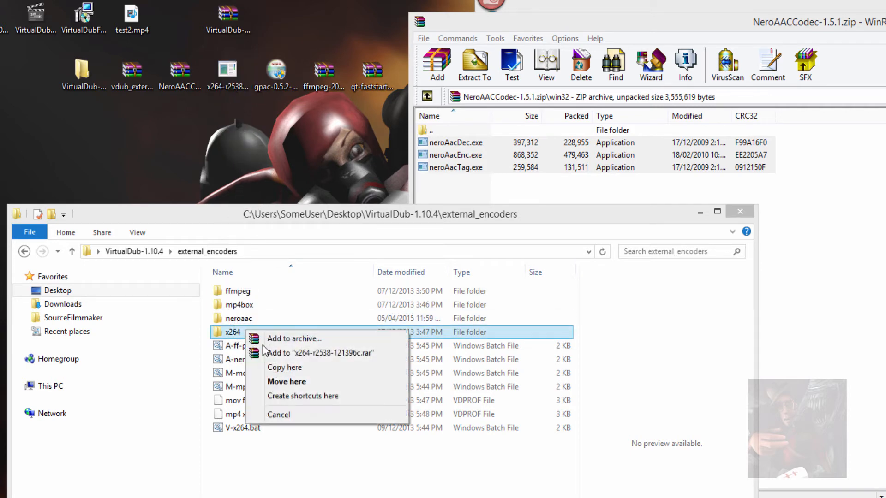
click(288, 367)
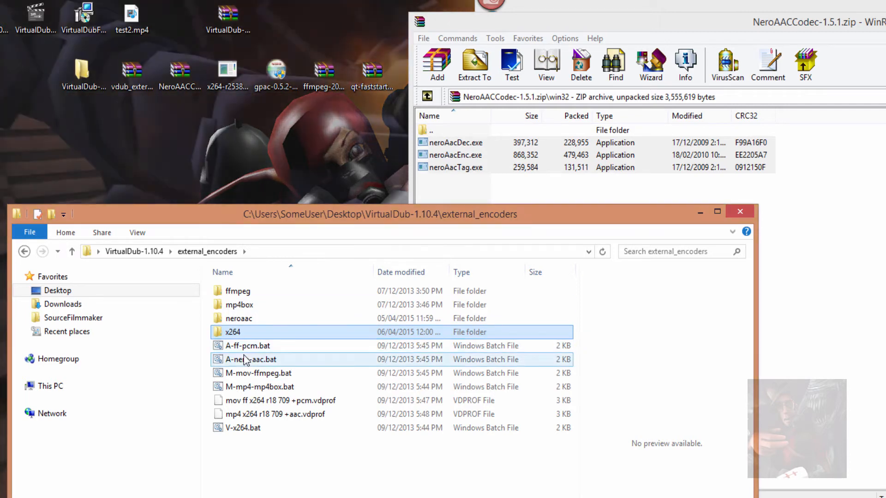
- Rename the copied encoder in the x264 folder to x264.exe and return to external_encoders
double_click(235, 333)
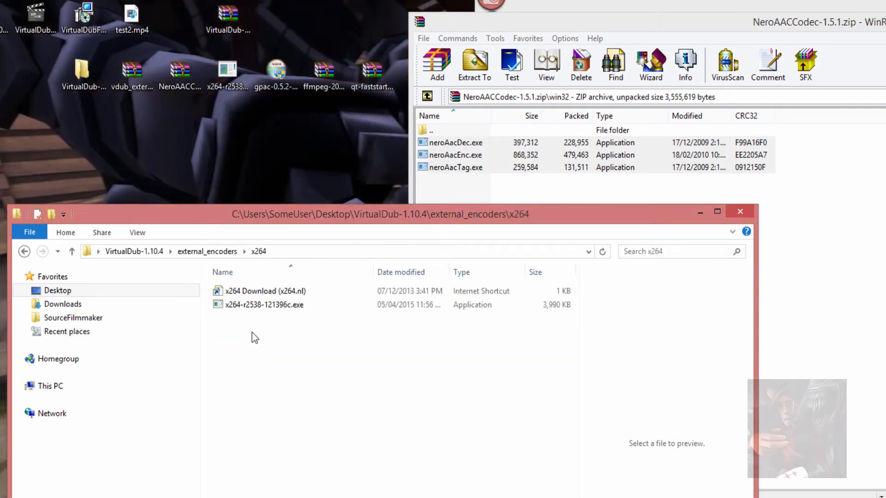
click(266, 309)
click(262, 308)
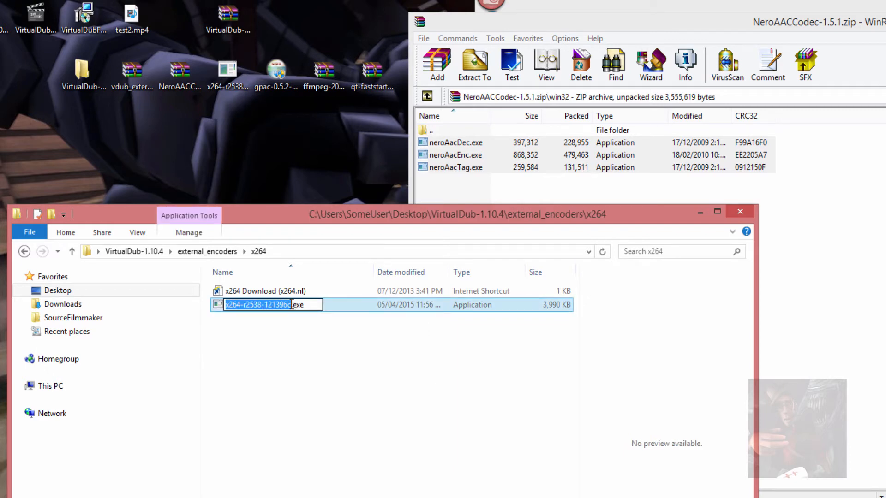
click(291, 305)
key(BackSpace)
key(BackSpace)
key(BackSpace)
key(BackSpace)
key(BackSpace)
key(BackSpace)
key(BackSpace)
key(BackSpace)
key(BackSpace)
key(BackSpace)
key(BackSpace)
key(BackSpace)
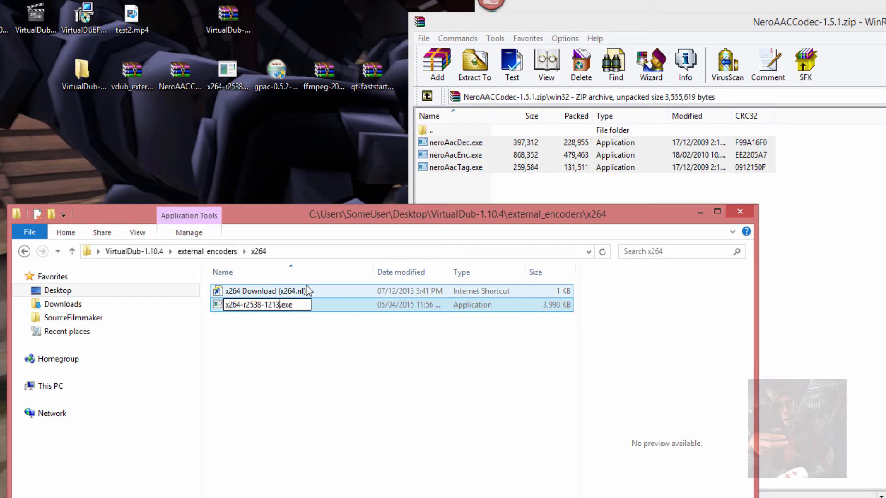
key(BackSpace)
key(BackSpace)
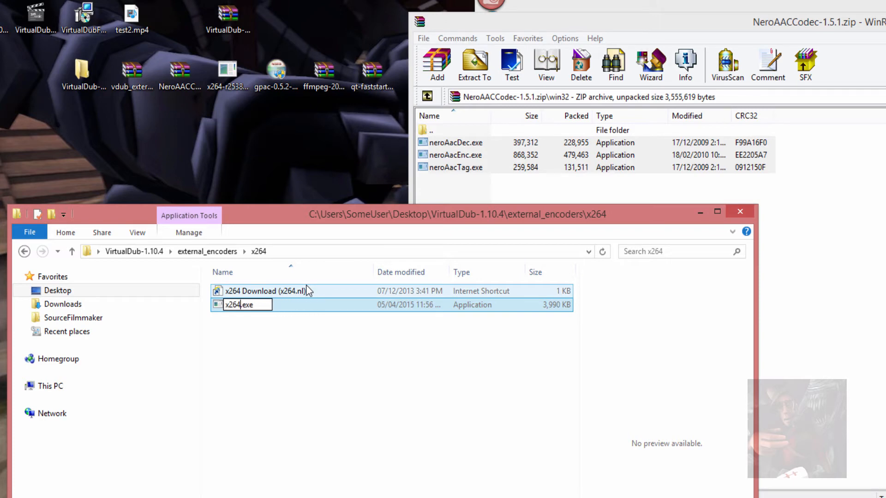
key(Return)
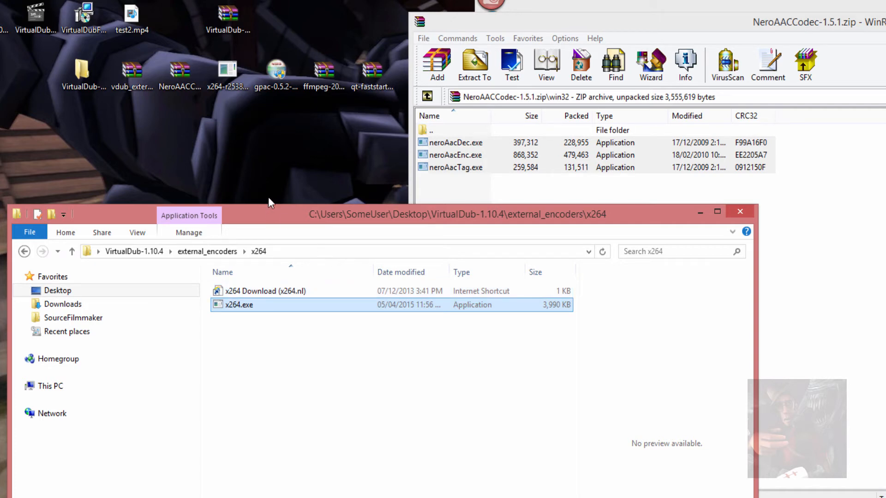
click(206, 251)
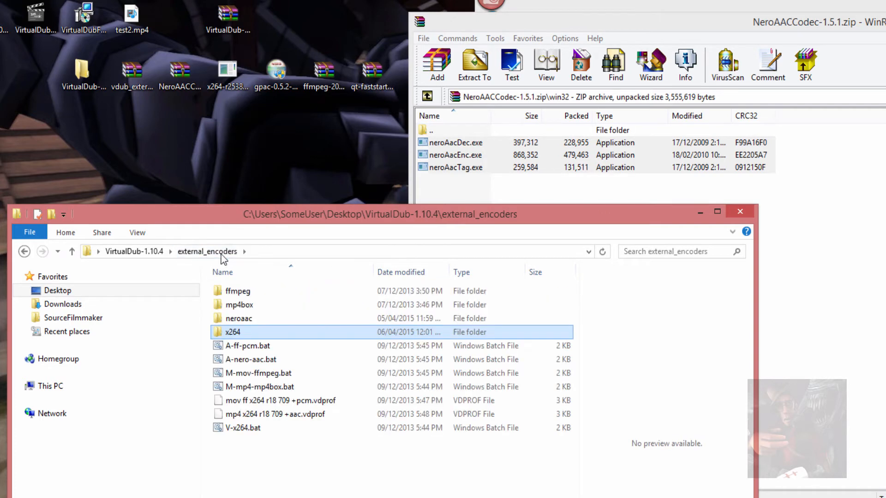
- Launch the downloaded GPAC installer from the desktop, accept the license agreement and patent conditions, and proceed to component selection
click(284, 74)
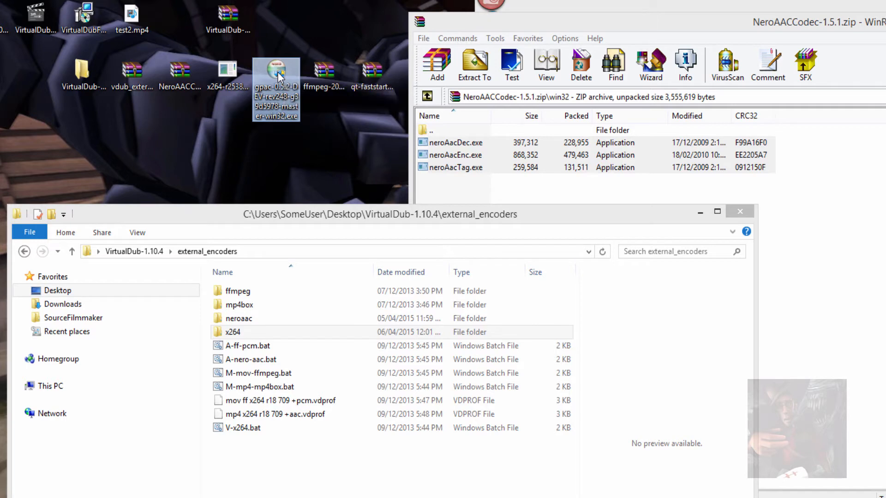
click(354, 333)
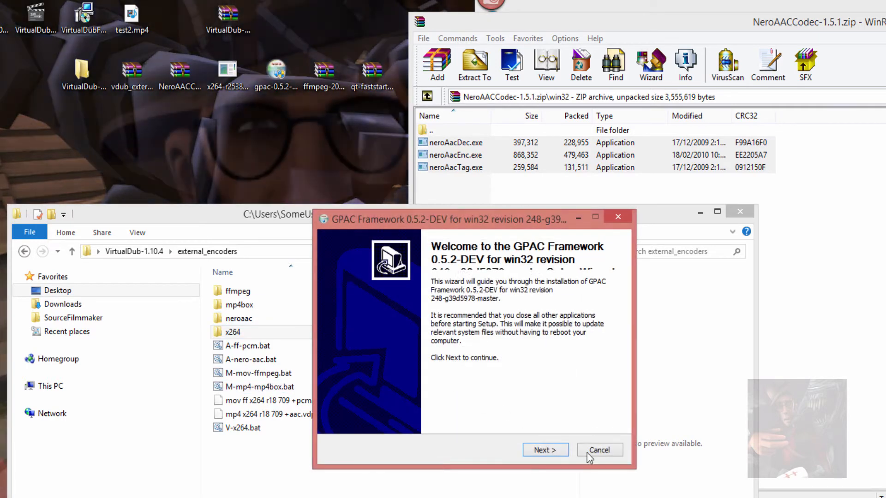
click(543, 454)
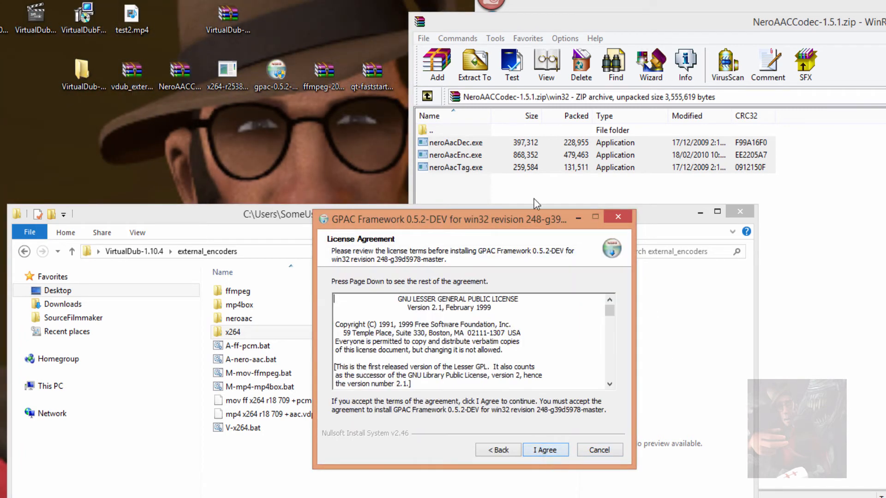
click(545, 451)
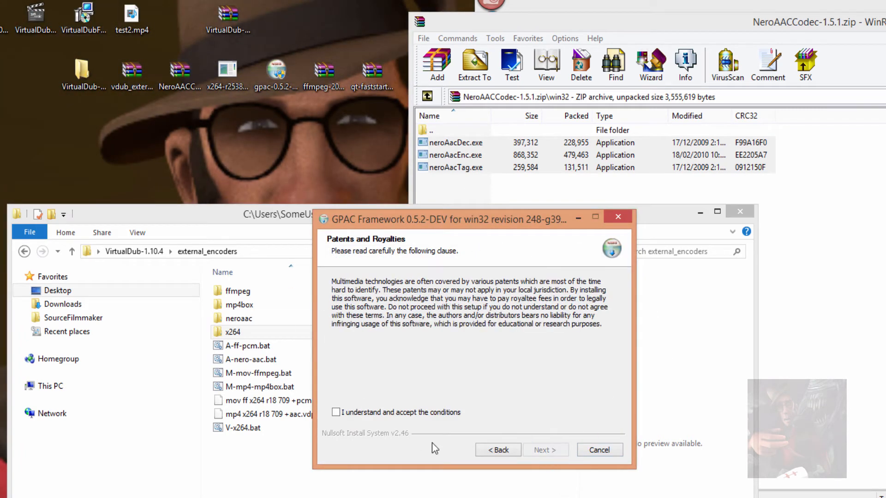
click(335, 413)
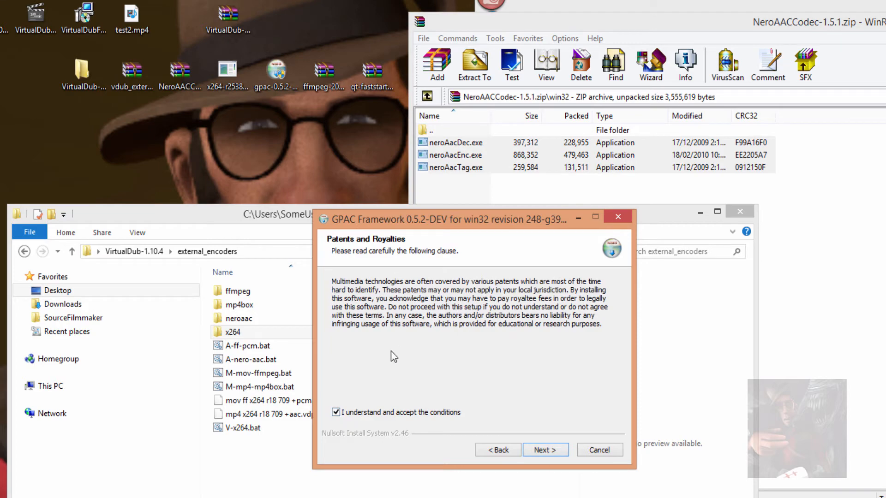
click(549, 450)
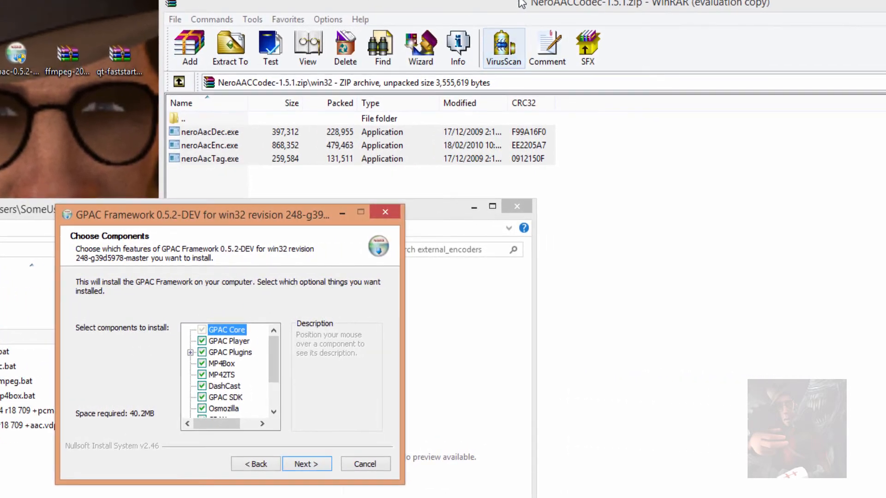
- Consult the forum's MP4Box instructions and exclude GPAC Player, GPAC Plugins, MP42TS and DashCast from the installation while keeping MP4Box selected
click(617, 1)
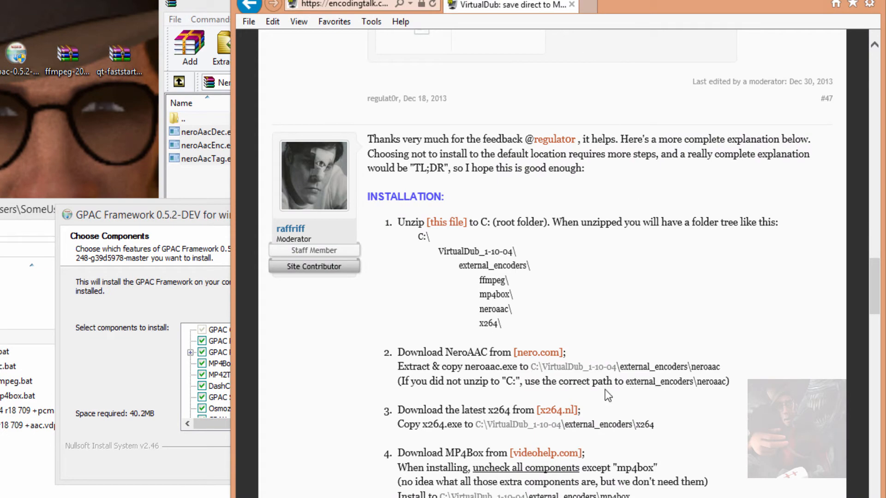
scroll(593, 417, down, 6)
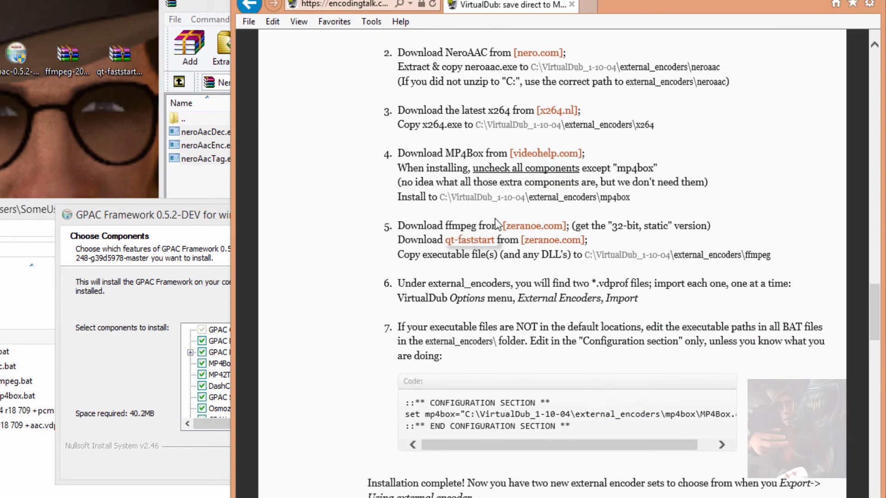
drag(399, 168, 668, 167)
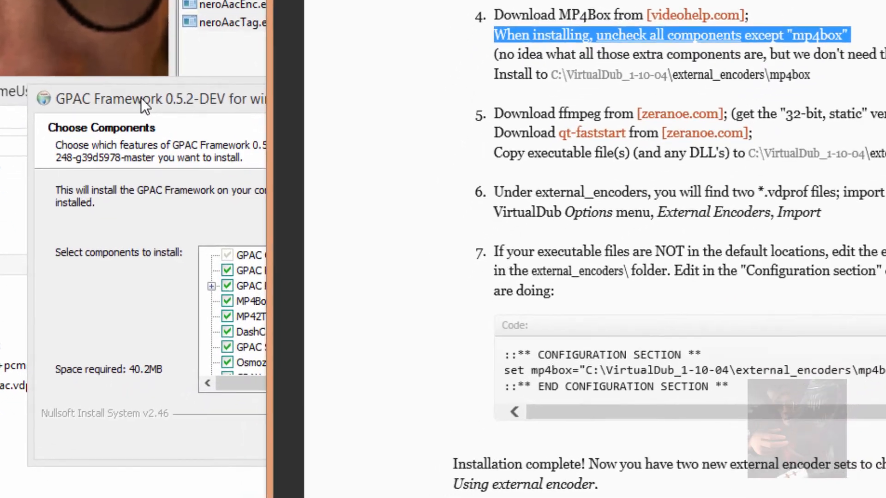
click(140, 179)
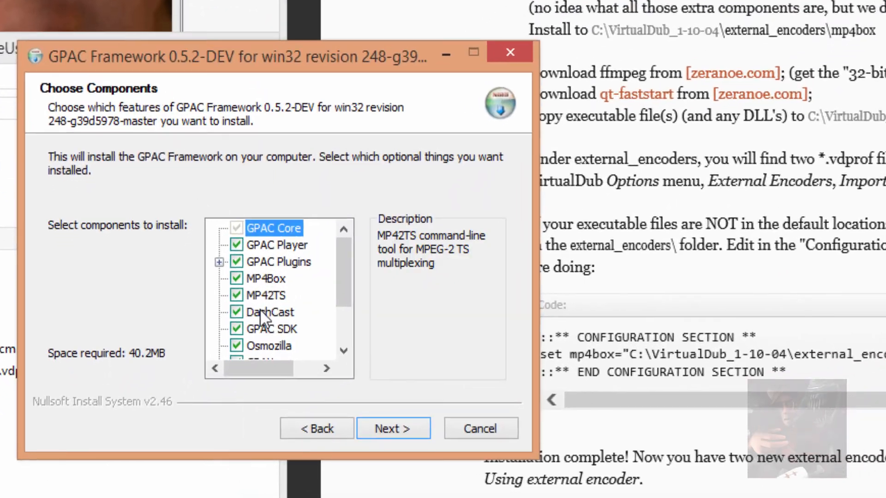
click(238, 243)
click(236, 261)
click(236, 295)
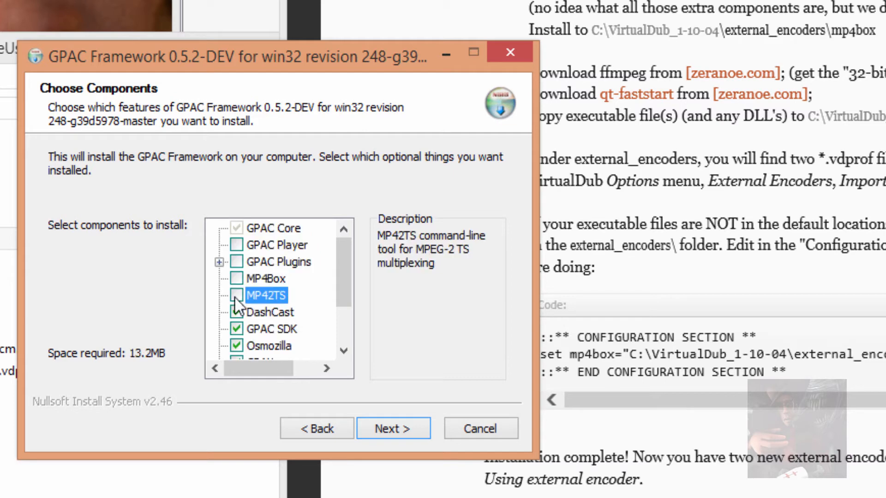
click(236, 312)
click(237, 278)
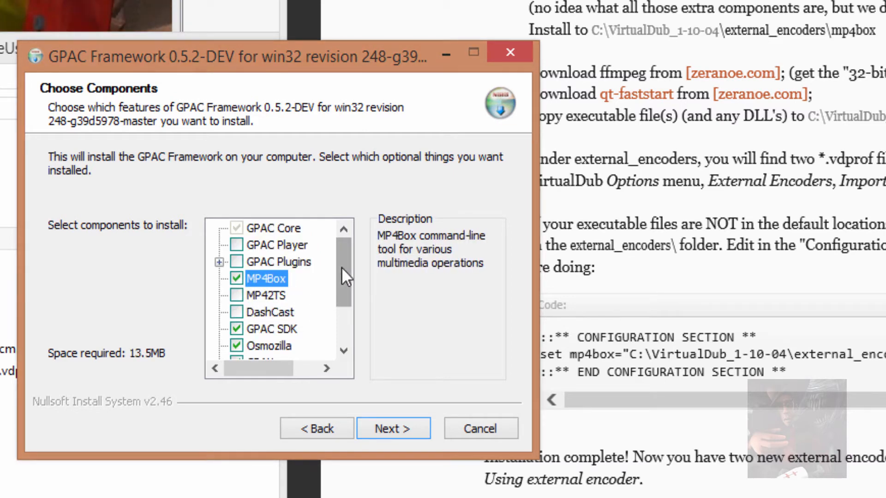
- Exclude GPAC SDK, Osmozilla, GPAX, MP4Client, Windows Runtime and all GPAC Shortcuts, and review the full component list
drag(343, 270, 345, 300)
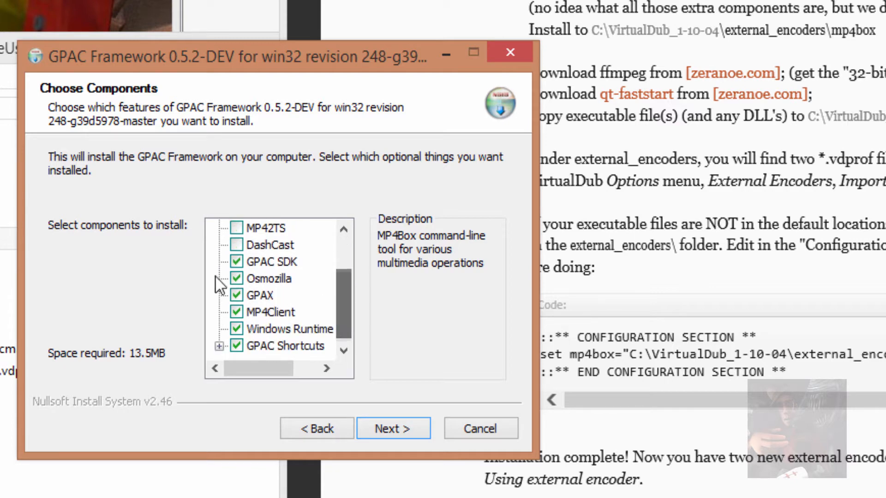
click(236, 261)
click(236, 278)
click(236, 295)
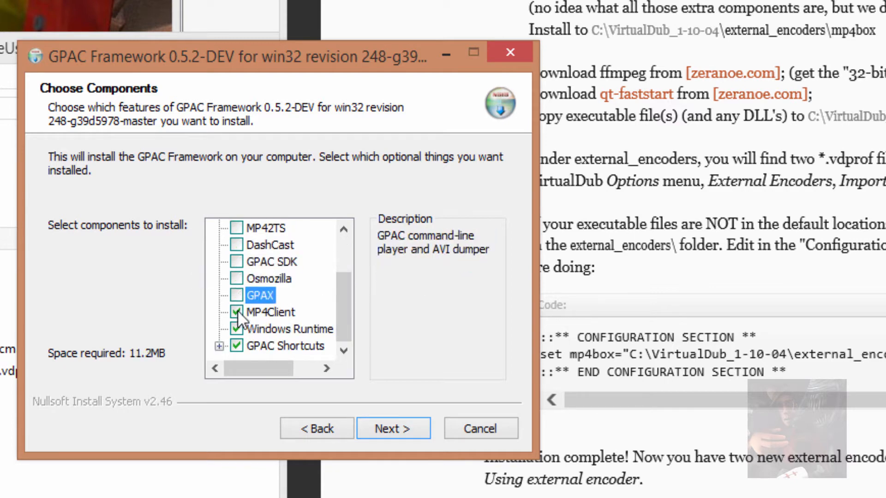
click(236, 312)
click(236, 328)
click(220, 346)
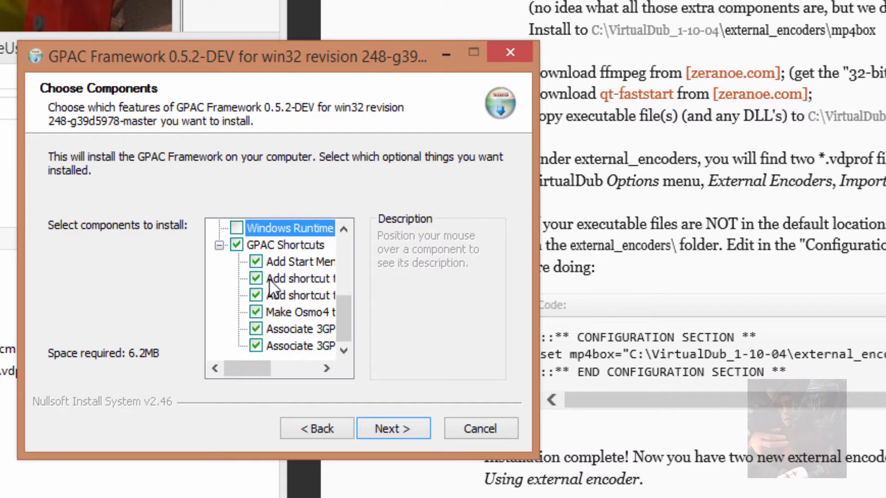
click(237, 245)
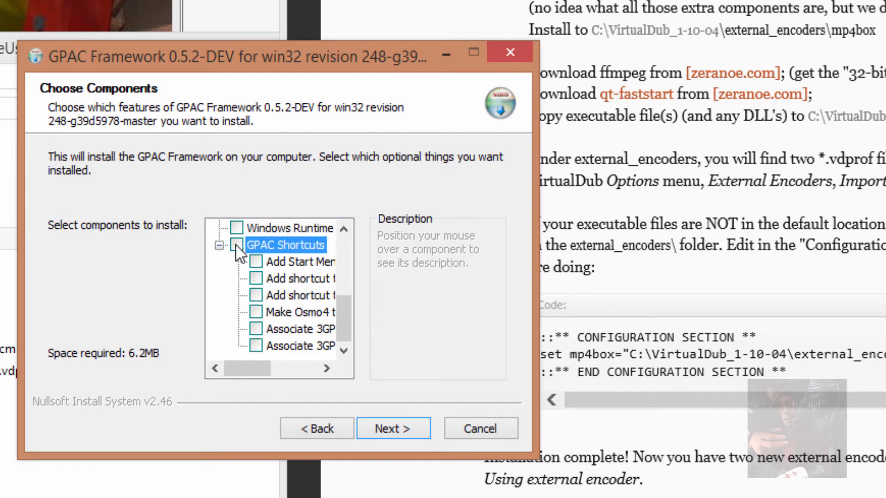
click(219, 244)
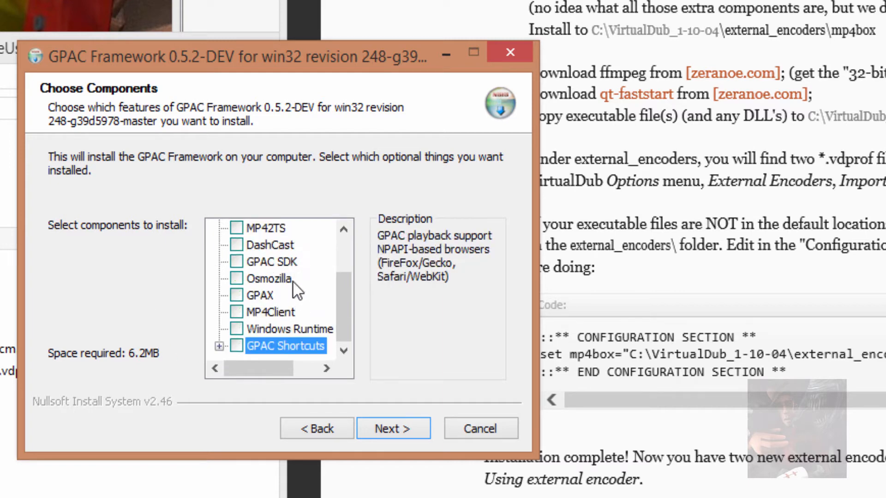
scroll(286, 284, up, 2)
scroll(291, 286, down, 2)
scroll(295, 288, up, 2)
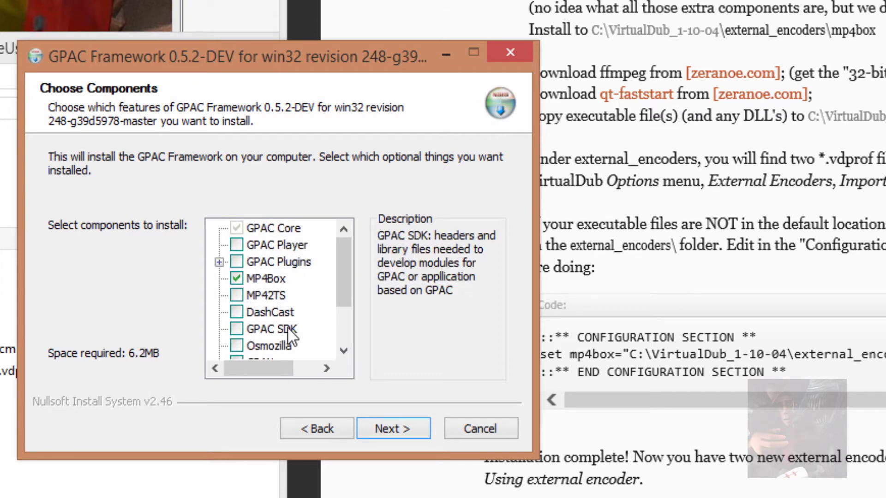
- Set the install destination to the mp4box folder in VirtualDub-1.10.4's external_encoders and run the installation
click(411, 430)
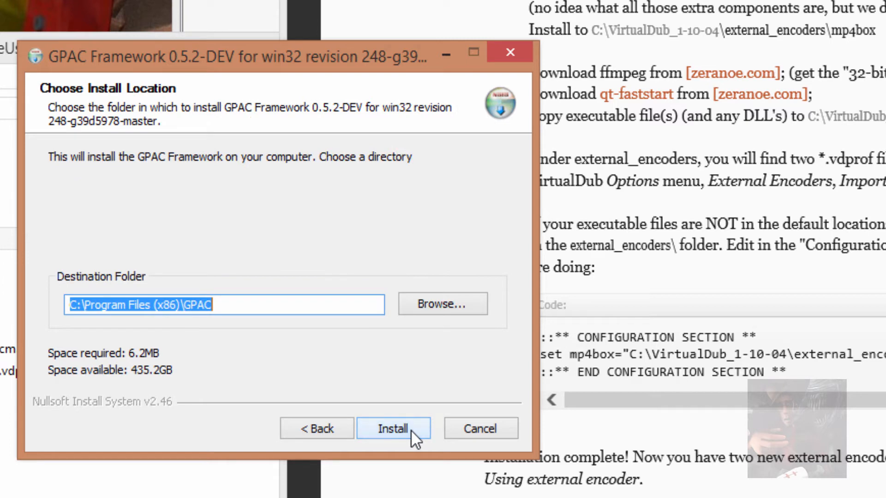
click(442, 303)
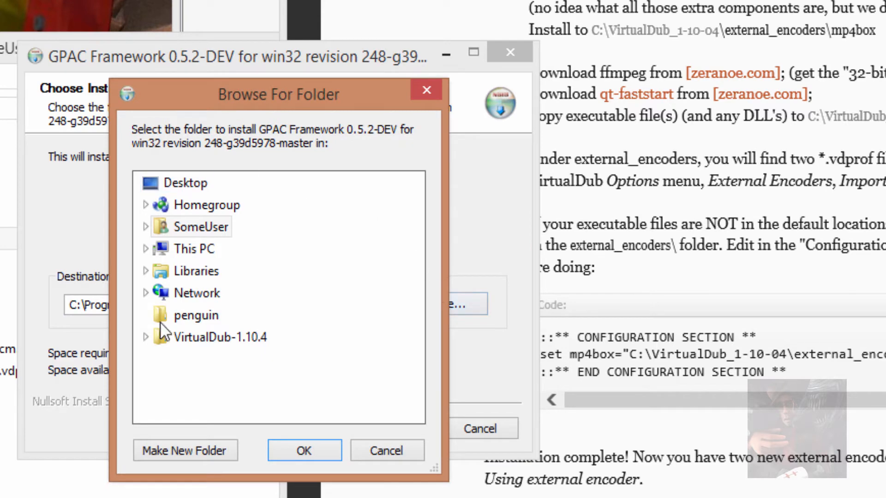
click(145, 337)
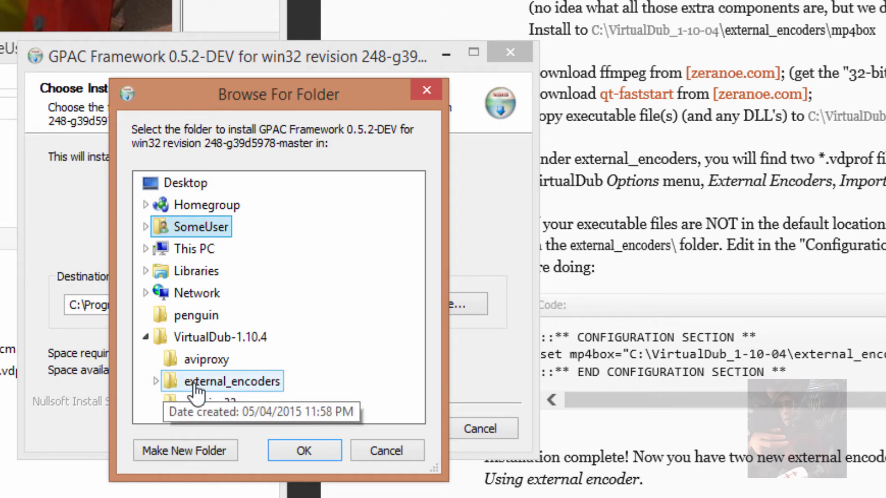
click(155, 381)
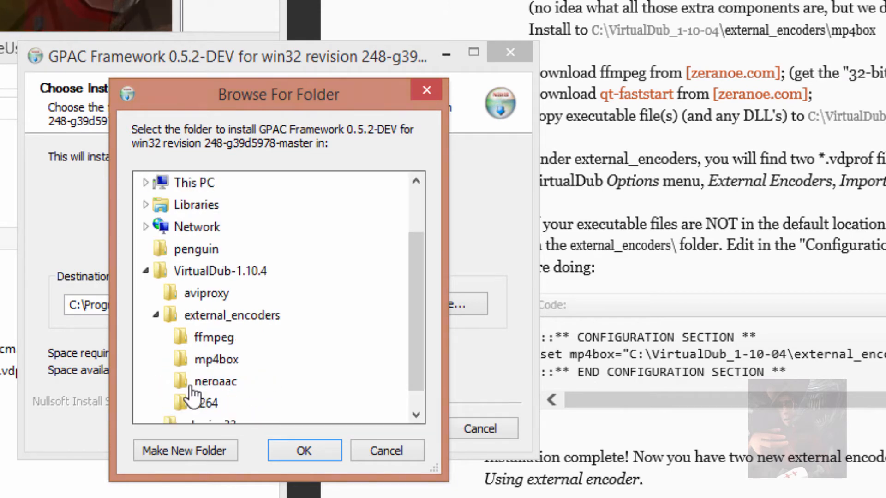
click(216, 362)
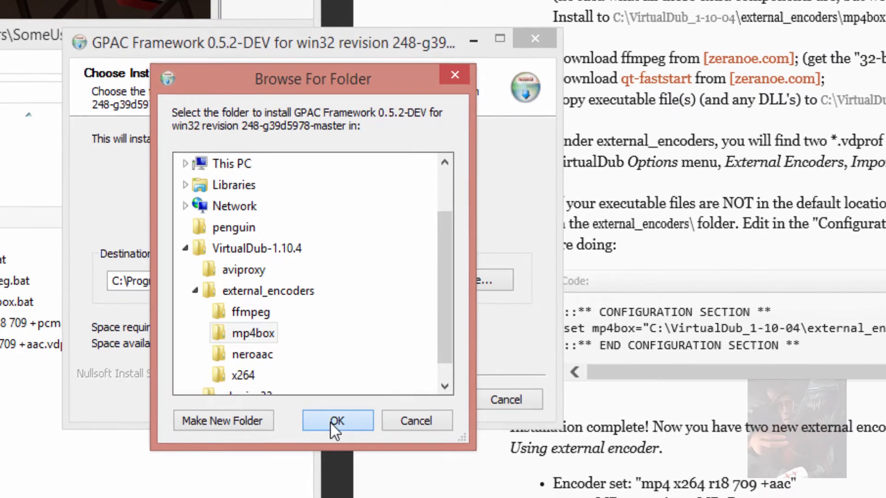
click(299, 451)
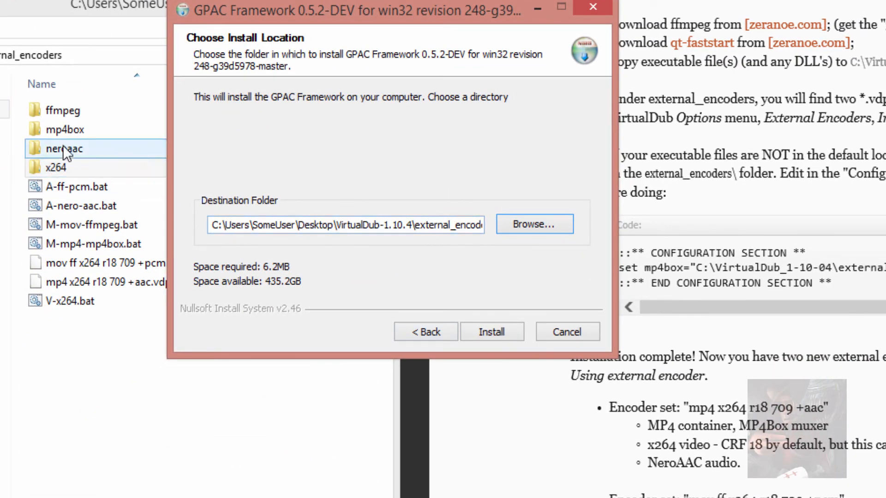
click(488, 331)
click(488, 333)
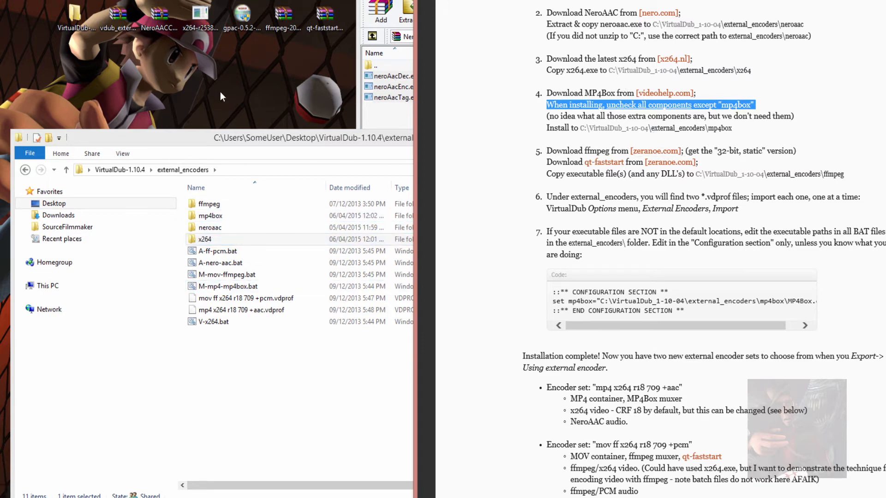
- Extract the bin, doc, licenses and presets folders, ff-prompt.bat and README.txt from the ffmpeg archive into the ffmpeg folder, check its contents and return to external_encoders
double_click(283, 21)
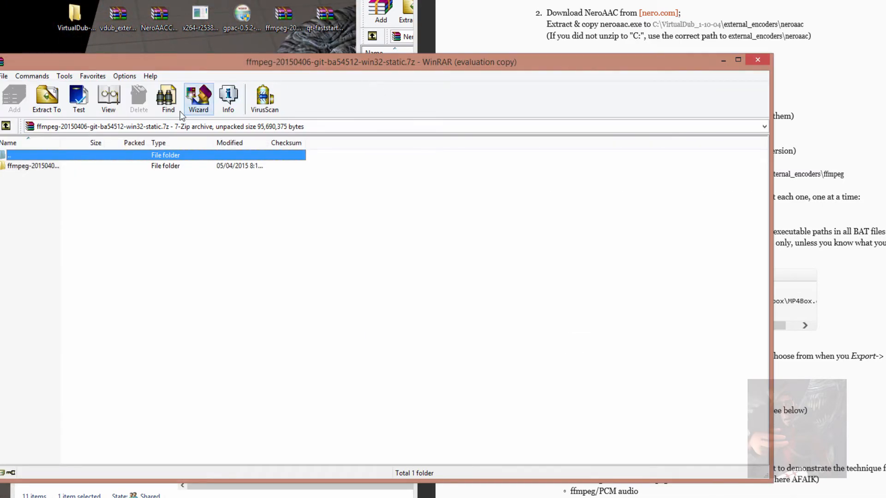
drag(345, 60, 715, 0)
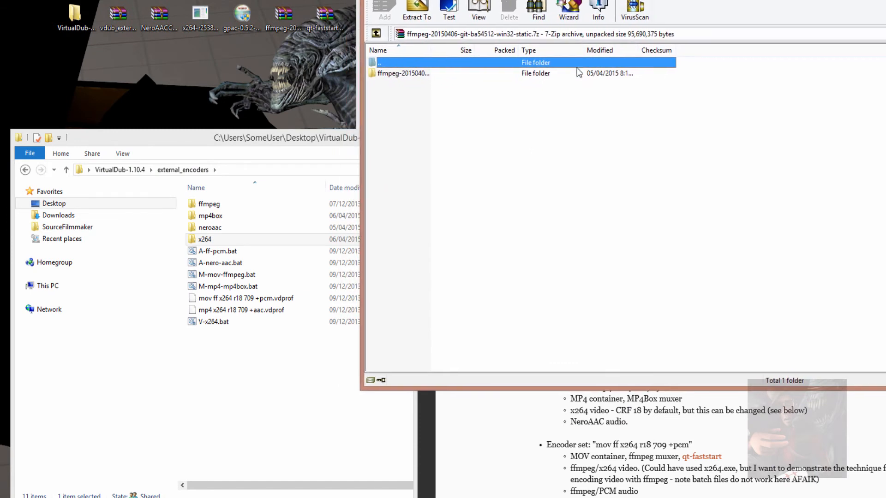
double_click(393, 74)
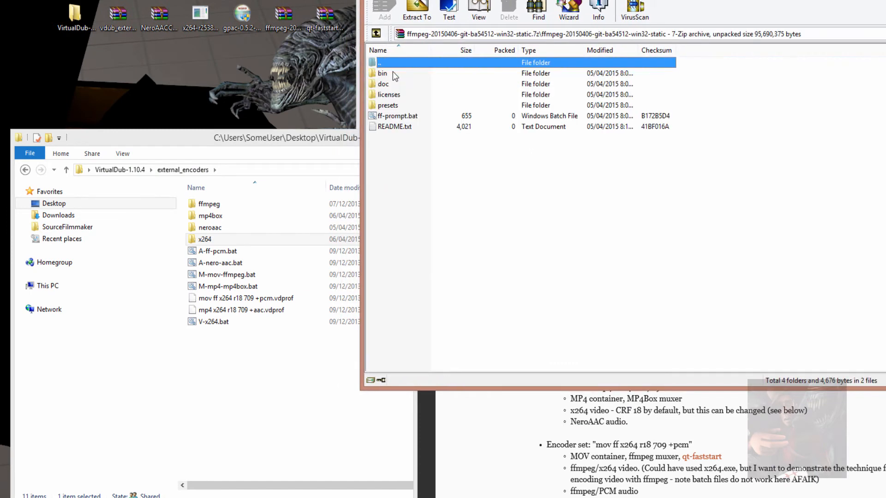
click(386, 73)
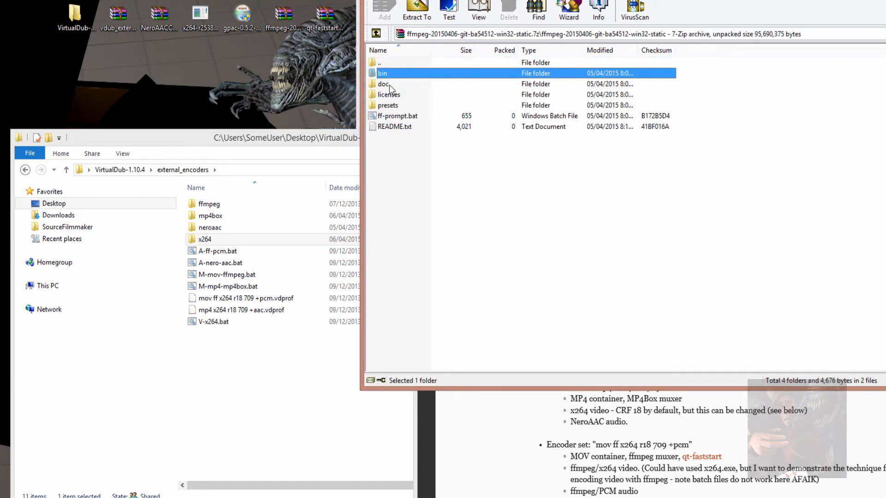
shift+click(400, 127)
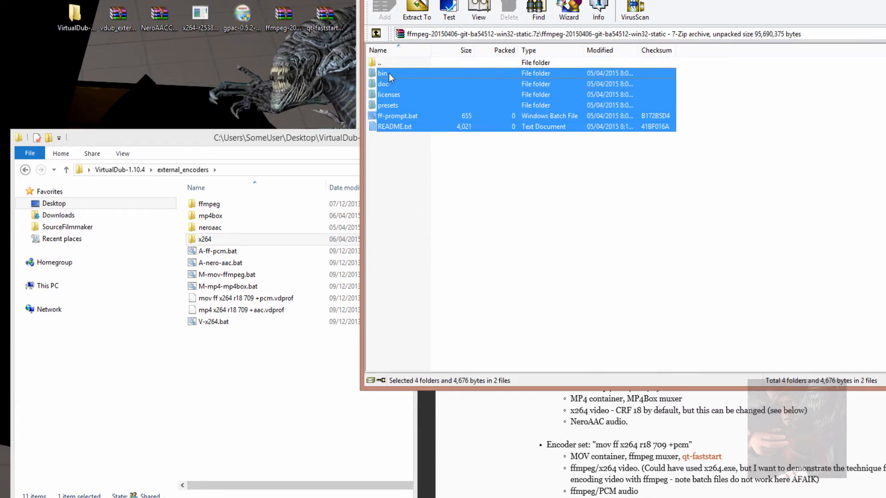
drag(389, 73, 217, 205)
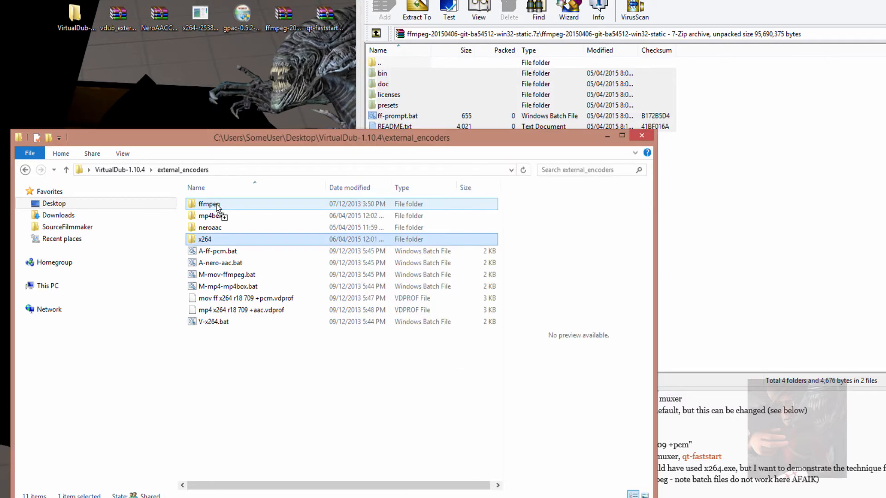
double_click(215, 205)
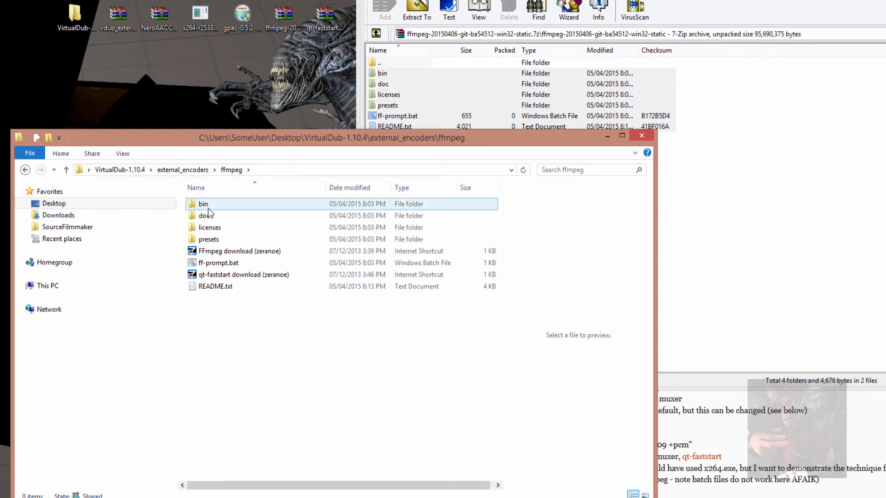
click(215, 286)
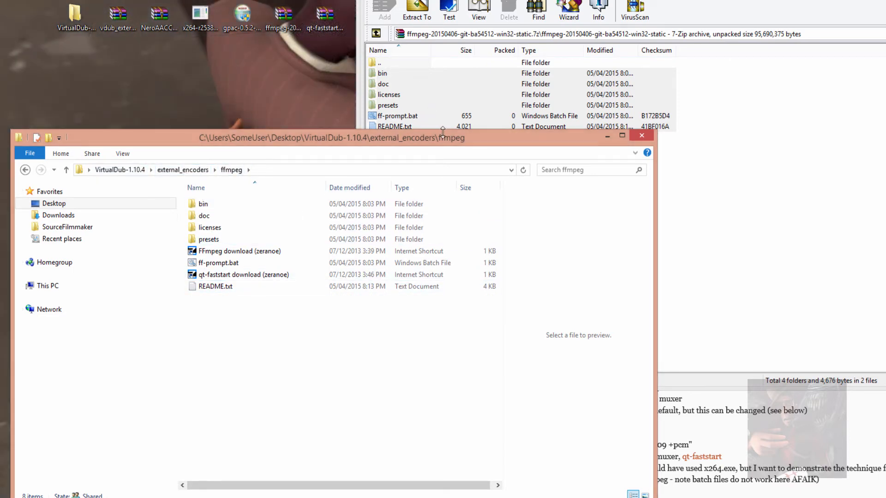
click(193, 169)
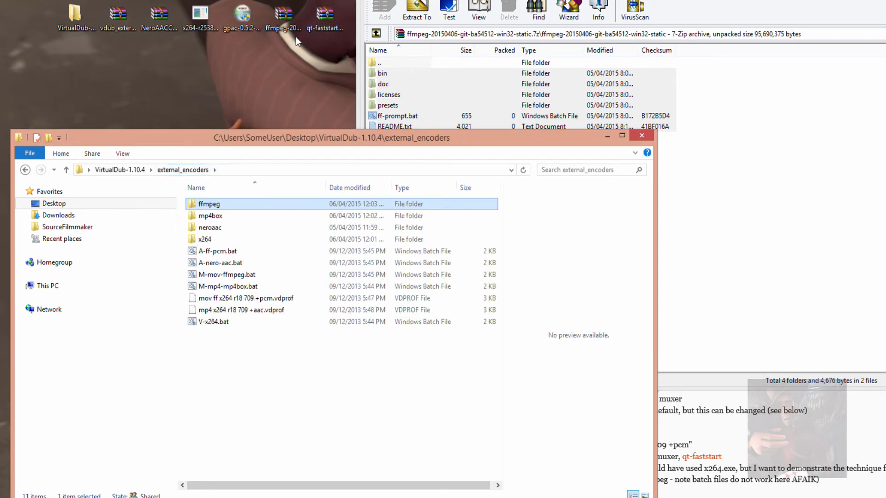
- Extract qt-faststart.exe from the qt-faststart archive into the ffmpeg folder of external_encoders and check the folder's contents
double_click(328, 19)
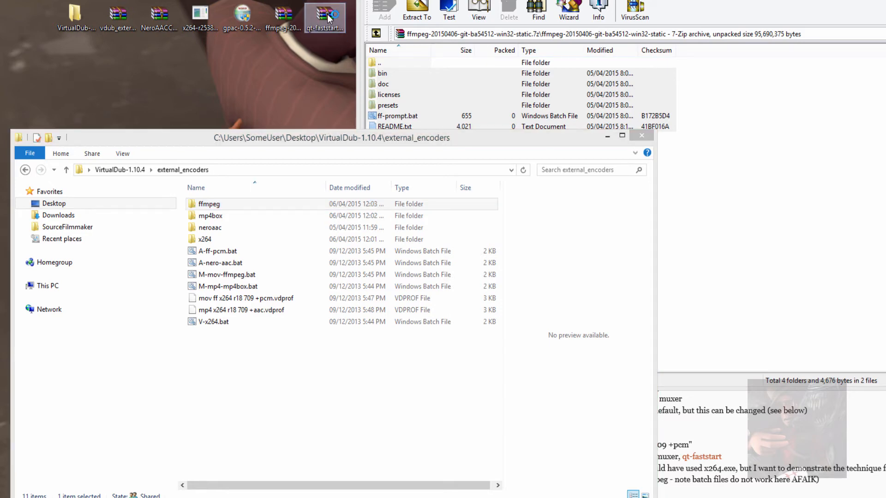
drag(573, 22, 666, 0)
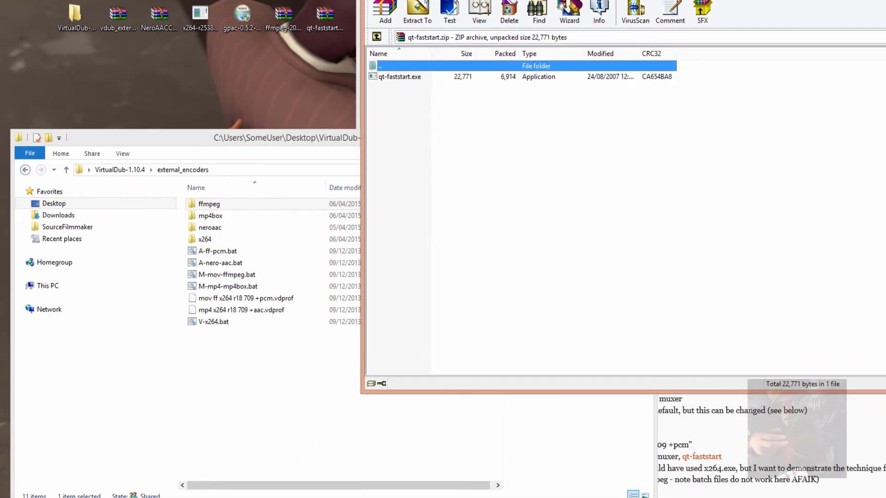
click(405, 78)
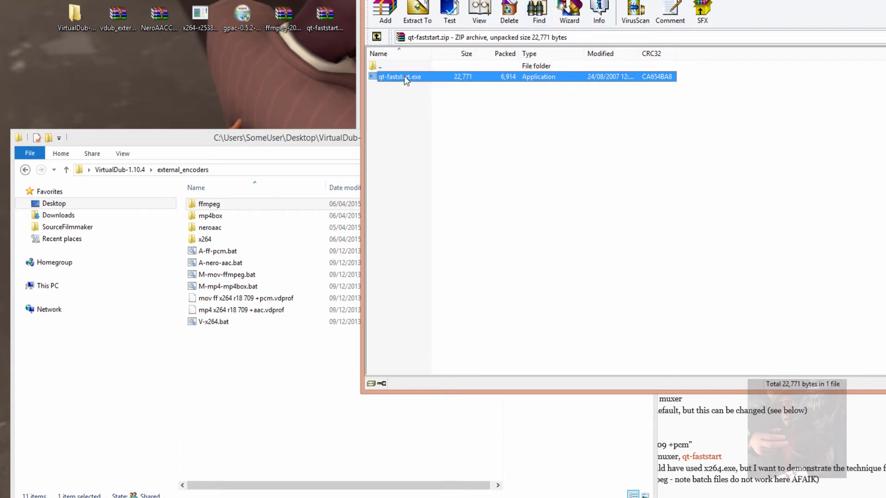
drag(406, 79, 259, 159)
drag(225, 193, 218, 204)
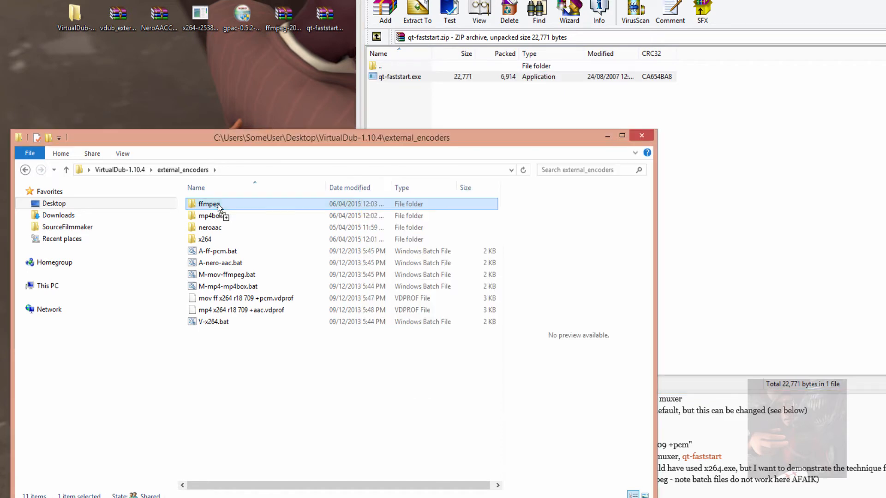
double_click(219, 204)
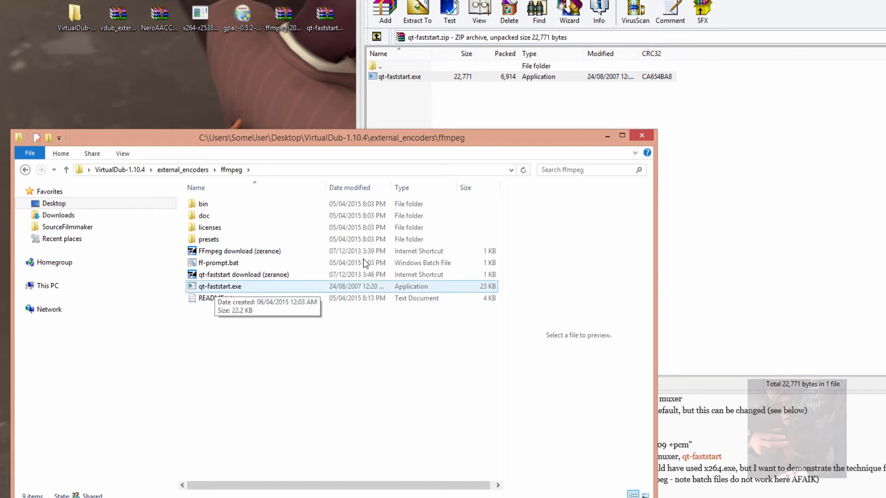
- Close the ffmpeg folder window and the open qt-faststart, ffmpeg and NeroAACCodec archive windows
click(641, 137)
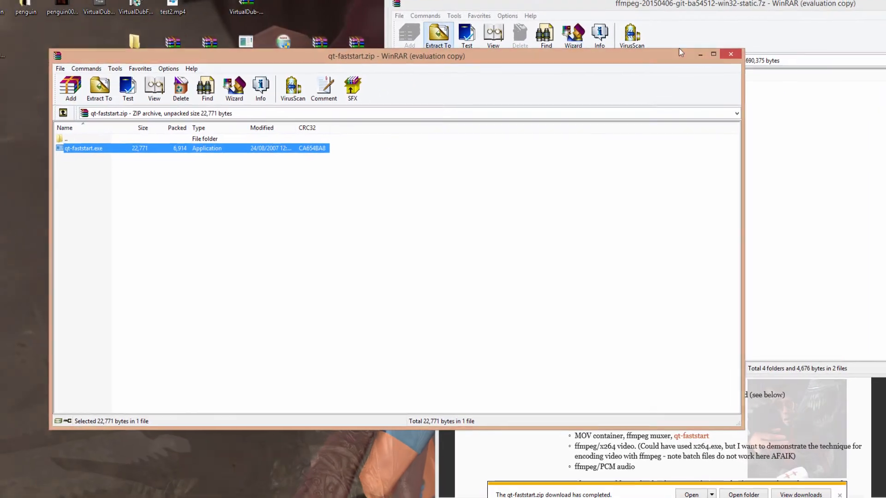
click(730, 54)
drag(791, 2, 560, 50)
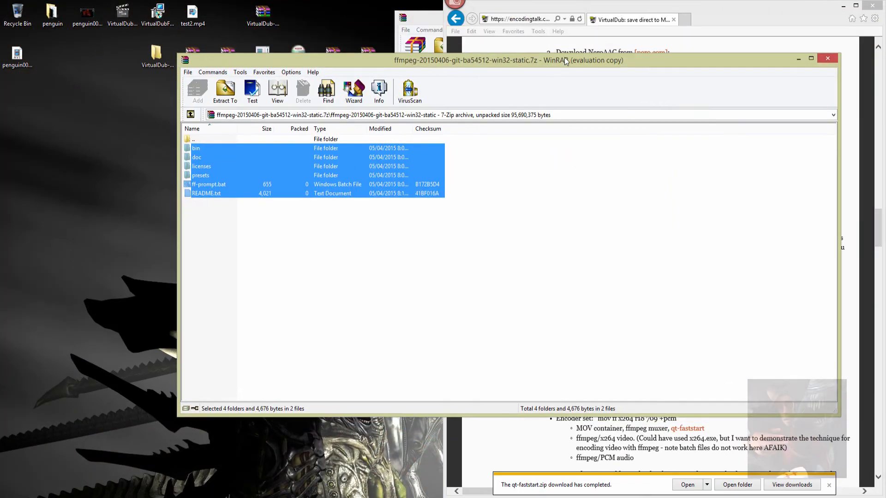
click(827, 58)
click(430, 17)
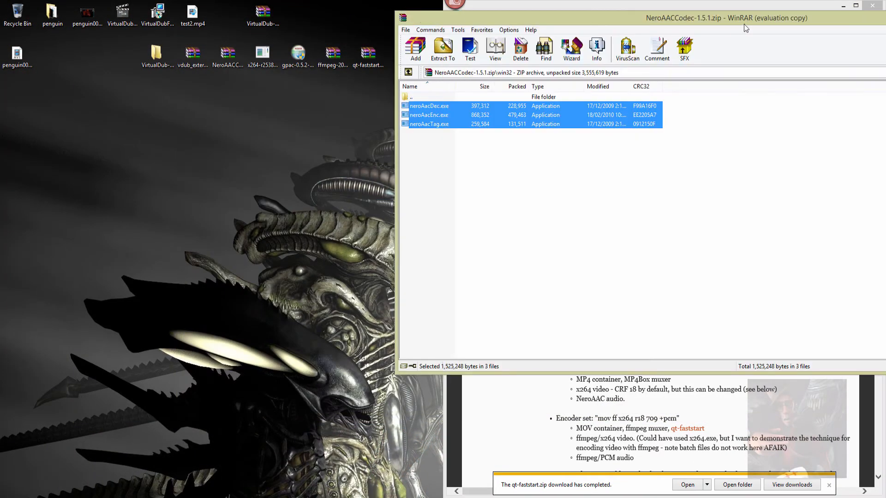
drag(835, 19, 594, 33)
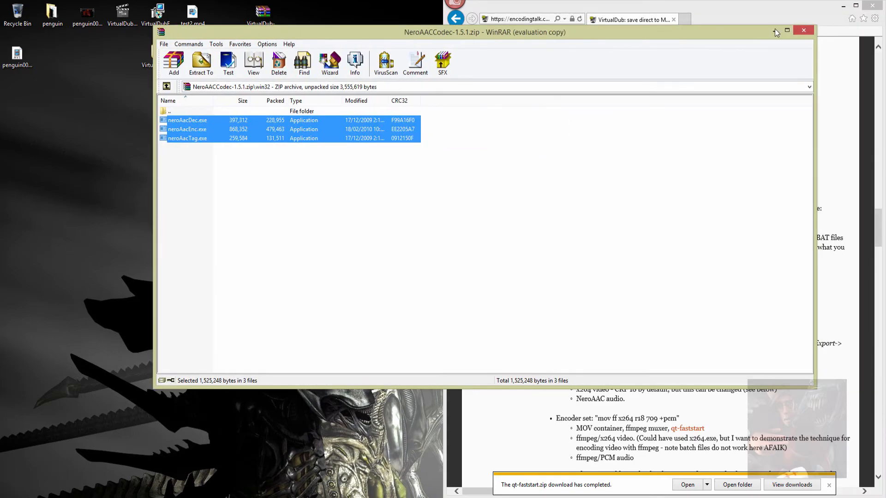
click(804, 30)
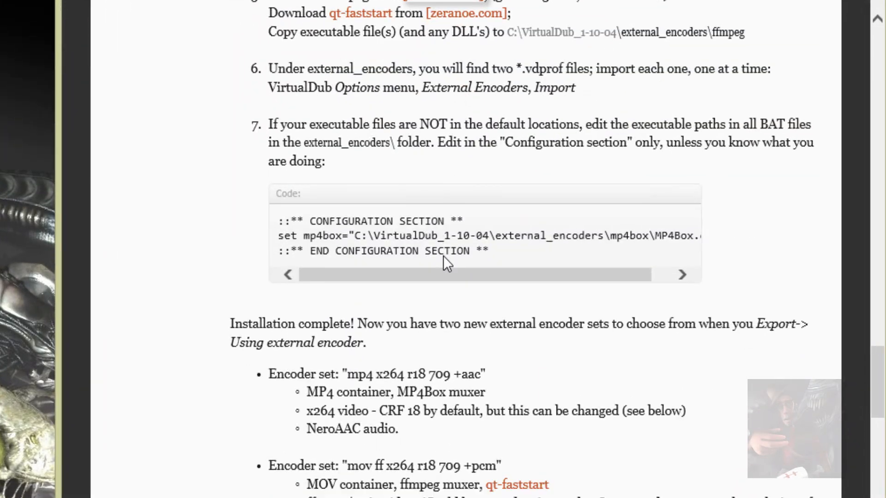
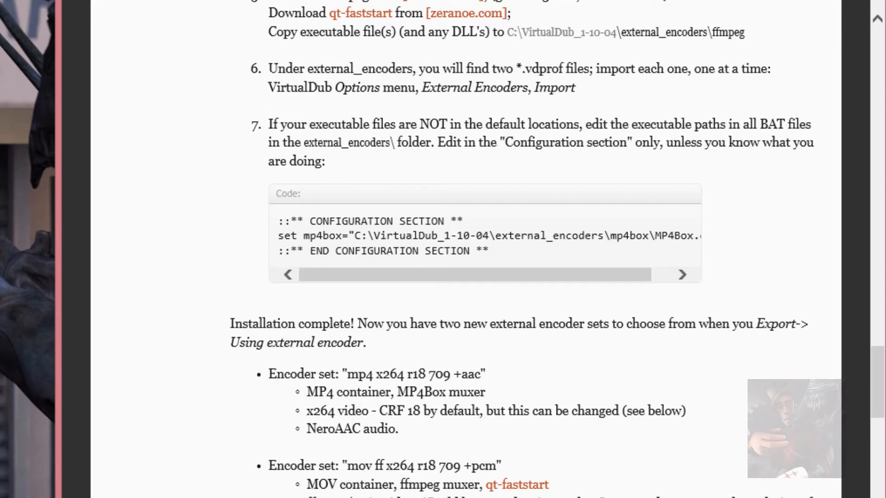
- Open A-ff-pcm.bat, A-nero-aac.bat, M-mov-ffmpeg.bat, M-mp4-mp4box.bat and V-x264.bat from the external_encoders folder together in Notepad++
key(alt+Tab)
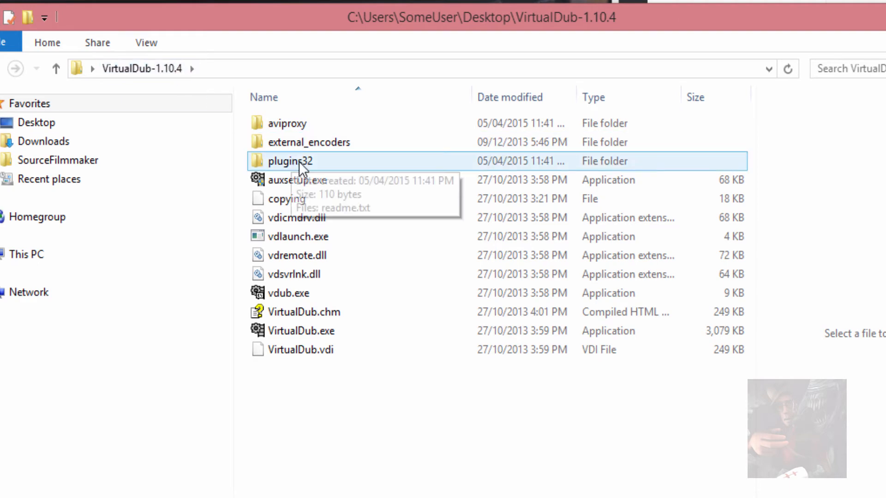
click(301, 142)
double_click(301, 142)
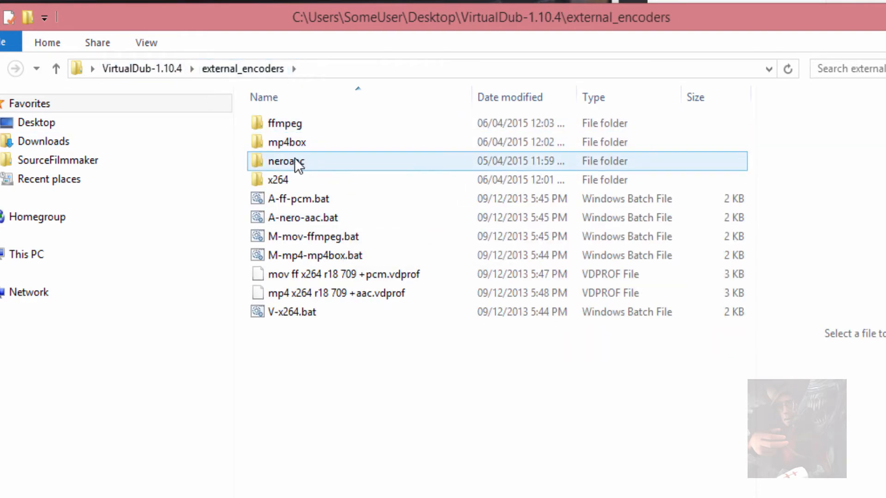
click(298, 197)
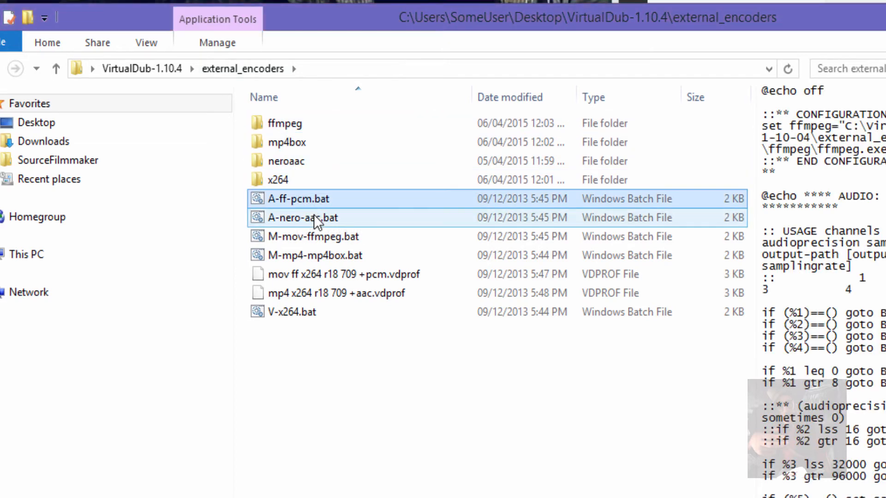
ctrl+click(313, 216)
ctrl+click(308, 236)
ctrl+click(320, 257)
ctrl+click(319, 312)
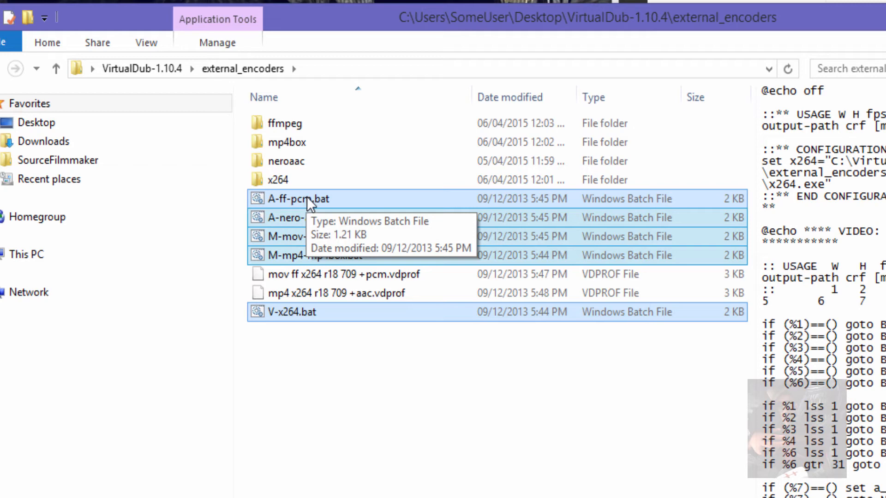
right_click(306, 197)
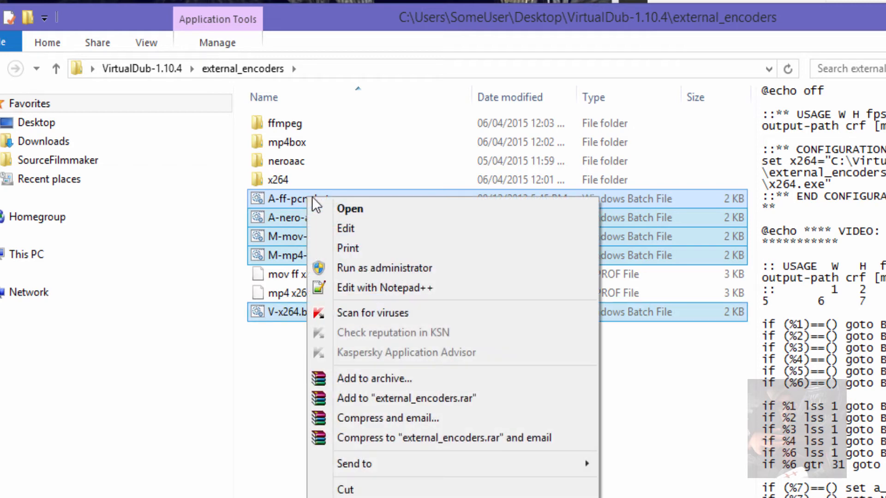
click(387, 288)
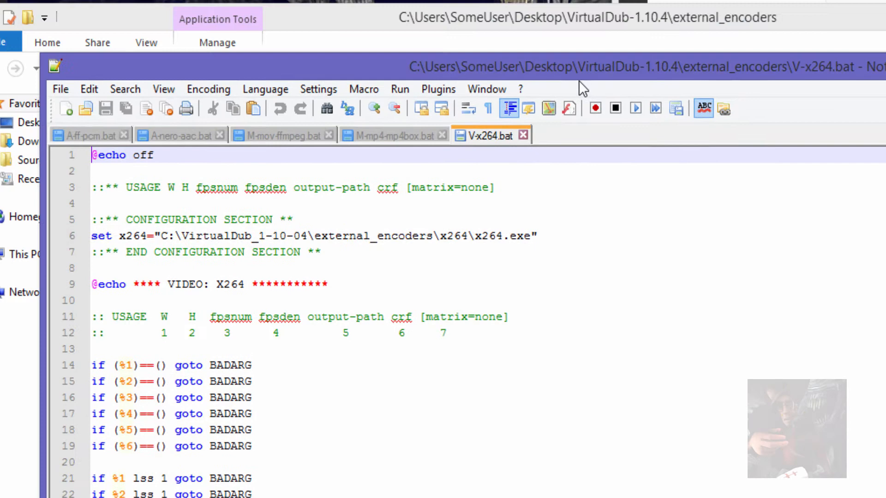
- Arrange the V-x264.bat editor window below the external_encoders file list so the folder path and configuration line can be viewed together
drag(578, 80, 530, 105)
drag(443, 11, 443, 0)
key(alt+Tab)
drag(531, 111, 504, 56)
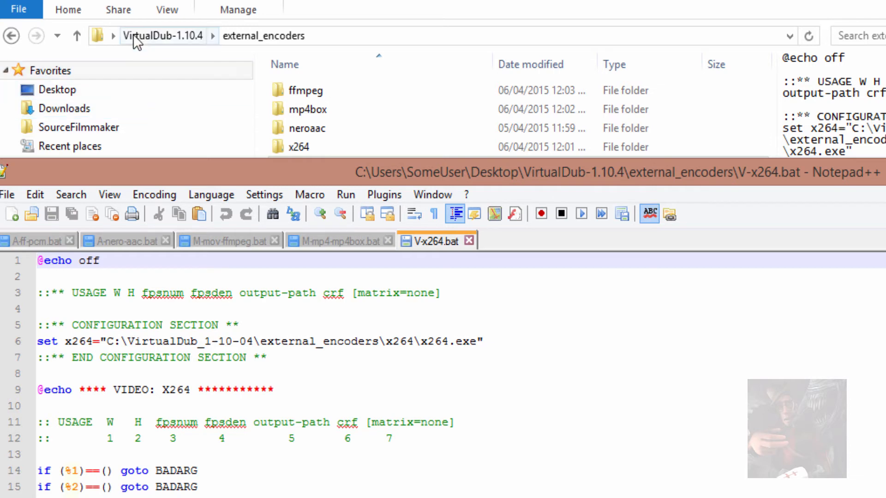
click(355, 34)
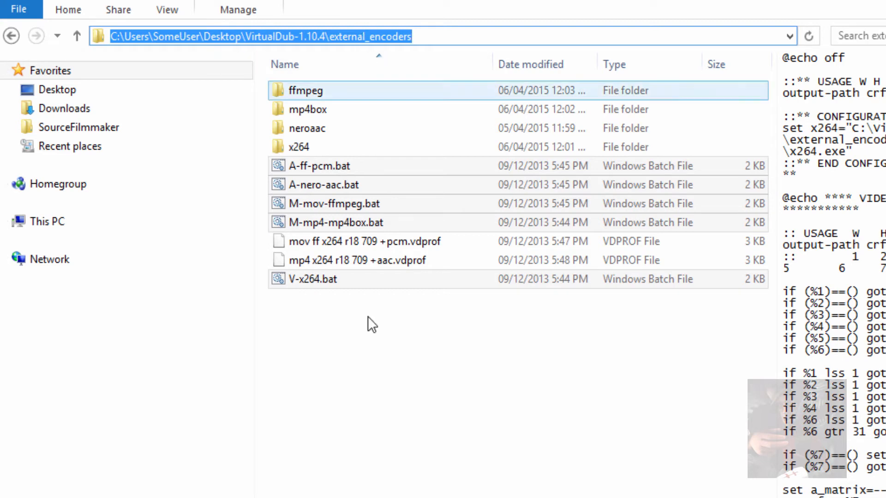
key(alt+Tab)
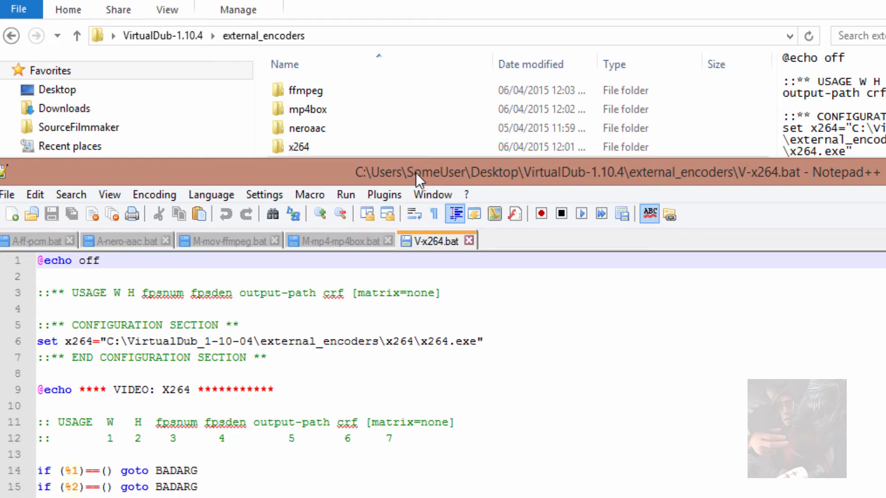
drag(416, 172, 419, 277)
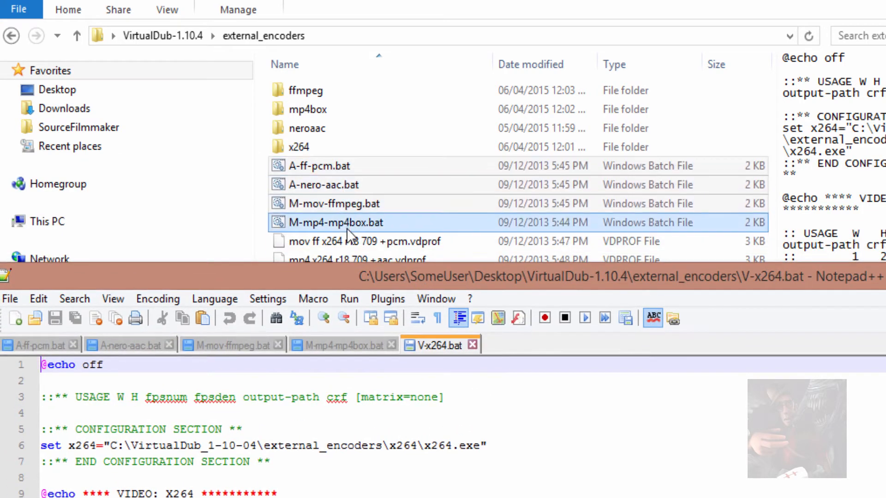
drag(354, 283, 353, 309)
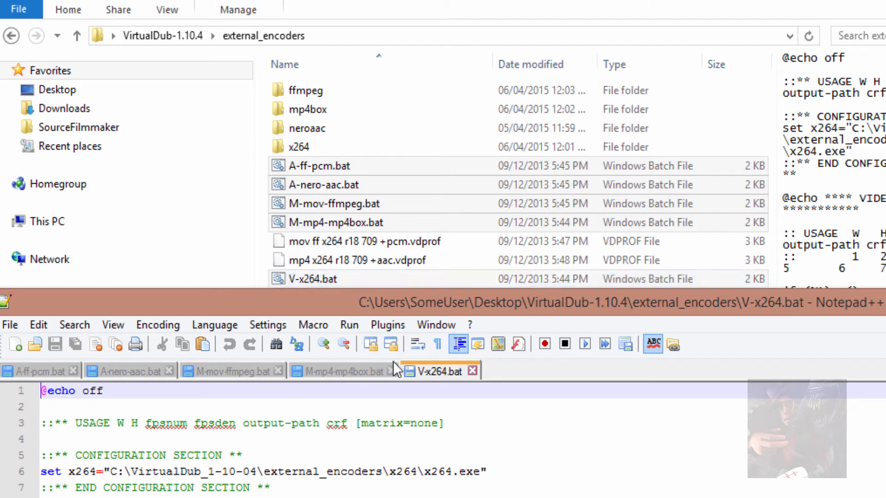
- Replace C:\VirtualDub_1-10-04\external_encoders in V-x264.bat's x264 path with the copied folder path C:\Users\SomeUser\Desktop\VirtualDub-1.10.4\external_encoders
click(342, 40)
key(ctrl+c)
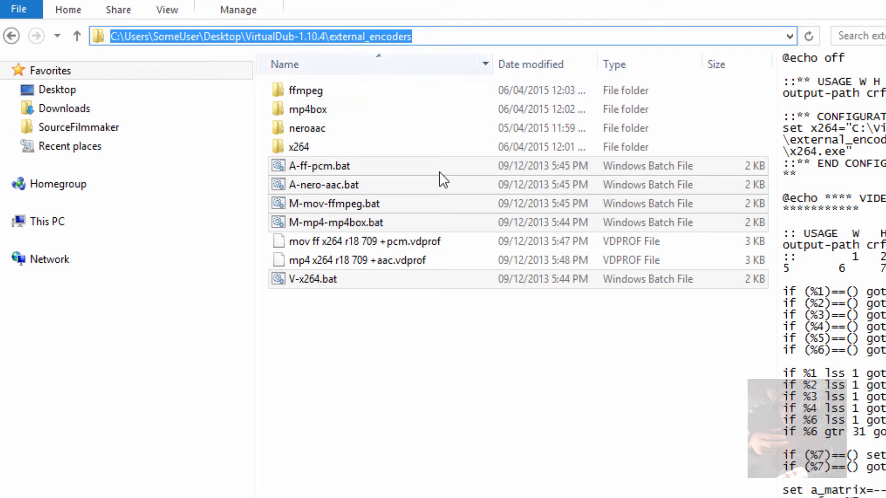
key(alt+Tab)
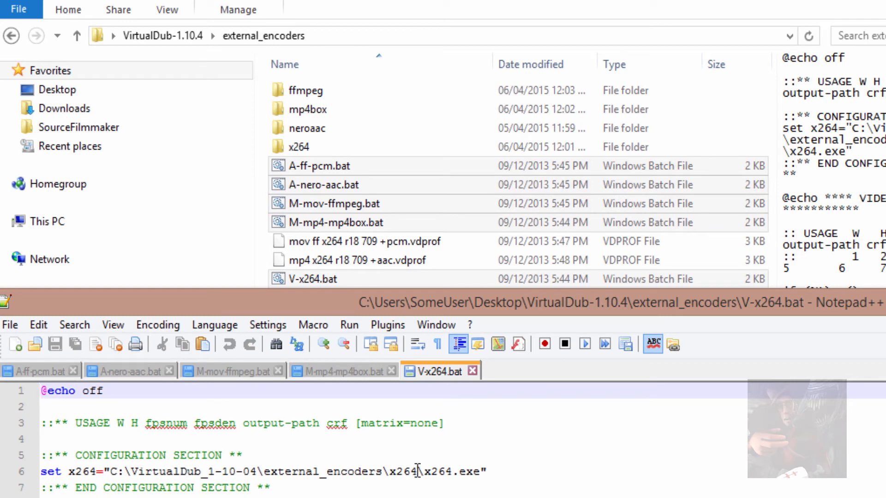
drag(417, 472, 111, 475)
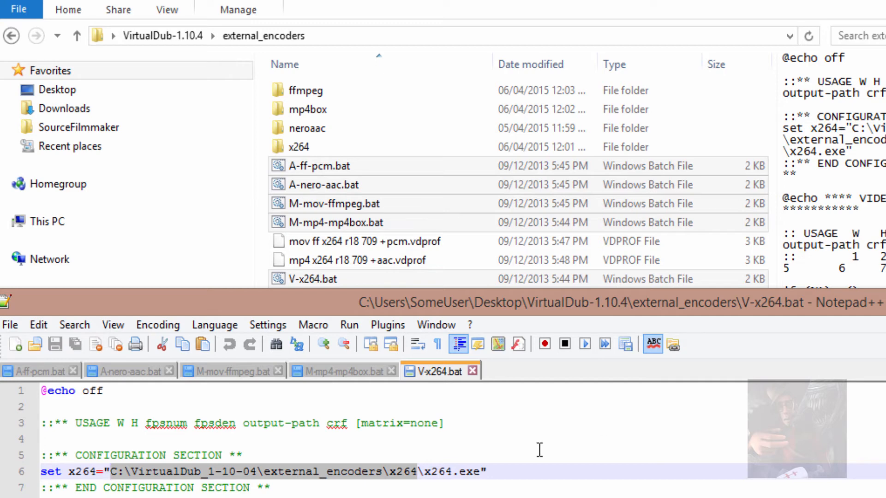
click(382, 472)
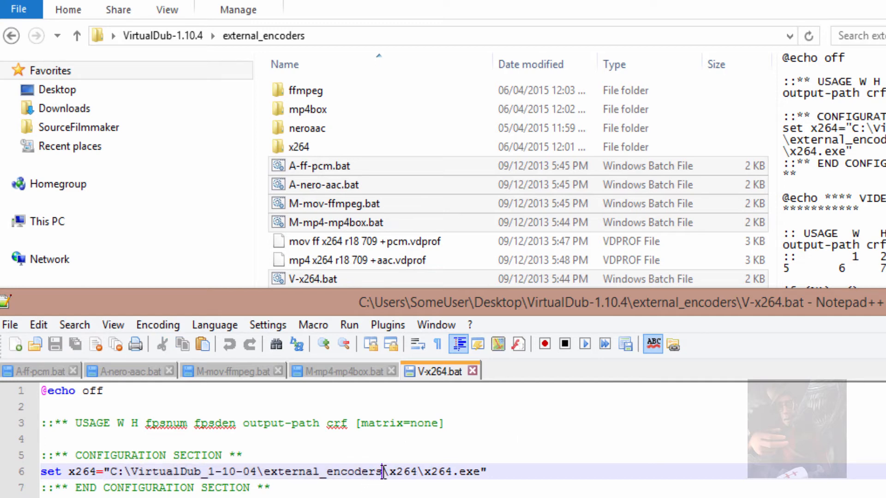
drag(382, 473, 109, 475)
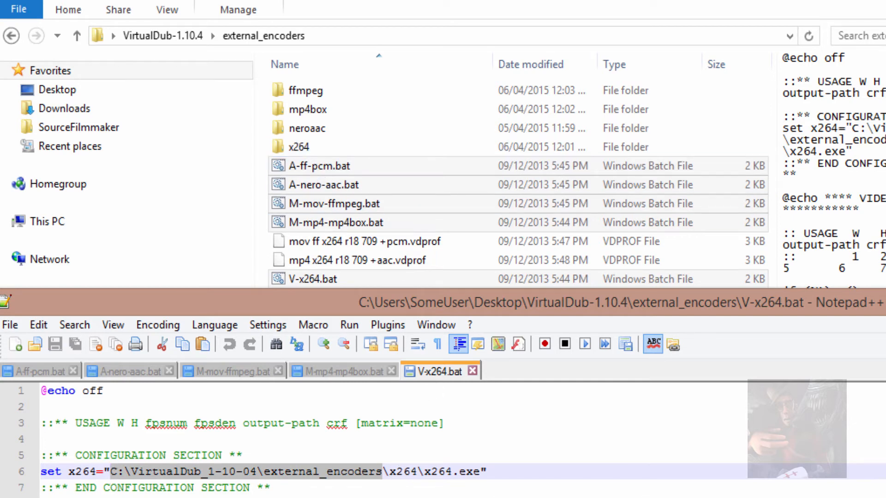
key(ctrl+v)
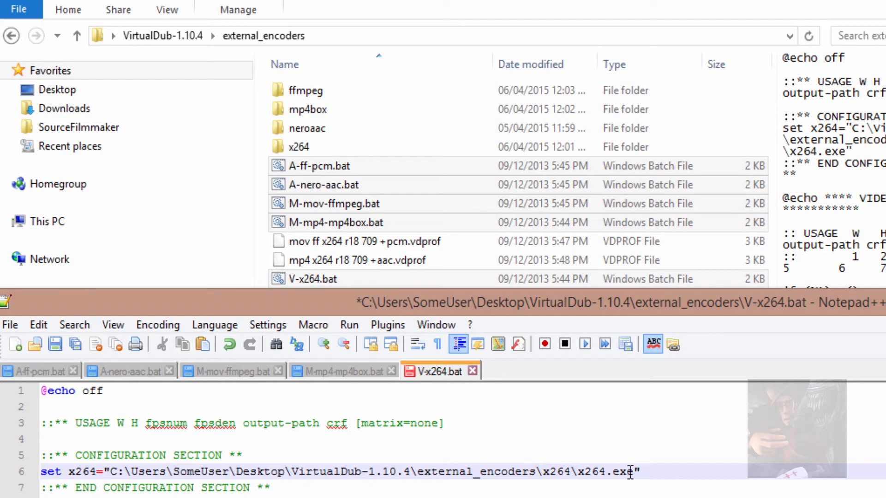
- Open the x264 folder and compare its full path and x264.exe with the edited path in V-x264.bat
click(369, 241)
double_click(307, 146)
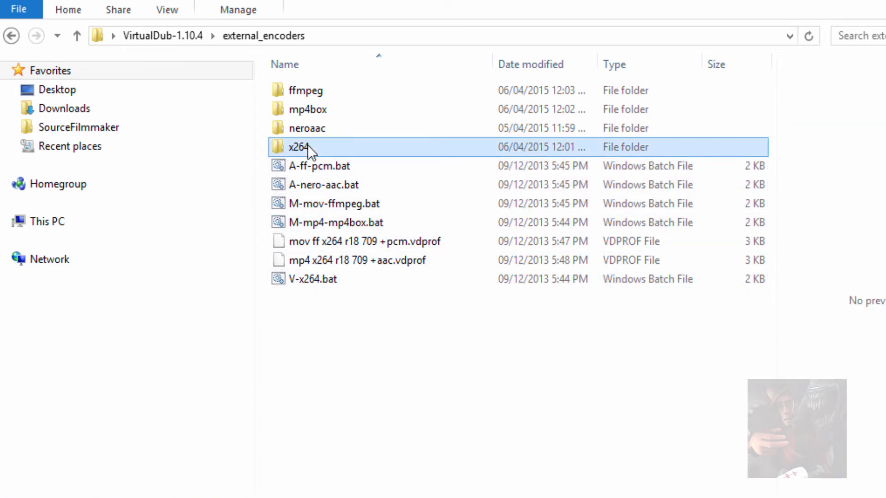
click(385, 37)
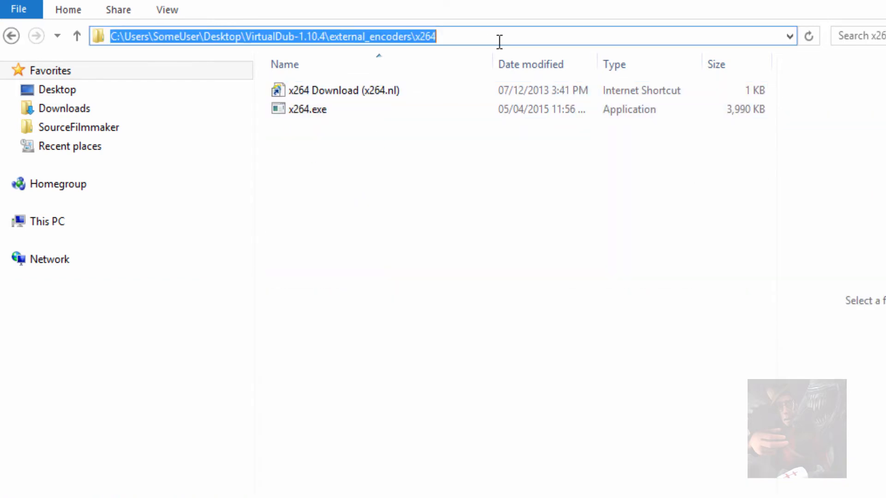
key(alt+Tab)
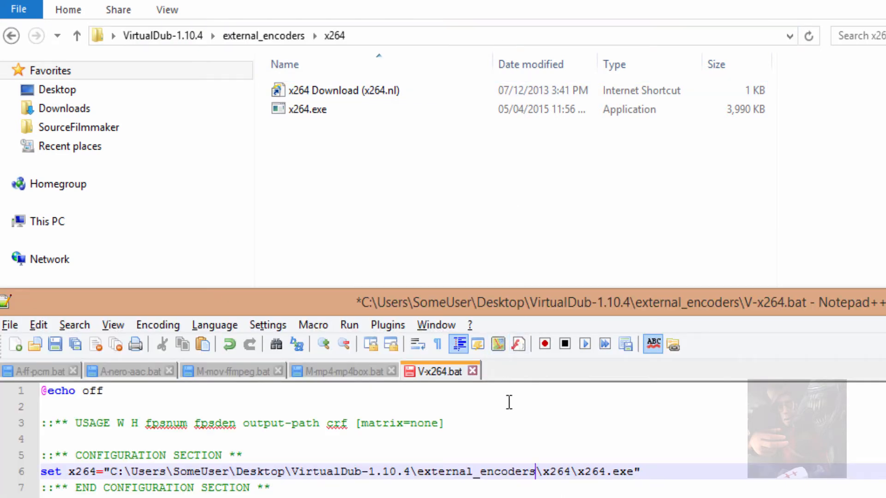
click(535, 472)
double_click(566, 471)
drag(560, 471, 109, 472)
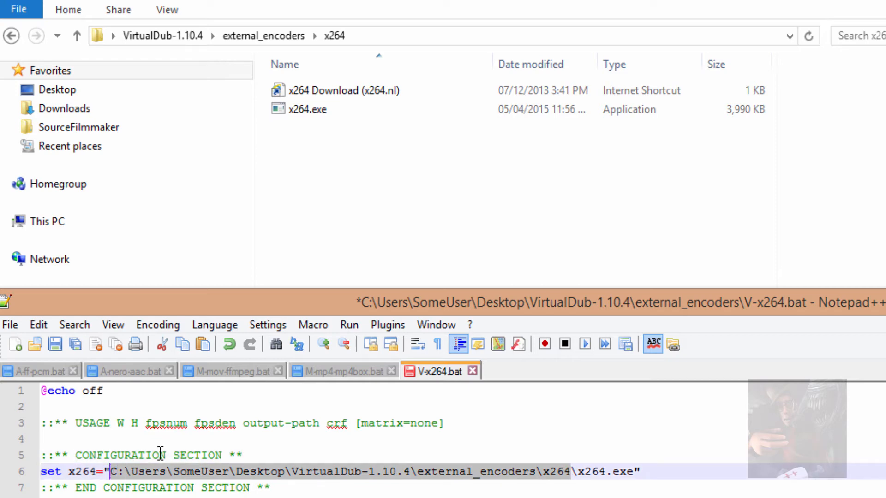
click(414, 39)
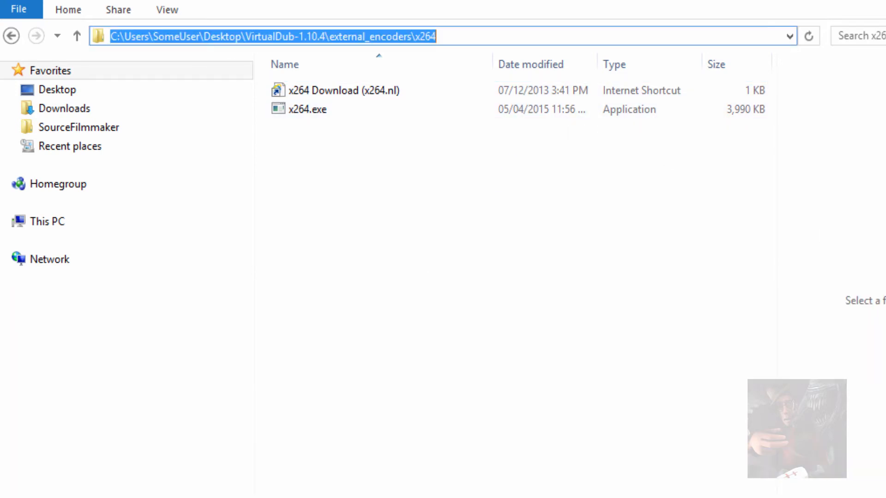
key(alt+Tab)
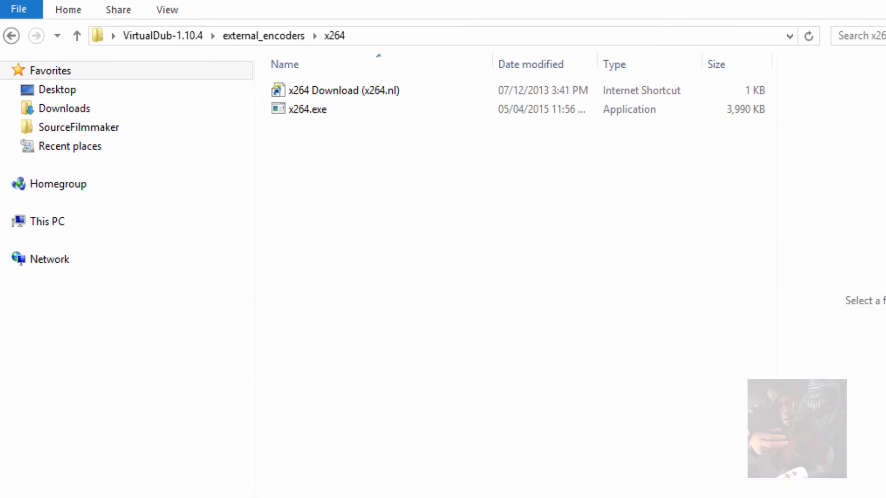
drag(693, 495, 689, 305)
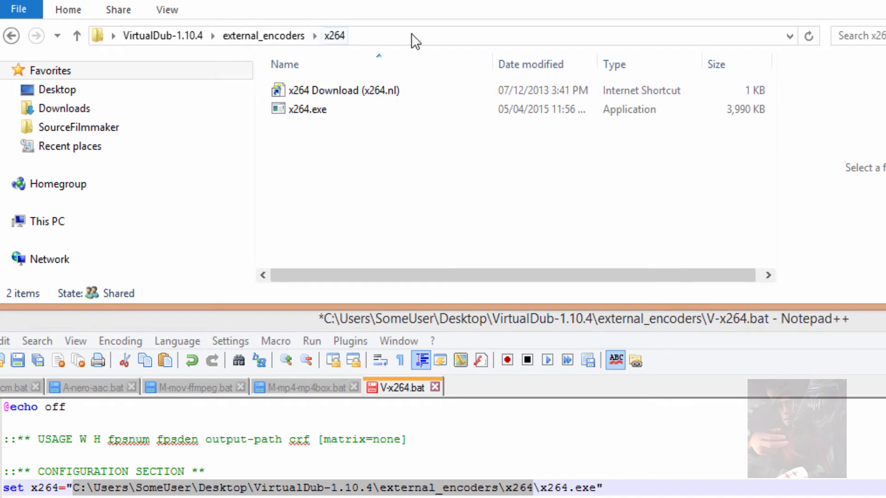
click(424, 38)
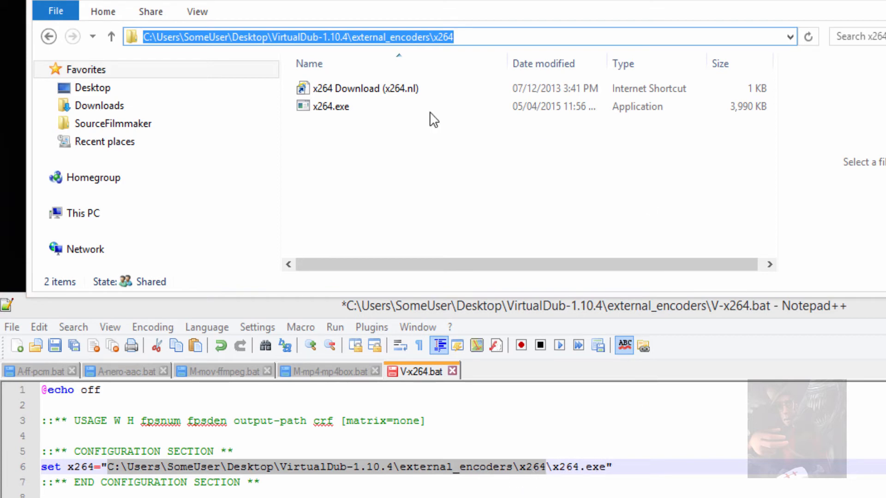
mouse_move(332, 111)
- Save the path change in V-x264.bat and close that file
click(12, 327)
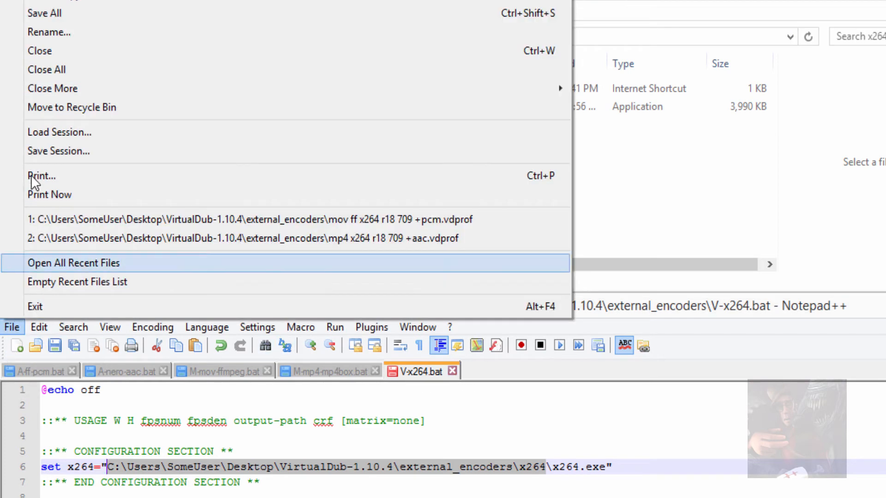
click(32, 1)
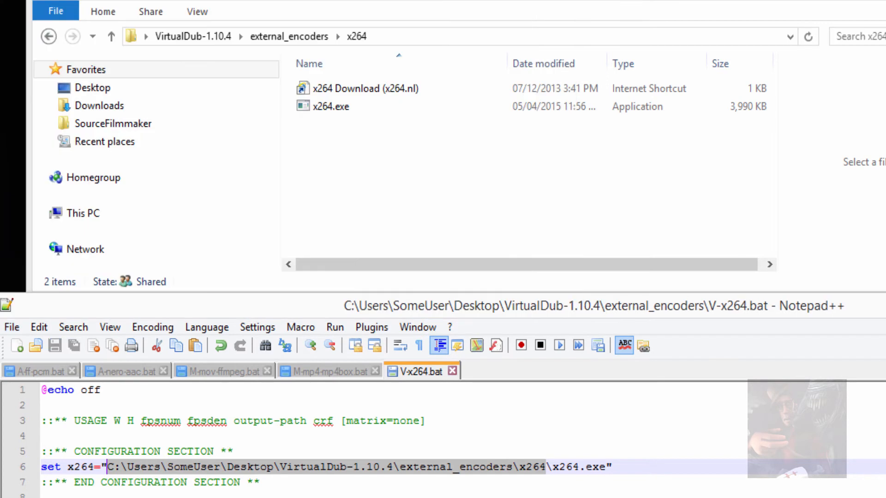
click(451, 371)
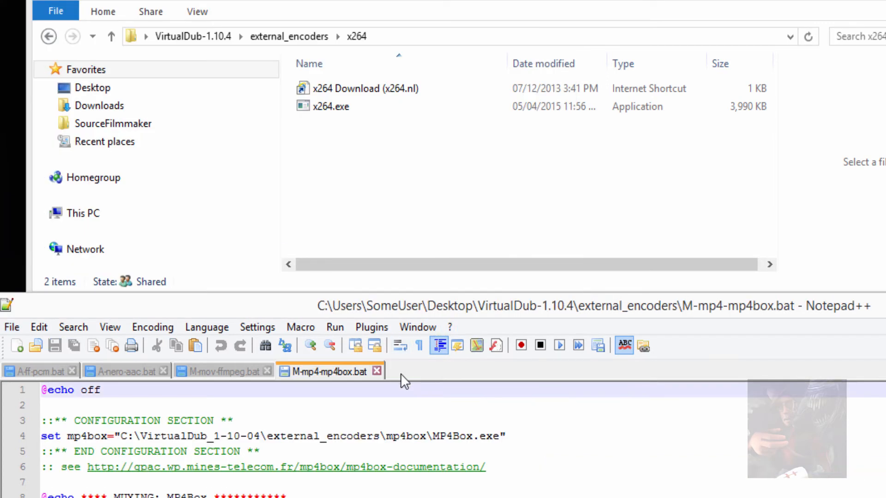
- Place the text cursor after external_encoders in the mp4box path of M-mp4-mp4box.bat
click(380, 436)
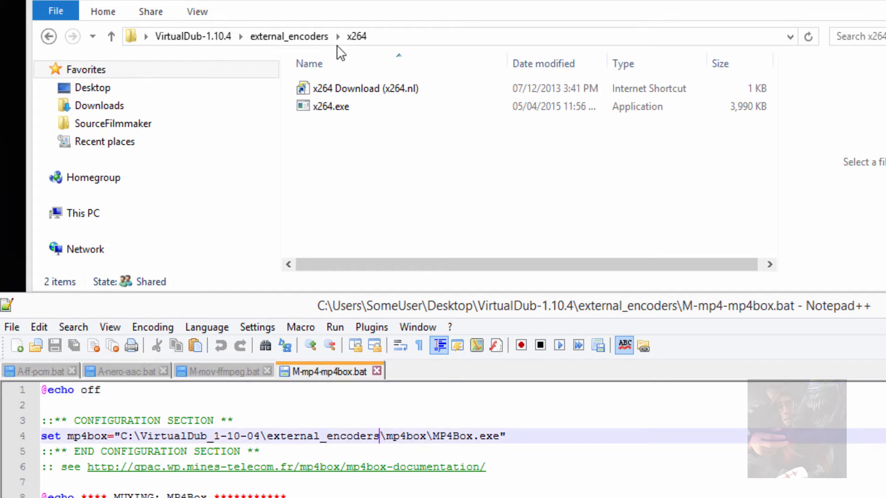
- Replace the folder part of the mp4box path in M-mp4-mp4box.bat with the copied address of the VirtualDub-1.10.4\external_encoders\mp4box\GPAC folder, keeping \MP4Box.exe
click(310, 37)
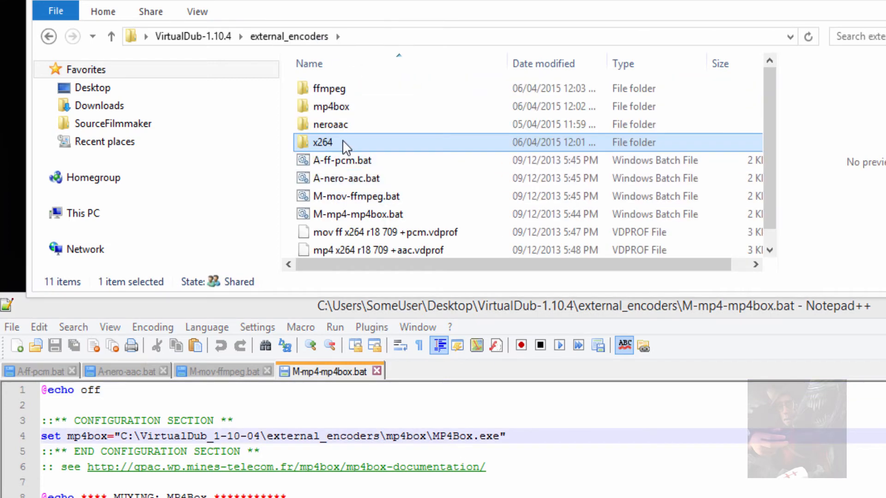
double_click(344, 109)
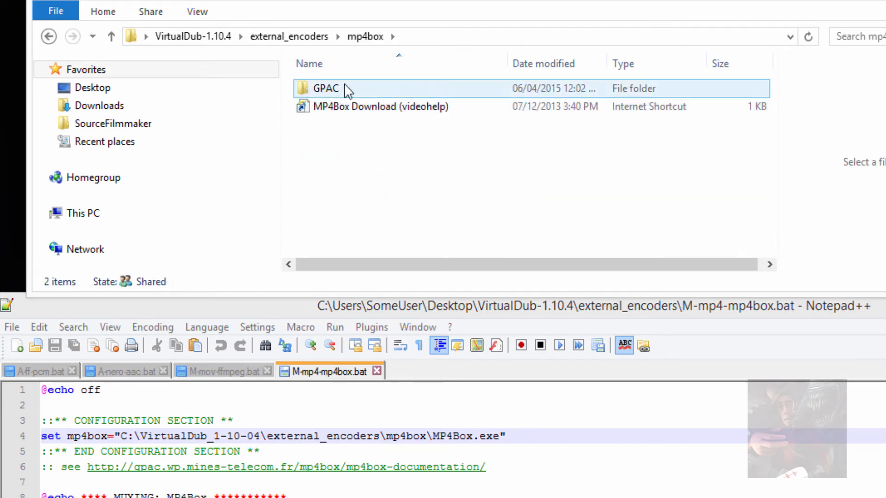
click(342, 88)
double_click(340, 87)
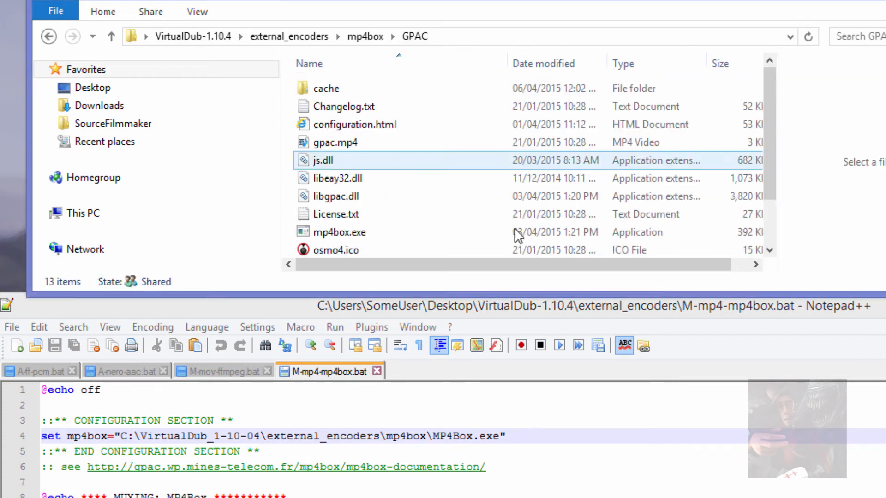
click(483, 37)
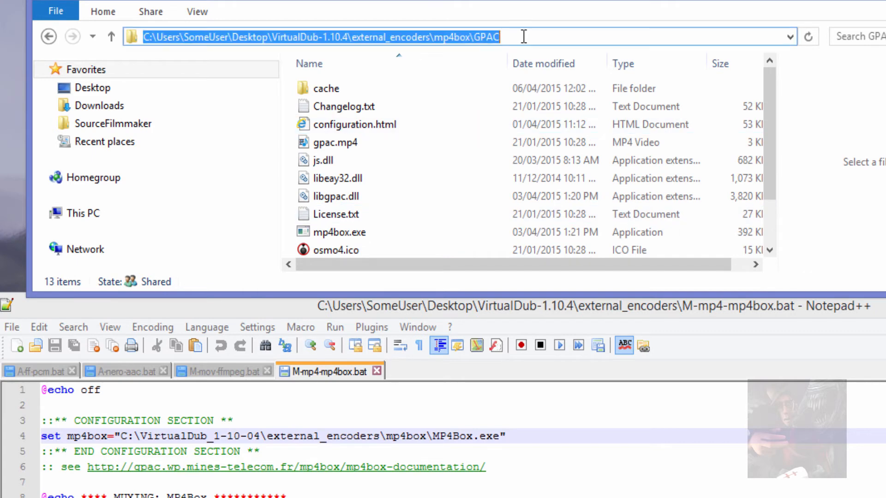
right_click(397, 36)
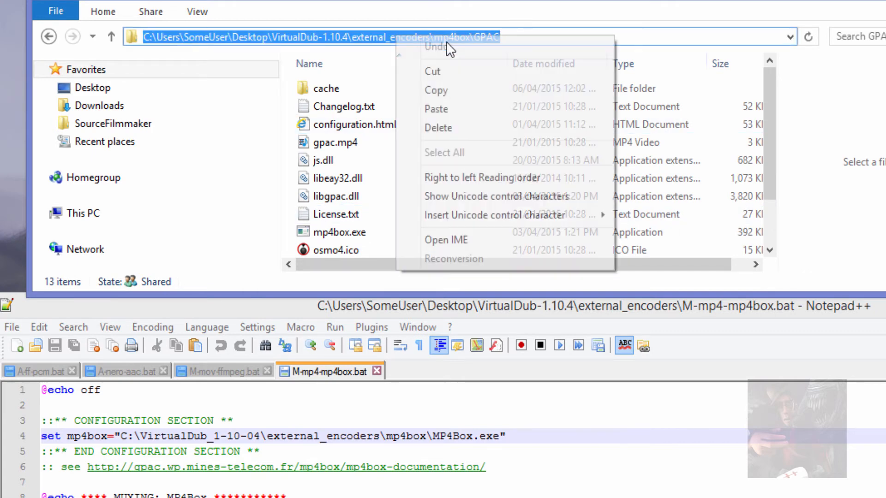
click(463, 90)
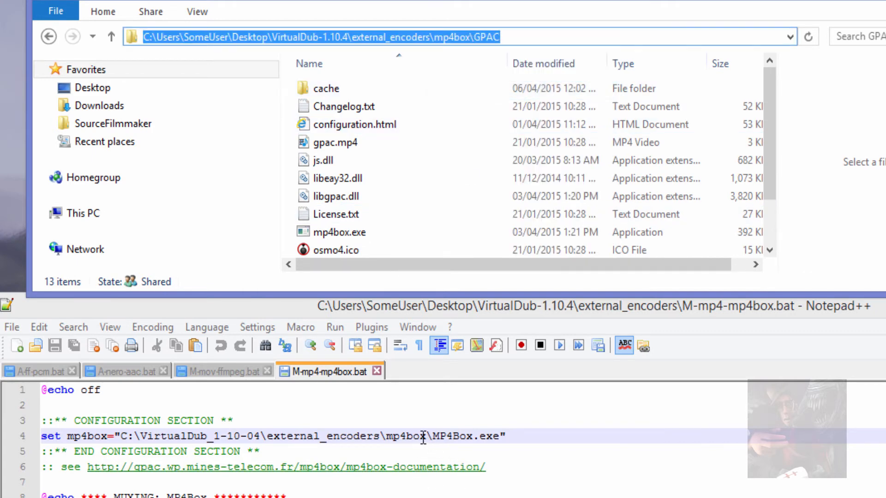
drag(424, 435, 122, 435)
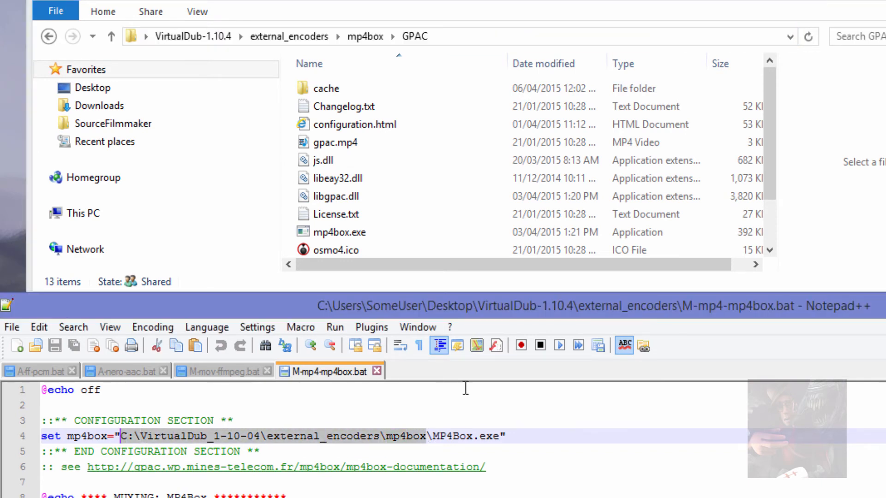
key(ctrl+v)
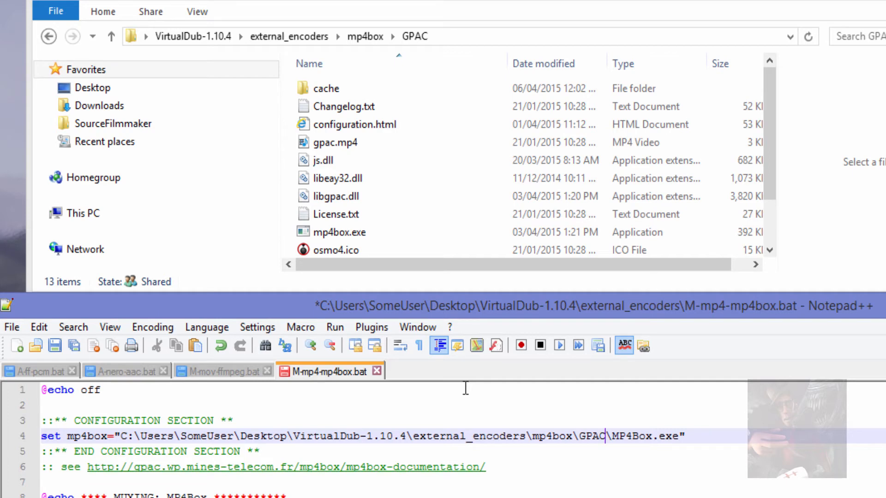
- Save M-mp4-mp4box.bat and close it
click(11, 327)
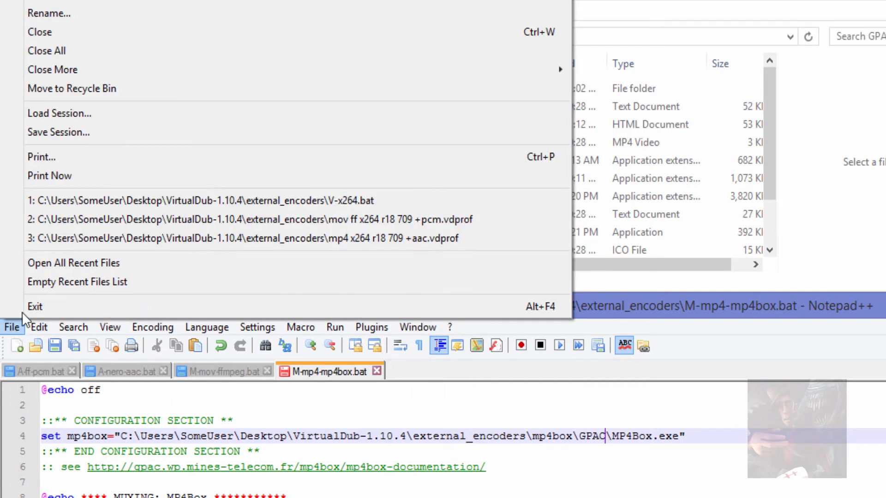
click(127, 1)
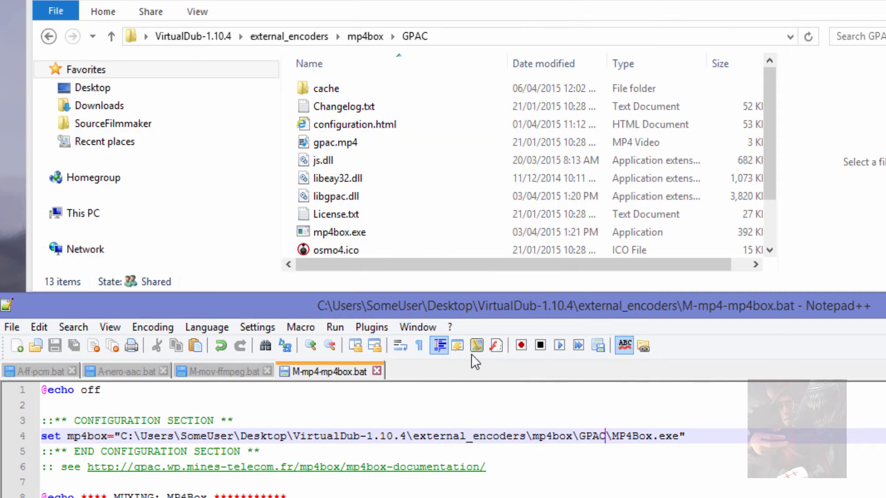
click(376, 371)
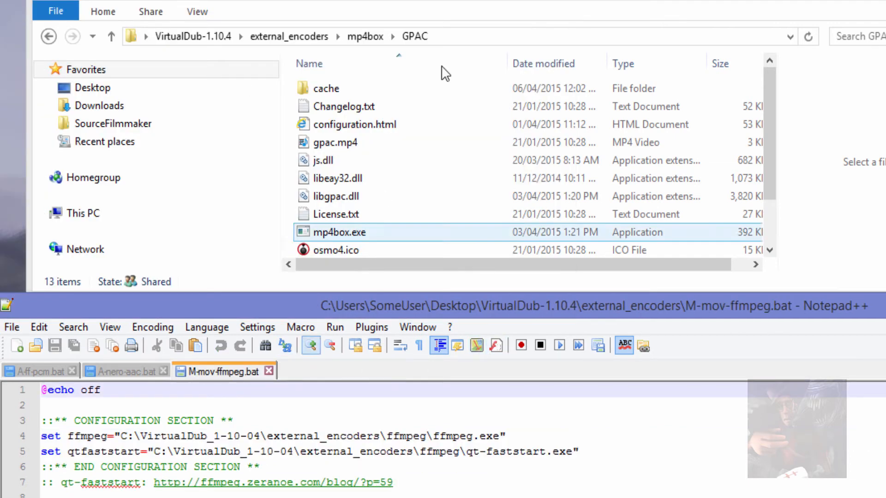
- Replace the folder part of the ffmpeg path in M-mov-ffmpeg.bat with the copied address of external_encoders\ffmpeg\bin, keeping \ffmpeg.exe
click(290, 36)
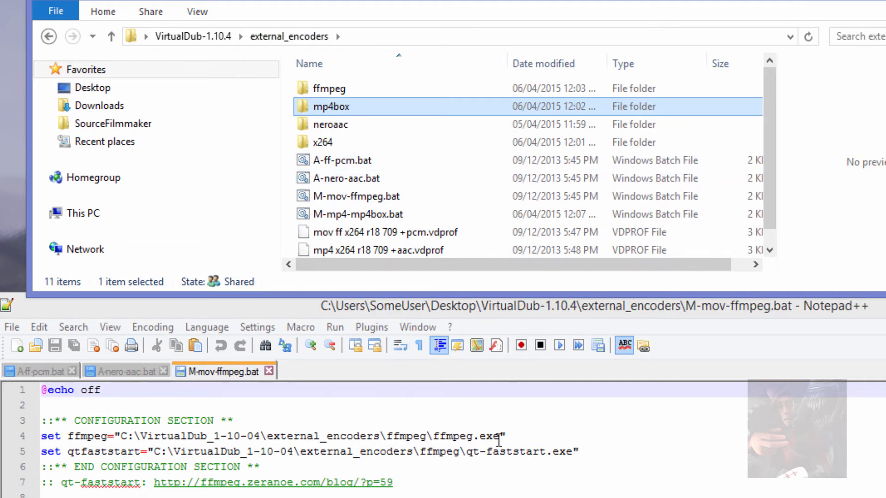
double_click(346, 92)
double_click(330, 92)
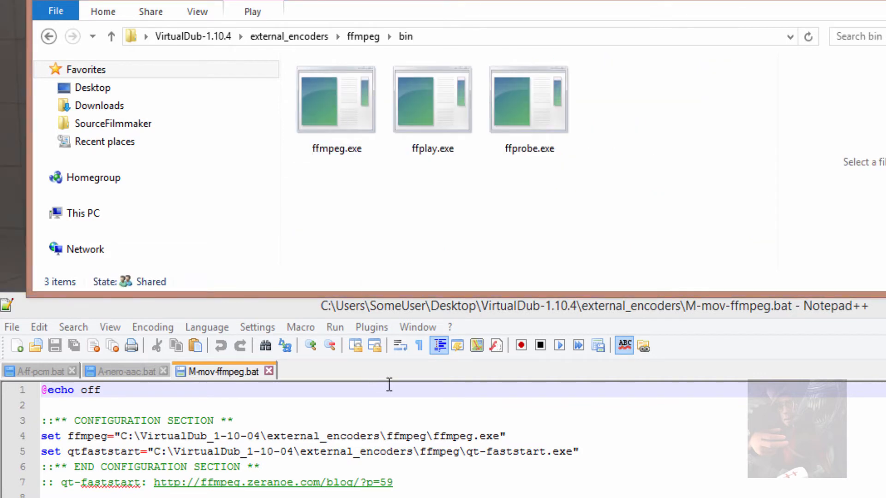
click(507, 37)
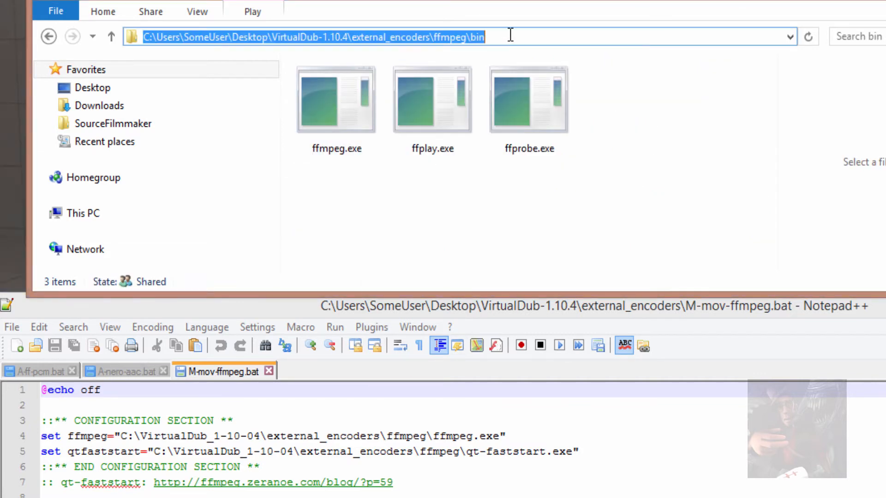
right_click(435, 35)
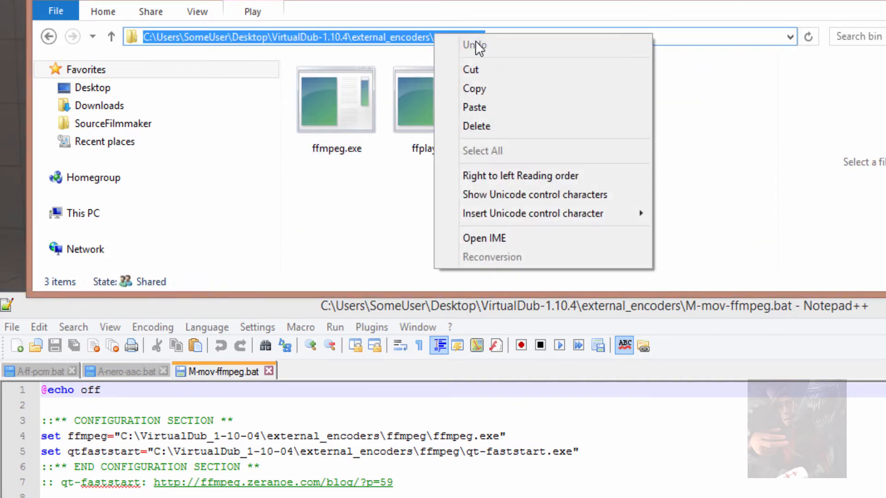
click(504, 93)
drag(426, 436, 123, 435)
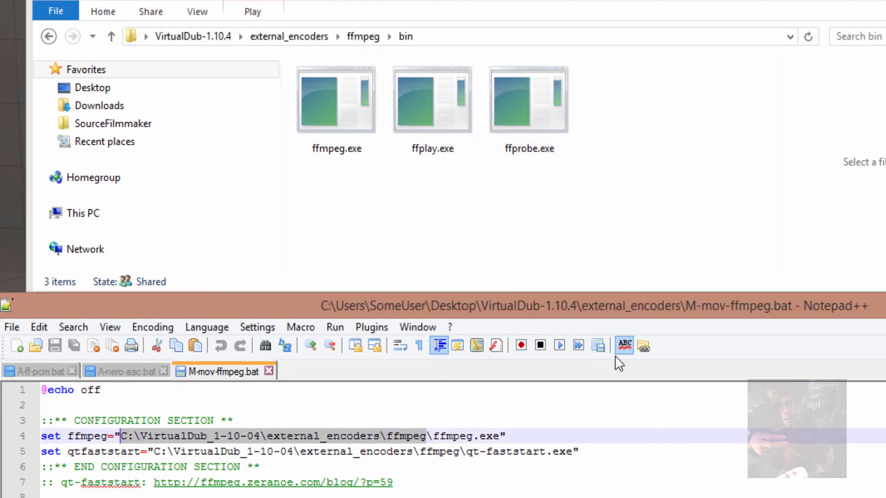
key(ctrl+v)
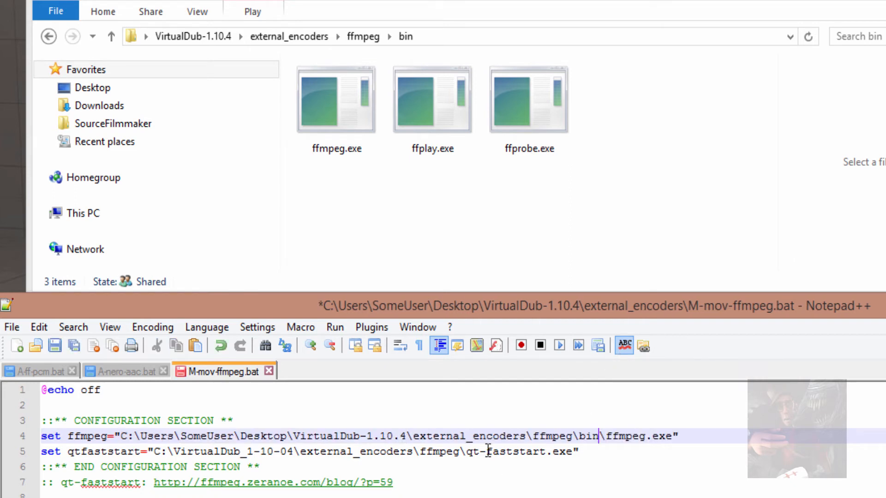
- Replace the folder part of the qtfaststart path on line 5 with the copied address of external_encoders\ffmpeg, keeping \qt-faststart.exe
click(305, 37)
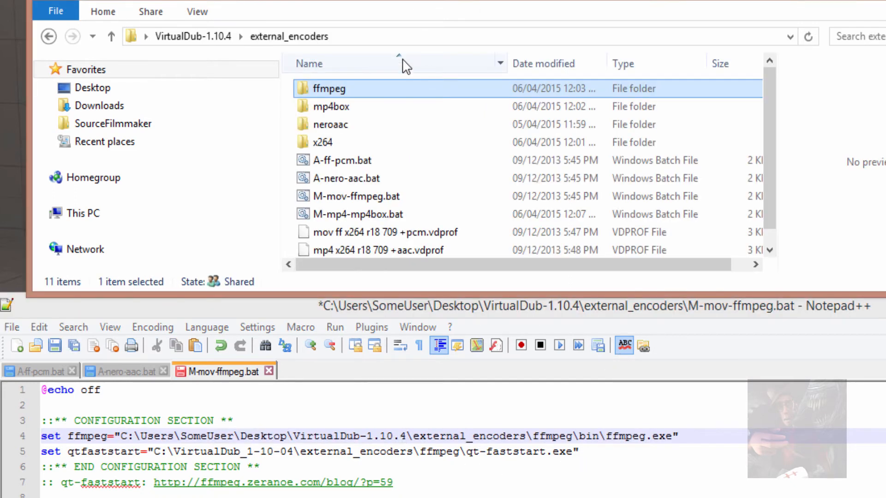
click(484, 37)
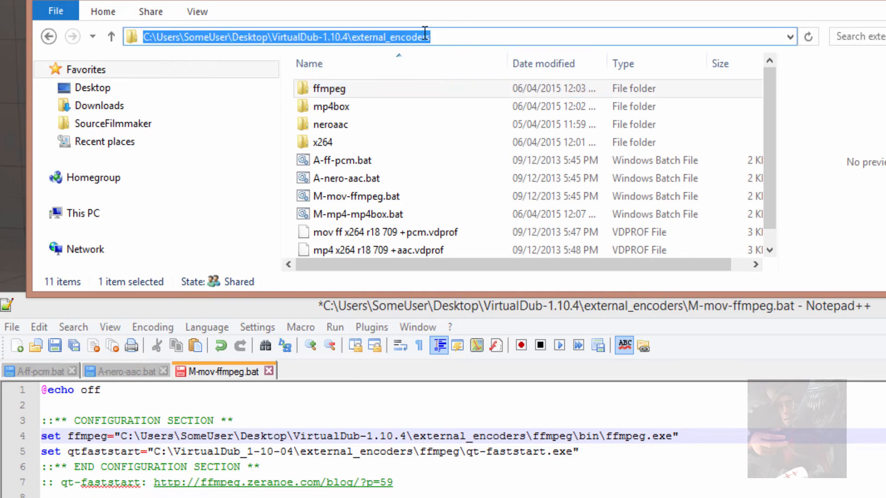
click(350, 95)
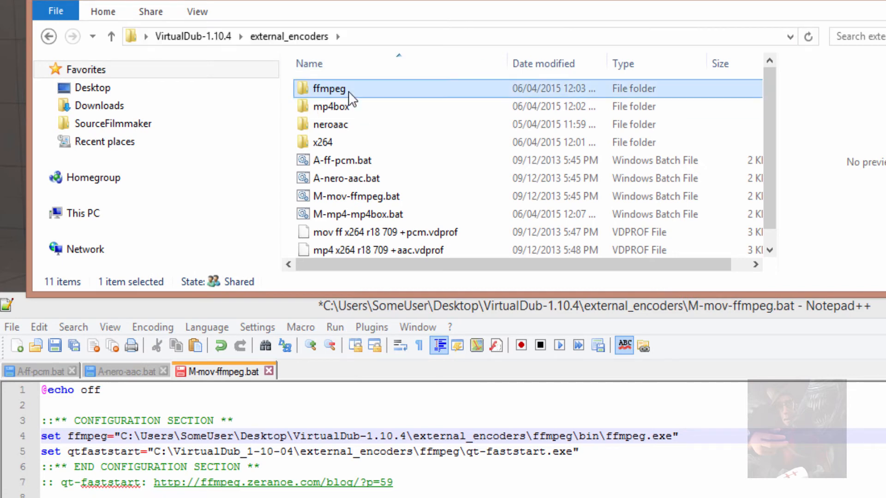
double_click(351, 94)
click(409, 38)
right_click(406, 40)
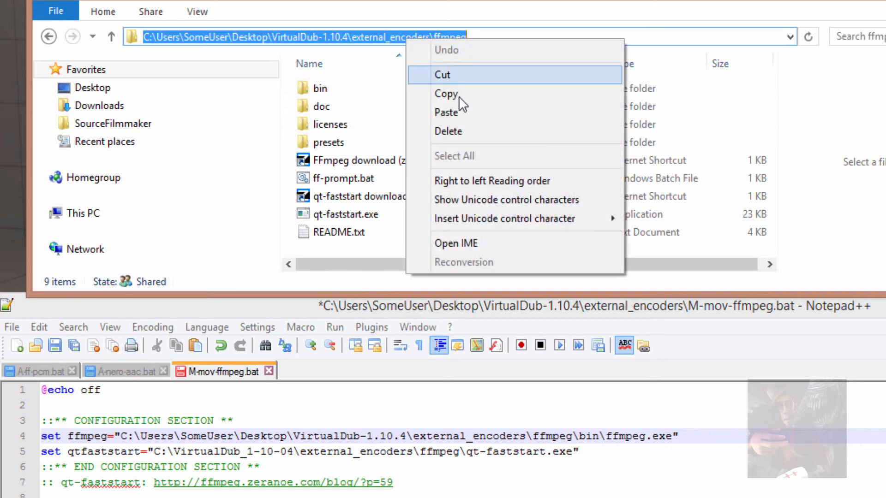
click(461, 92)
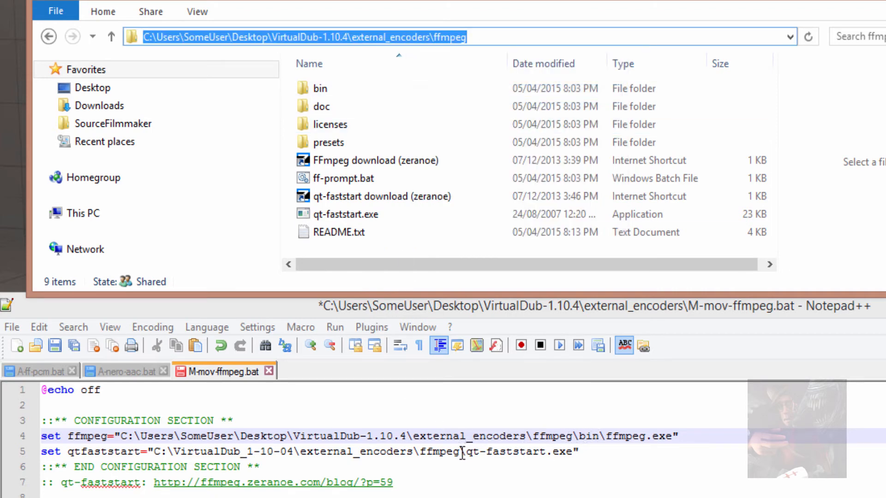
drag(462, 453, 153, 451)
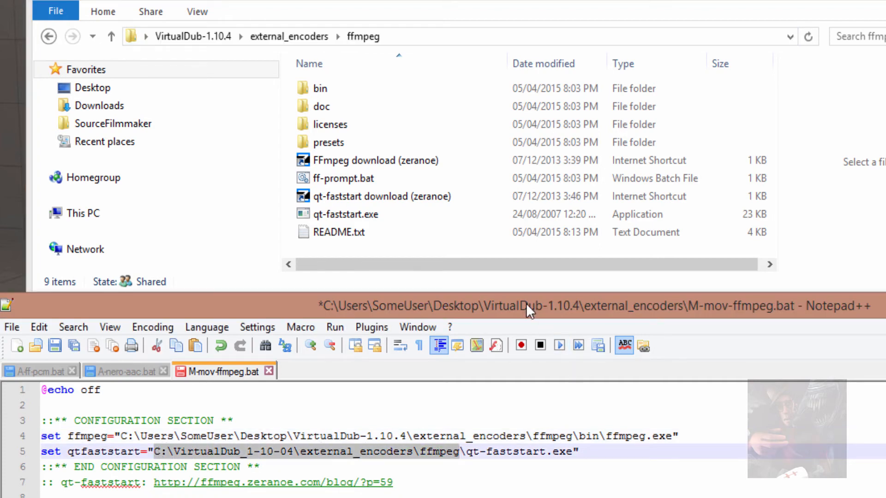
key(ctrl+v)
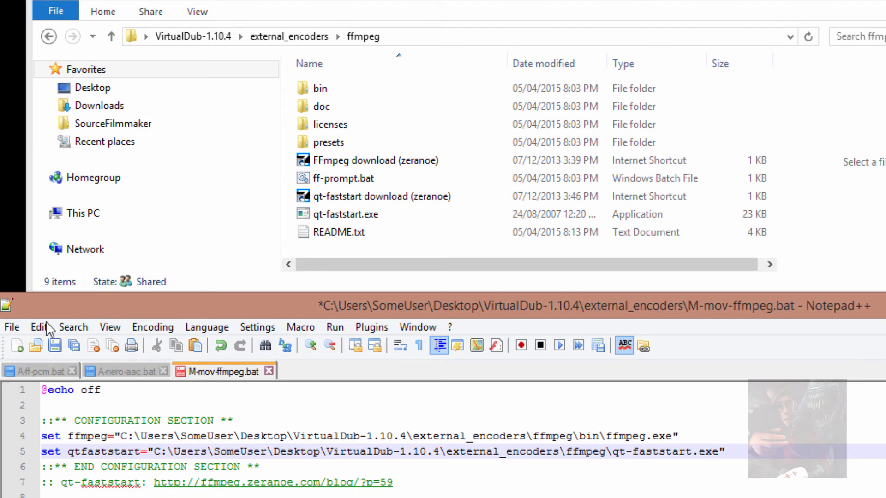
- Save M-mov-ffmpeg.bat and close it
click(12, 328)
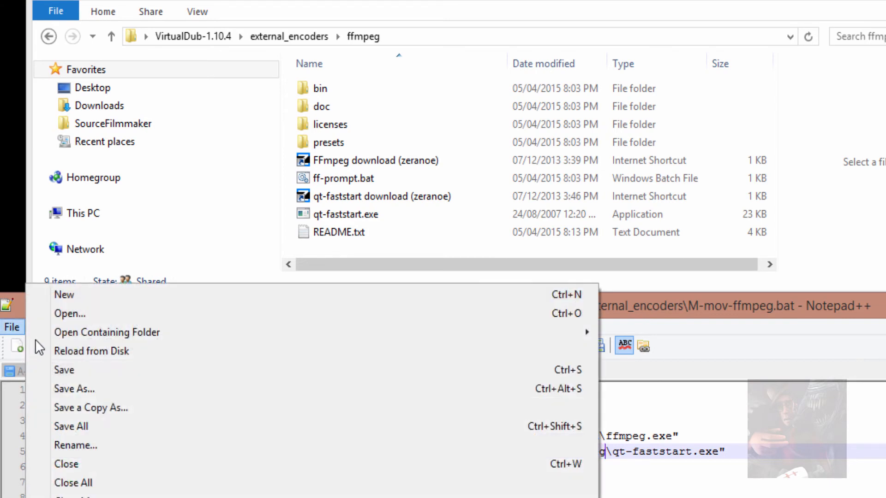
click(65, 370)
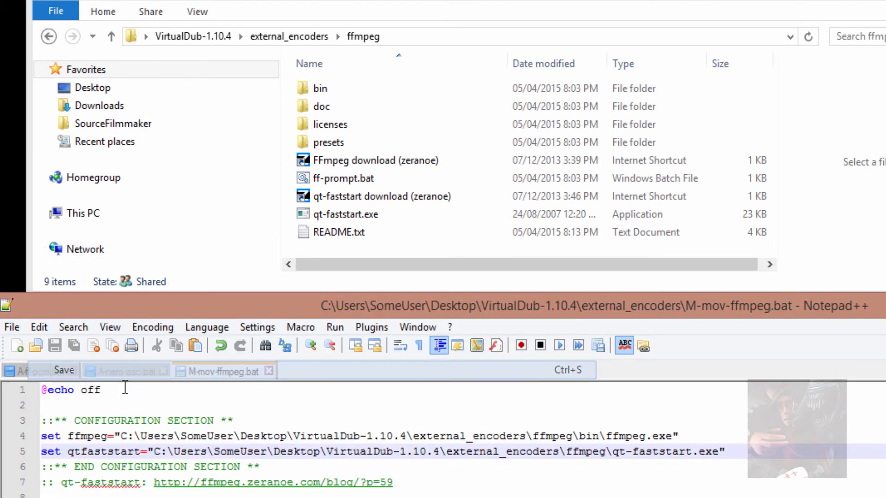
click(269, 372)
- Replace the folder part of the nero_aac path in A-nero-aac.bat with the copied address of external_encoders\neroaac, keeping \neroAacEnc.exe
click(309, 37)
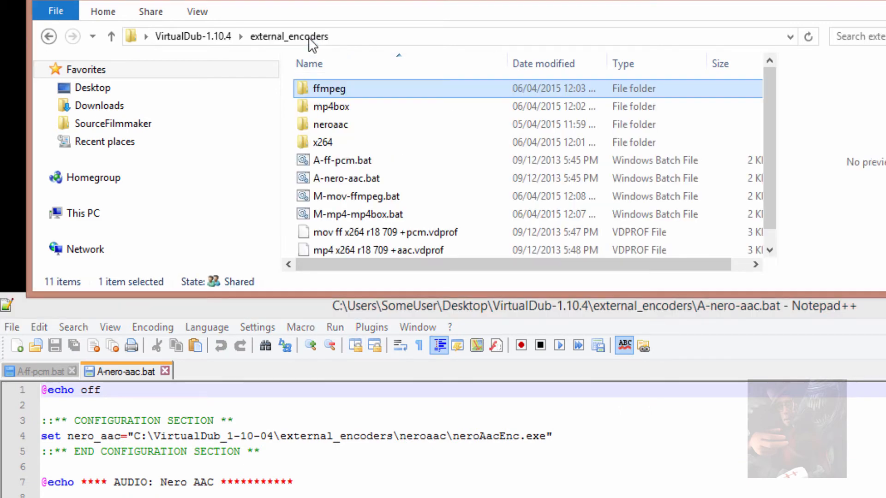
double_click(344, 124)
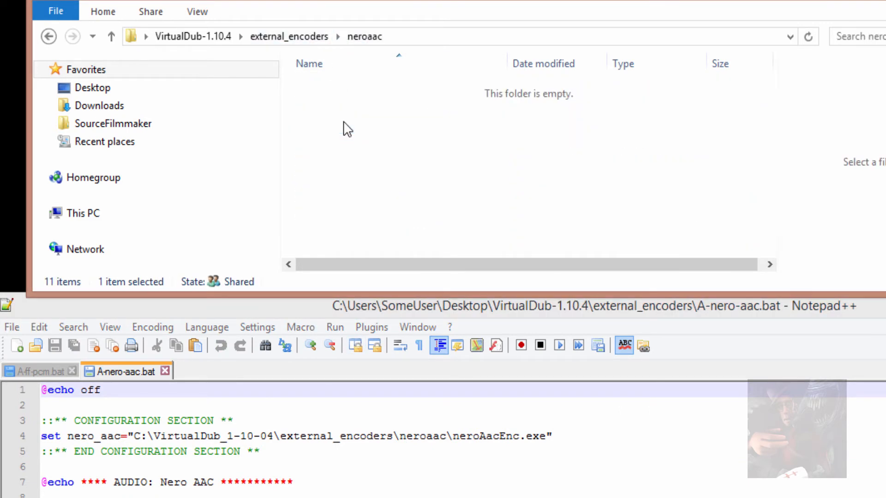
click(427, 41)
right_click(445, 36)
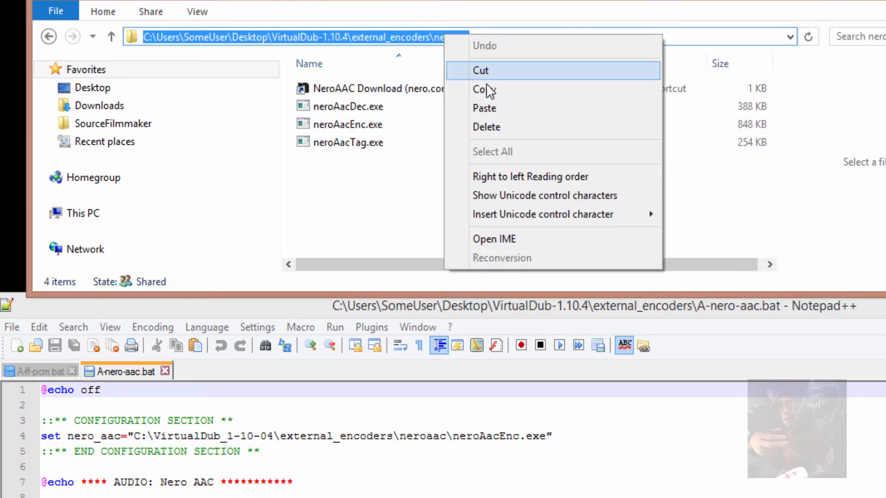
click(488, 89)
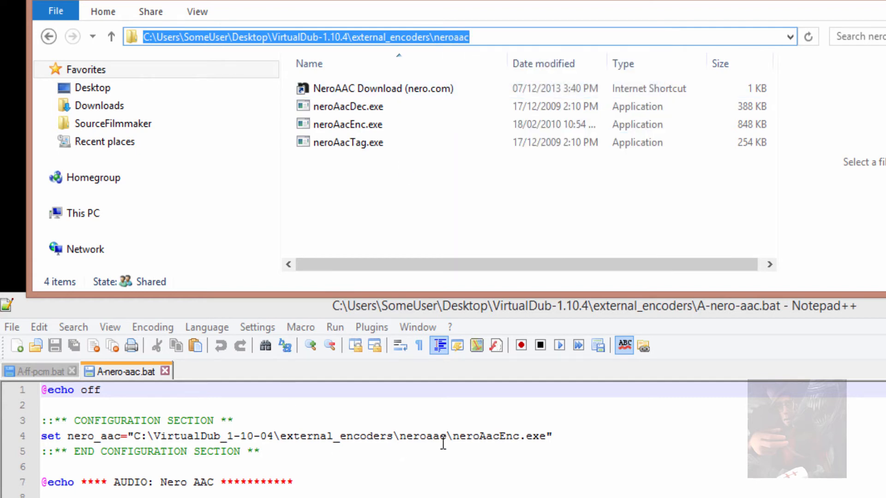
drag(447, 436, 141, 436)
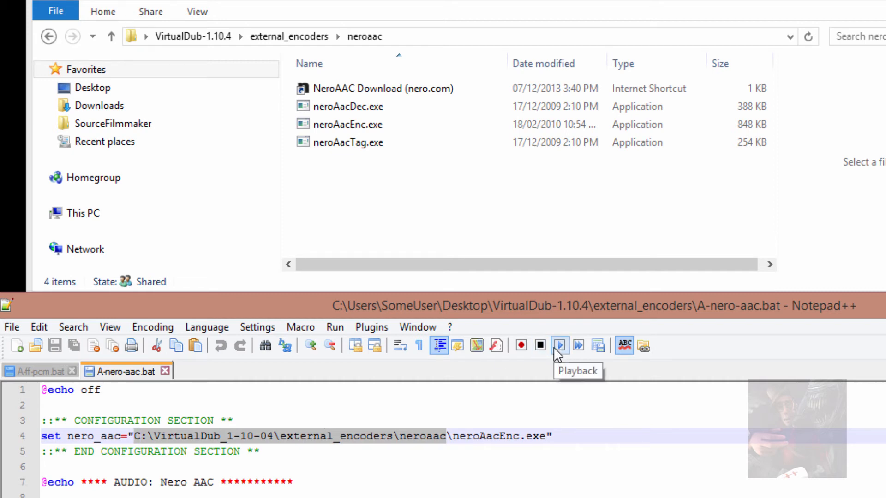
key(ctrl+v)
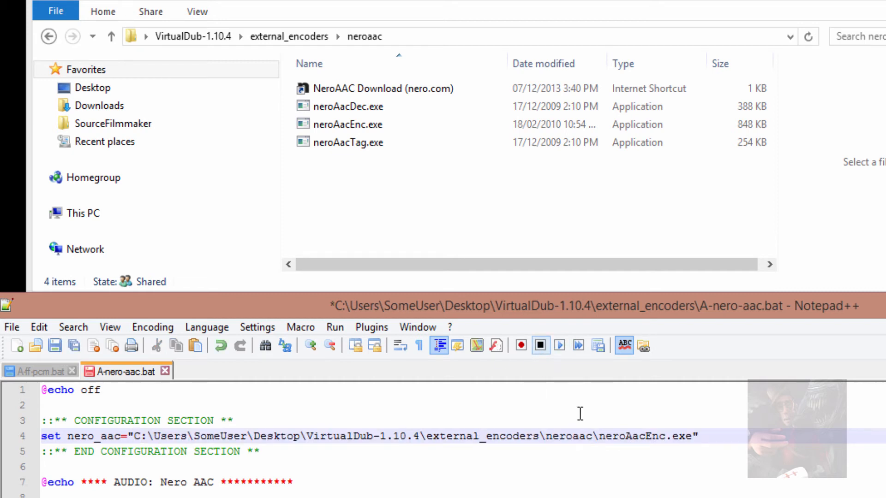
- Save the changes to A-nero-aac.bat
click(11, 327)
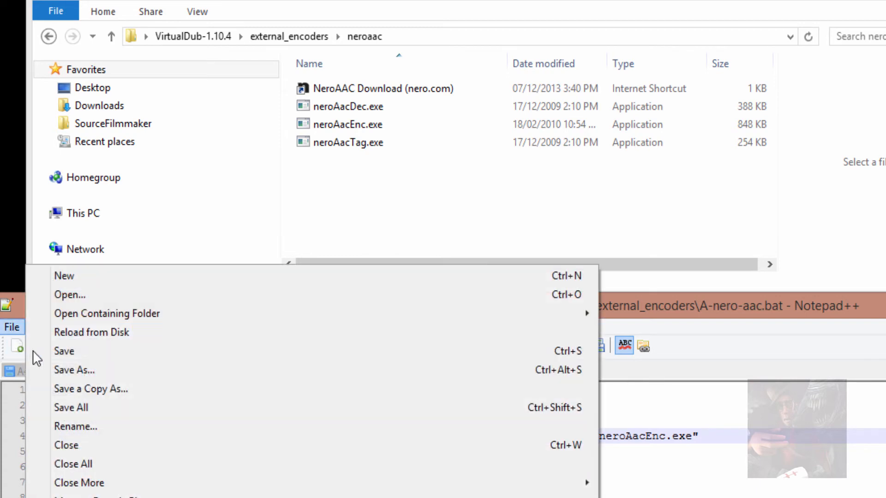
click(71, 353)
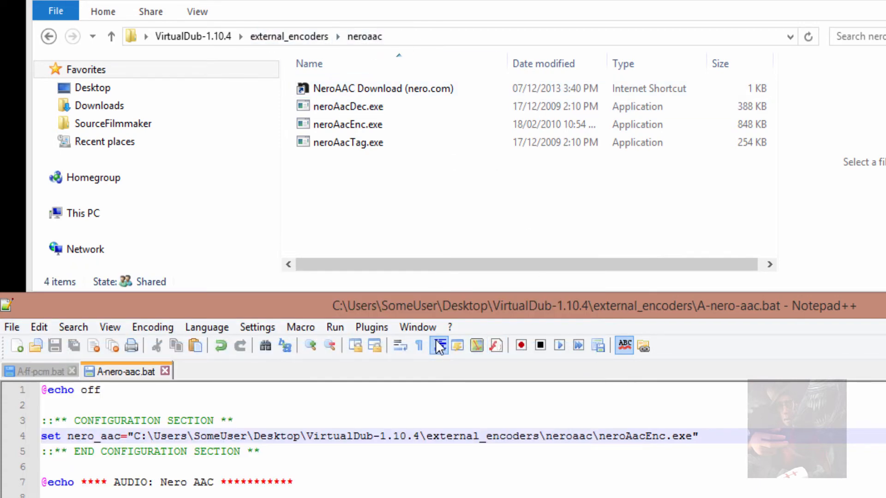
click(20, 330)
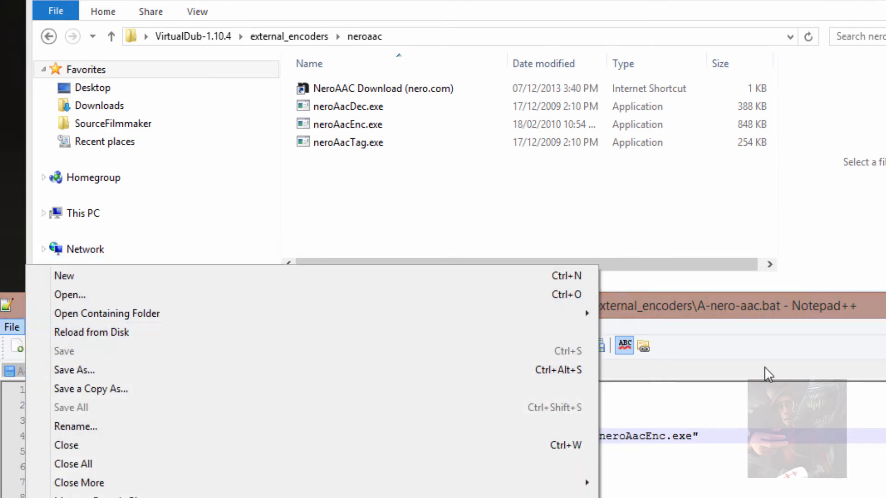
- Close A-nero-aac.bat and copy the folder address of external_encoders\ffmpeg\bin for use in A-ff-pcm.bat
click(767, 370)
click(165, 371)
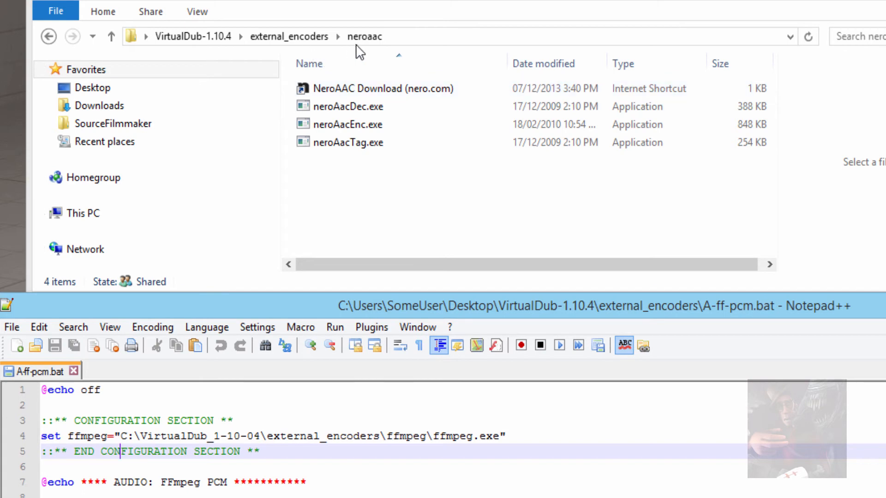
click(315, 38)
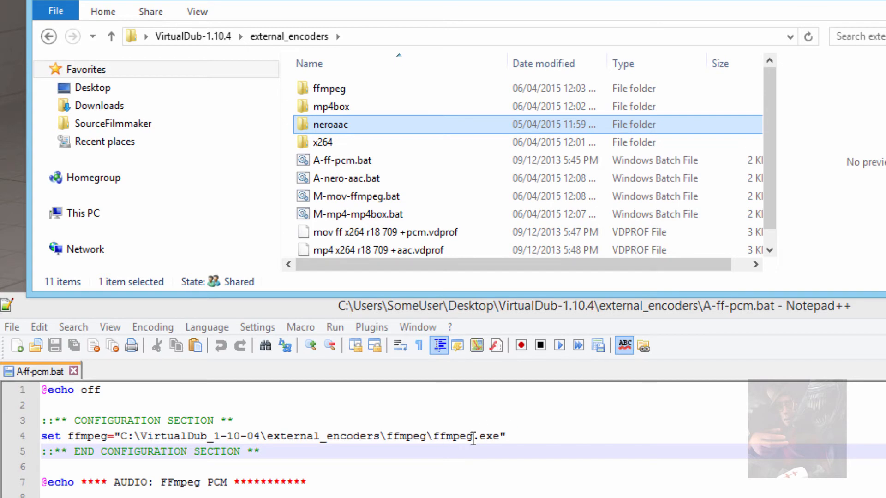
double_click(351, 89)
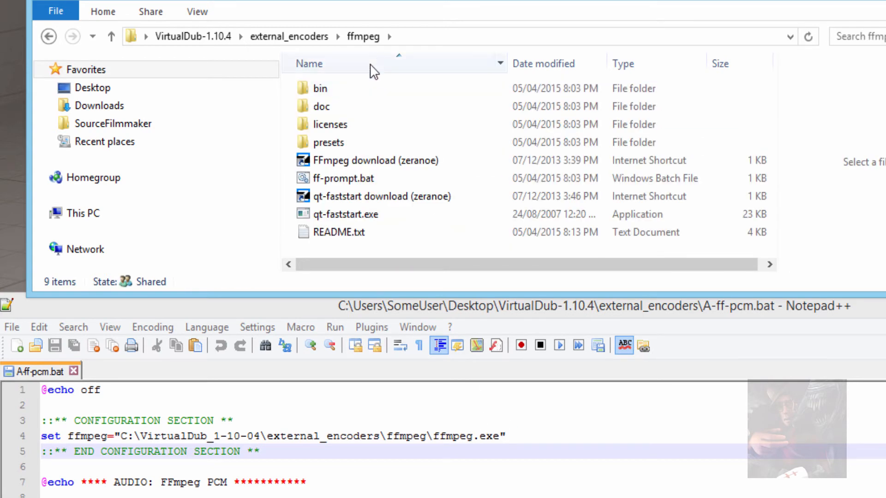
double_click(326, 88)
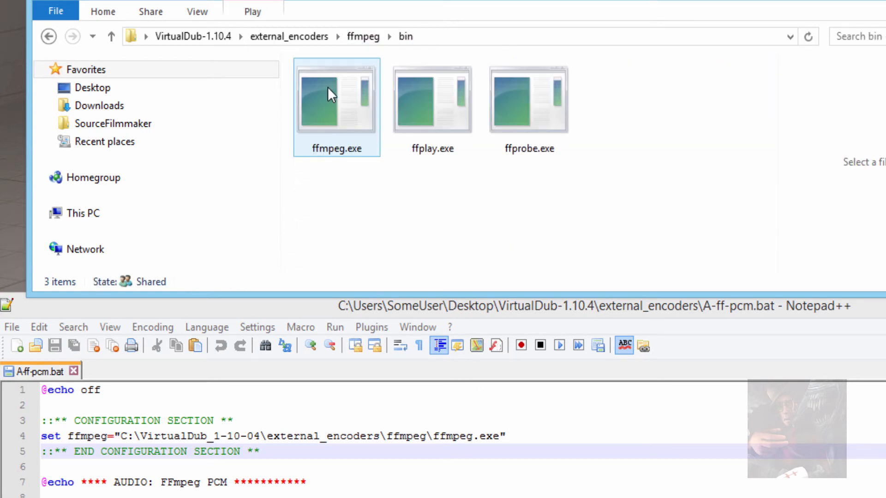
click(434, 36)
right_click(414, 35)
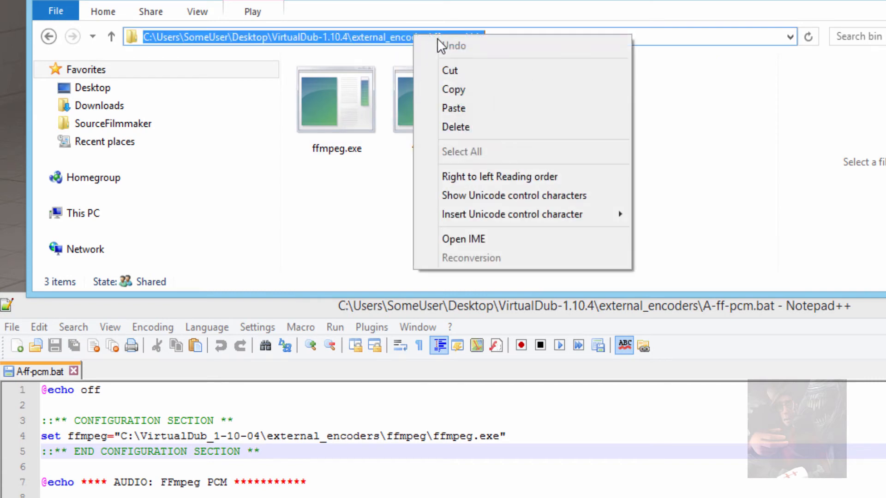
click(473, 92)
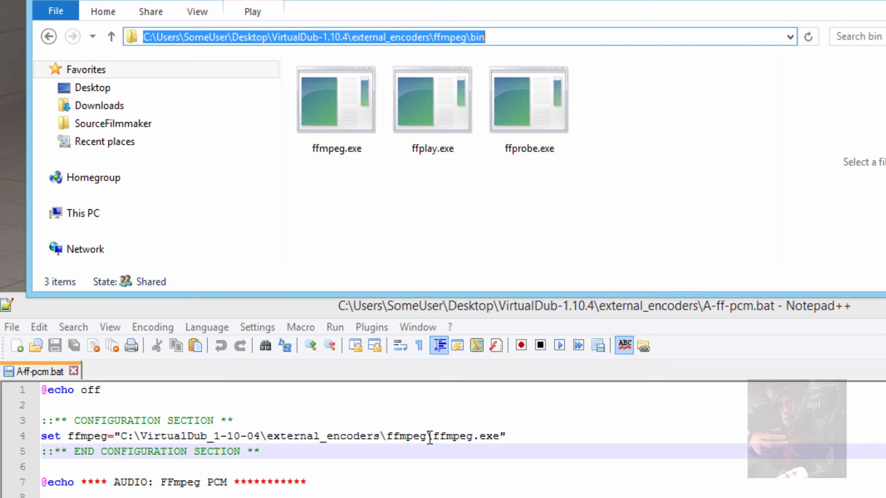
- Replace the folder part of the ffmpeg path in A-ff-pcm.bat with the copied address, keeping \ffmpeg.exe, save it, and close the folder window
drag(426, 436, 127, 437)
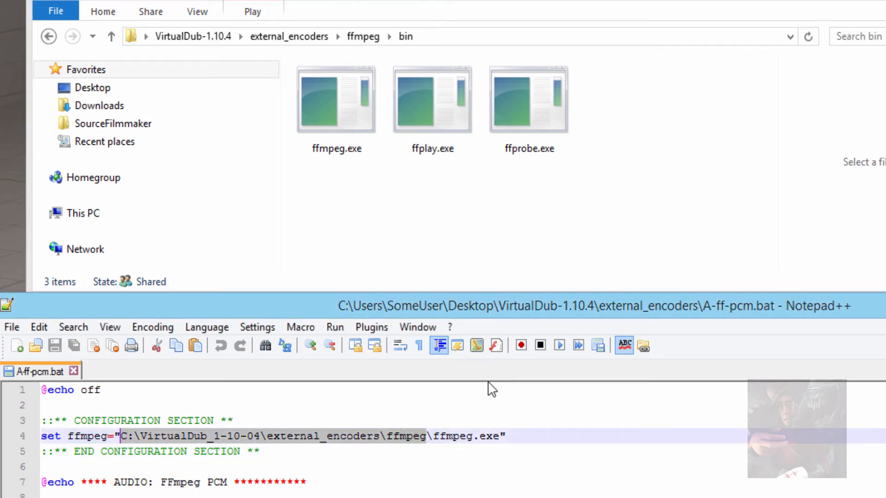
key(ctrl+v)
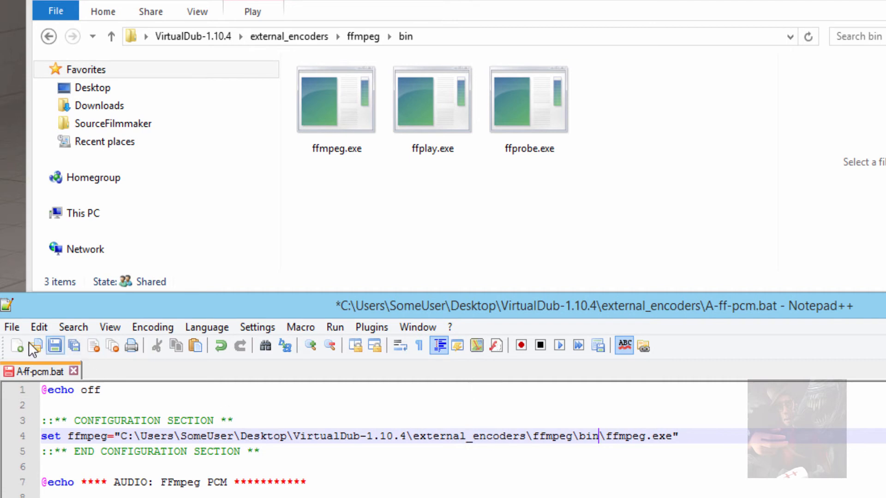
click(11, 328)
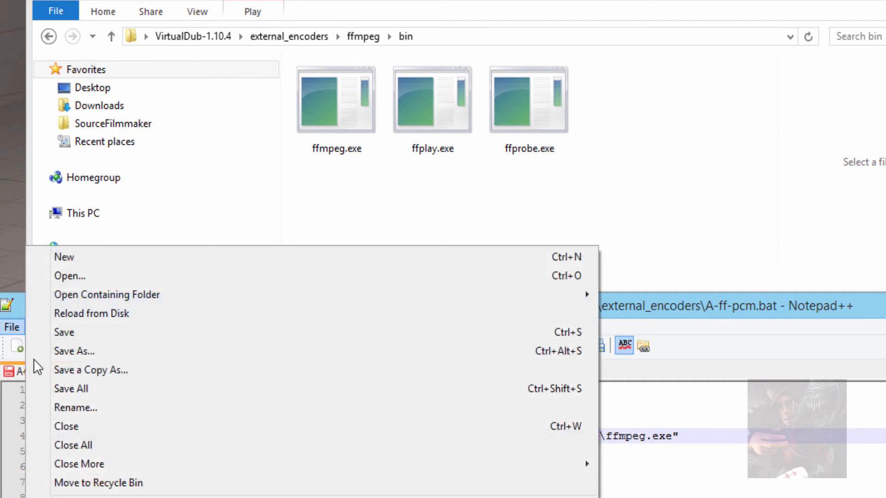
click(63, 332)
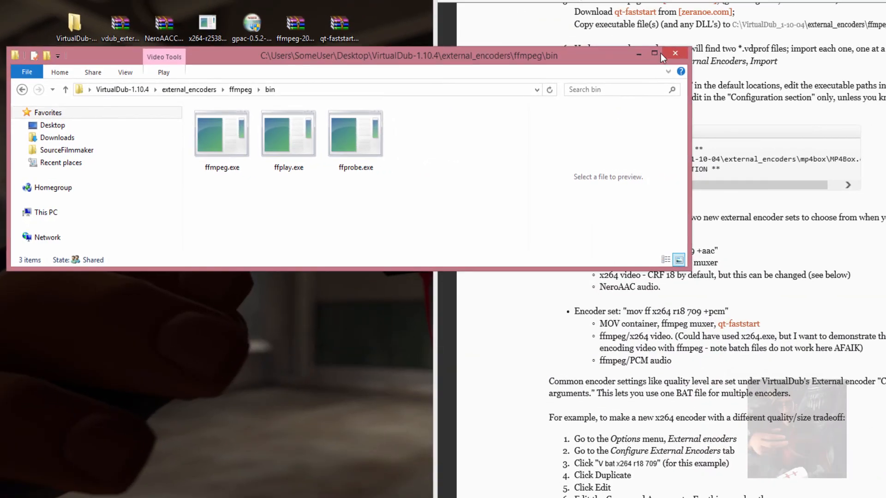
click(676, 53)
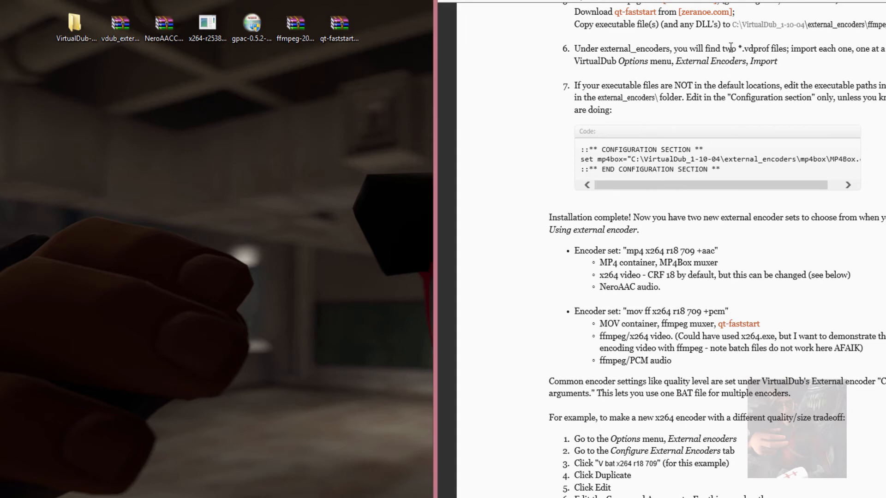
- Read the import instruction in step 6 of the guide and locate the two .vdprof files in VirtualDub-1.10.4\external_encoders
scroll(731, 46, up, 2)
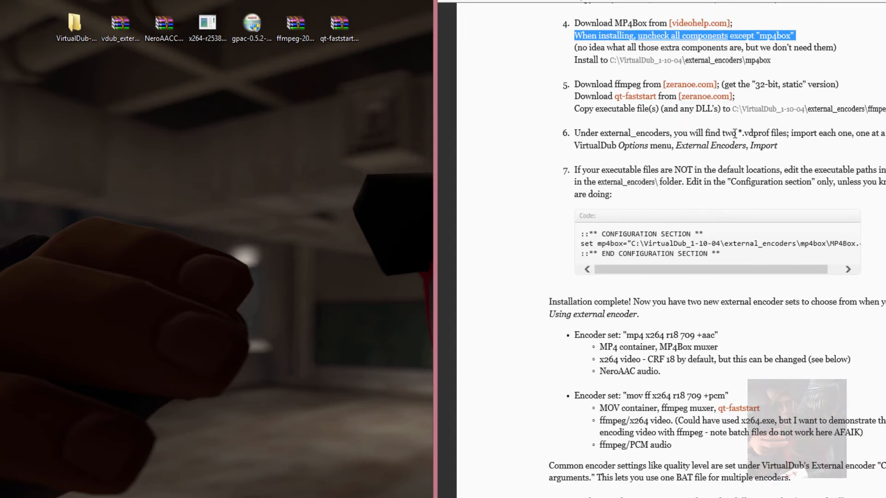
drag(770, 133, 743, 132)
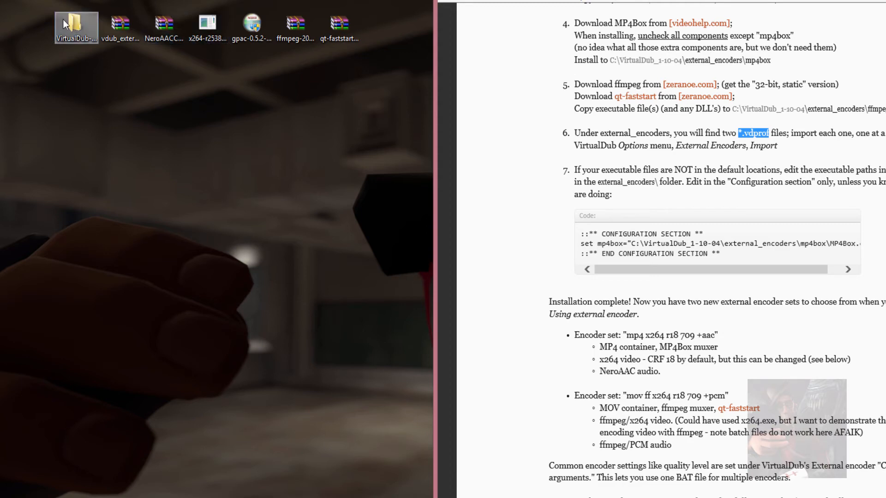
double_click(75, 27)
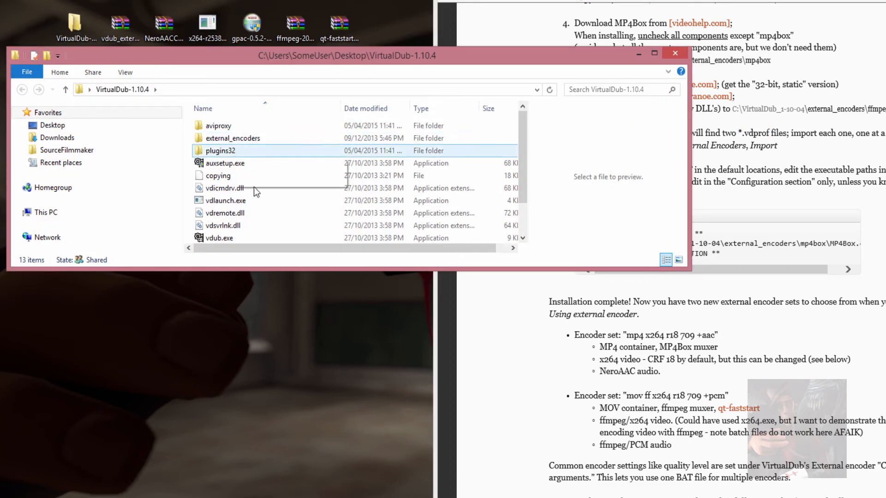
double_click(232, 138)
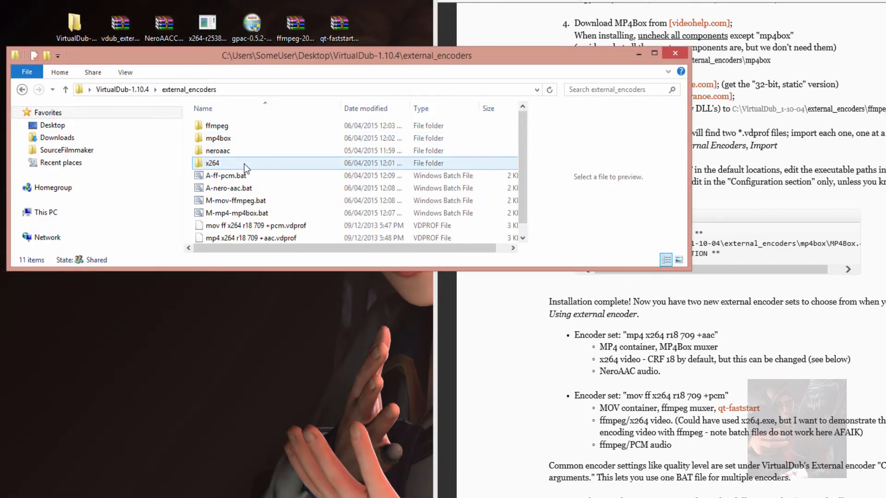
scroll(286, 179, down, 1)
click(279, 211)
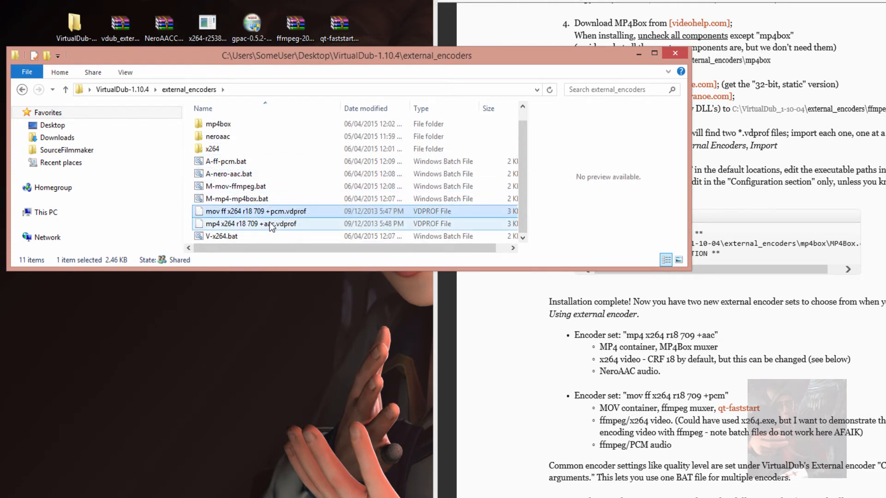
click(270, 228)
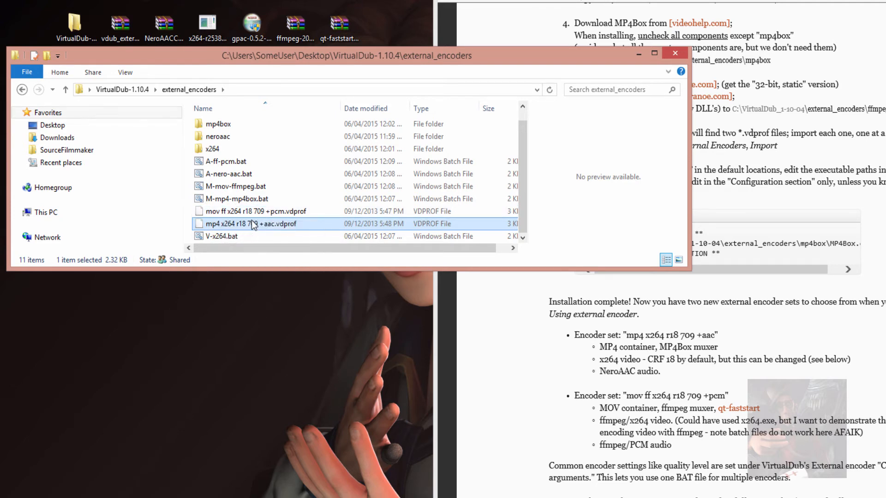
- Open mp4 x264 r18 709 +aac.vdprof in Notepad++ and examine the program paths of its video, audio and multiplexer profiles
right_click(262, 224)
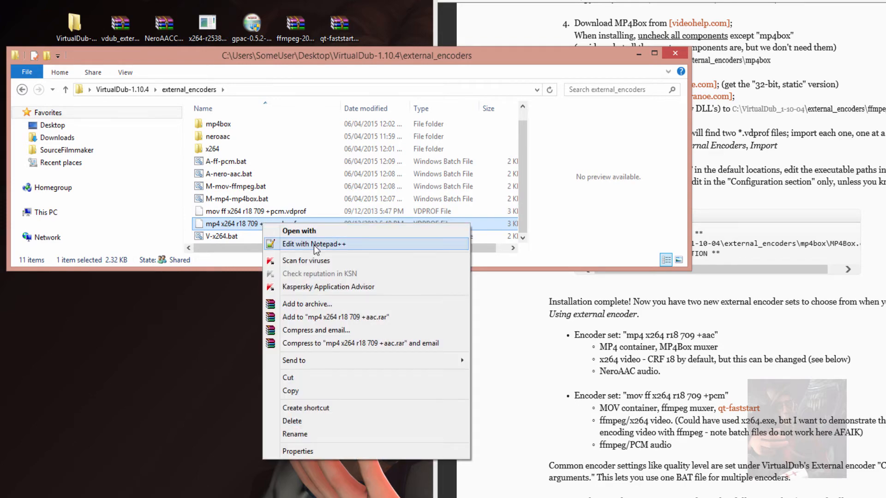
click(313, 245)
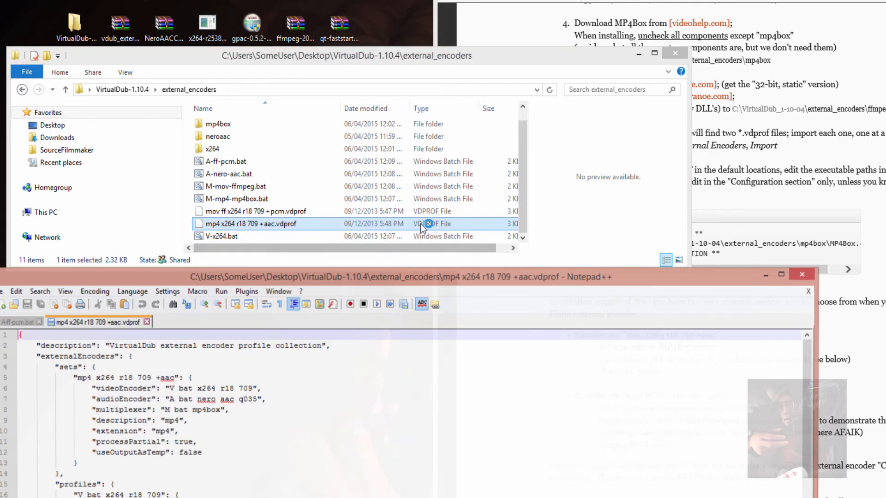
drag(342, 276, 328, 45)
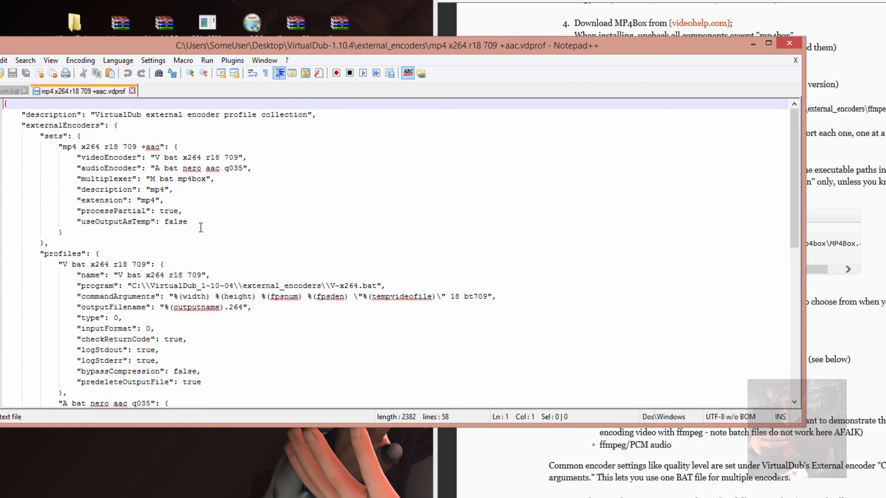
scroll(201, 228, down, 2)
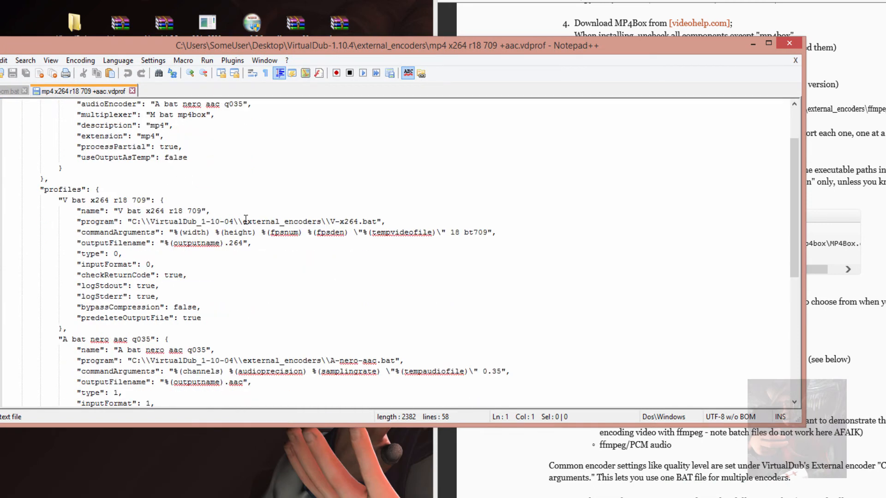
drag(132, 221, 321, 221)
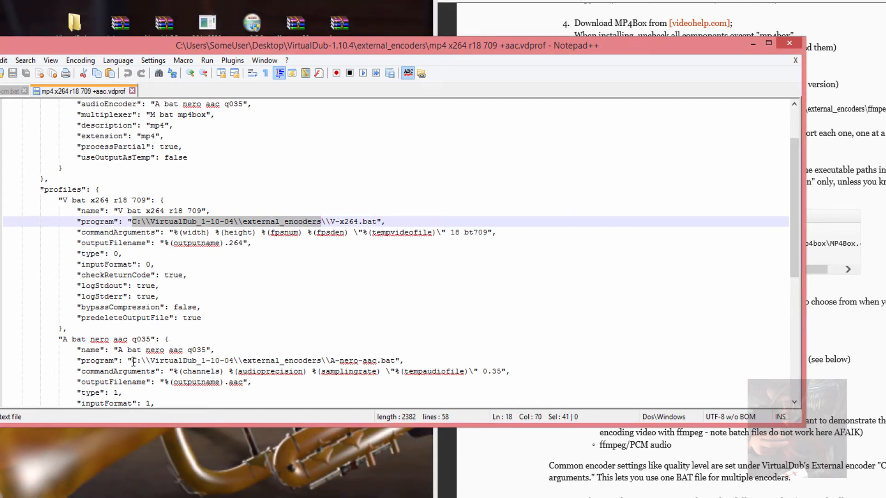
drag(133, 361, 317, 363)
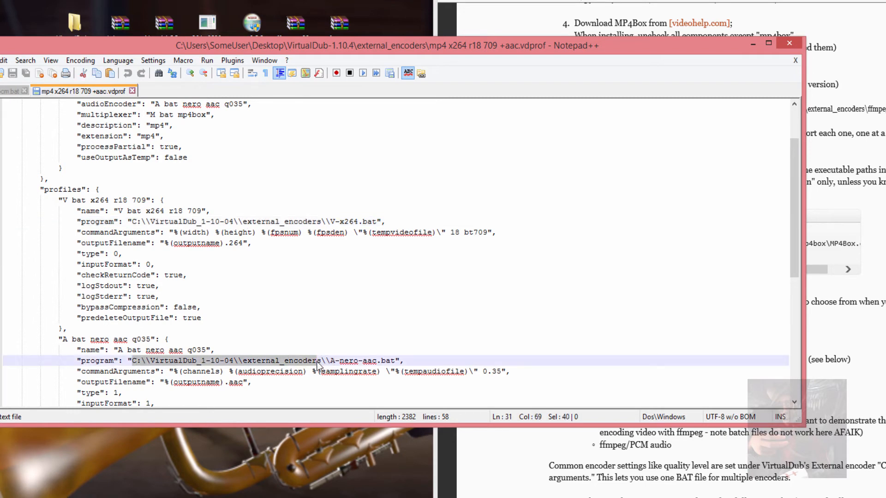
scroll(377, 279, down, 6)
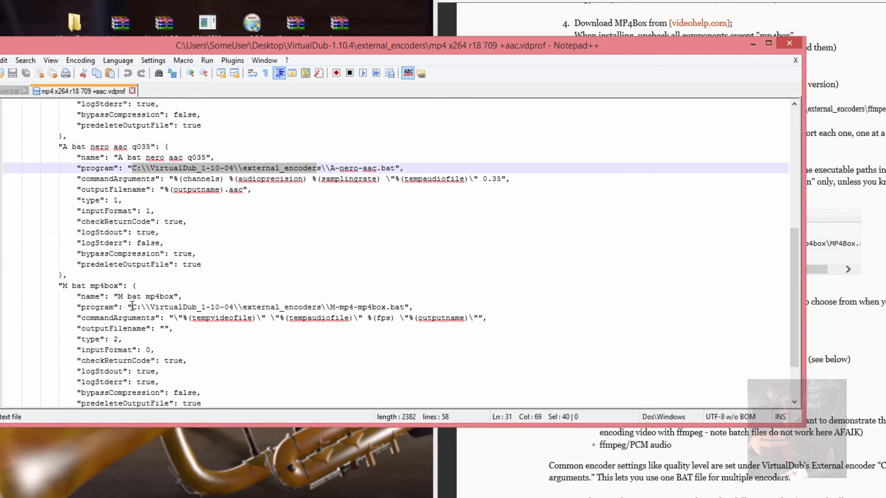
drag(133, 306, 323, 307)
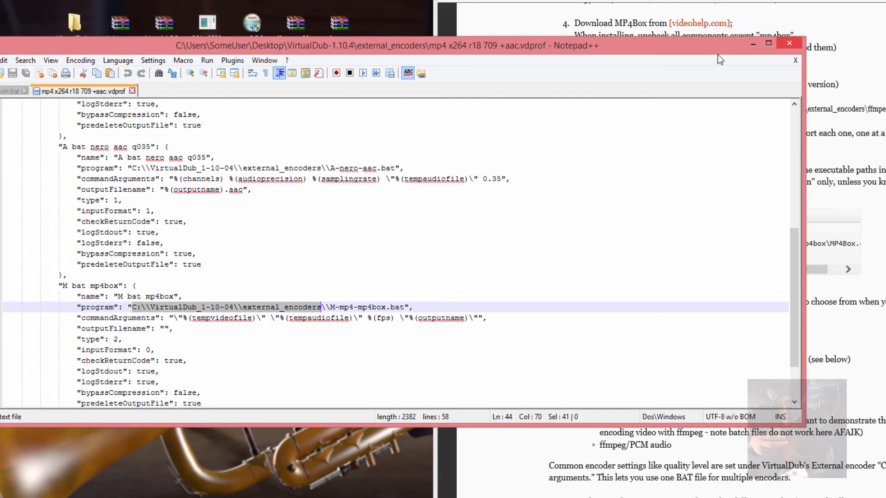
- Close mp4 x264 r18 709 +aac.vdprof and A-ff-pcm.bat, and exit the text editor
click(131, 91)
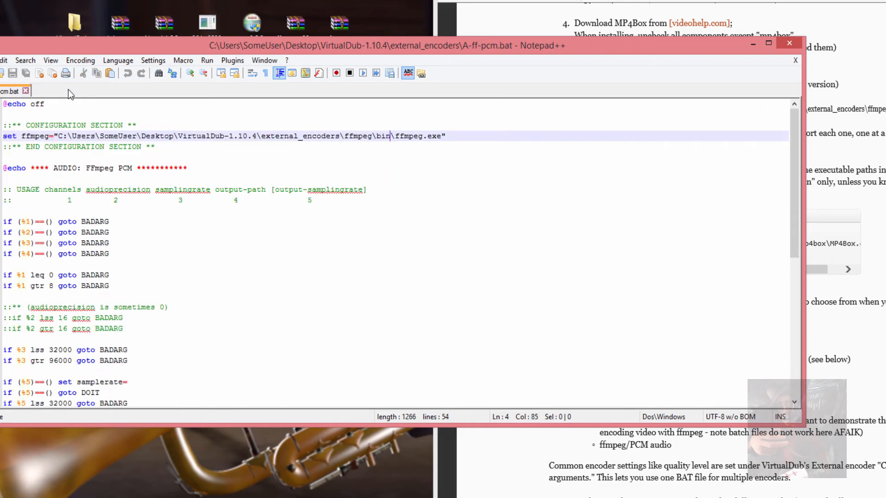
click(26, 90)
click(789, 42)
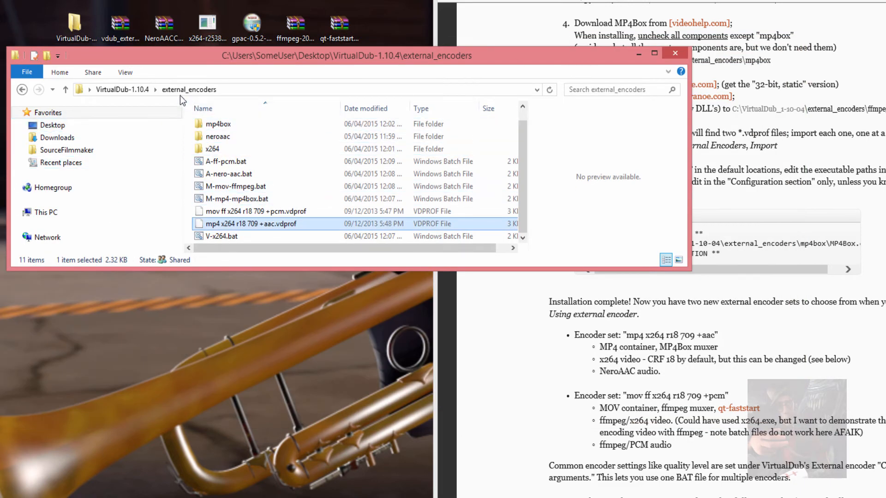
- Launch VirtualDub.exe from the VirtualDub-1.10.4 folder, then reposition its window and make it narrower
click(127, 89)
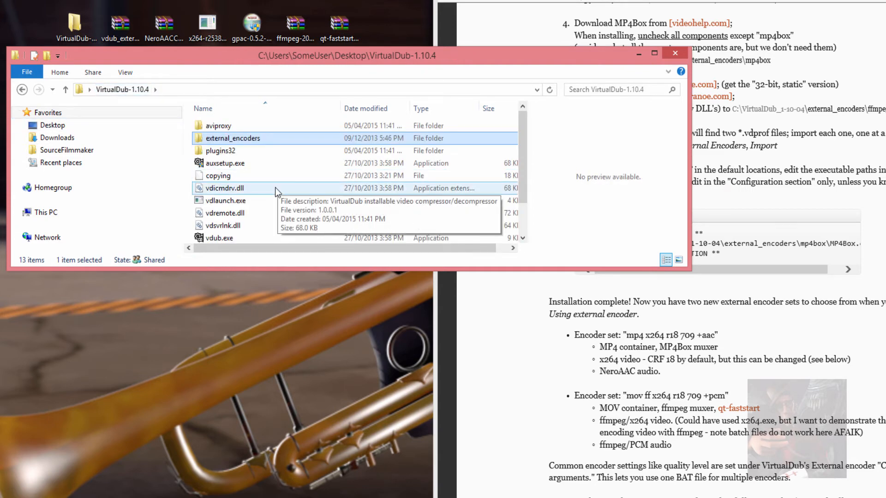
scroll(274, 198, down, 1)
click(234, 226)
double_click(234, 225)
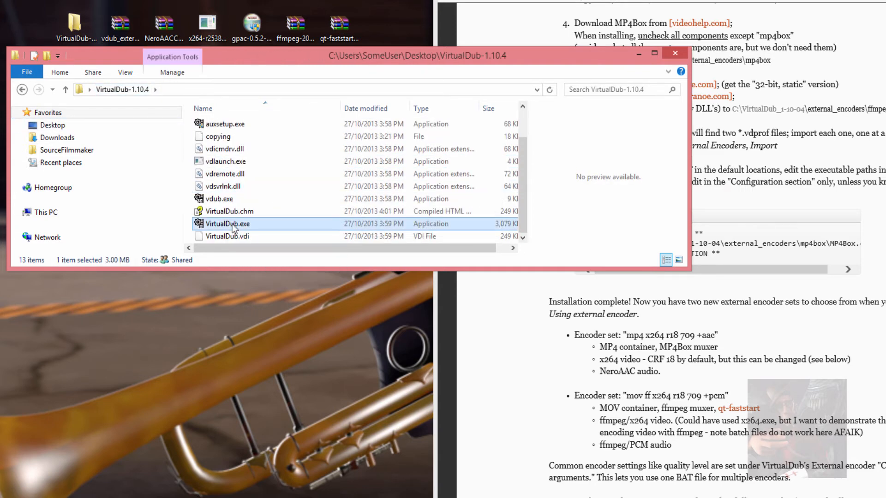
click(487, 290)
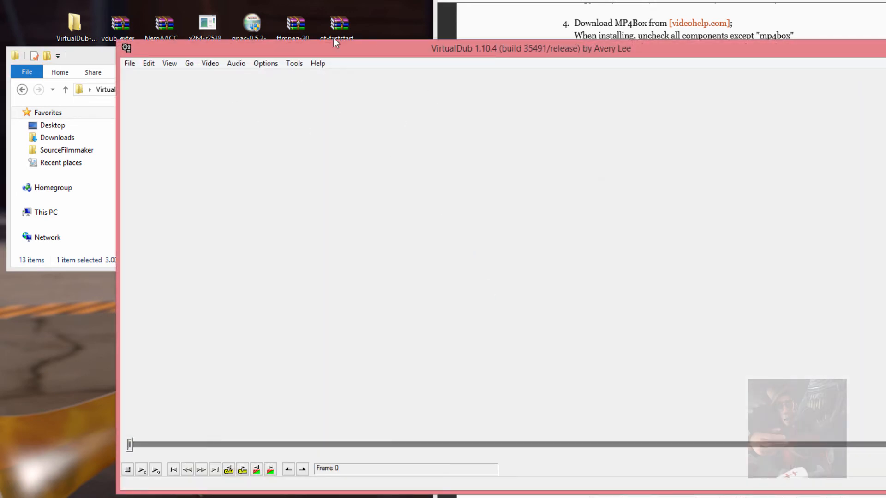
drag(383, 42, 223, 35)
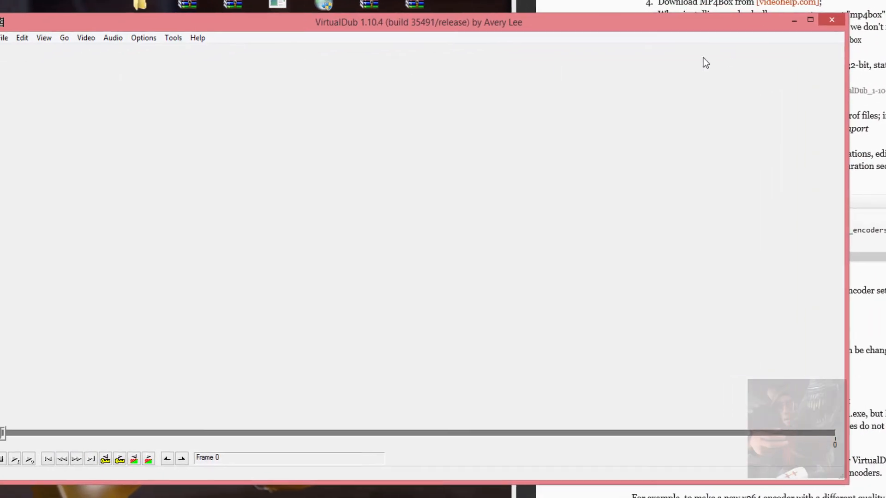
drag(848, 87, 742, 71)
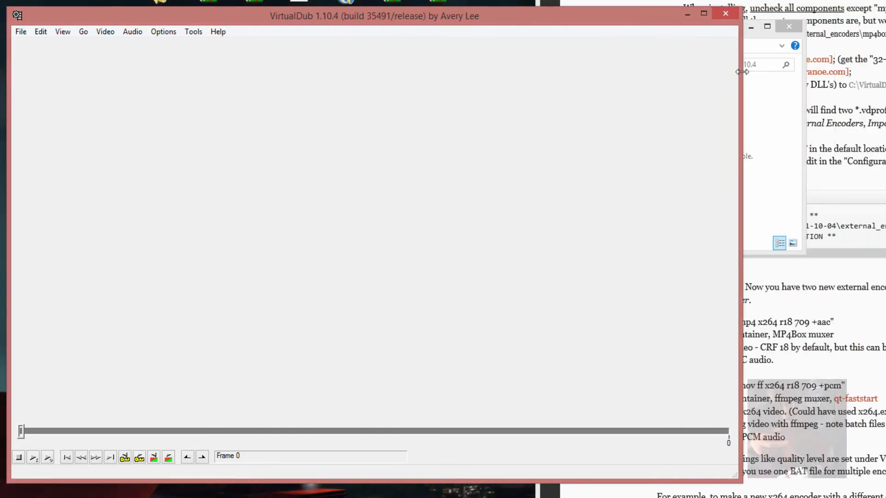
- Import the mov ff x264 r18 709 +pcm.vdprof profile from VirtualDub-1.10.4\external_encoders into the external encoders configuration
click(162, 34)
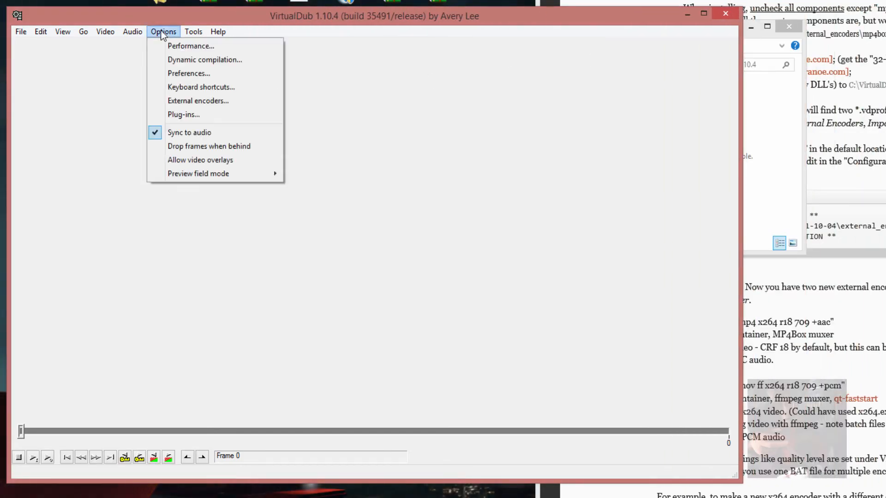
click(189, 101)
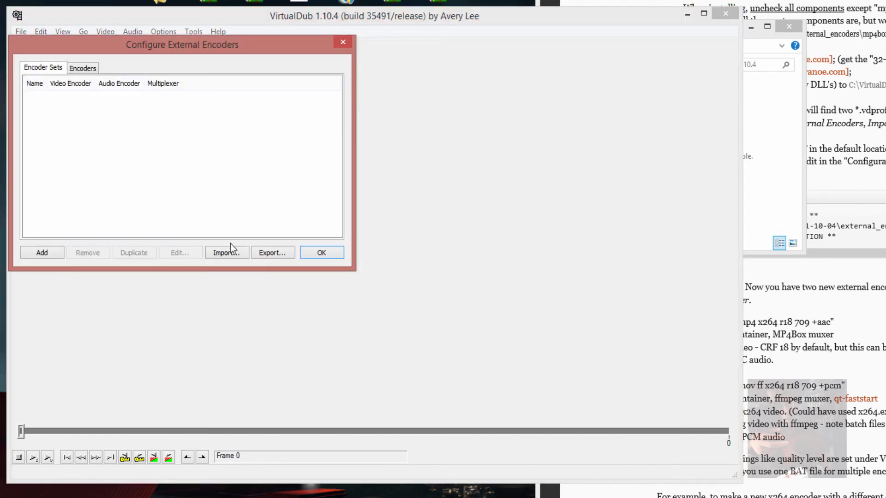
click(226, 253)
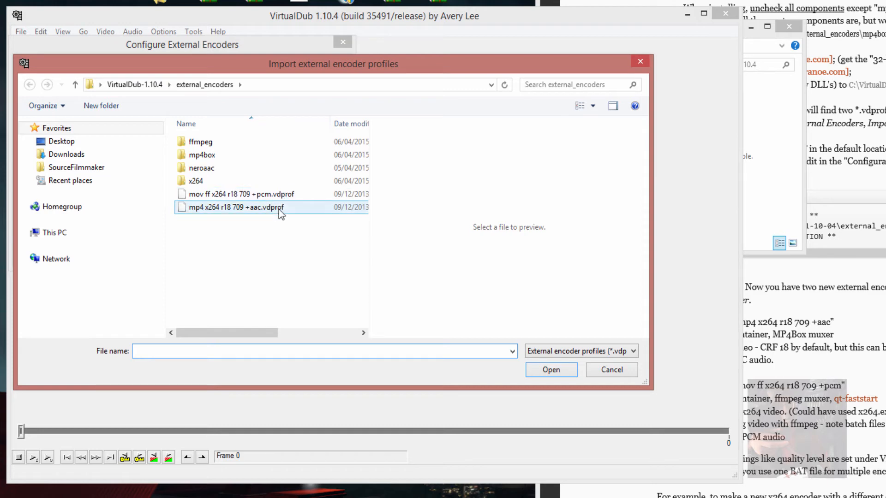
click(232, 197)
click(550, 369)
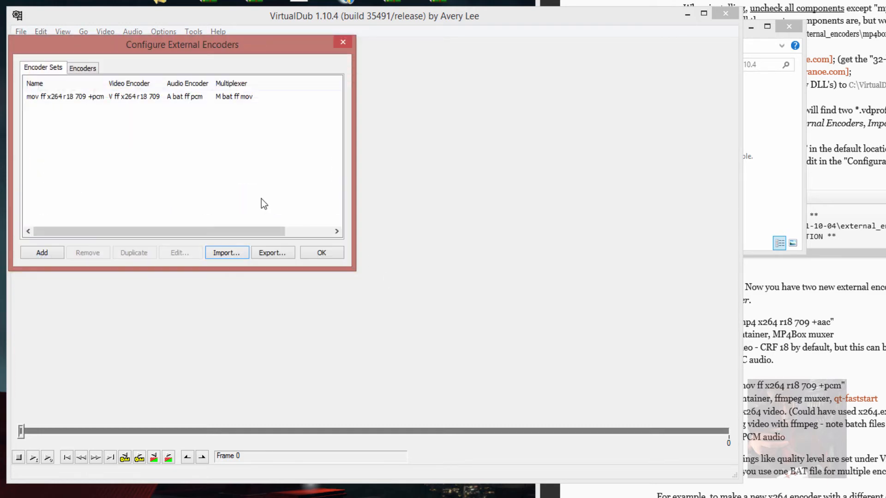
- Import the second external encoder profile, mp4 x264 r18 709 +aac.vdprof, from the same external_encoders folder
click(226, 255)
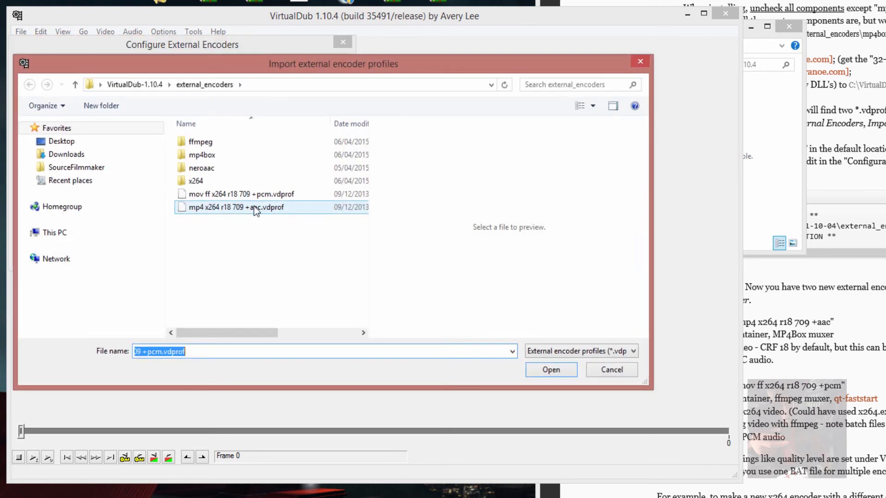
click(239, 210)
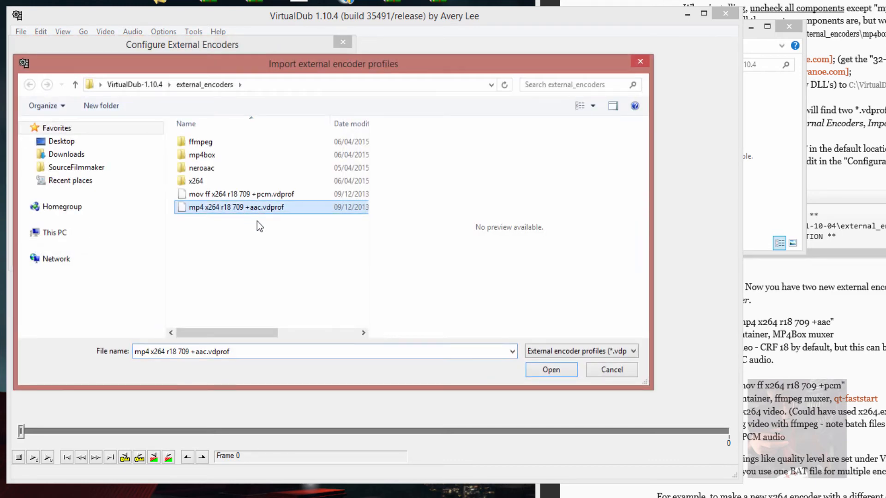
click(552, 368)
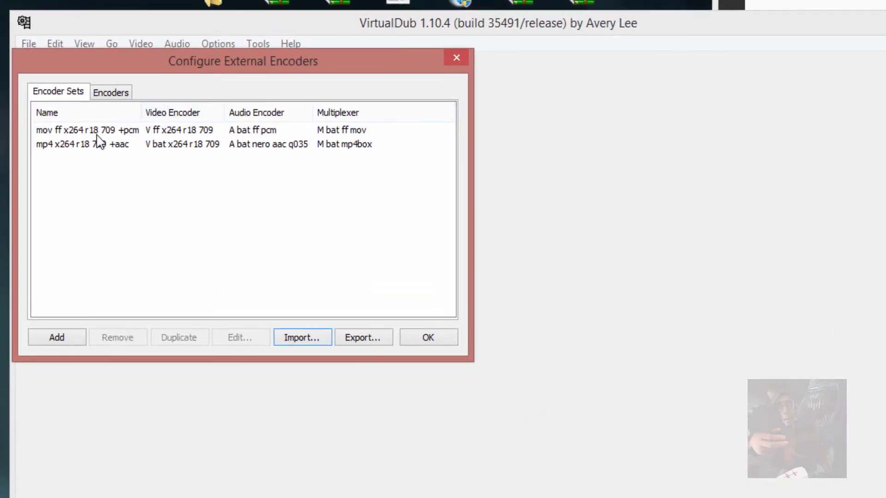
- Review the two imported encoder sets and examine the program paths in the individual encoders' command lines
click(94, 133)
click(90, 147)
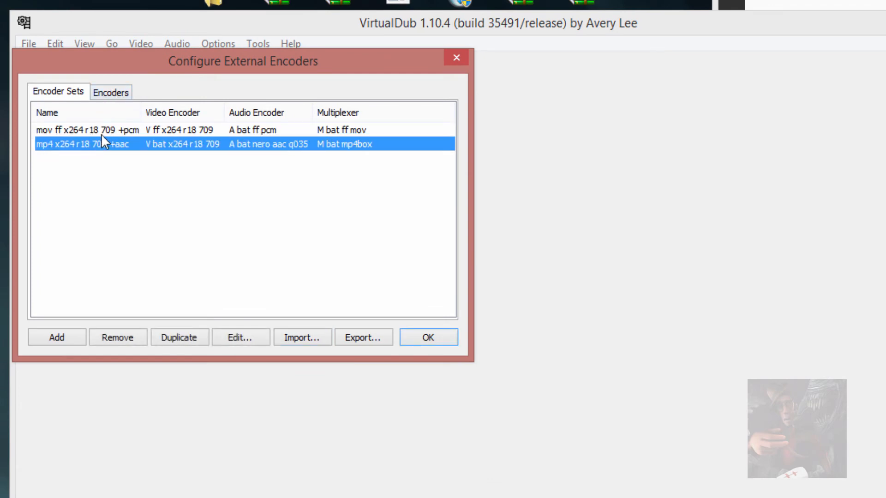
click(101, 133)
click(111, 93)
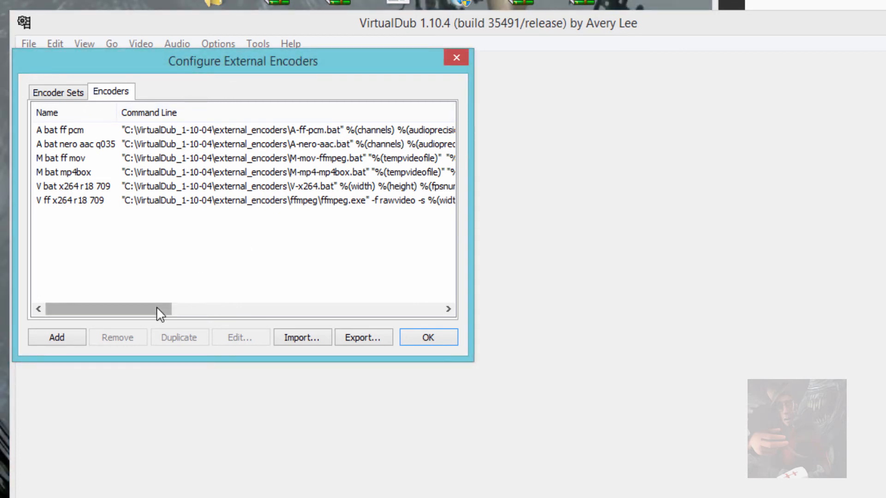
drag(156, 306, 187, 306)
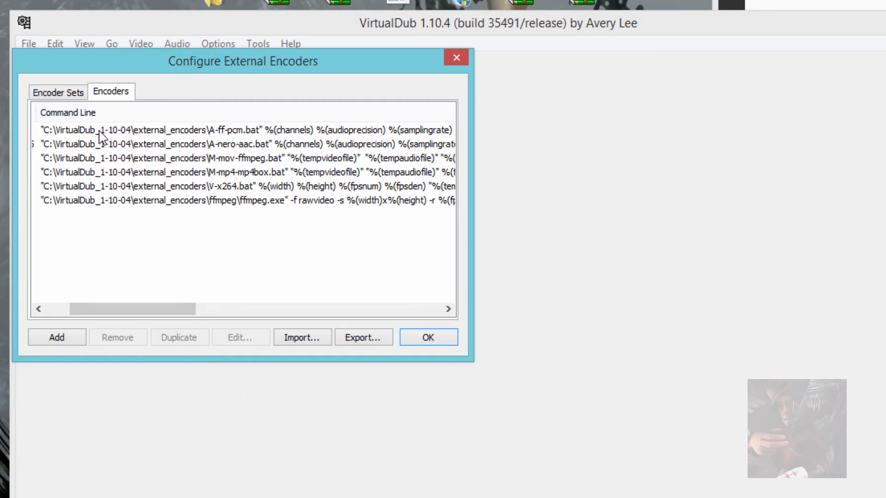
- Edit the A bat ff pcm encoder and browse for A-ff-pcm.bat in VirtualDub-1.10.4\external_encoders as its program, filtering the files by *.bat
click(99, 132)
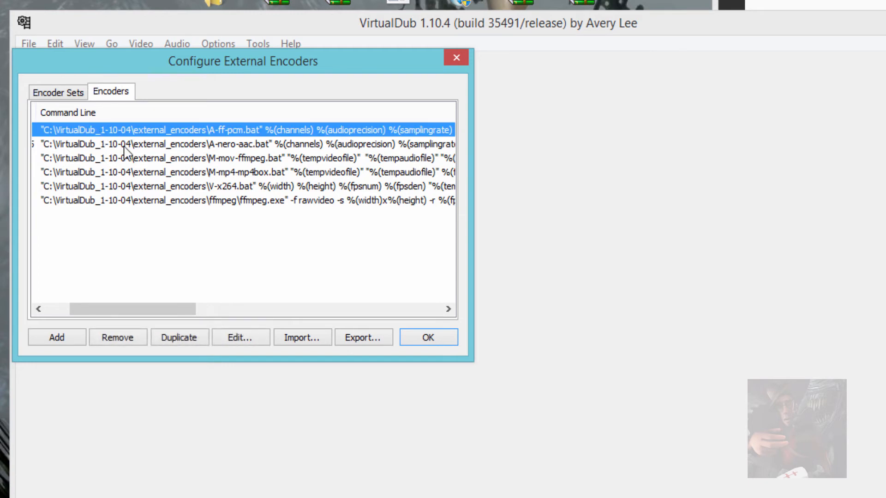
click(236, 341)
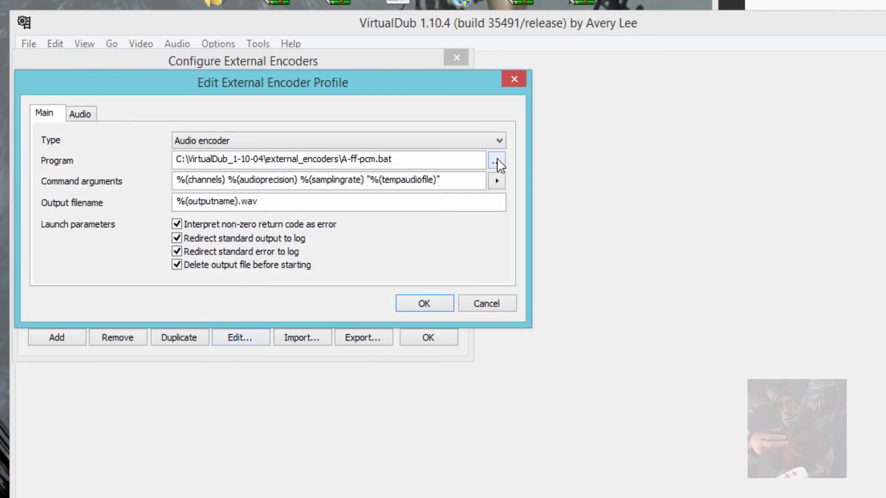
click(495, 161)
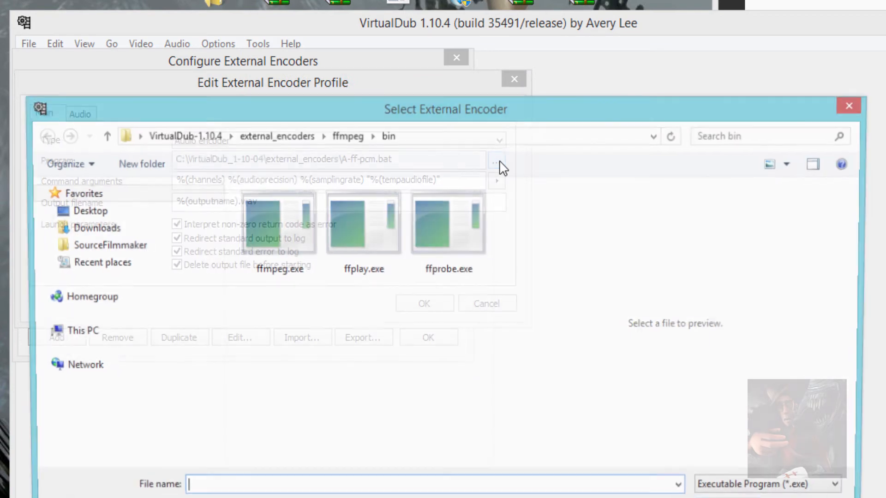
click(286, 137)
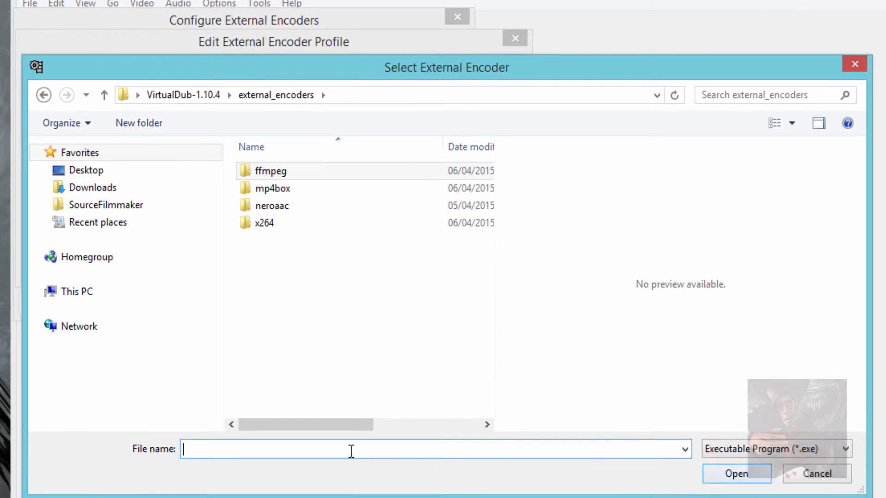
text(*)
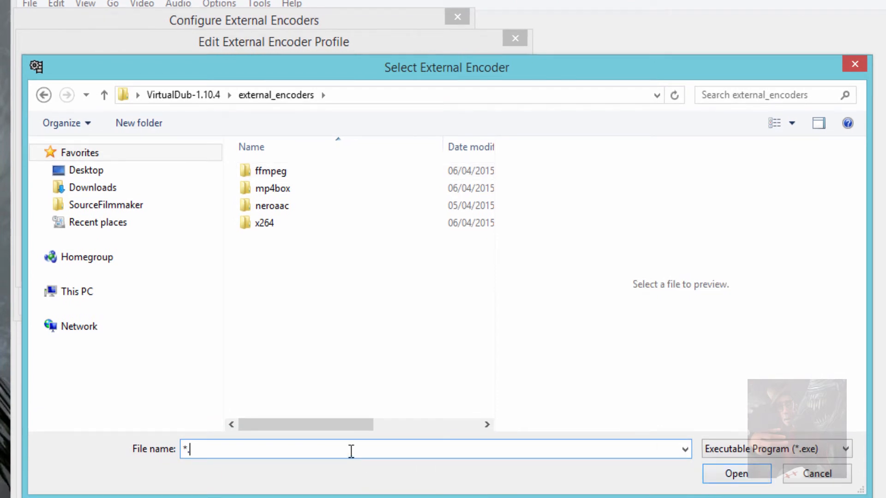
key(Return)
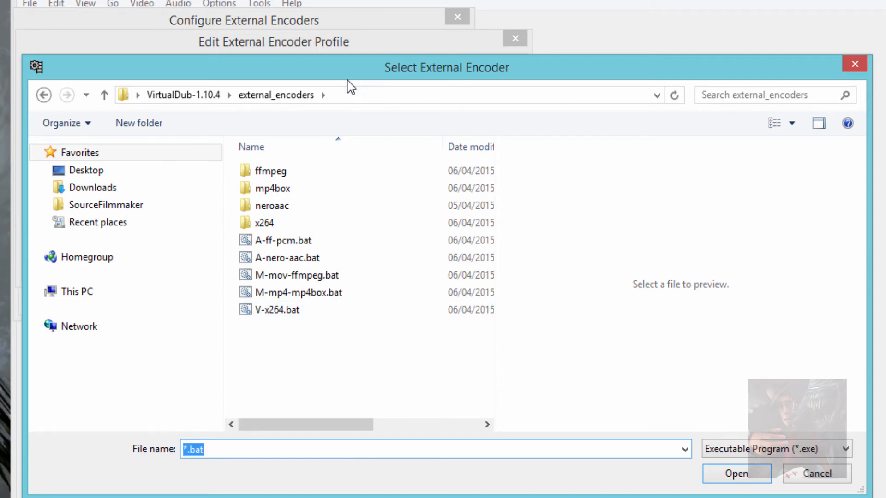
drag(352, 83, 333, 156)
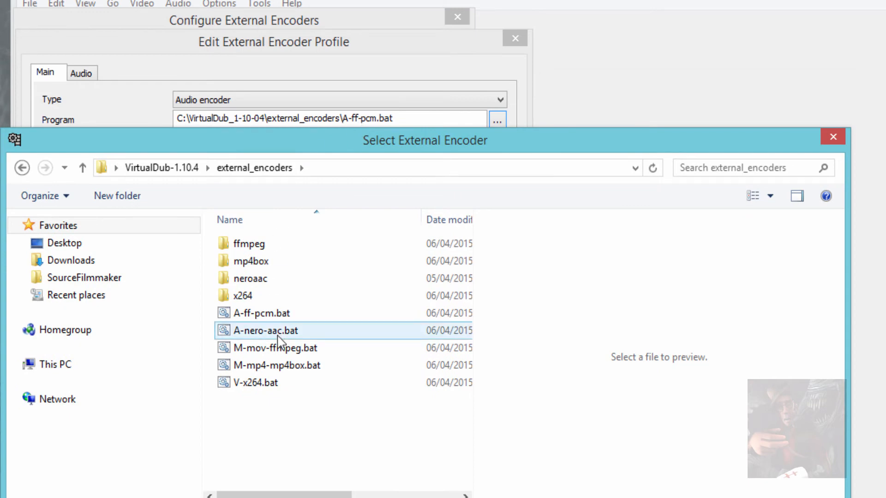
click(267, 314)
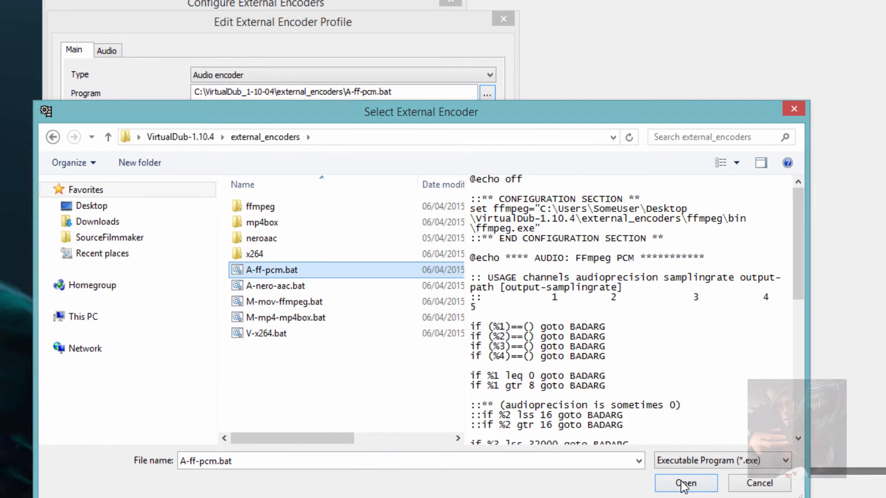
click(688, 488)
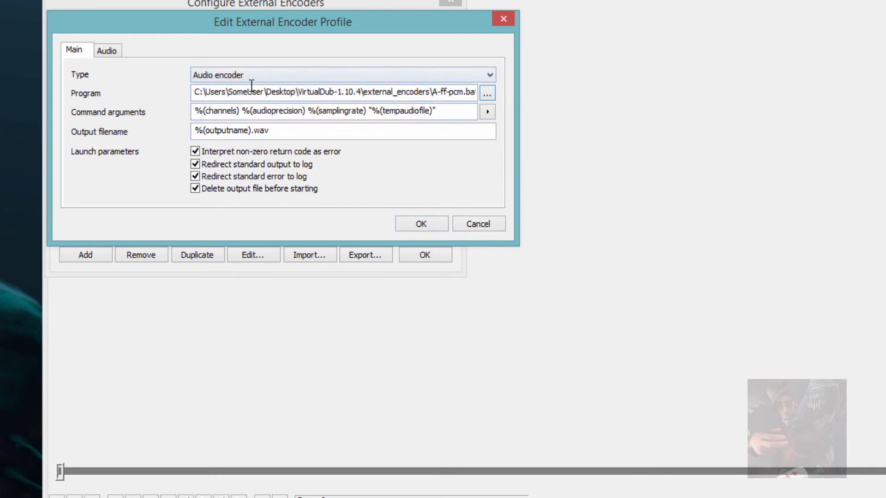
click(415, 224)
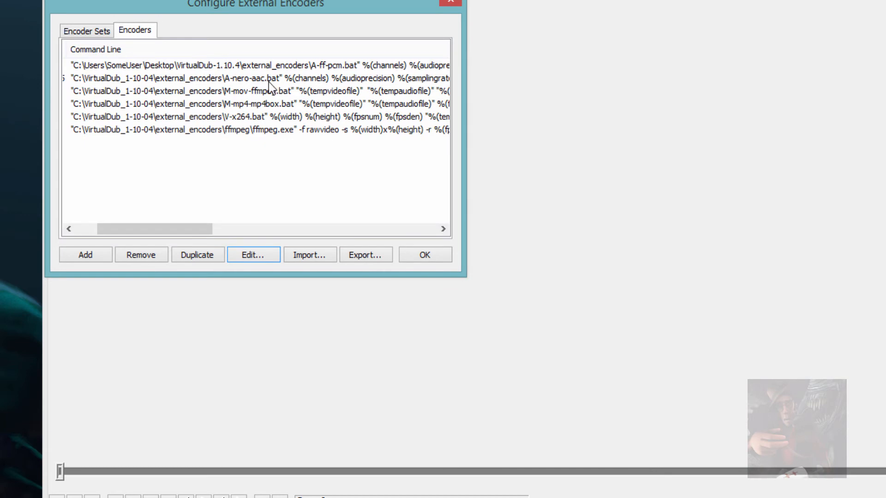
- Open the A bat nero aac q035 encoder profile for editing and move its dialog clear of the encoder list
click(269, 82)
click(251, 252)
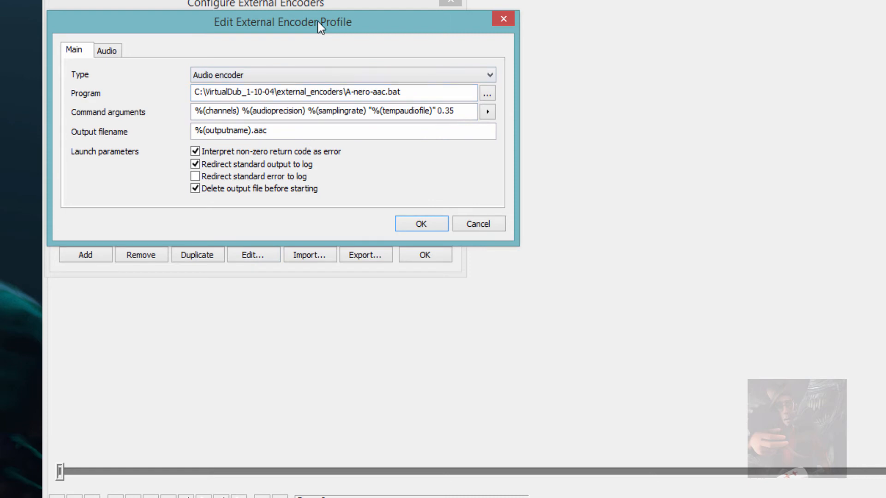
drag(317, 21, 327, 167)
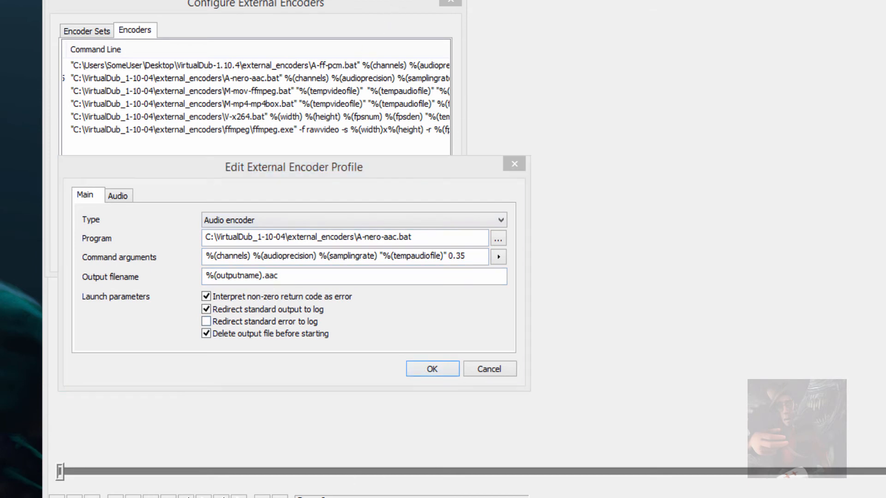
- Switch to File Explorer, open the external_encoders folder in VirtualDub-1.10.4 and copy its full path
key(alt+Tab)
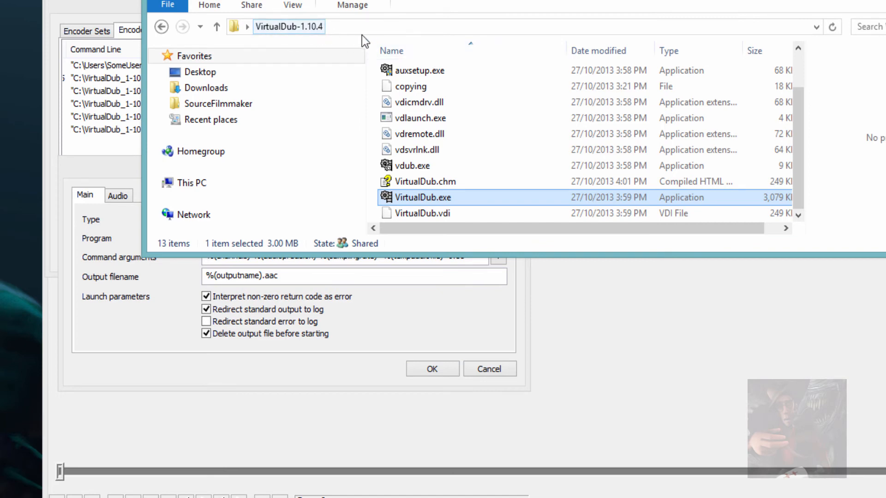
scroll(442, 95, up, 1)
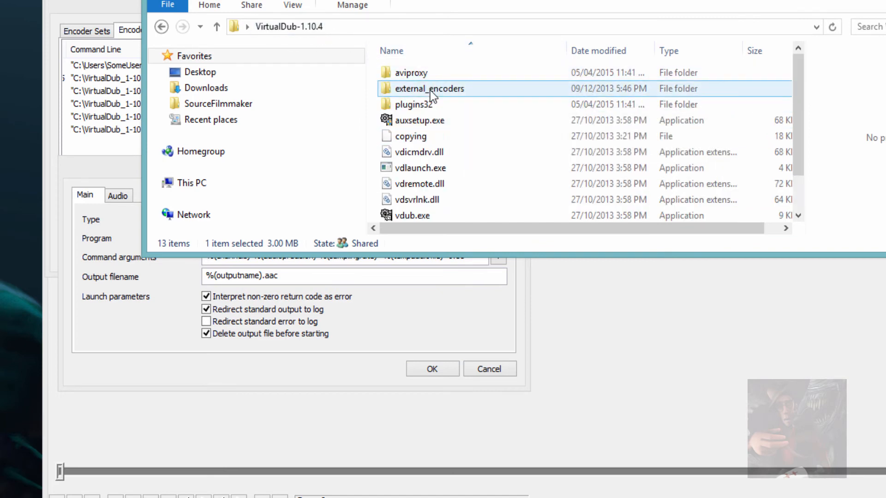
double_click(429, 89)
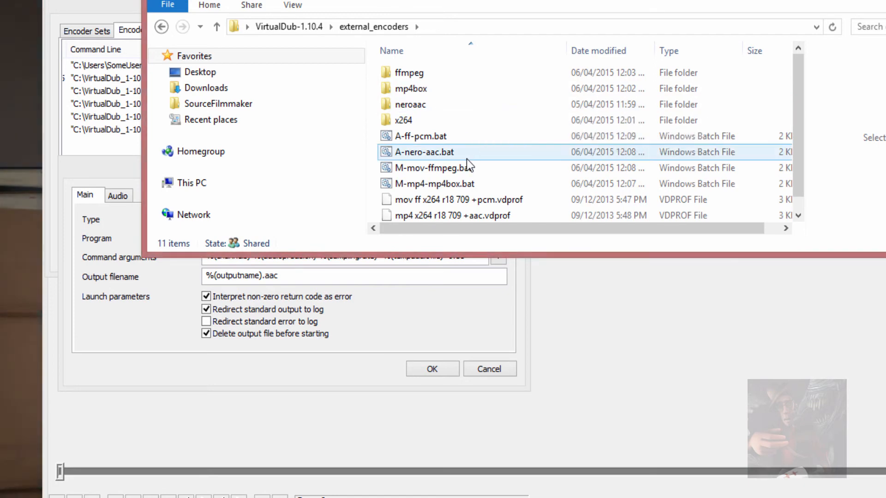
scroll(466, 158, down, 1)
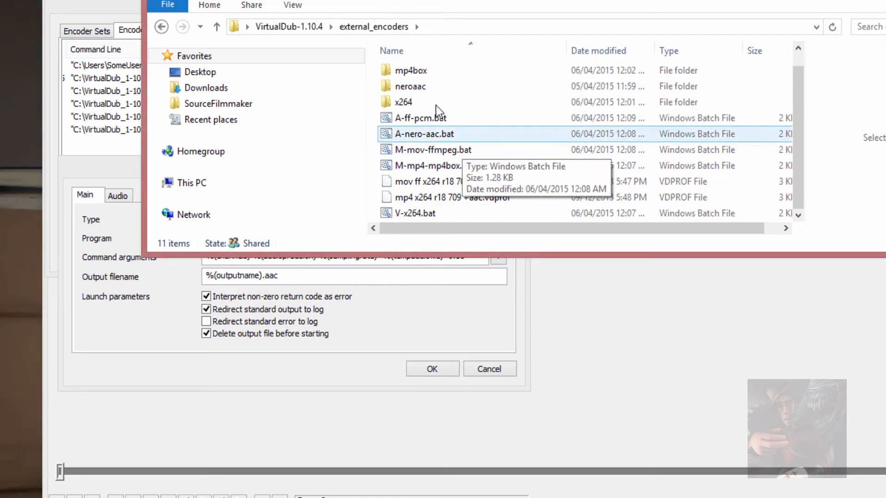
click(439, 27)
right_click(470, 27)
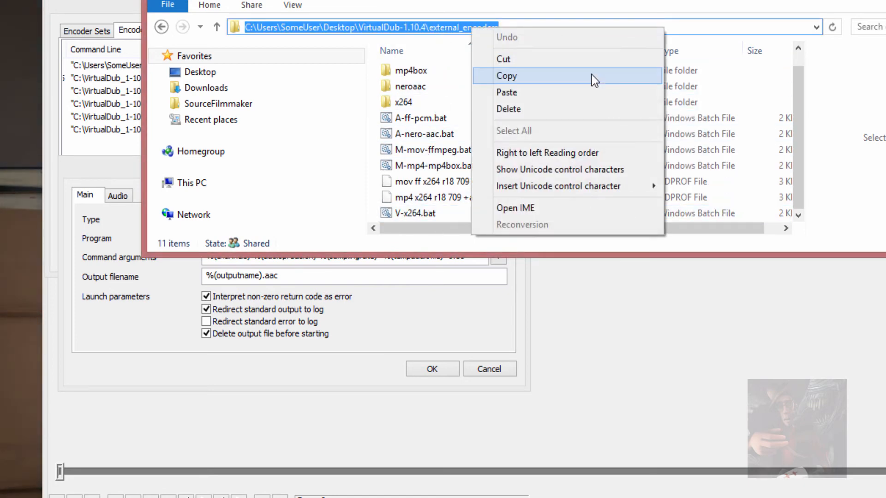
click(580, 76)
click(530, 279)
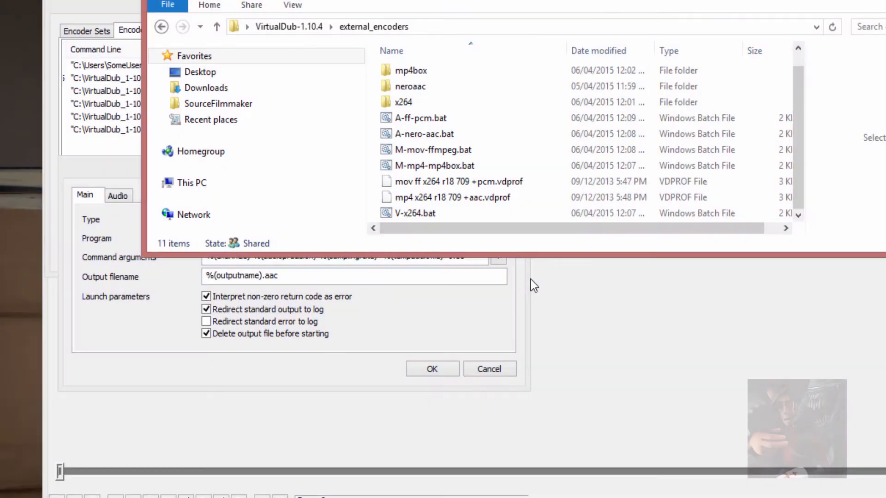
- Back in VirtualDub, replace the folder before \A-nero-aac.bat in the program path with C:\Users\SomeUser\Desktop\VirtualDub-1.10.4\external_encoders and confirm the profile
key(alt+Tab)
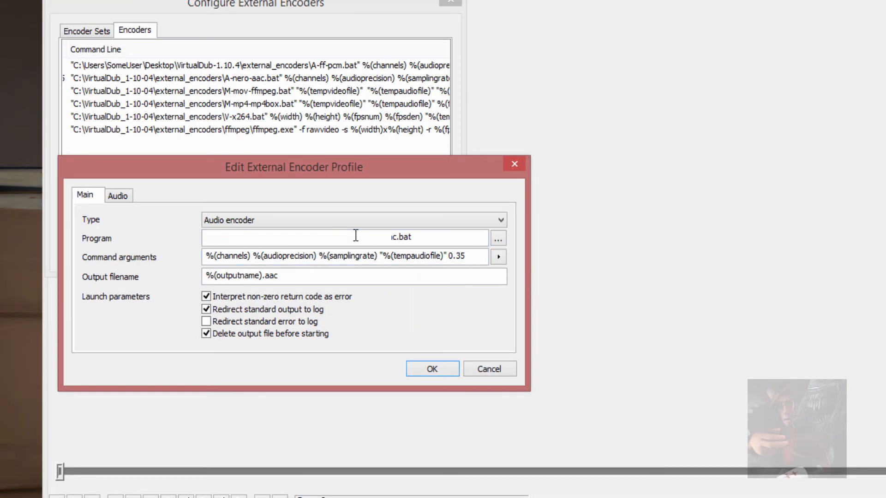
drag(355, 236, 193, 236)
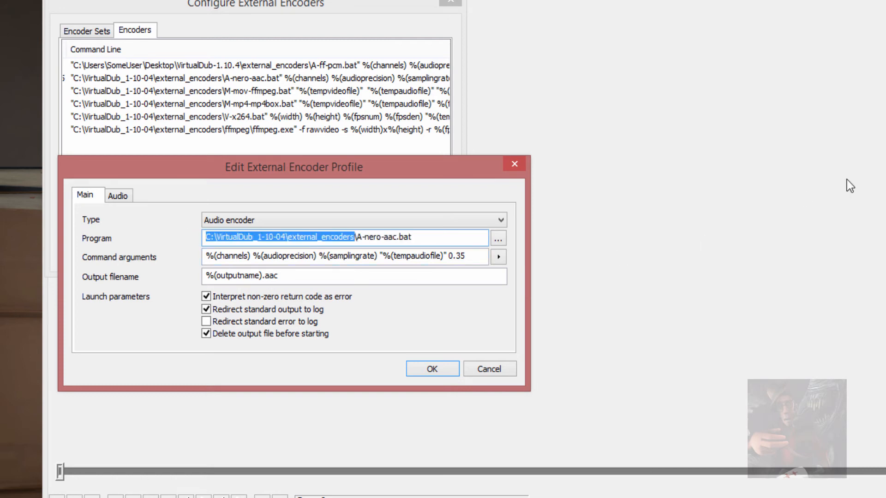
key(ctrl+v)
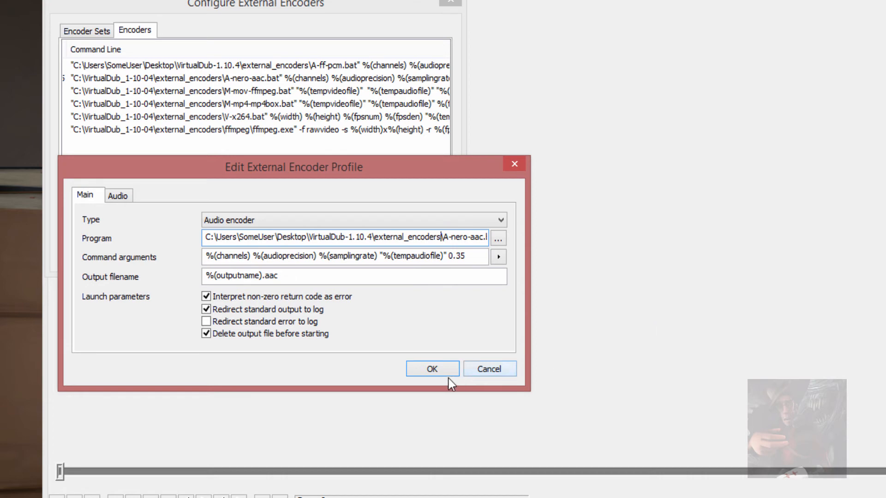
click(433, 369)
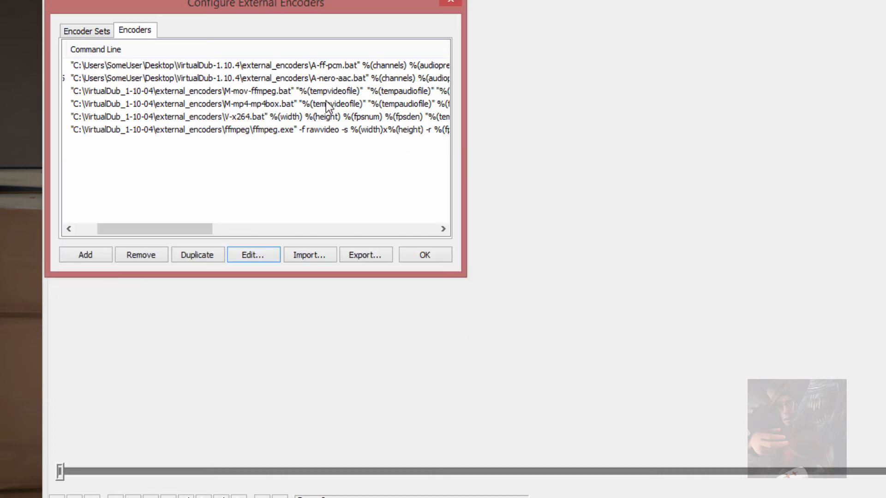
- Edit the M bat ff mov multiplexer so its program path to M-mov-ffmpeg.bat uses the folder C:\Users\SomeUser\Desktop\VirtualDub-1.10.4\external_encoders
click(232, 94)
click(256, 258)
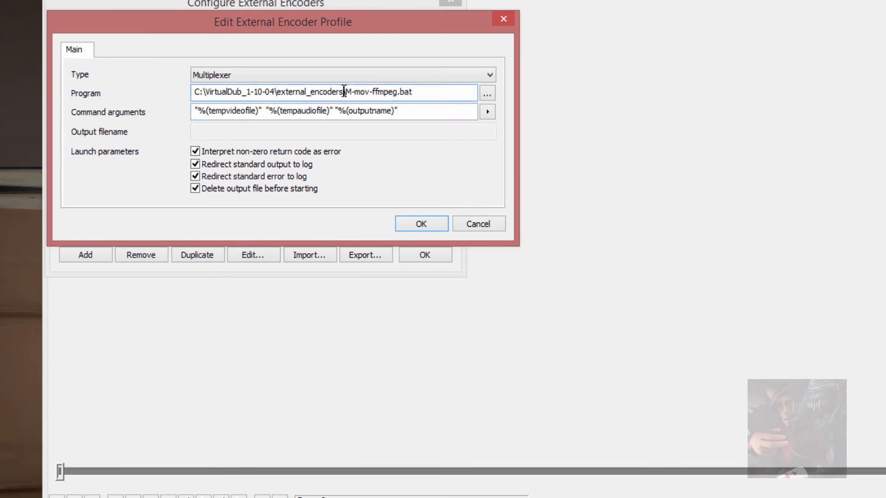
drag(344, 91, 107, 95)
key(ctrl+v)
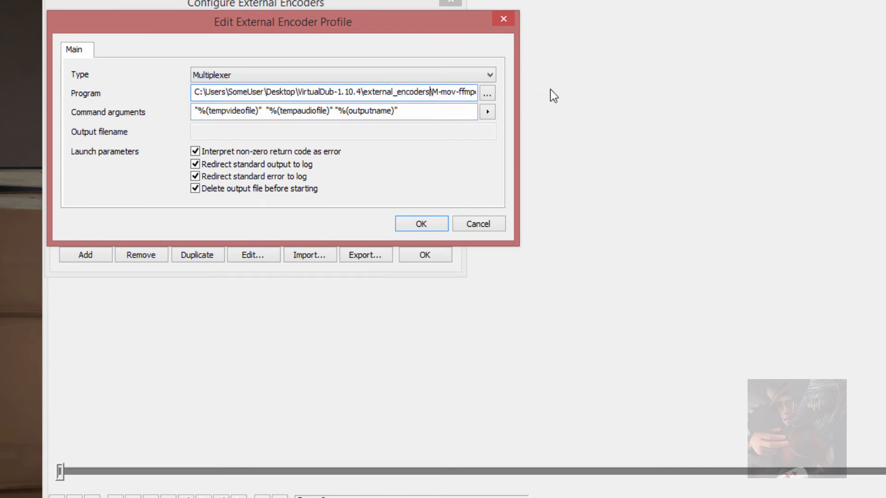
click(433, 228)
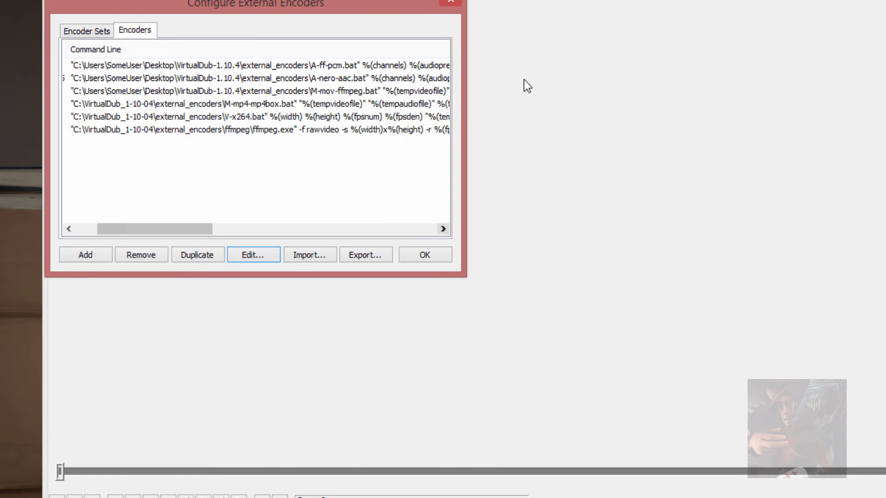
- Edit the M-mp4-mp4box.bat multiplexer so its program path uses the folder C:\Users\SomeUser\Desktop\VirtualDub-1.10.4\external_encoders
click(336, 106)
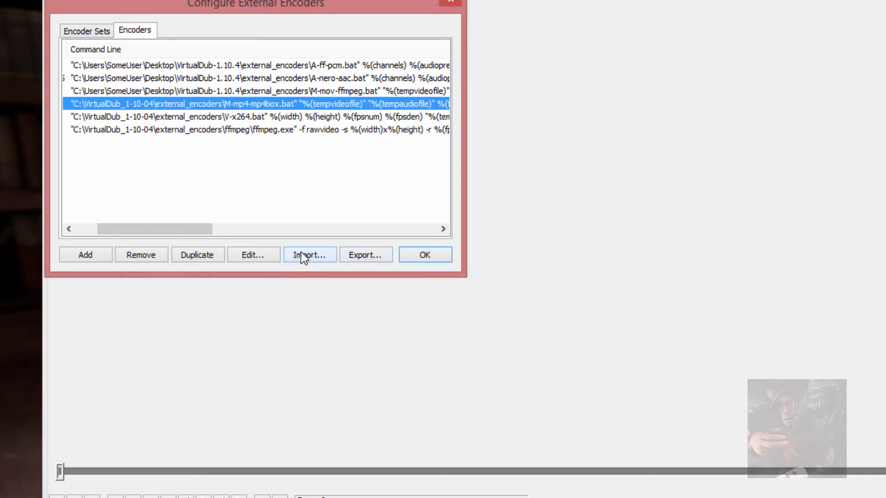
click(259, 253)
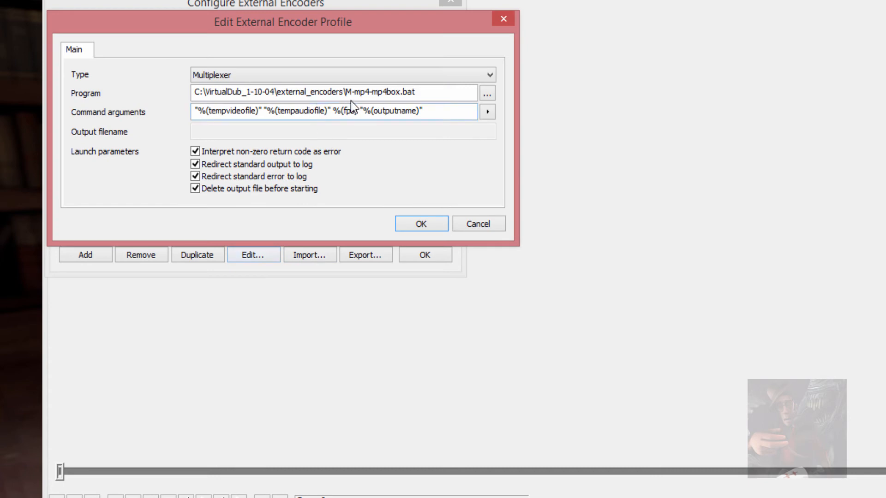
key(shift+Home)
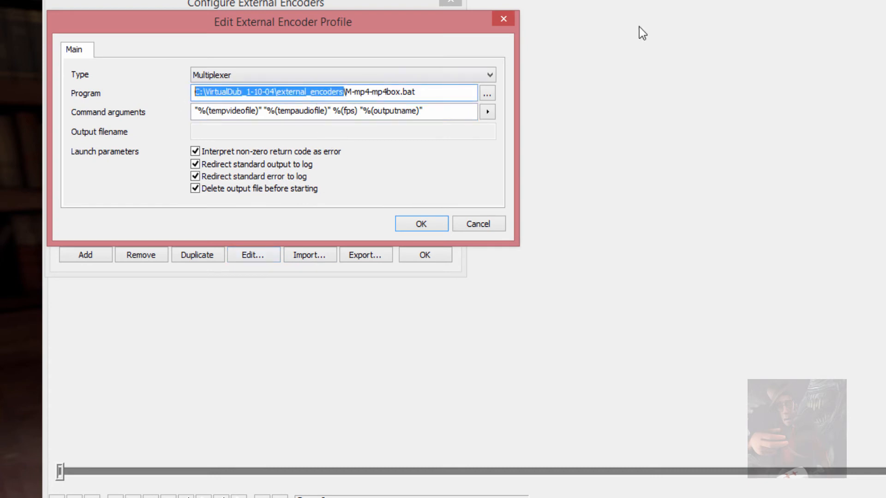
key(ctrl+v)
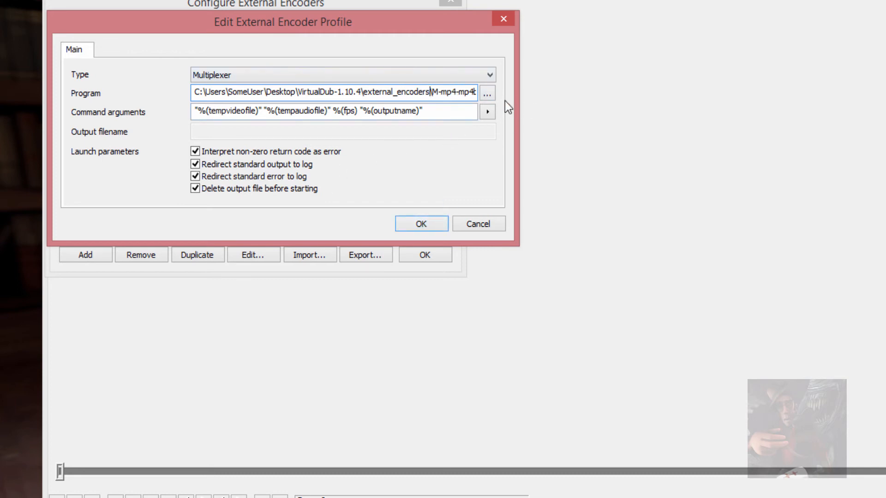
click(425, 224)
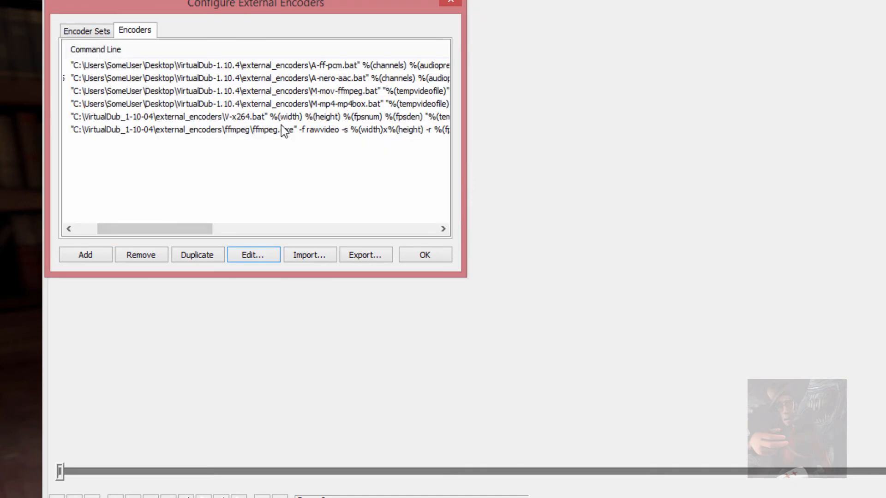
- Reopen the M-mp4-mp4box.bat multiplexer profile, copy the folder part of its program path up to external_encoders, and close the profile
click(265, 255)
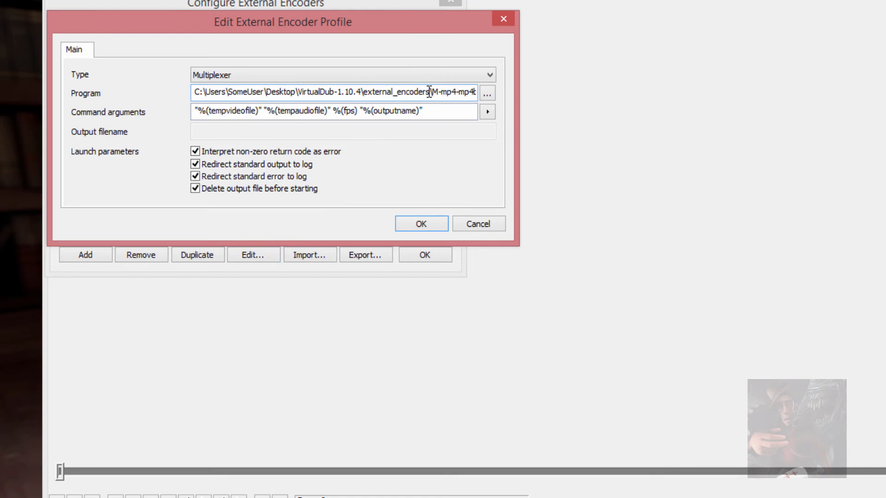
drag(429, 92, 169, 84)
key(ctrl+c)
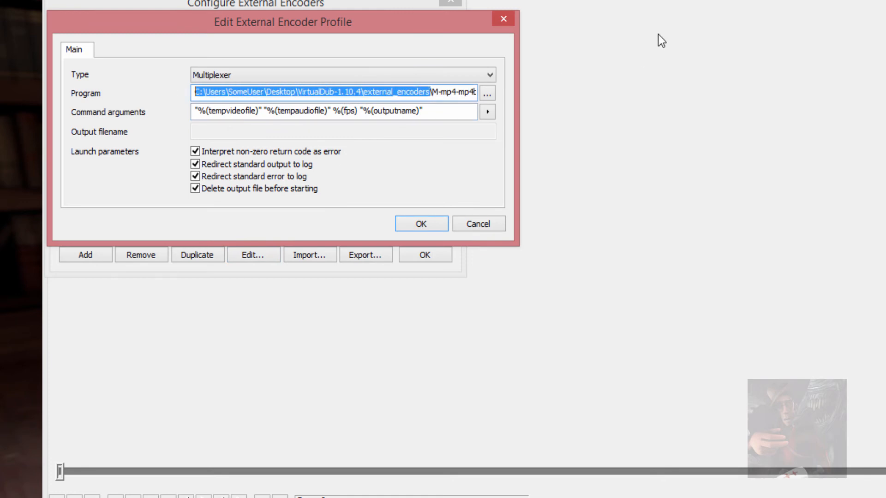
key(Right)
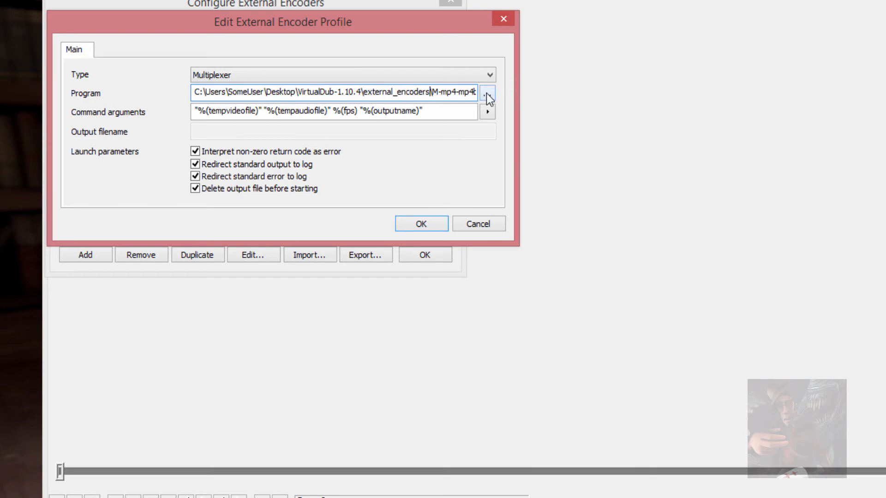
click(424, 227)
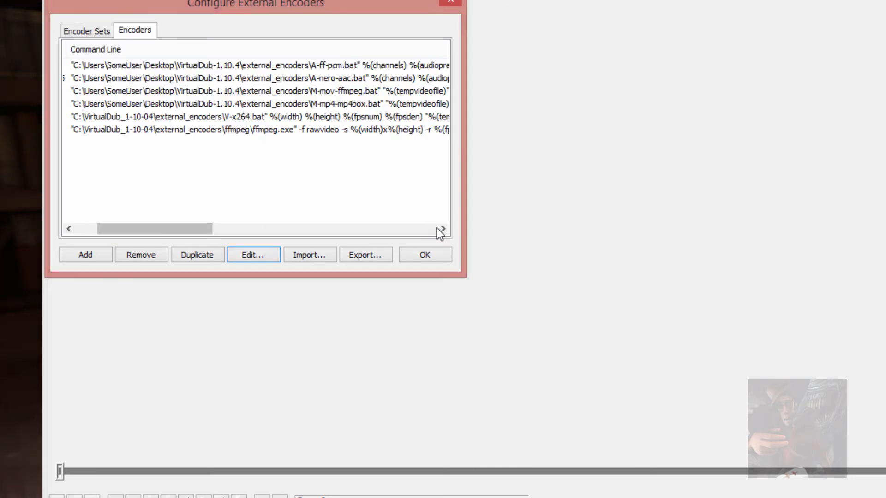
- Edit the ffmpeg.exe video encoder and browse its program to ffmpeg.exe in external_encoders\ffmpeg\bin, and confirm the profile
click(261, 130)
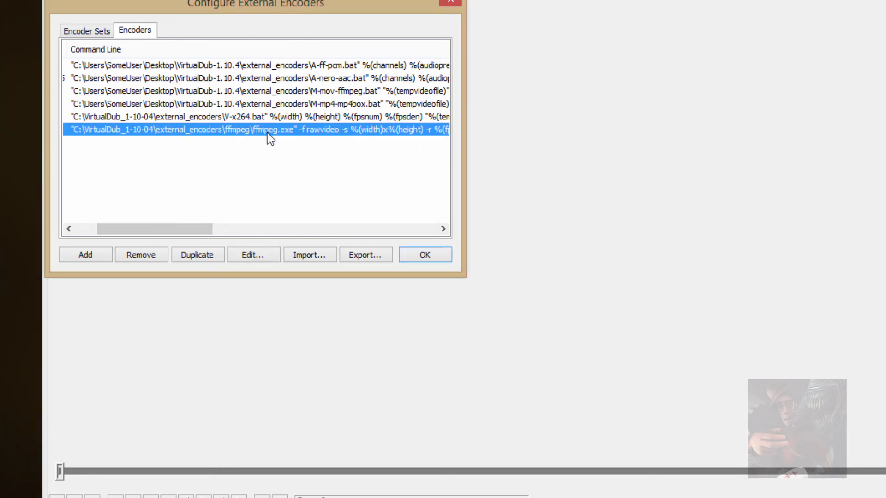
click(259, 254)
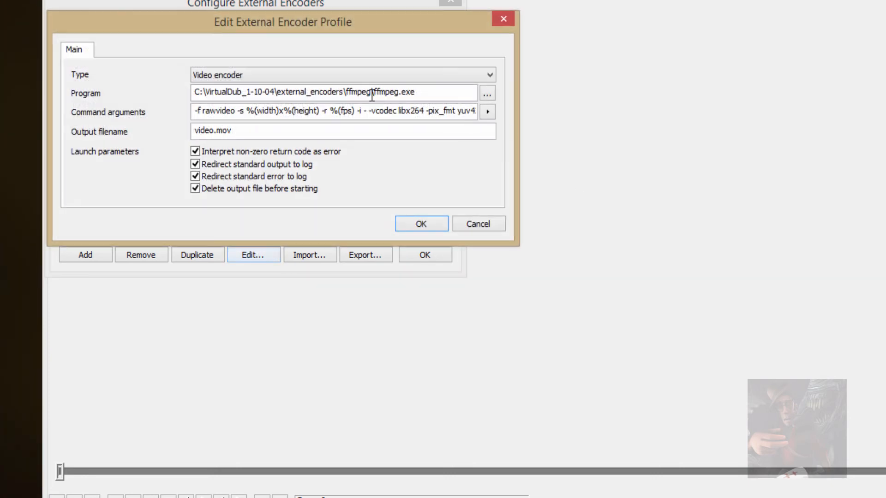
click(491, 95)
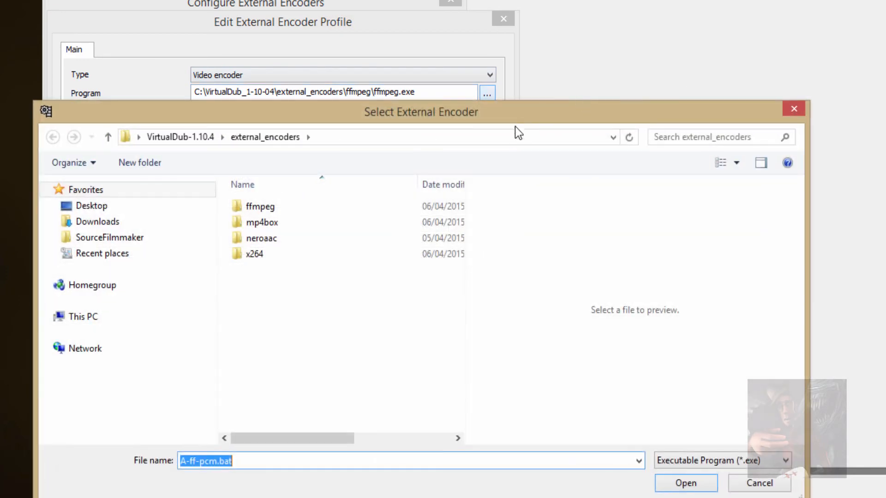
double_click(269, 211)
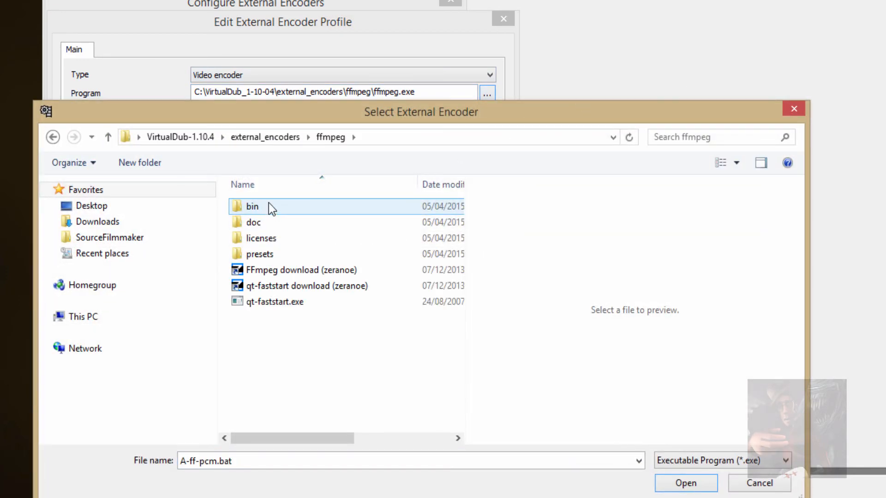
double_click(268, 203)
double_click(274, 224)
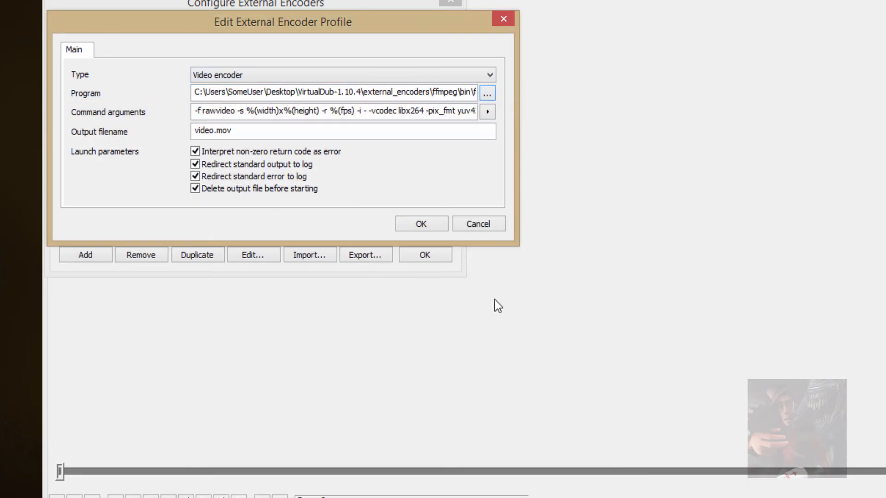
click(432, 224)
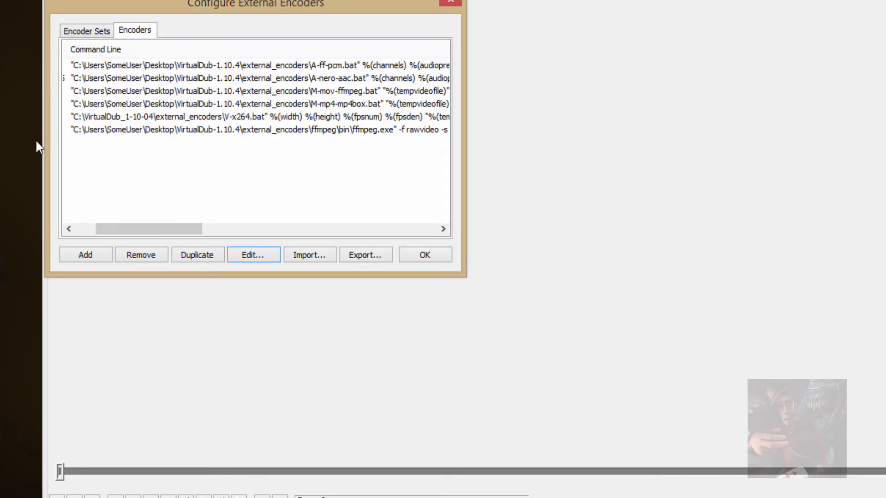
- Set the V-x264.bat encoder's program folder to C:\Users\SomeUser\Desktop\VirtualDub-1.10.4\external_encoders, and confirm the profile and the external encoder configuration
click(250, 116)
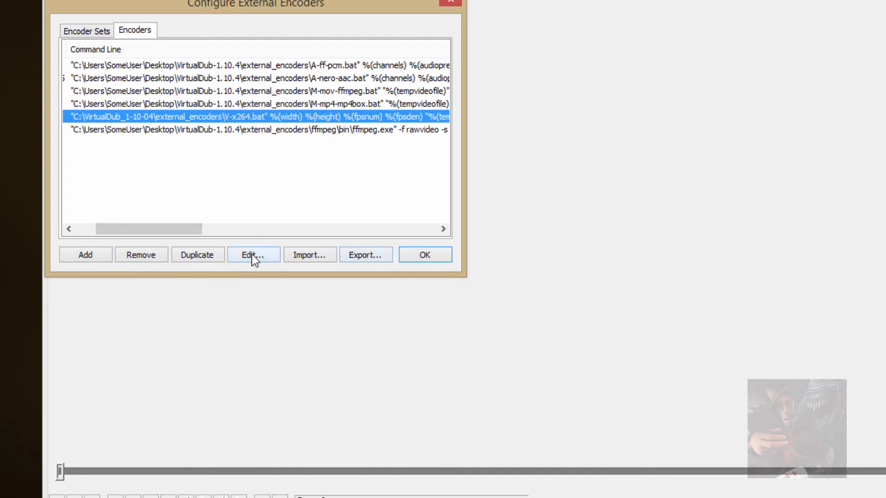
click(252, 257)
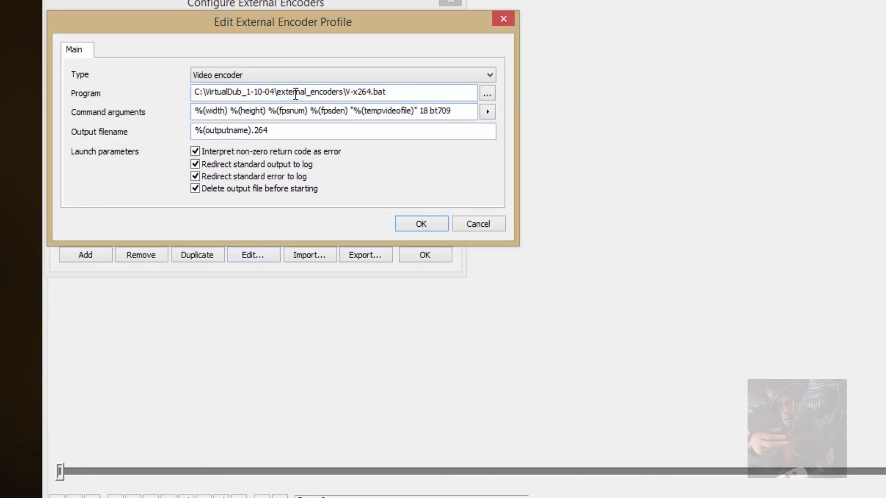
drag(344, 92, 193, 91)
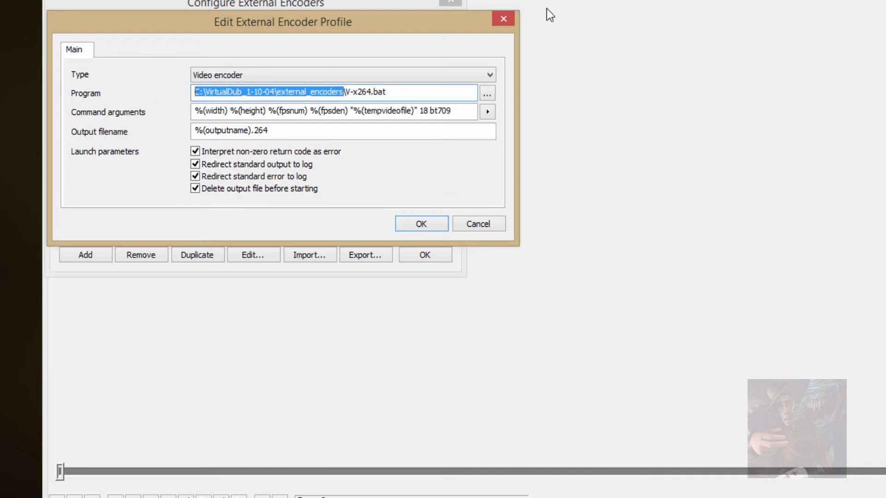
key(ctrl+v)
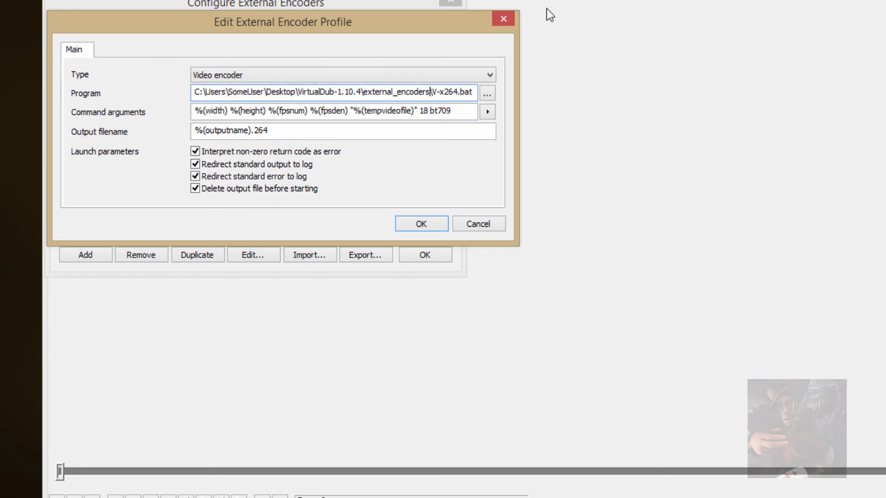
click(432, 223)
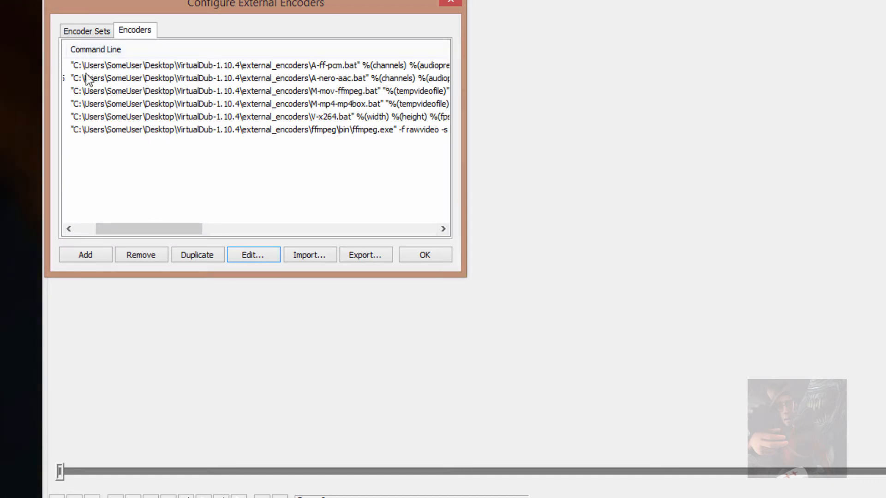
drag(167, 228, 134, 226)
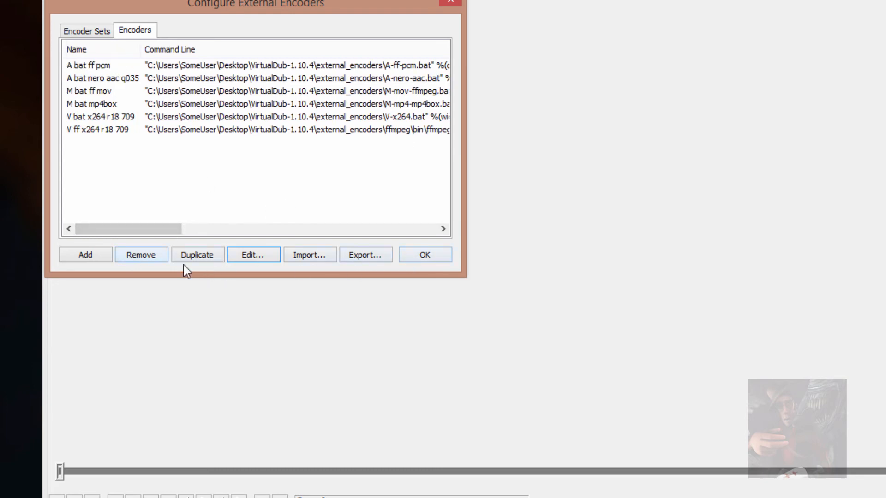
click(420, 256)
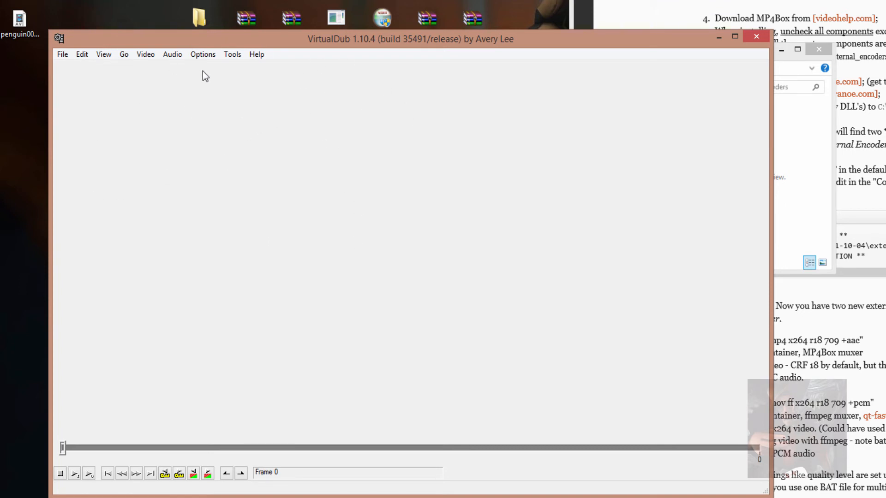
- Close the instructions web page and the external_encoders File Explorer window, and reposition the VirtualDub window on the desktop
click(61, 54)
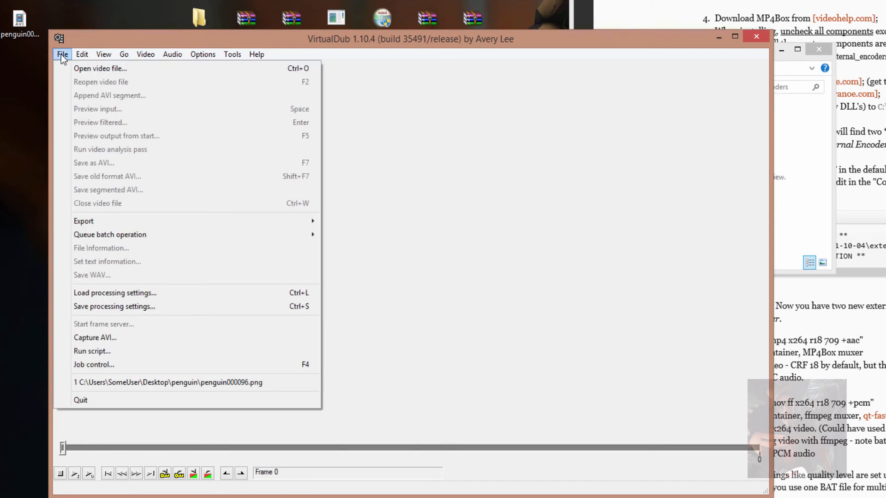
click(881, 14)
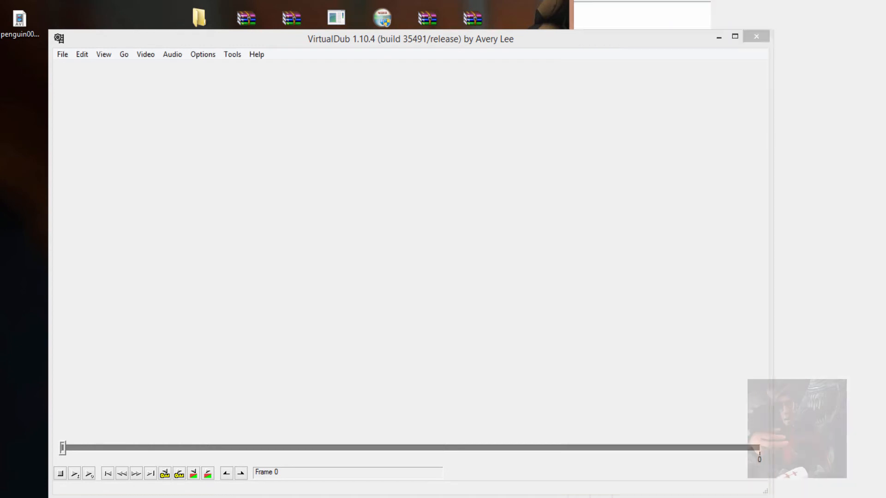
click(783, 60)
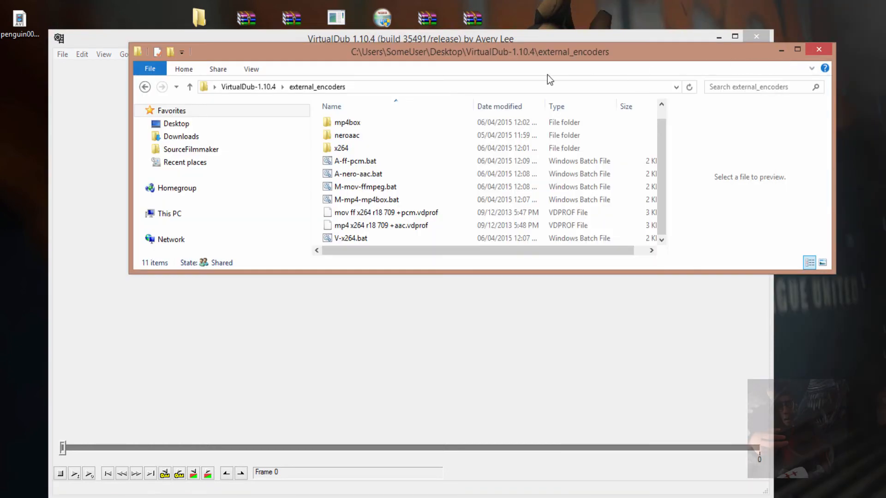
click(824, 48)
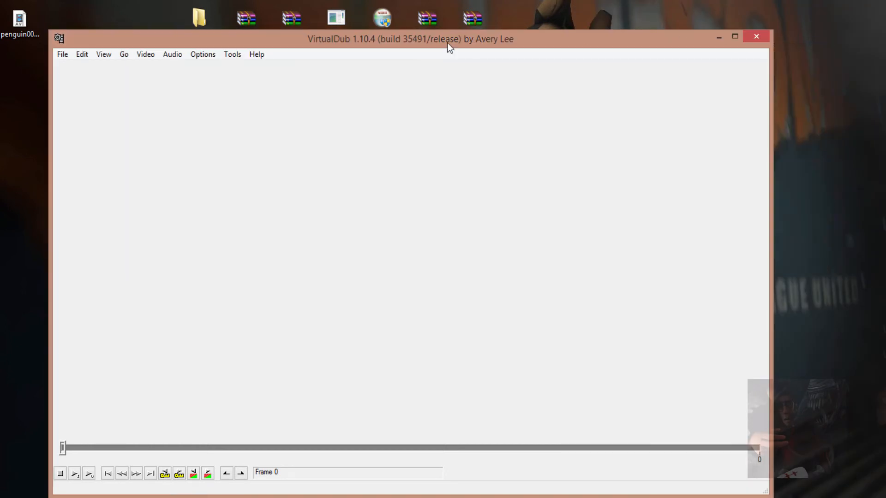
drag(416, 43, 665, 13)
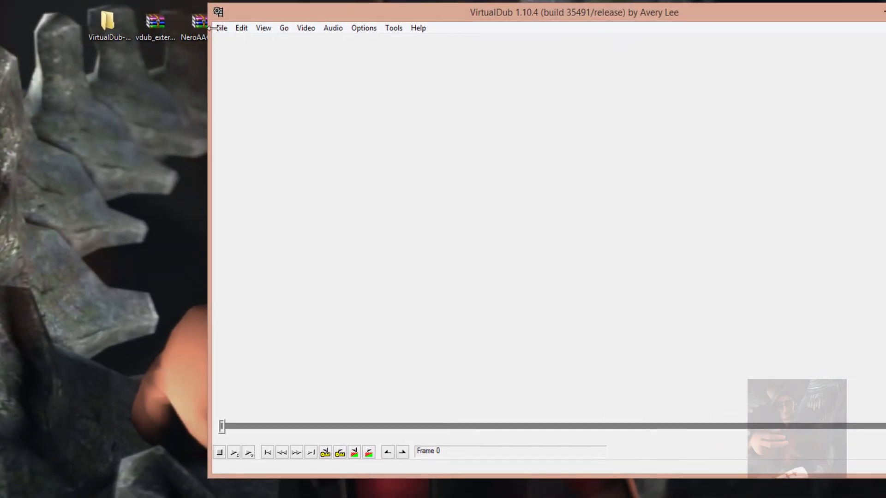
- Open the penguin folder's frames as an image sequence, starting from penguin000096.png
click(220, 30)
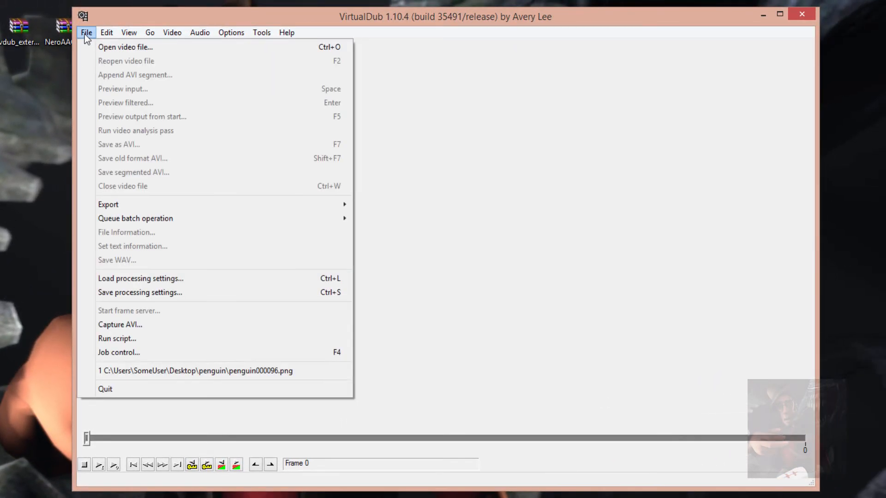
click(121, 46)
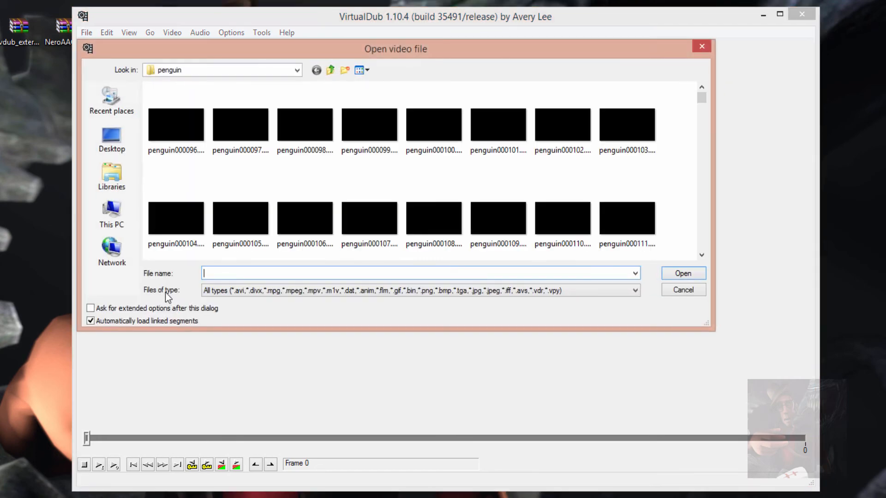
click(634, 290)
key(Down)
key(Down)
key(Down)
key(Down)
key(Down)
key(Down)
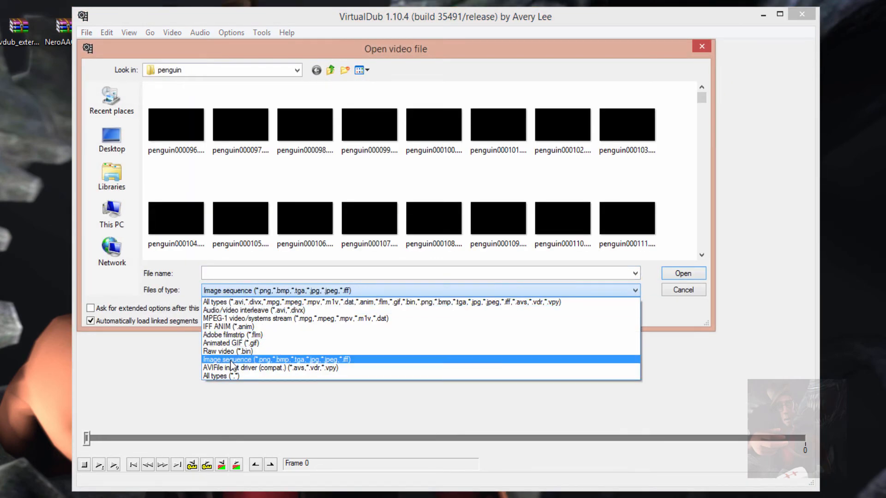
key(Return)
click(165, 122)
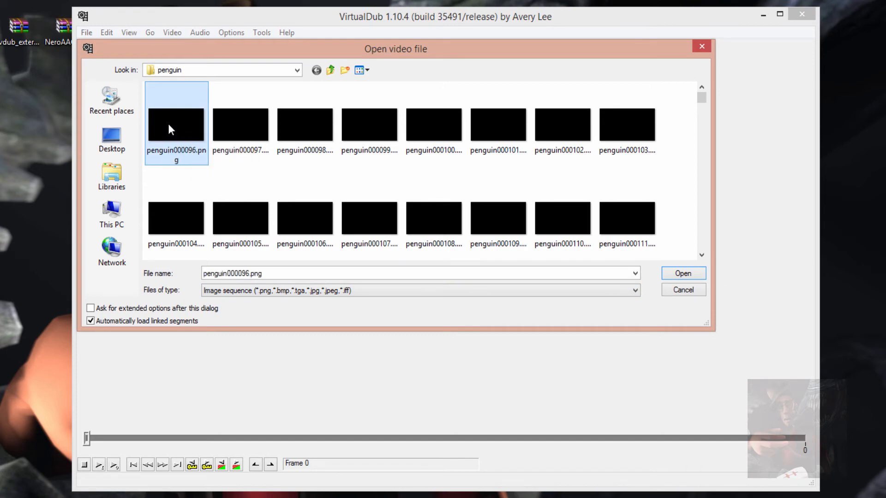
double_click(167, 121)
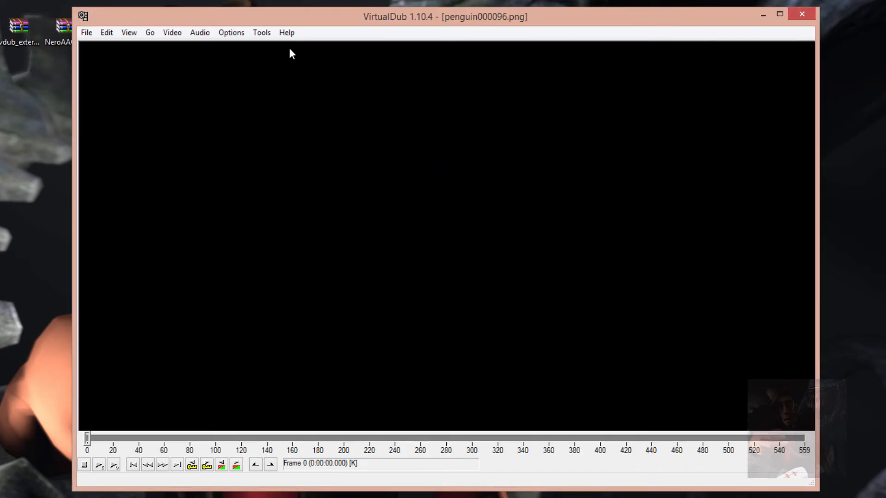
- Load the audio track for the image sequence from another file
click(233, 33)
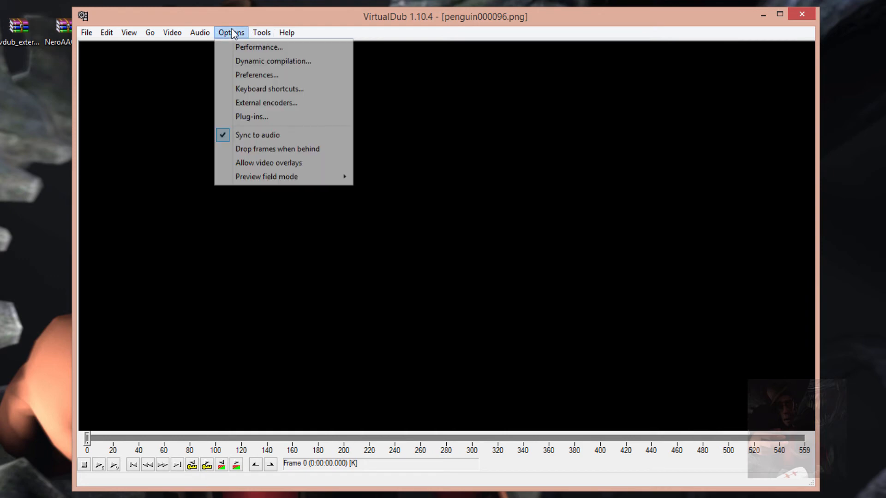
mouse_move(197, 30)
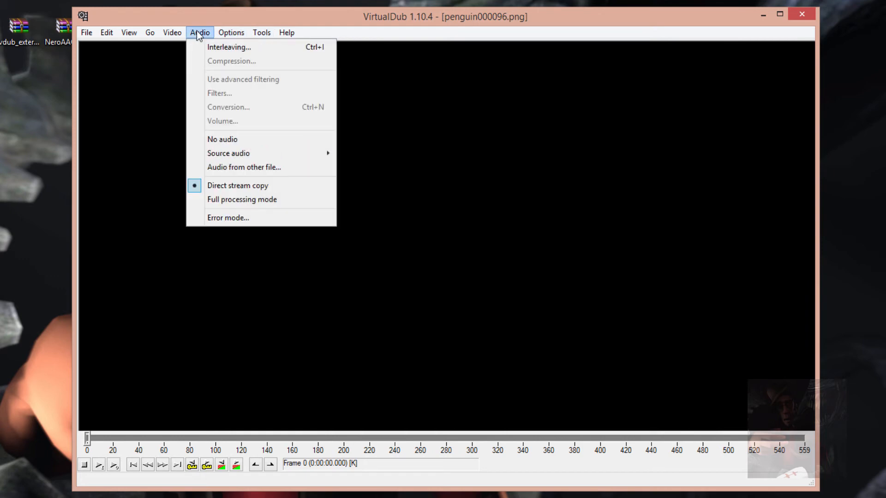
click(217, 167)
double_click(175, 104)
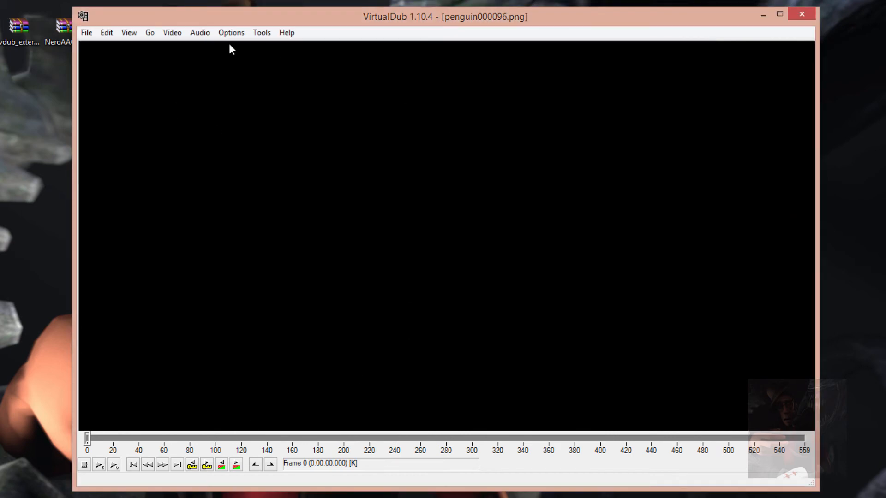
- Switch the audio to full processing mode and keep its compression at No compression (PCM)
click(235, 33)
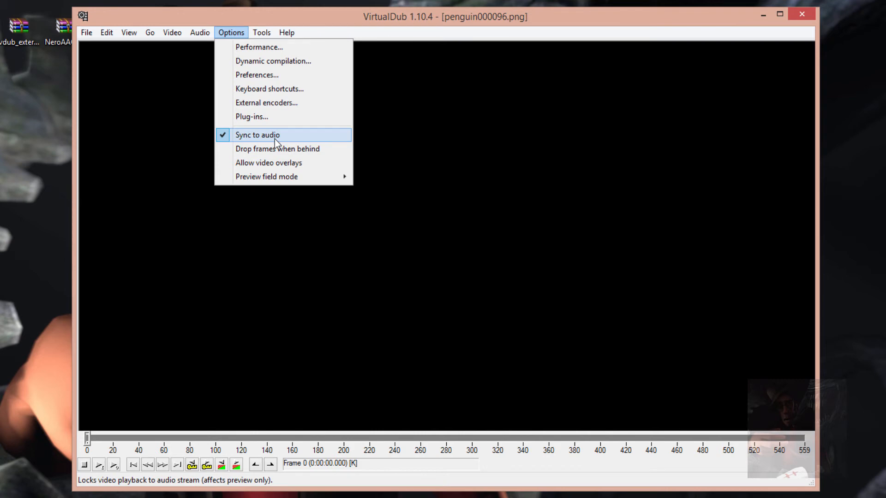
mouse_move(201, 30)
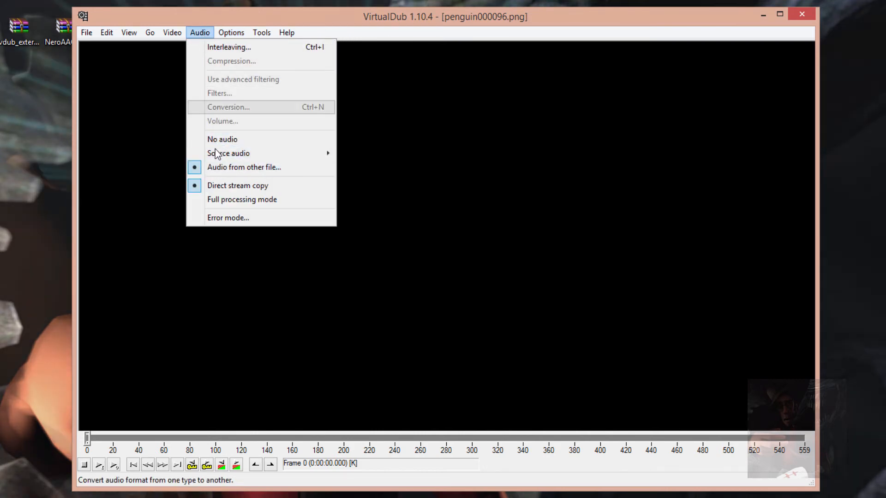
click(223, 200)
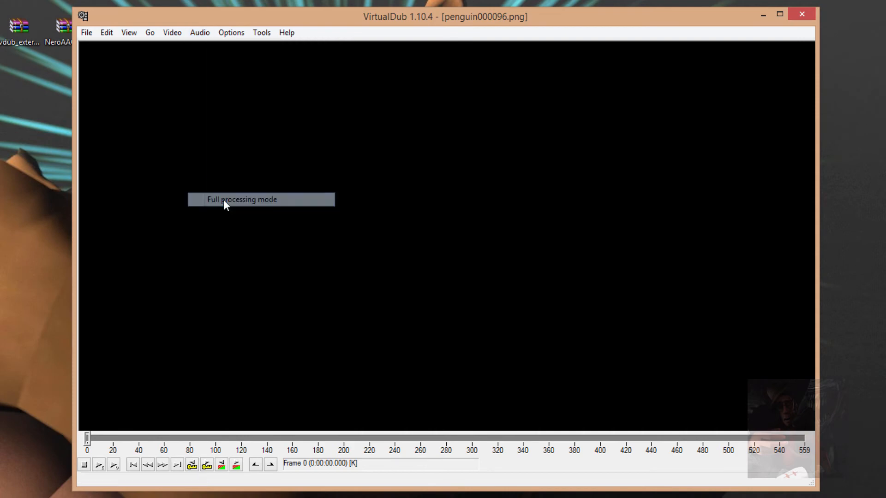
click(200, 36)
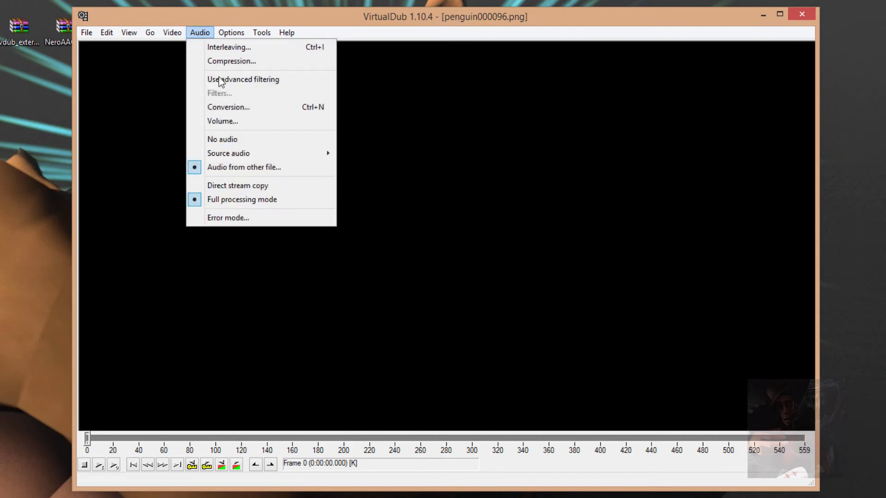
click(222, 61)
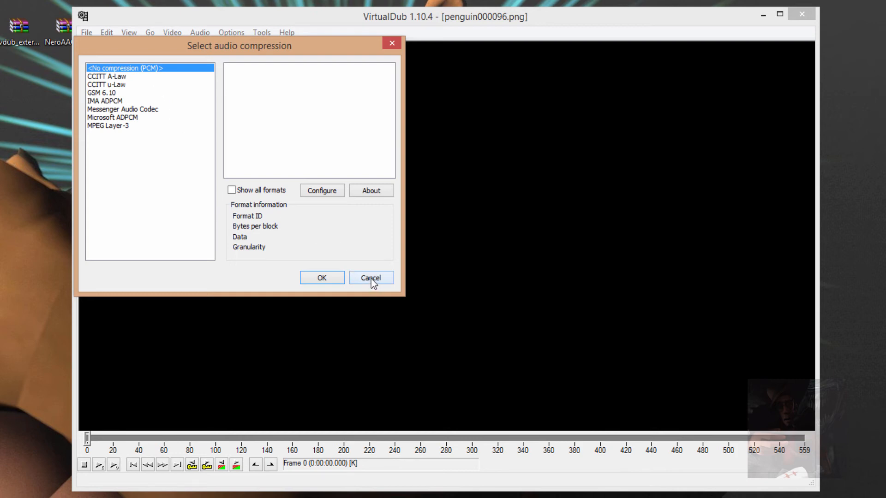
click(333, 279)
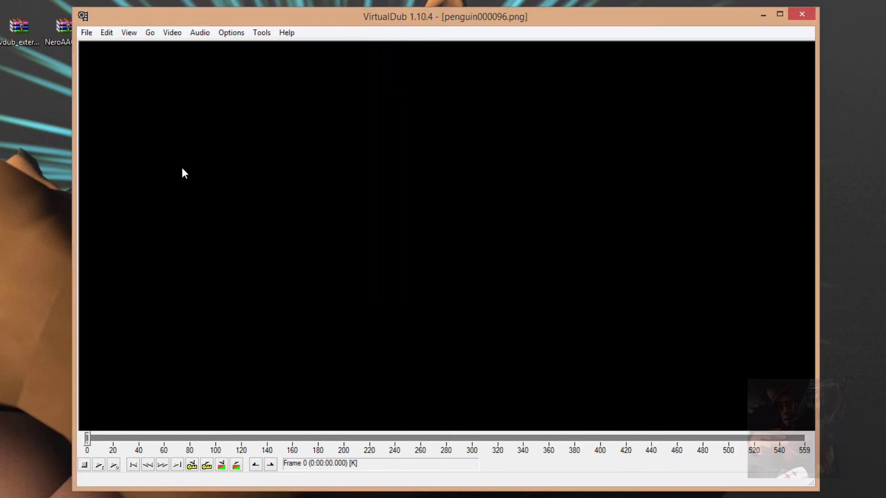
- Confirm the audio conversion settings with No change for sampling rate, precision and channels
click(198, 32)
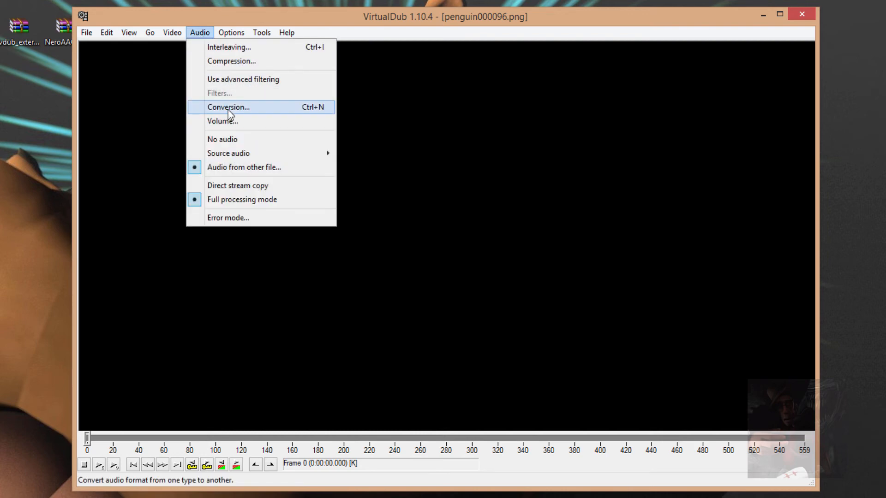
click(229, 110)
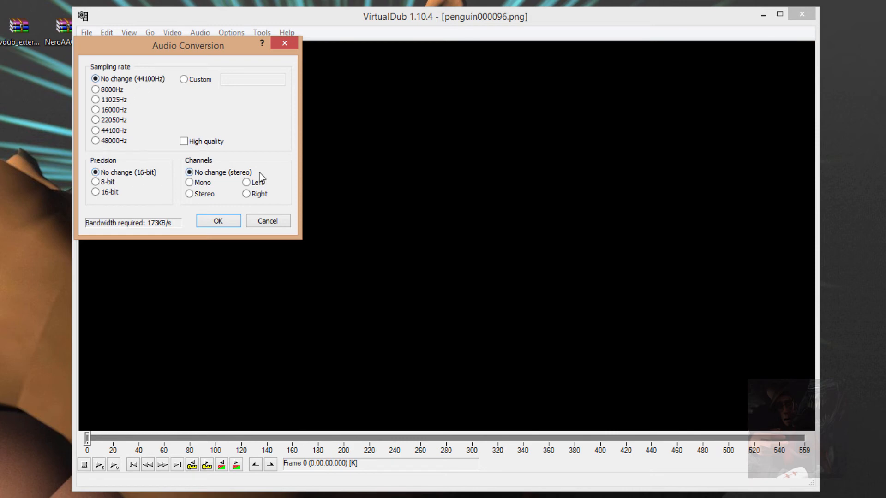
click(217, 221)
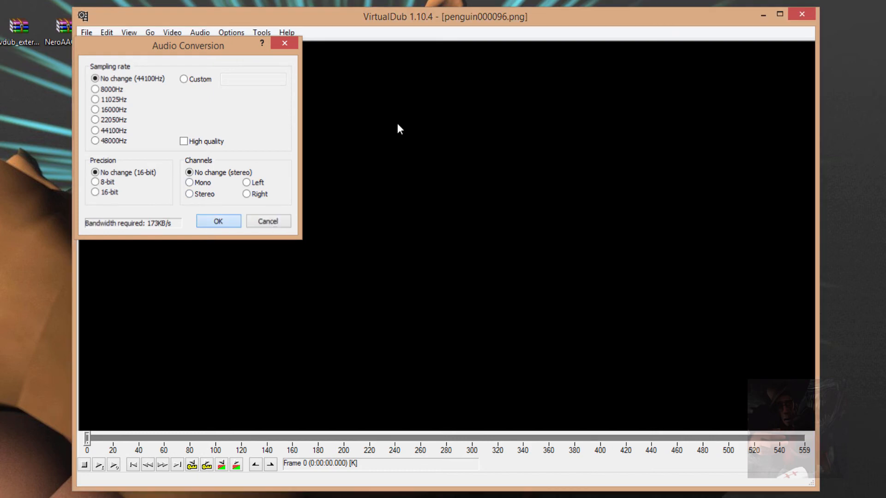
- Confirm the video frame rate settings with No change for the source rate and all frames processed
click(178, 32)
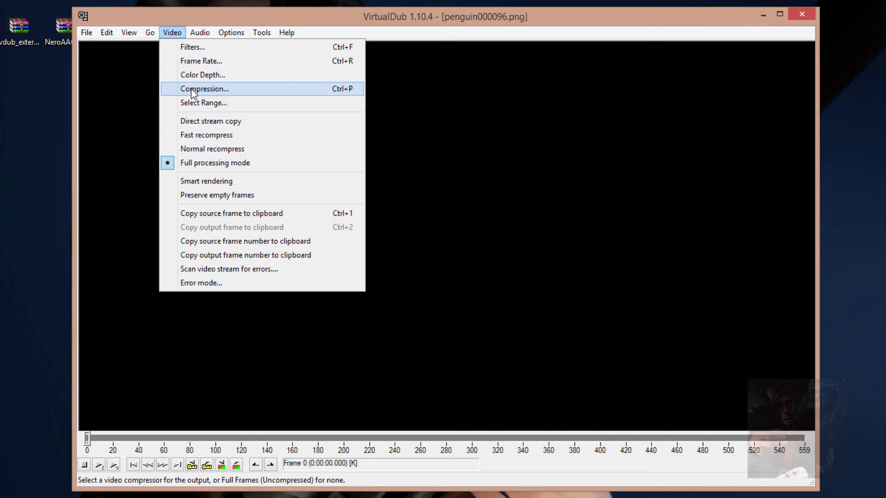
click(201, 62)
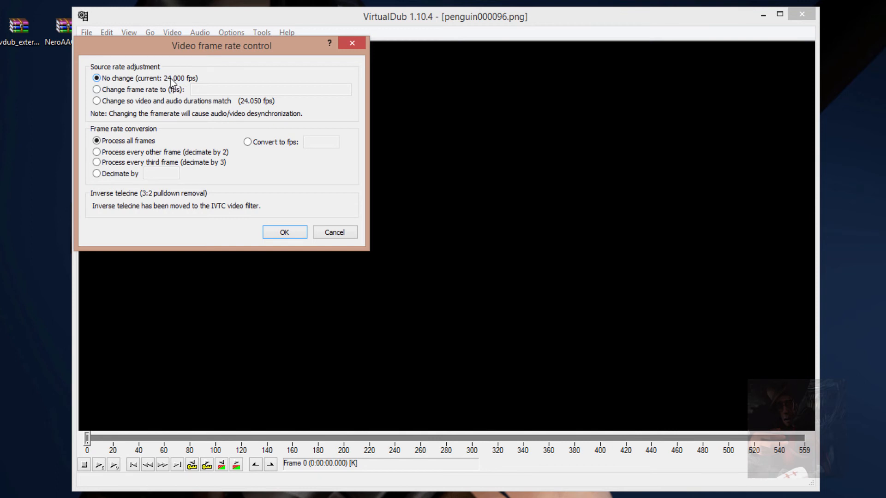
click(283, 232)
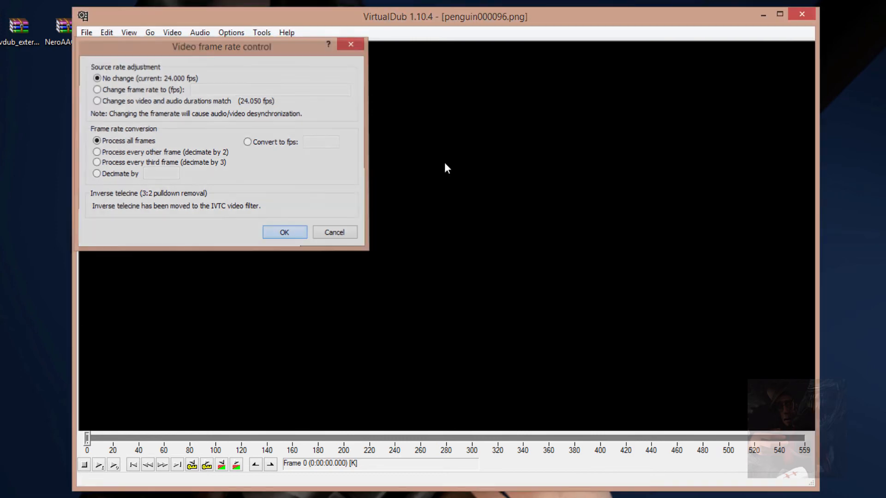
- Set the video color depth to Autoselect for decompression and 32 bit RGB (888) for the output format
click(171, 32)
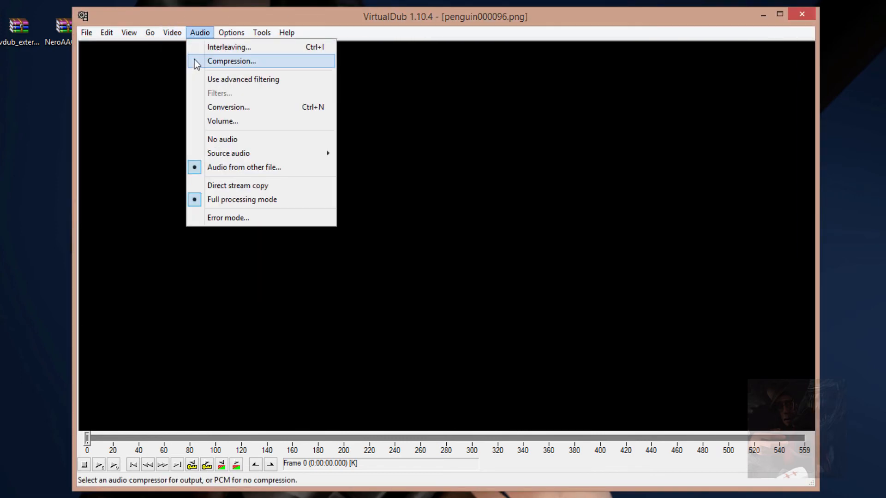
click(190, 76)
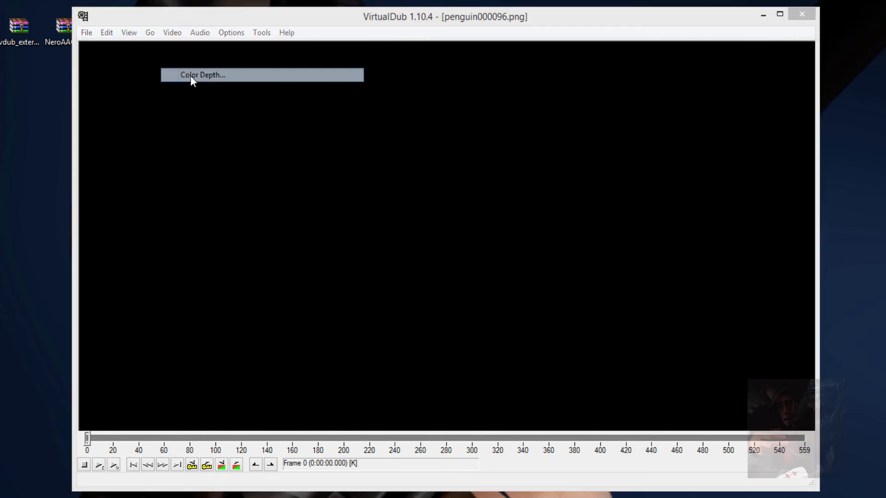
click(96, 118)
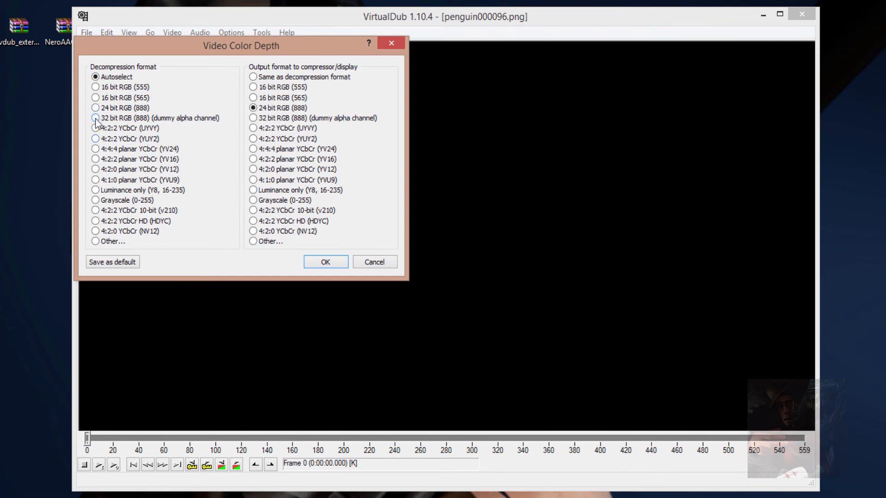
click(253, 118)
click(99, 77)
click(325, 262)
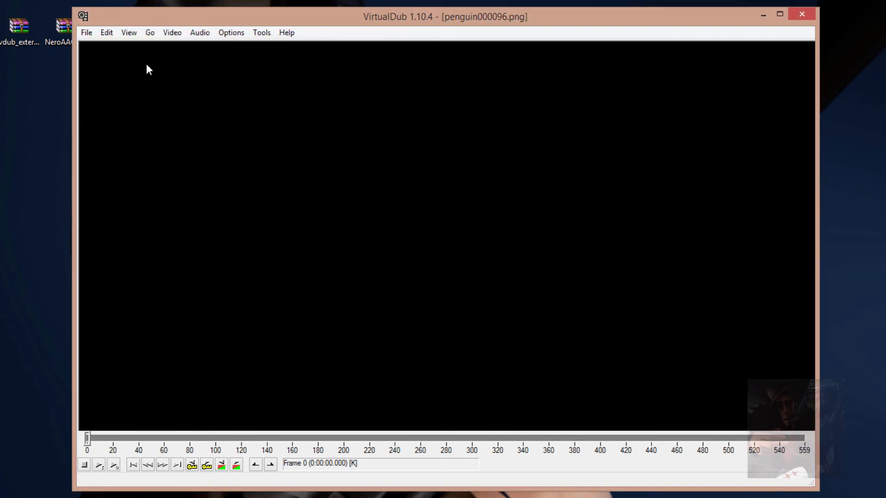
- Open the list of video filters that can be added and examine its entries and the option to load an external filter
click(174, 32)
click(188, 45)
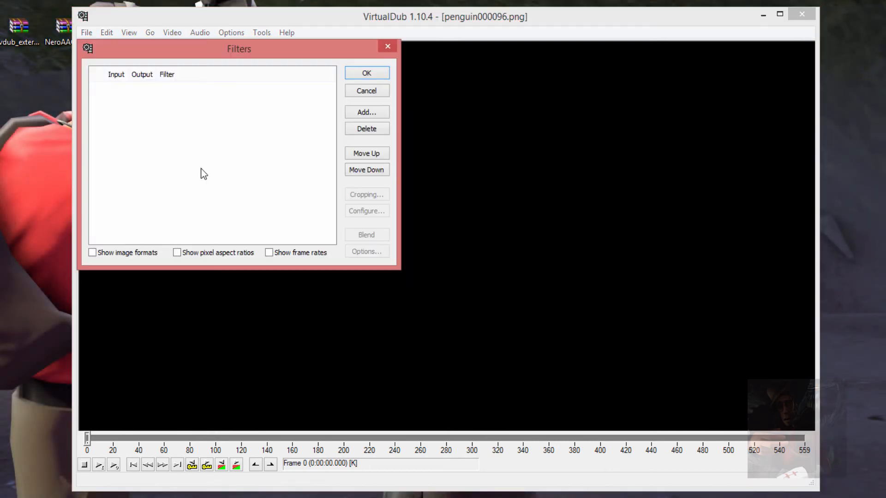
click(369, 112)
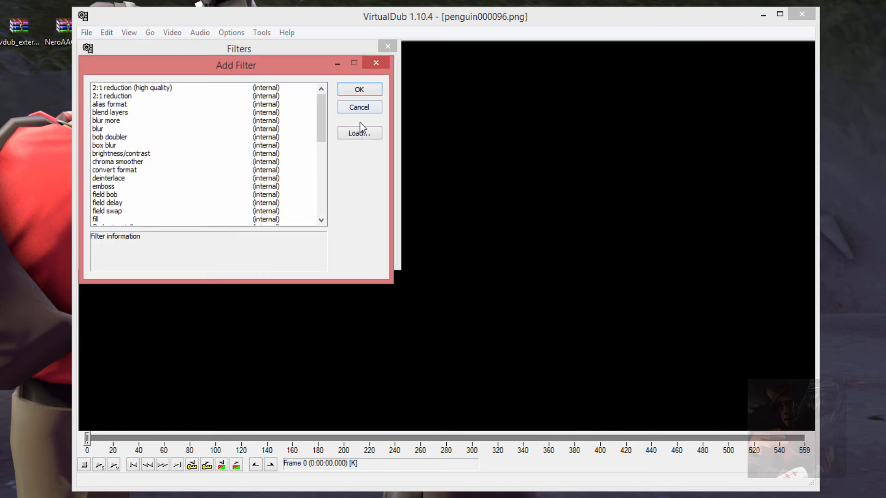
drag(319, 107, 323, 173)
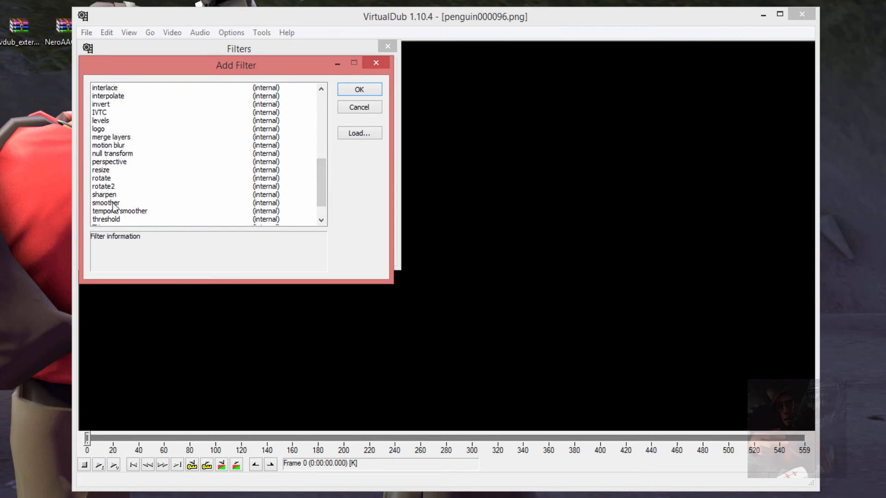
drag(321, 184, 312, 163)
click(217, 184)
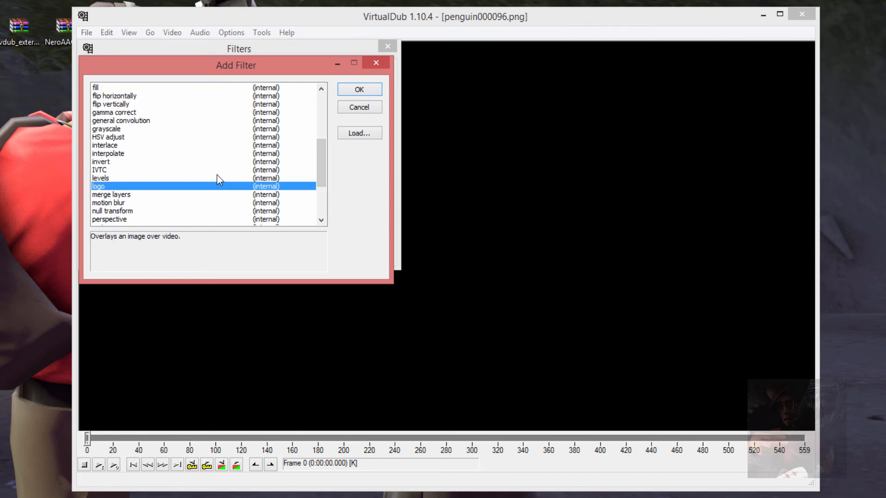
click(365, 133)
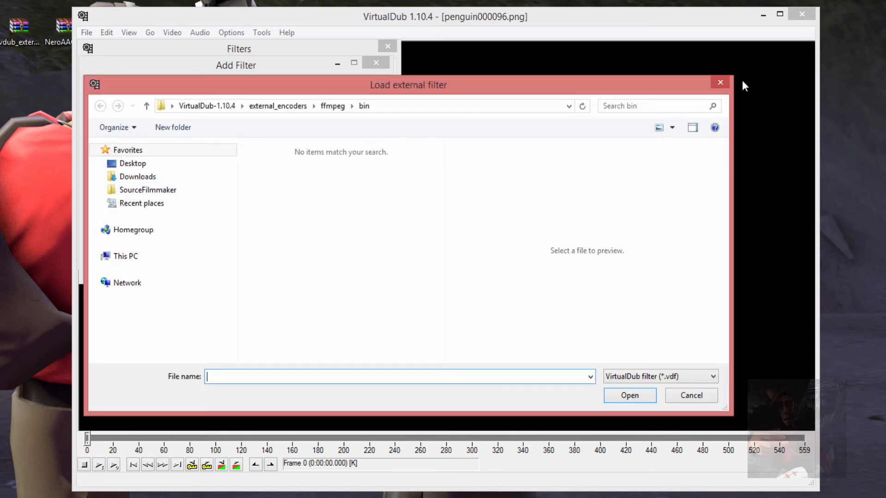
click(720, 82)
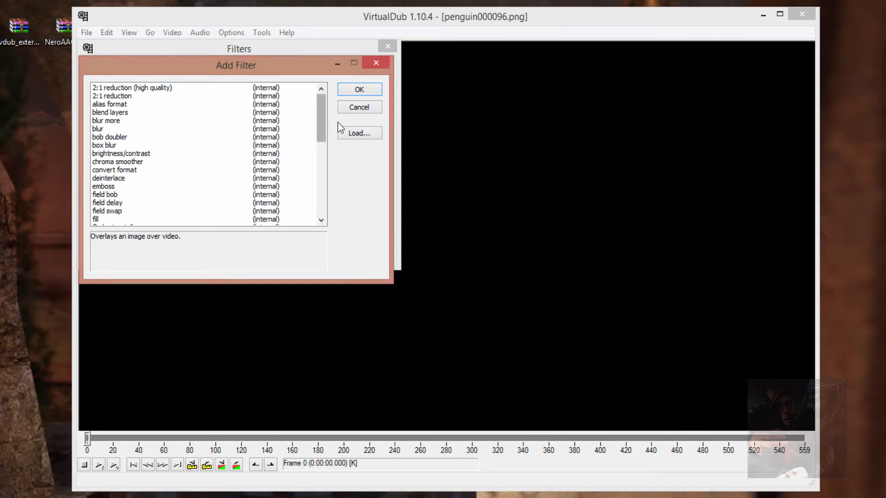
- Add the emboss filter with a TL light source direction, height 256 and more rounded emboss
drag(326, 119, 327, 122)
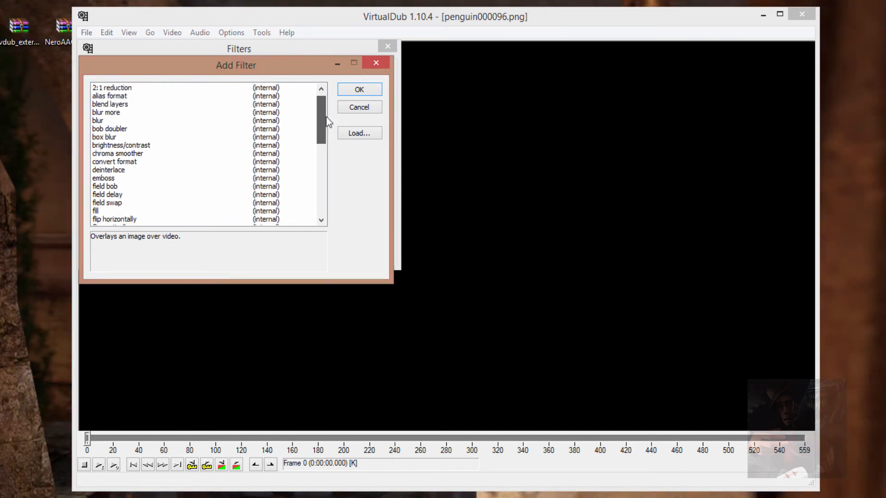
click(109, 179)
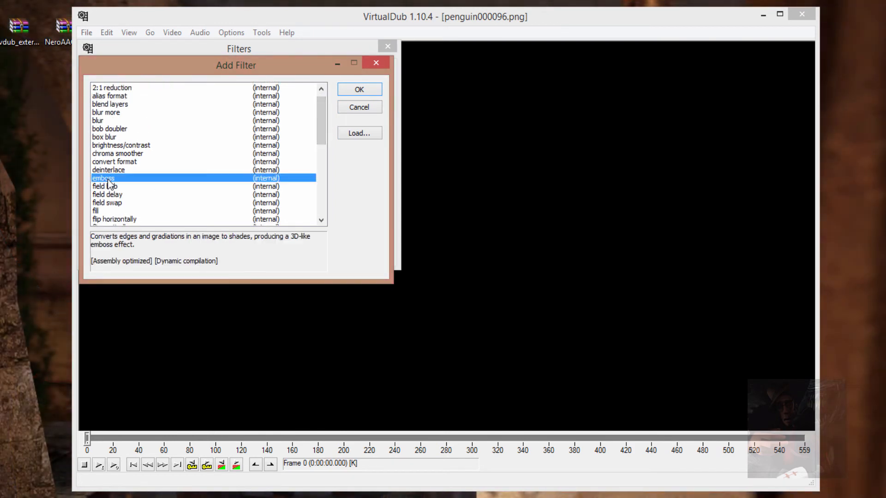
click(355, 91)
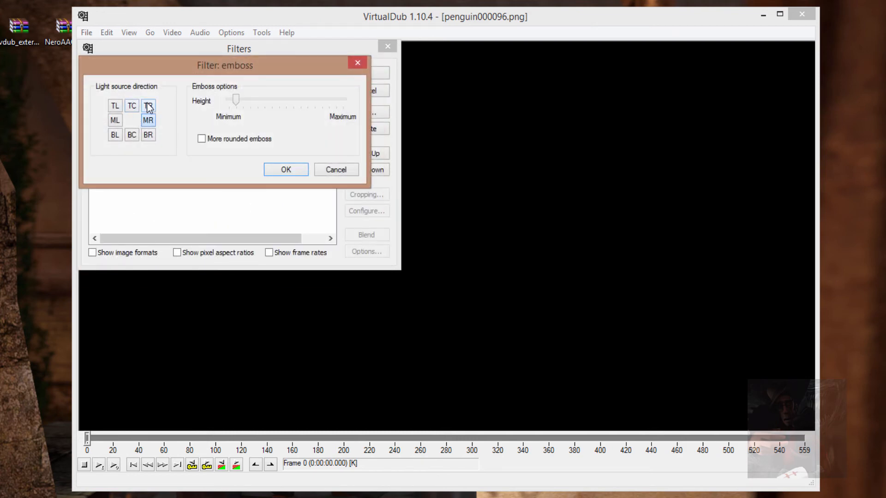
click(115, 106)
drag(236, 100, 327, 101)
click(201, 139)
click(286, 169)
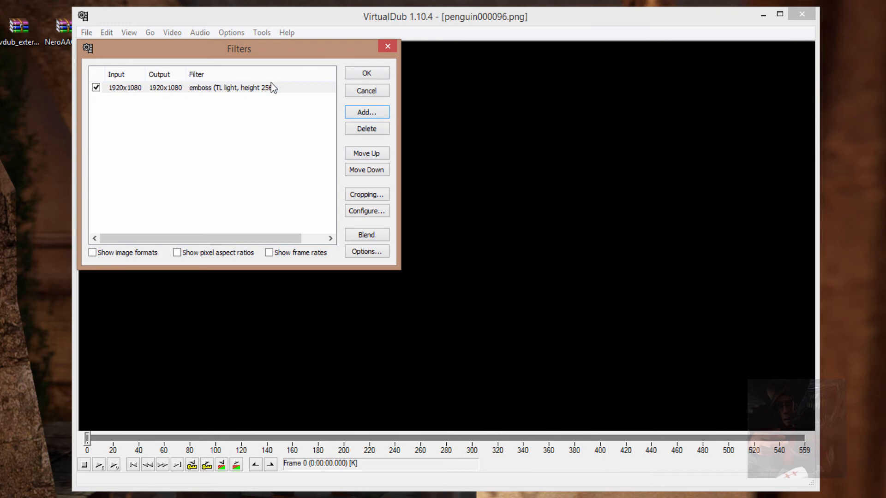
- Enable blending for the emboss filter, confirm the filter list, and show the curve editor
click(368, 235)
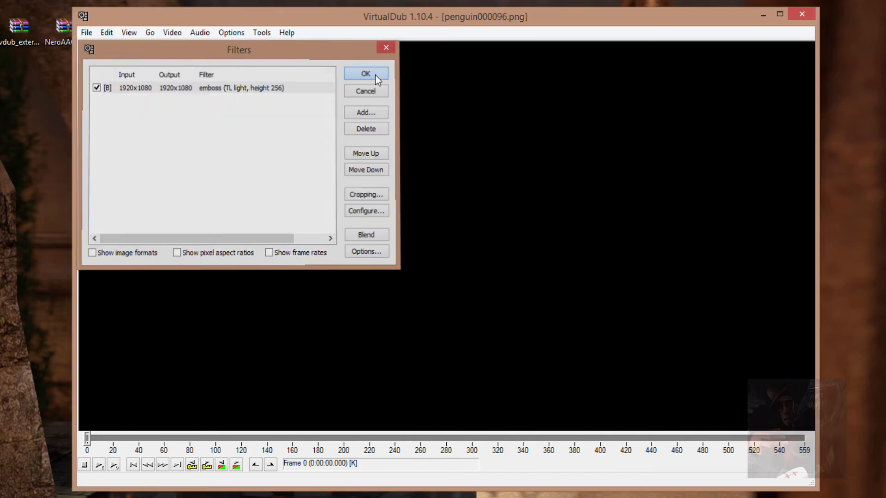
click(375, 74)
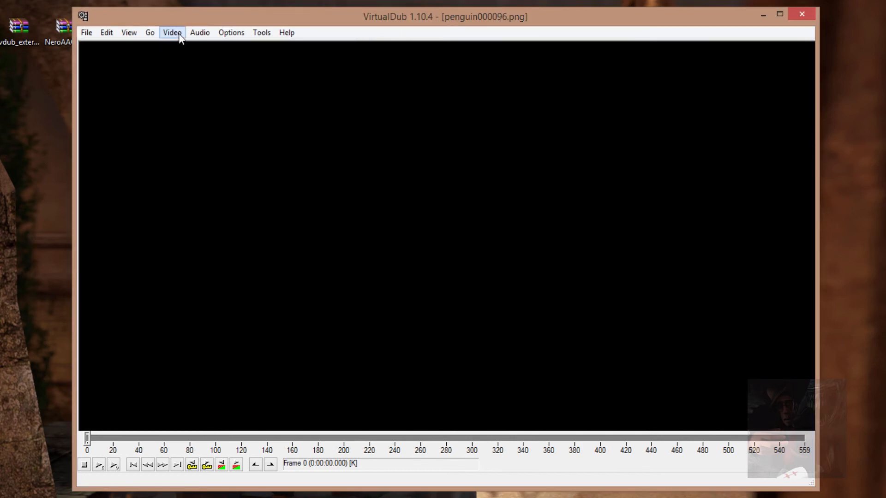
click(128, 34)
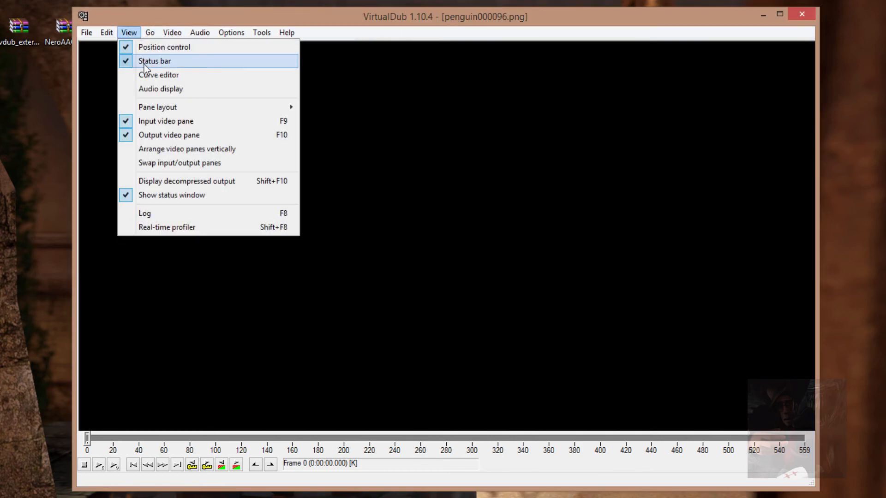
click(146, 77)
- Set the zoom of both the input and output video panes to 33%
right_click(382, 170)
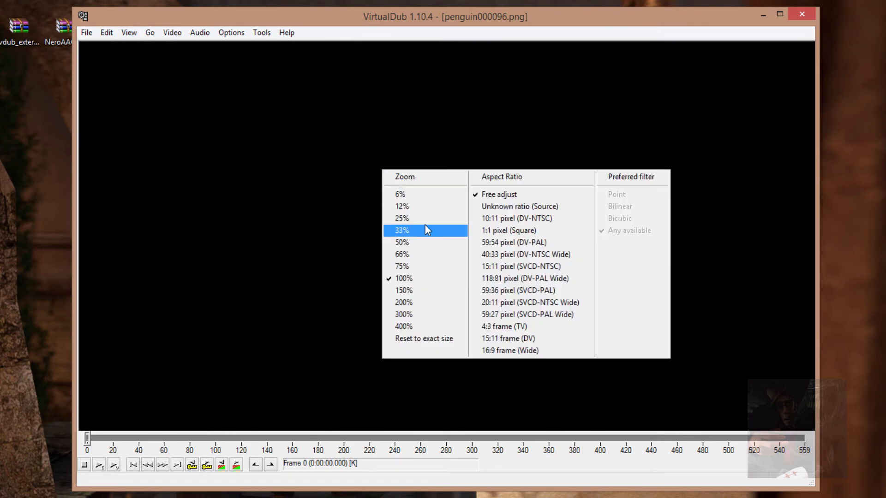
click(410, 230)
right_click(562, 160)
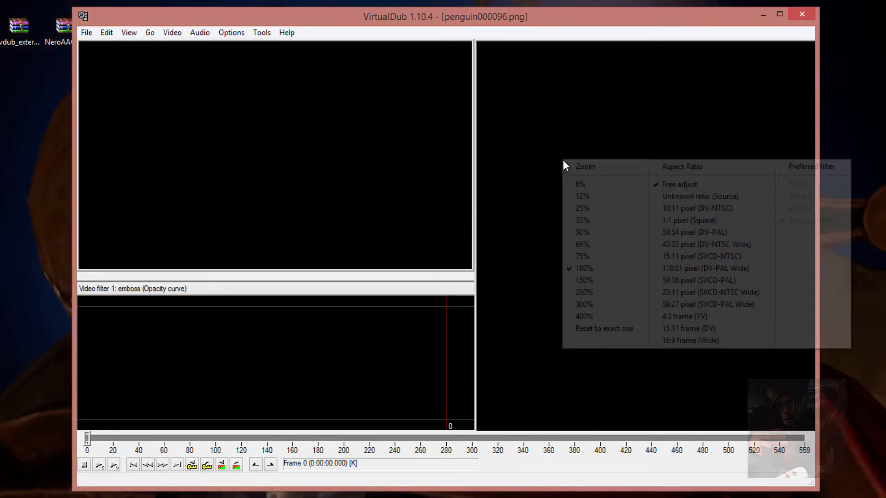
click(599, 220)
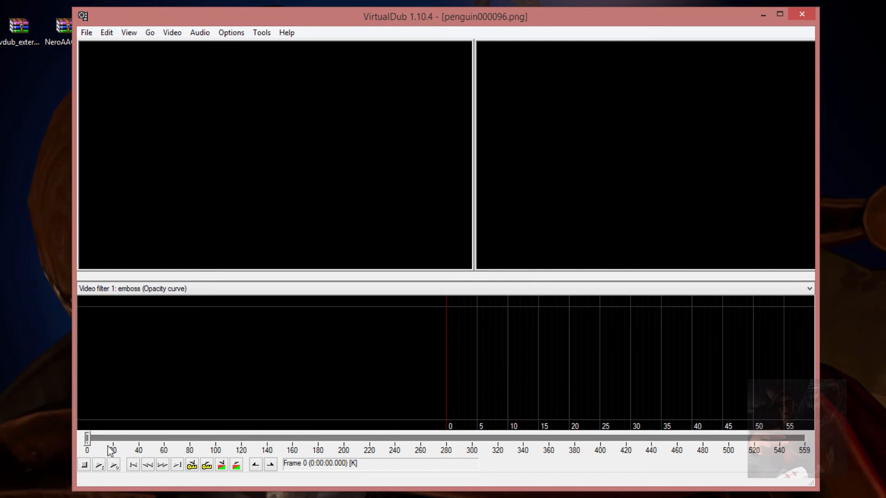
- Move the timeline to frame 108 and add a point at about frame 72 on the upper line of the emboss opacity curve
drag(86, 439, 216, 437)
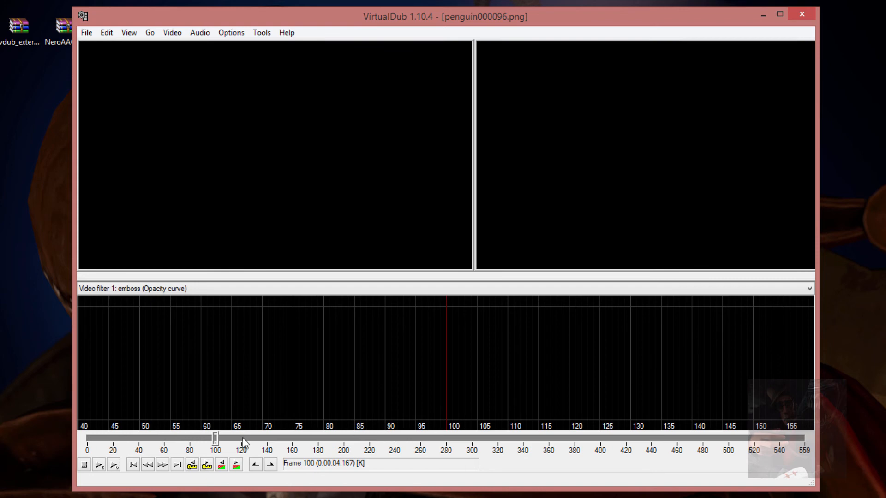
click(243, 438)
click(225, 439)
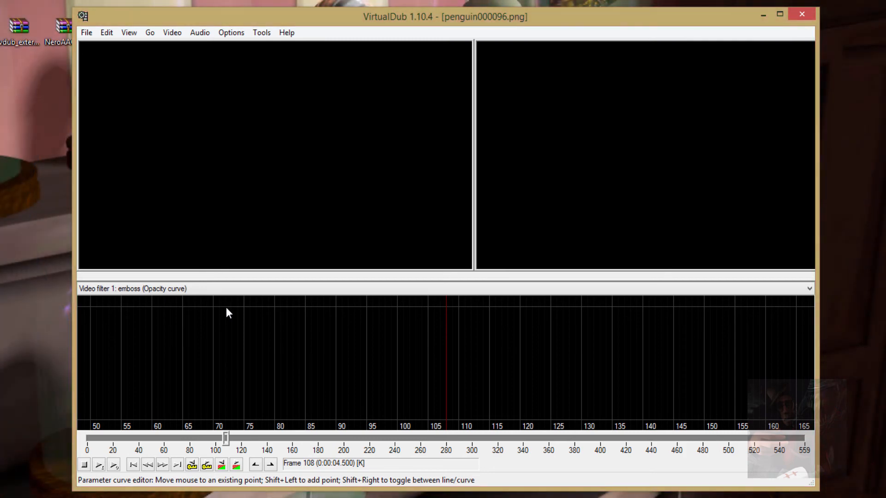
shift+click(226, 307)
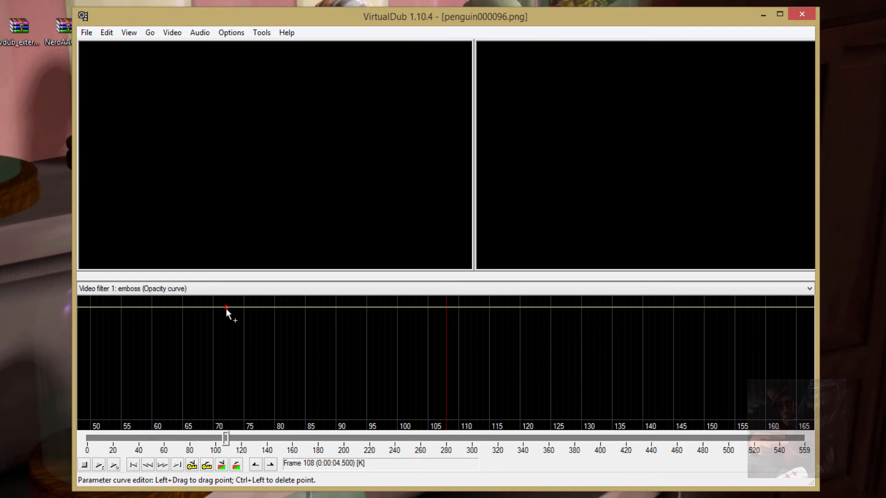
- Move the timeline to frame 121 and lower the existing emboss opacity point to zero at about frame 71
click(176, 435)
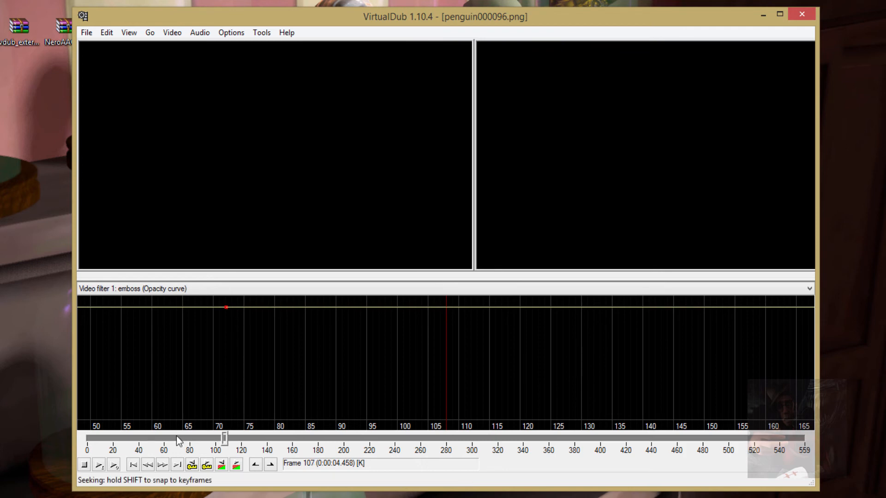
drag(176, 435, 280, 466)
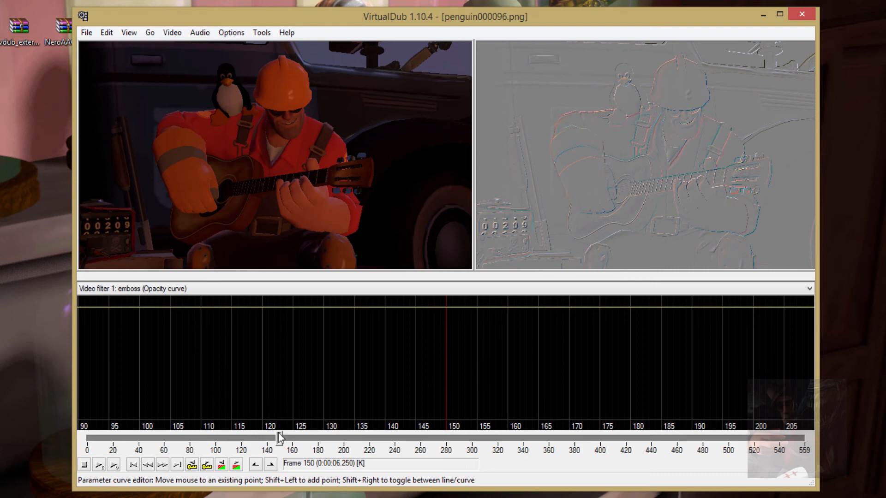
drag(278, 435, 241, 457)
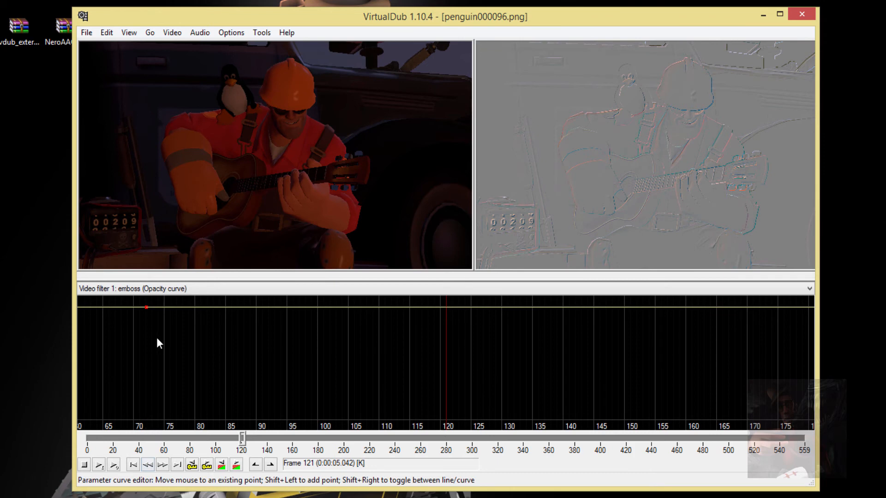
drag(147, 306, 149, 432)
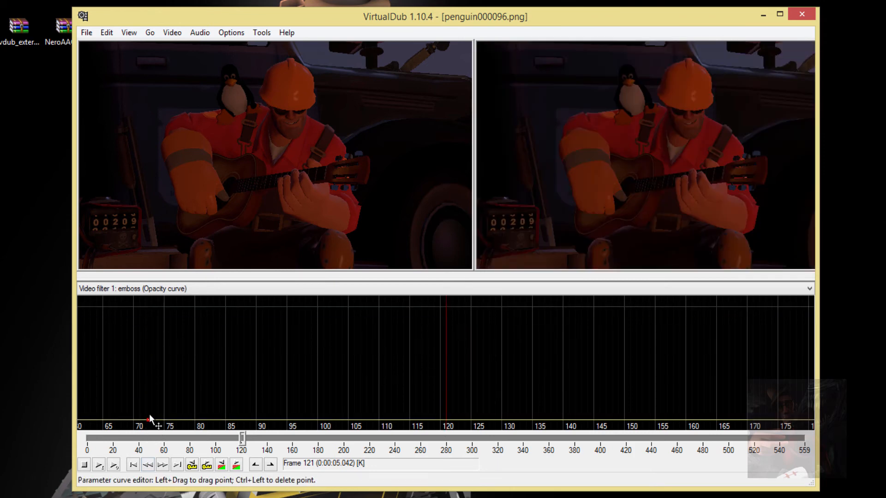
drag(148, 419, 139, 420)
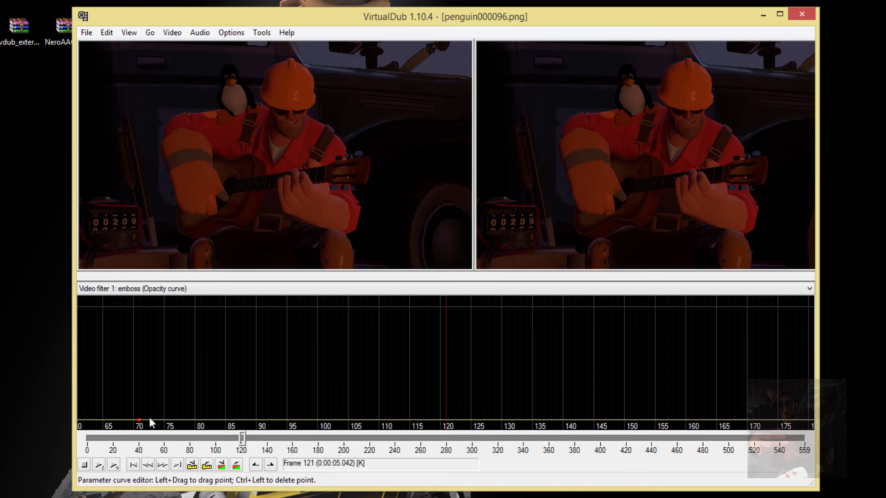
- Place a zero-opacity point at about frame 71 and a full-opacity point directly above it on the emboss curve
shift+click(138, 308)
drag(139, 308, 139, 420)
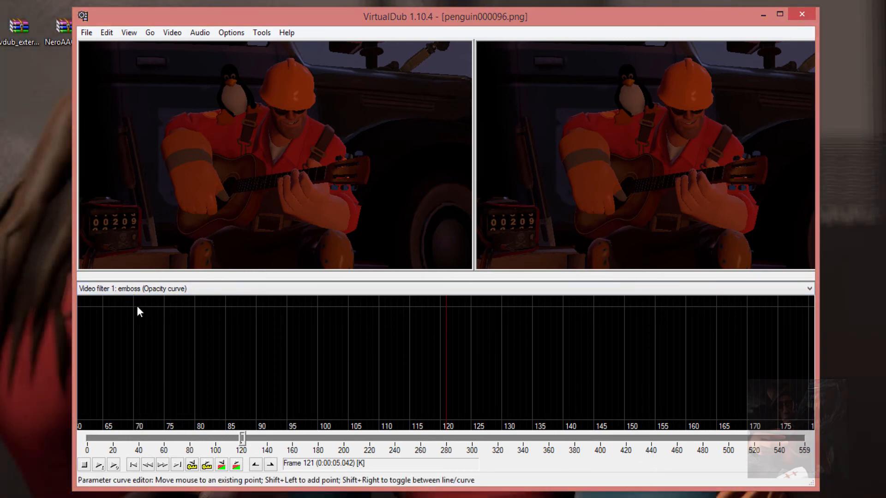
shift+click(137, 306)
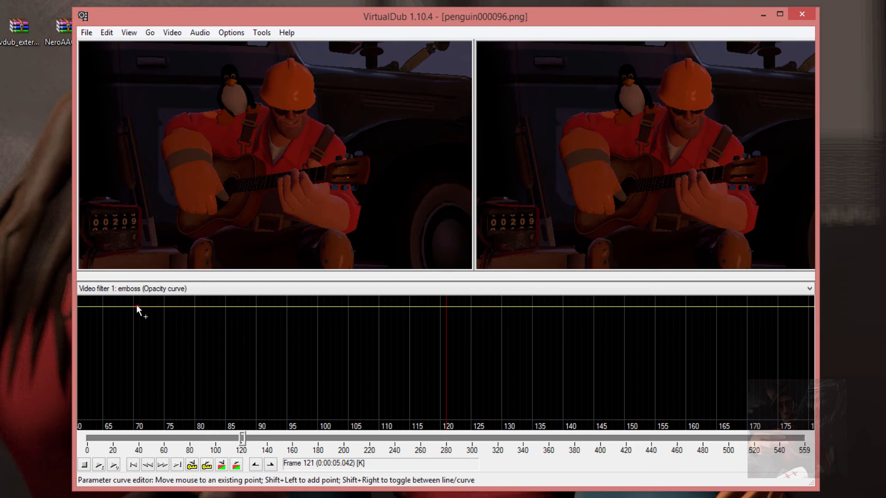
drag(137, 305, 135, 421)
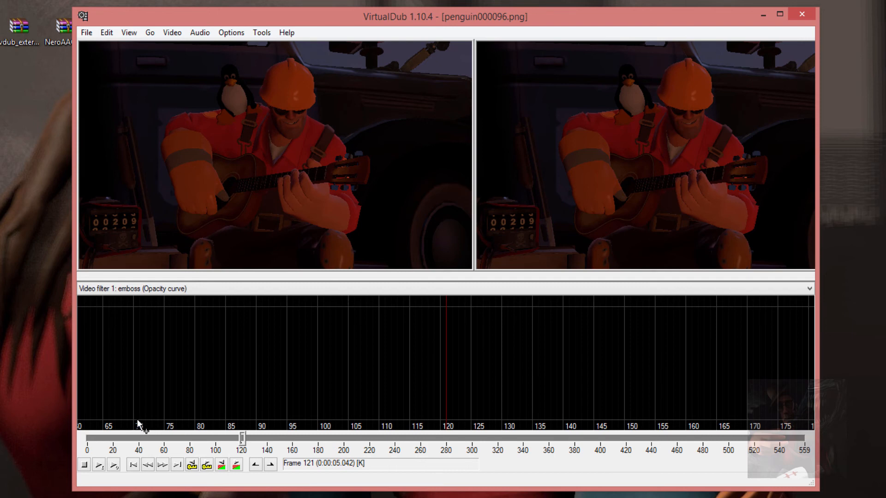
drag(139, 419, 139, 420)
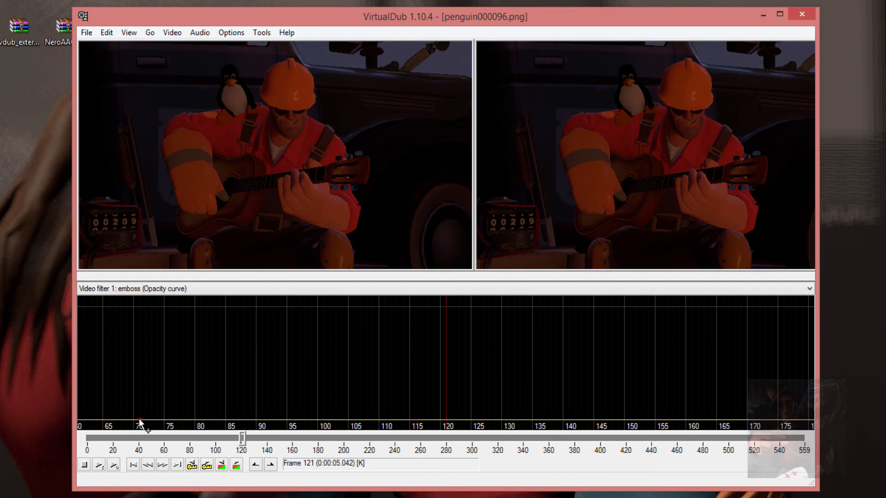
shift+click(140, 308)
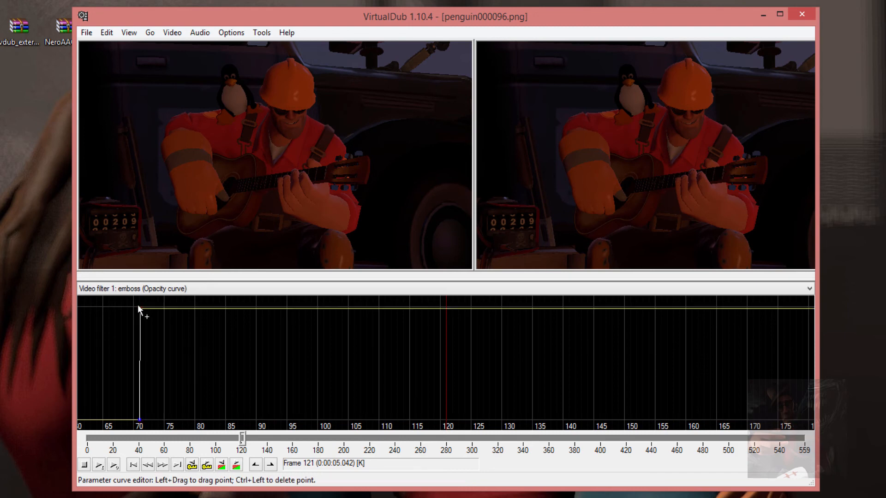
drag(140, 307, 130, 296)
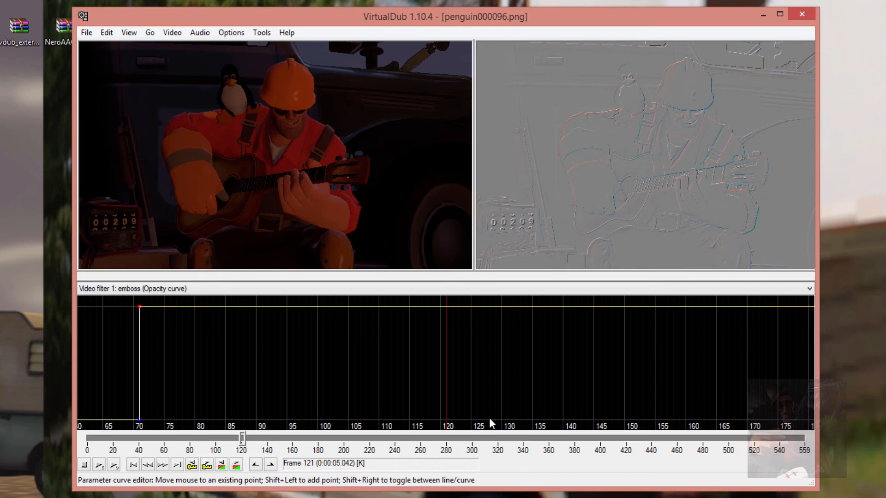
- Add a full-opacity point at about frame 128 and a zero-opacity point directly below it to end the emboss effect
shift+click(485, 305)
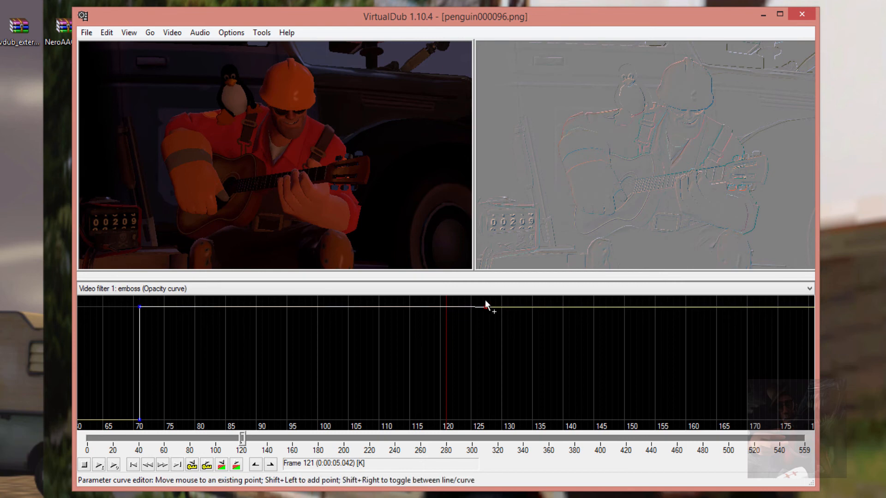
drag(485, 305, 488, 304)
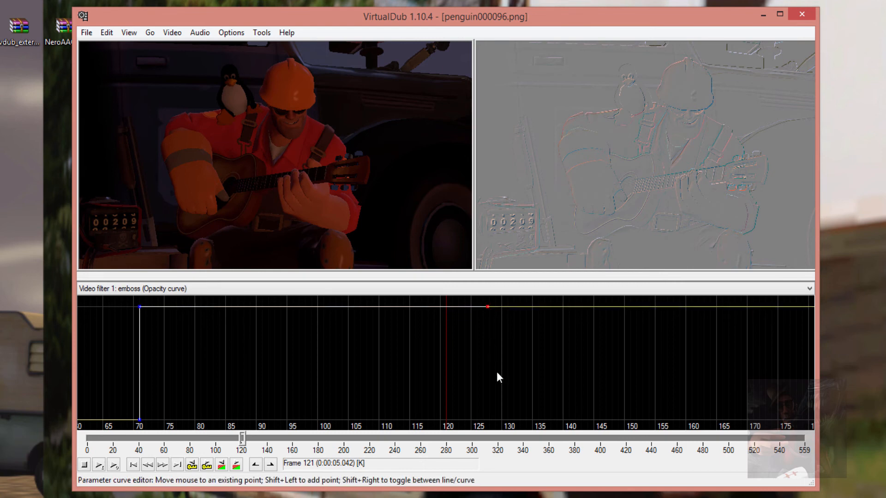
shift+click(489, 420)
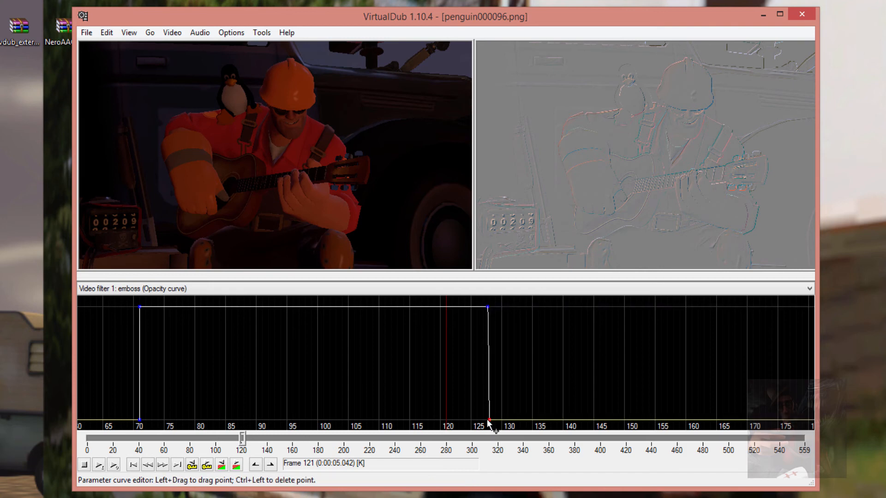
drag(487, 419, 480, 419)
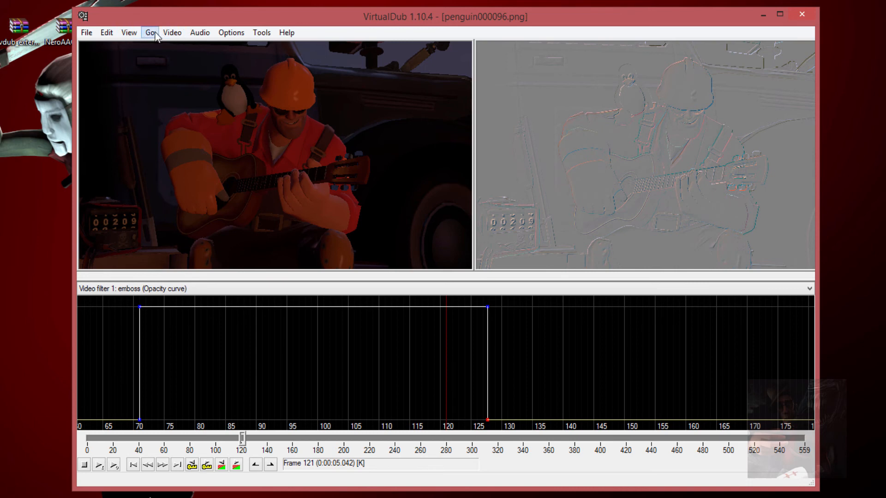
- Review the video frame rate settings, keeping the source rate unchanged and all frames processed
click(172, 32)
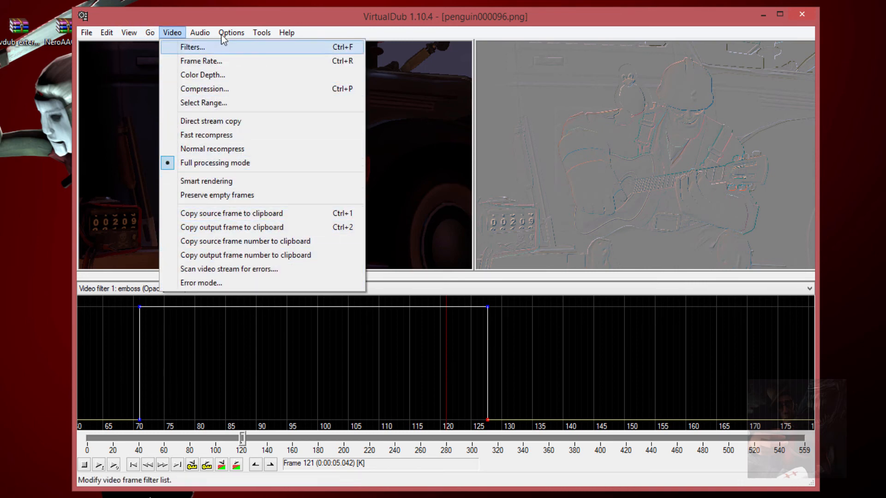
click(198, 35)
click(199, 35)
mouse_move(226, 33)
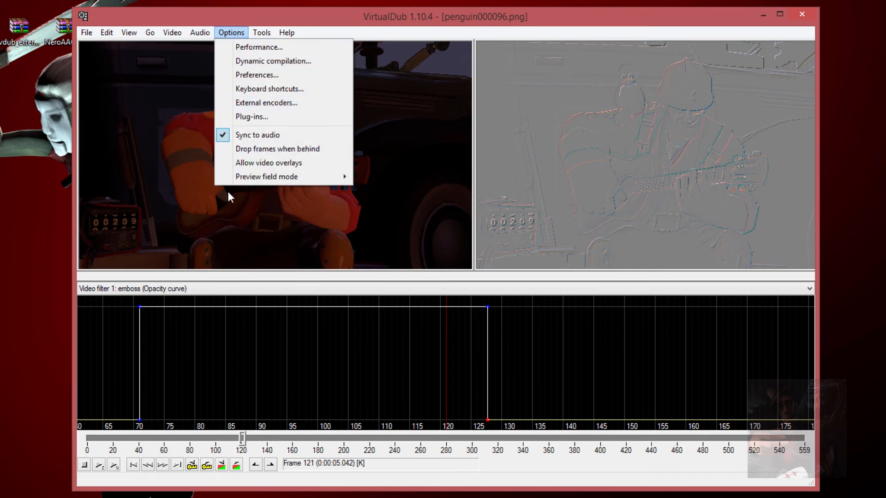
mouse_move(174, 36)
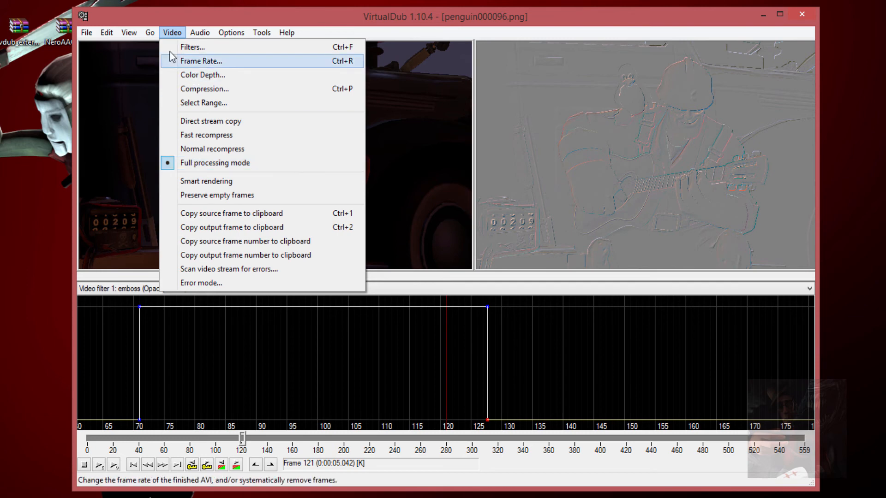
click(191, 64)
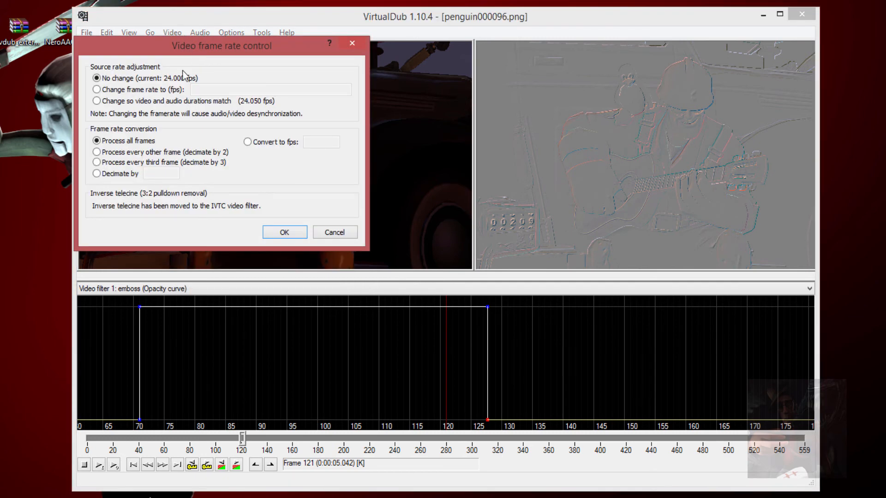
click(288, 232)
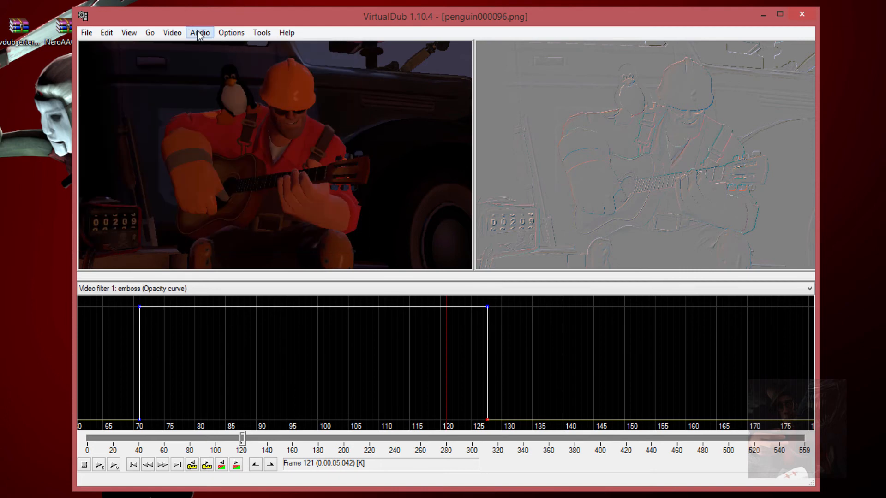
click(174, 34)
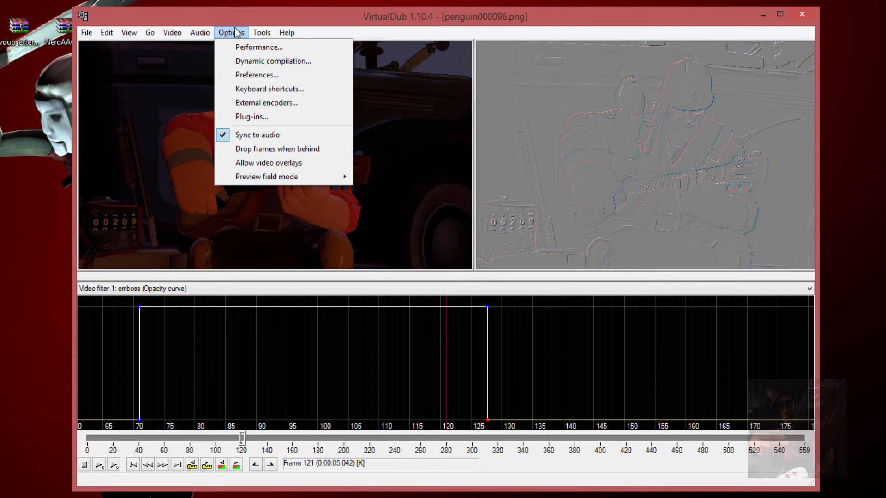
- Export the video with the external encoder set "mp4 x264 r18 709 +aac" to the Desktop as test14
click(87, 33)
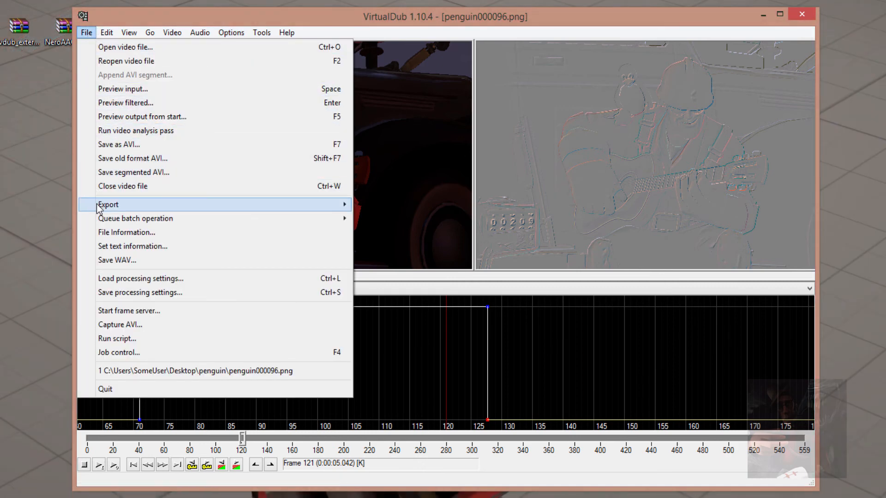
mouse_move(99, 207)
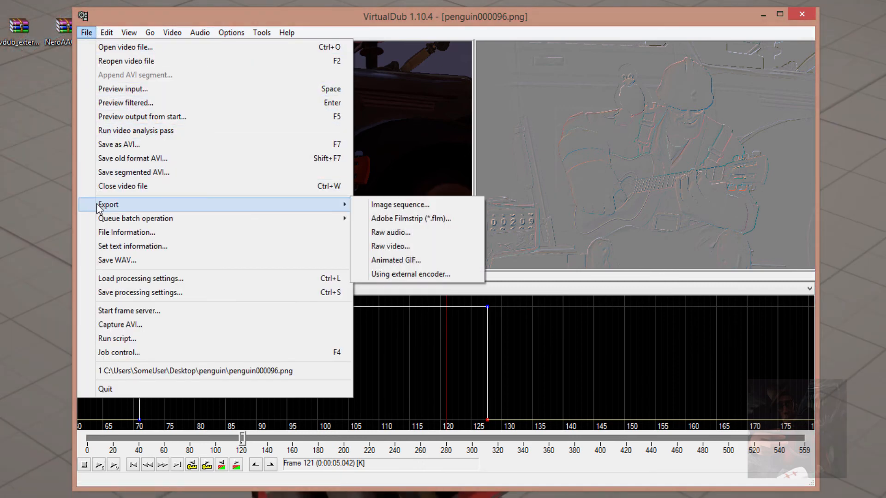
click(415, 275)
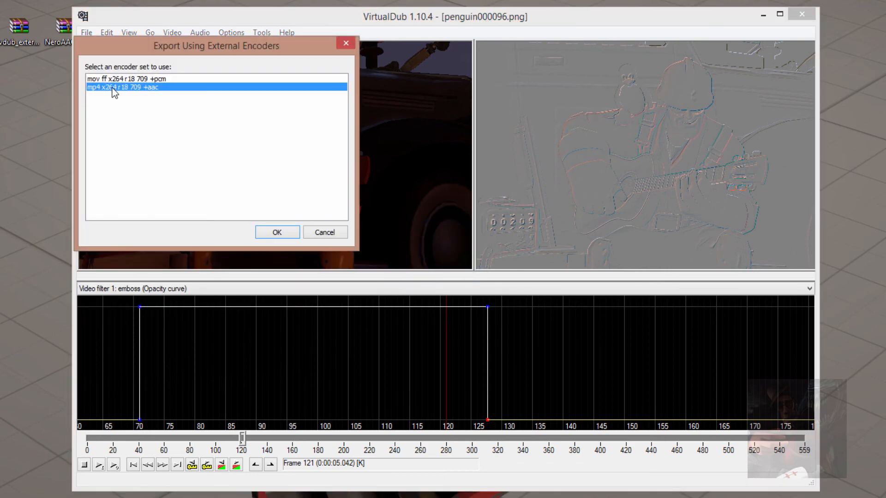
click(277, 233)
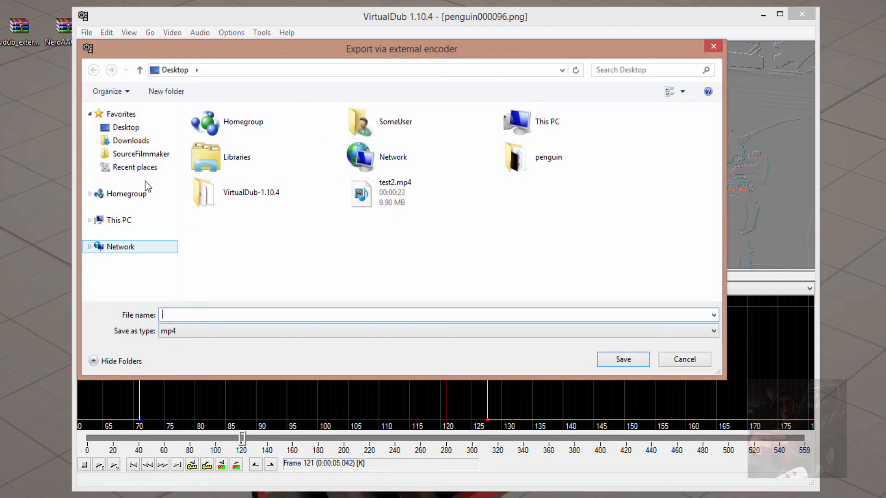
click(134, 127)
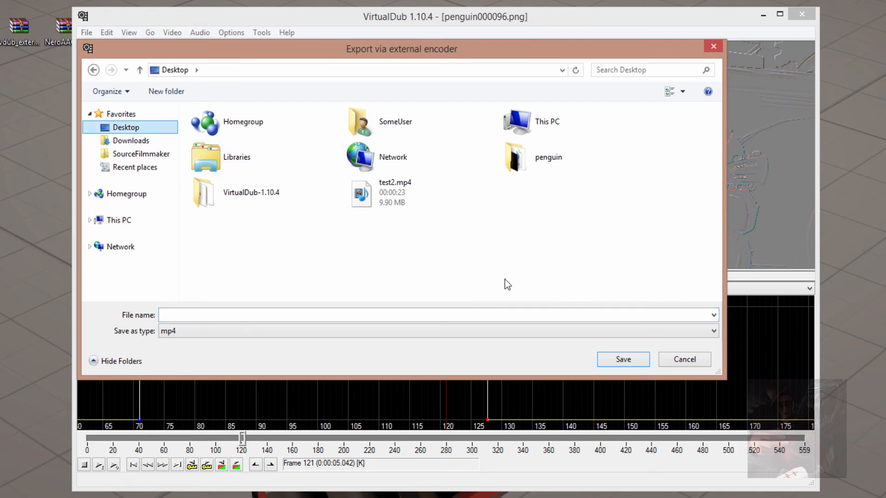
click(207, 315)
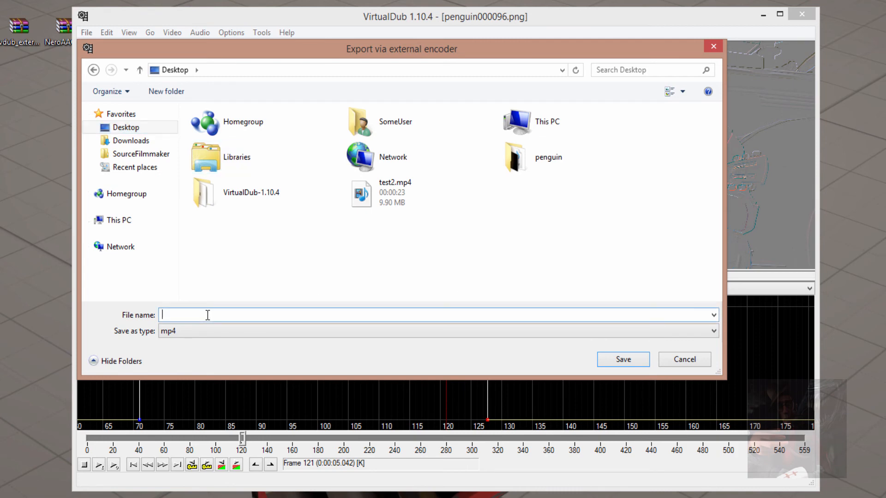
text(test14)
key(Return)
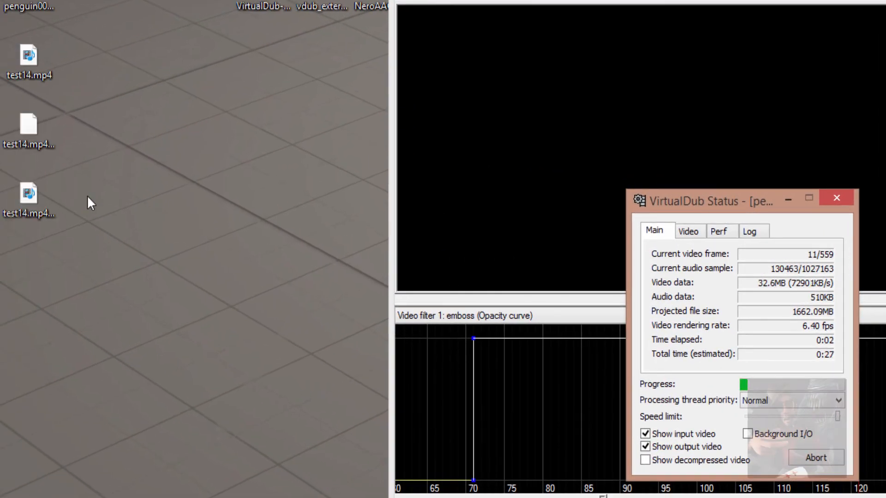
- Inspect the test14 files on the desktop: the .aac audio, the .264 video and the final .mp4
click(28, 205)
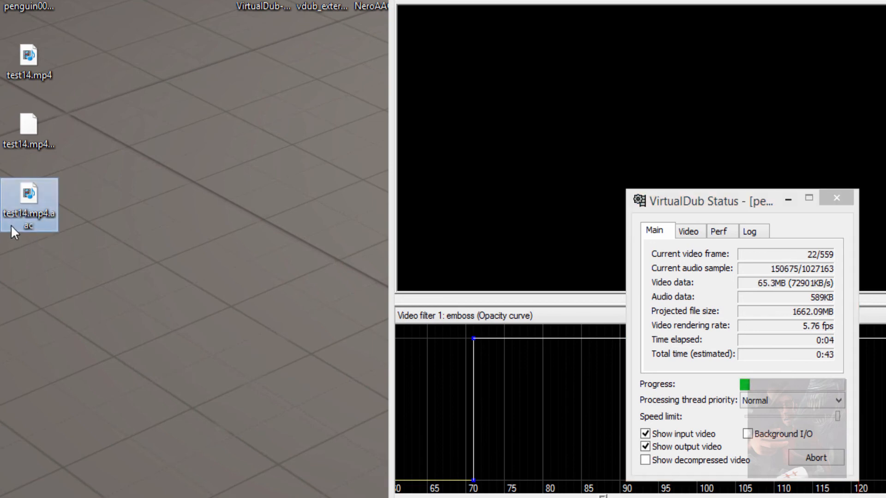
click(33, 137)
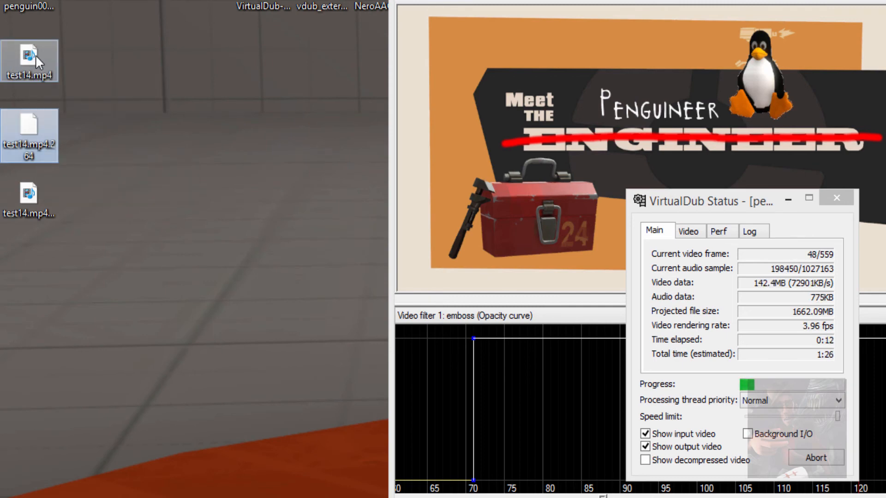
mouse_move(36, 56)
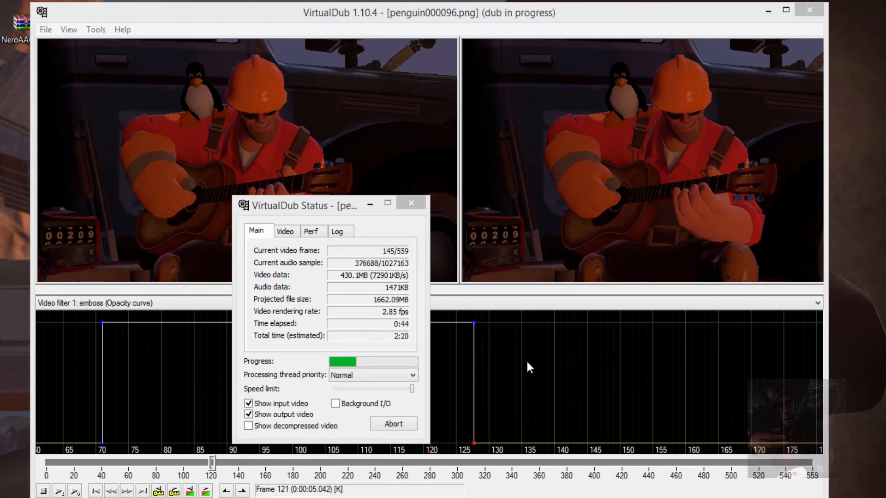
- Move the export status window clear of the preview panes and view its video frame size graph
drag(311, 214, 187, 270)
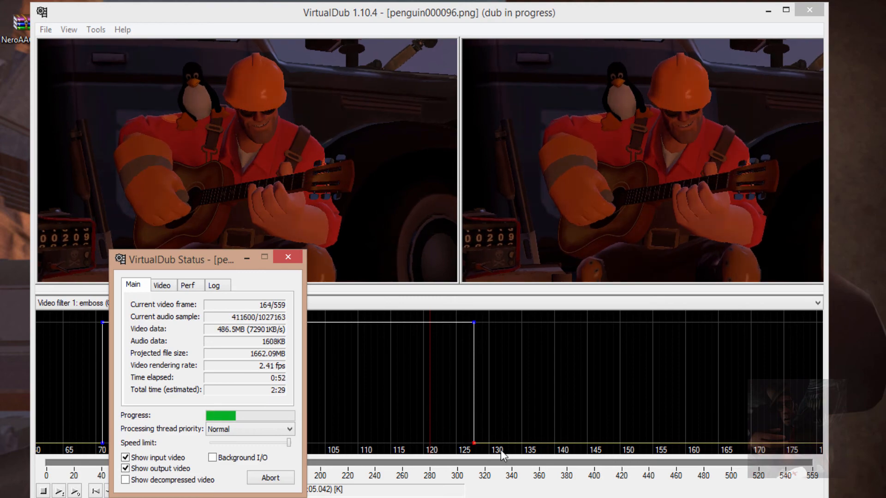
drag(198, 263, 784, 331)
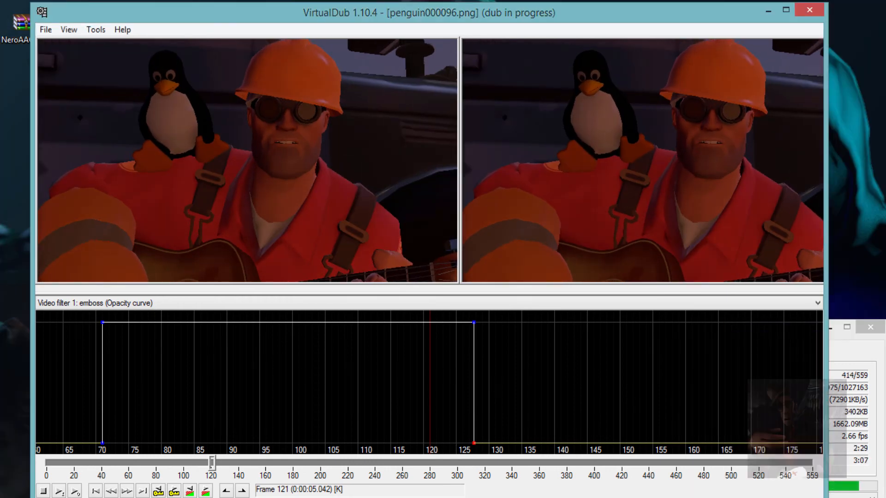
key(alt+Tab)
drag(804, 331, 15, 215)
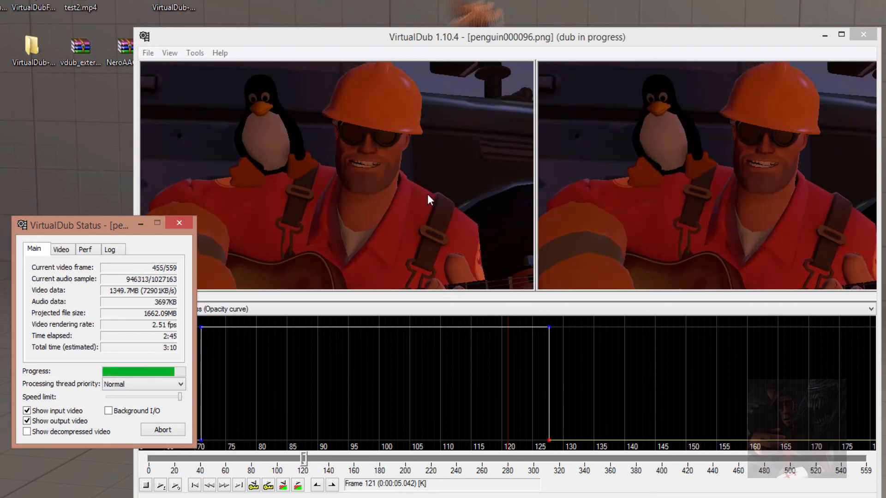
click(61, 249)
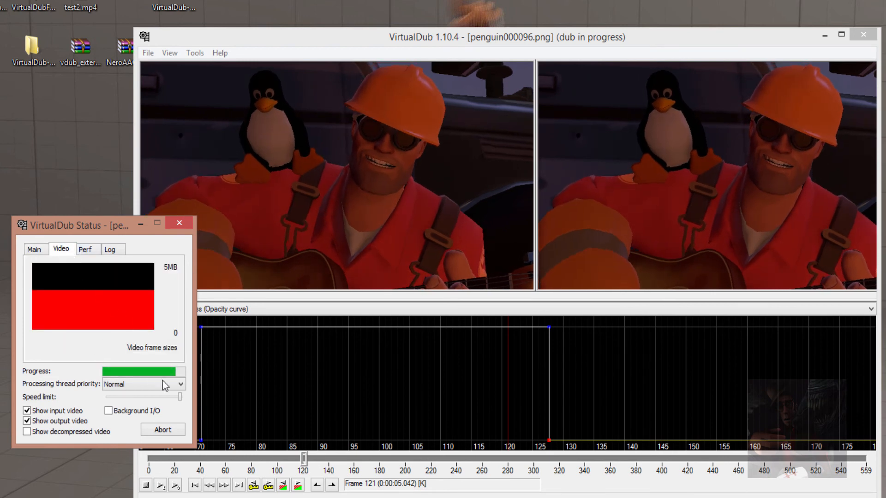
- Inspect the performance figures and encoder log in the export status window, and return to its main overview
click(91, 253)
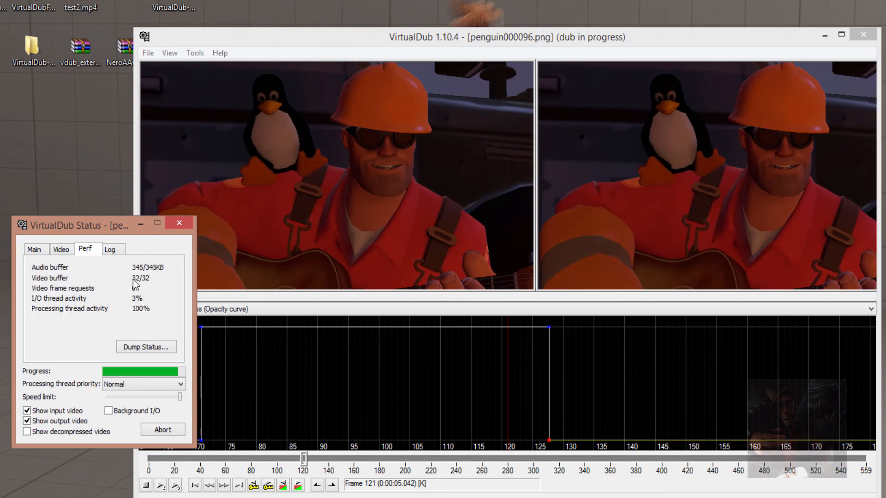
click(111, 250)
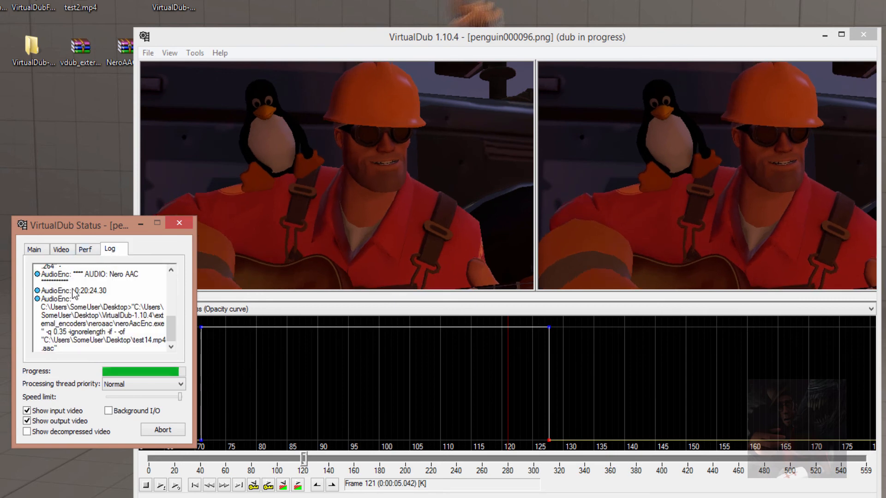
drag(172, 323, 176, 270)
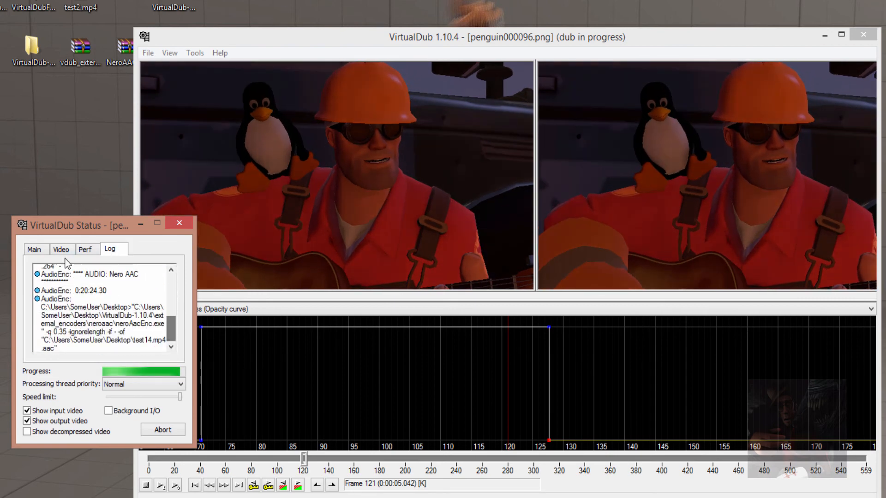
click(34, 250)
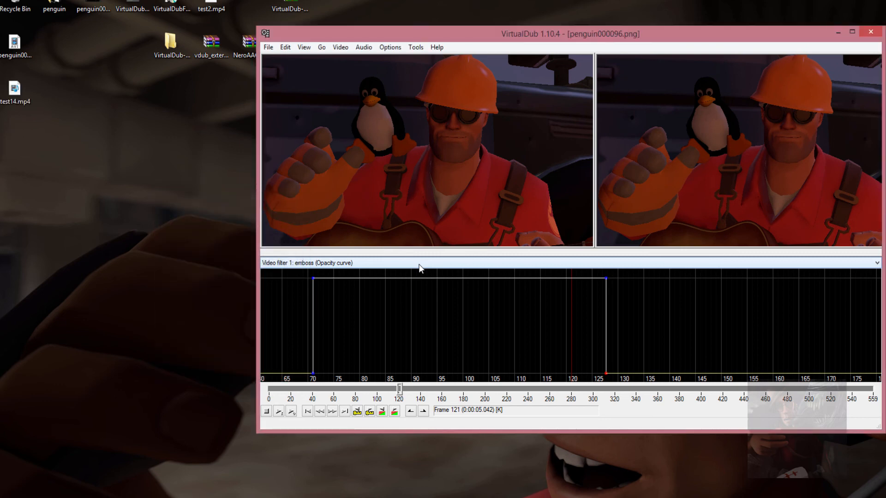
- Play back the exported test14.mp4 from the desktop, close the player, and open test2.mp4 for viewing
double_click(20, 93)
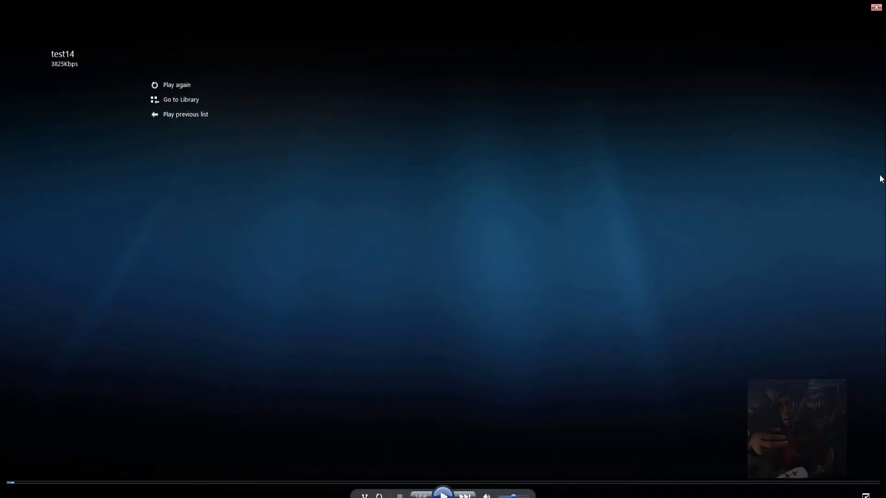
click(875, 8)
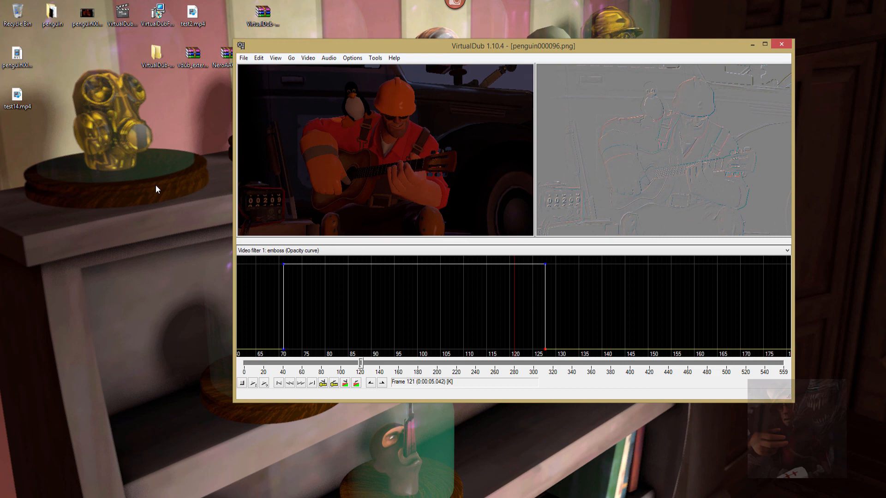
double_click(192, 16)
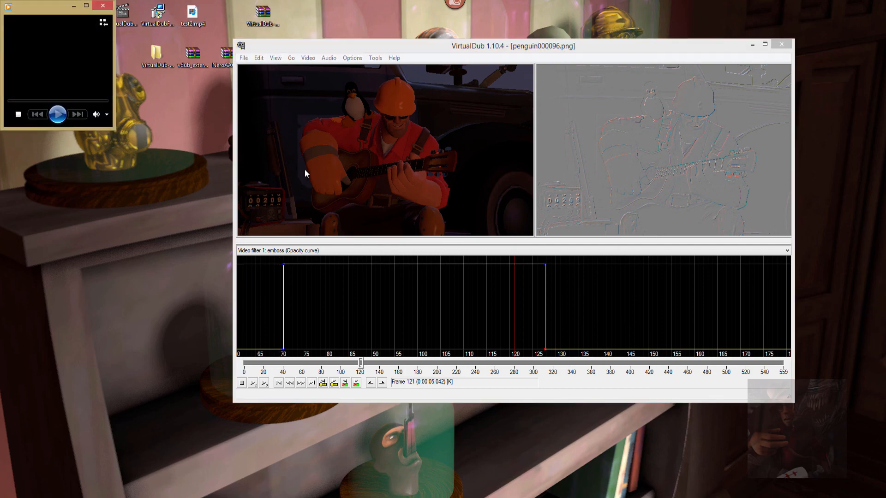
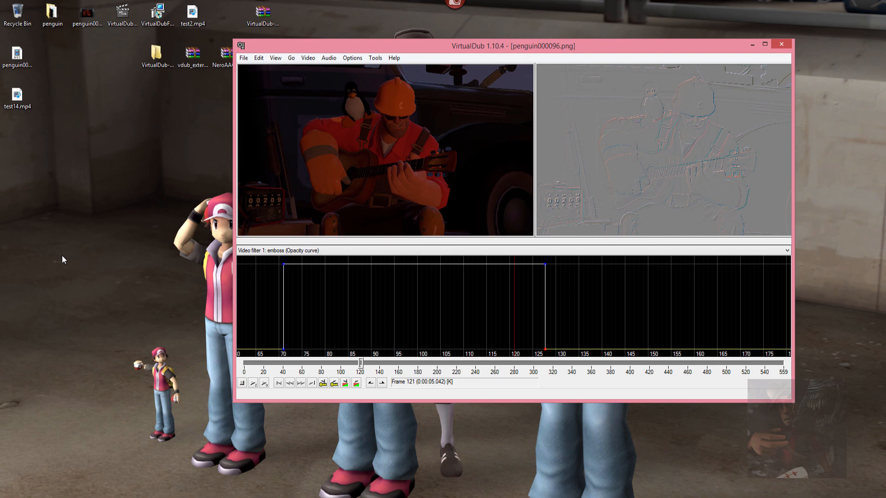
- Switch to the web browser and search Google for "virtualdub filter pack"
click(157, 15)
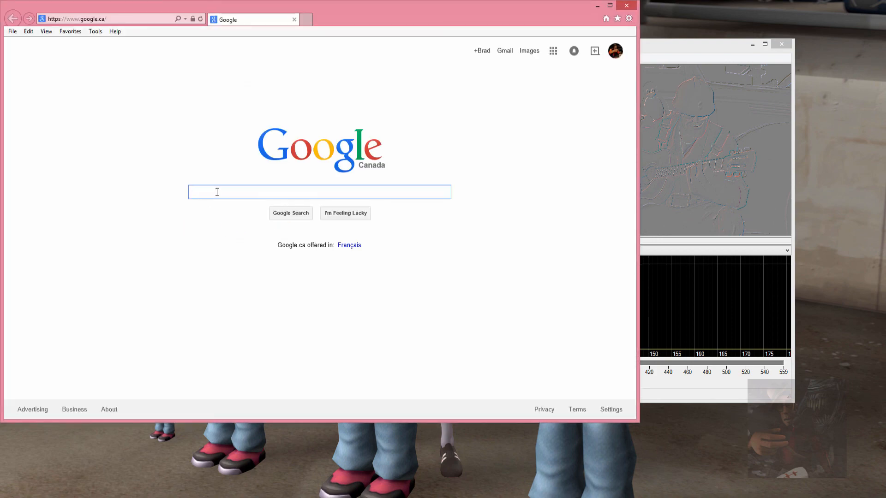
text(vi)
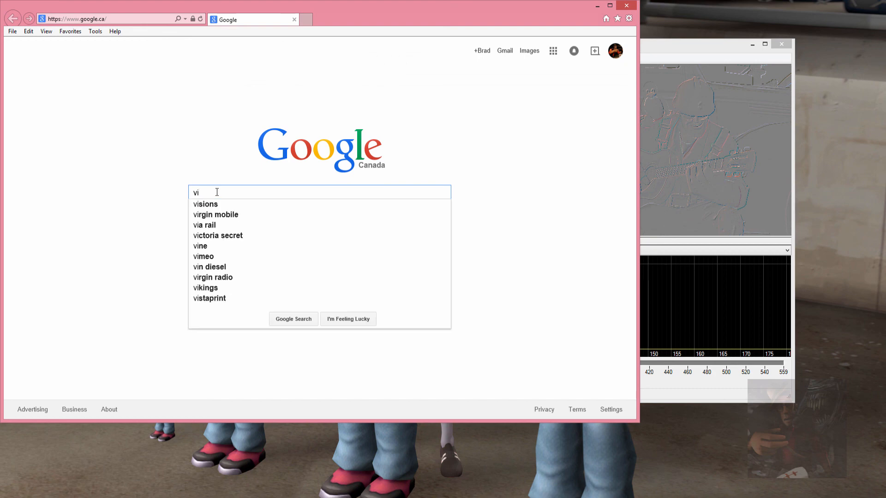
text(rtualdub)
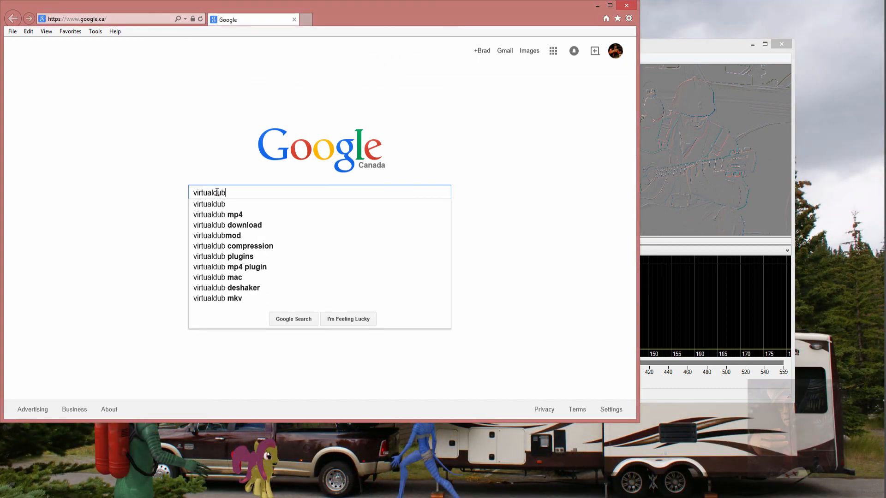
text( filter)
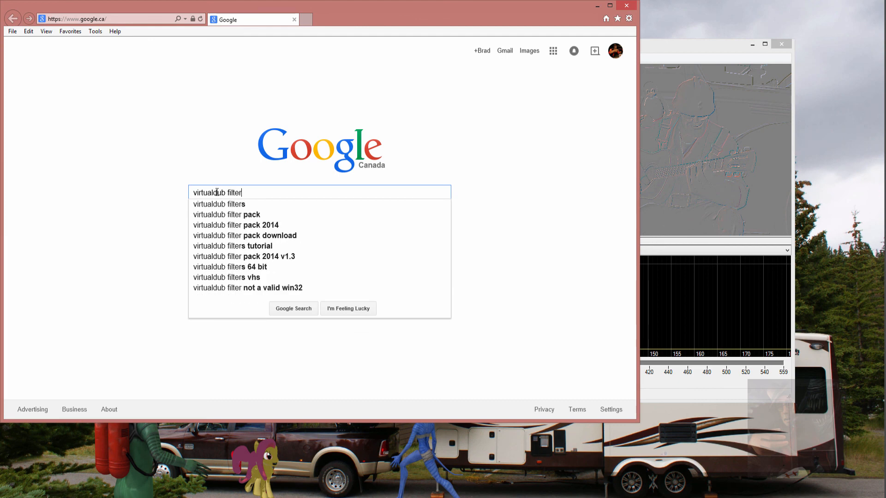
text( pac)
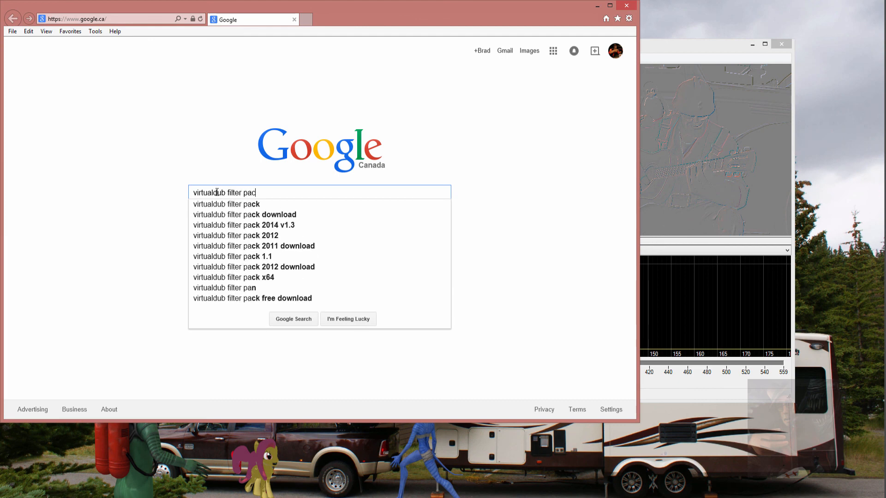
text(k)
key(Down)
key(Down)
key(Down)
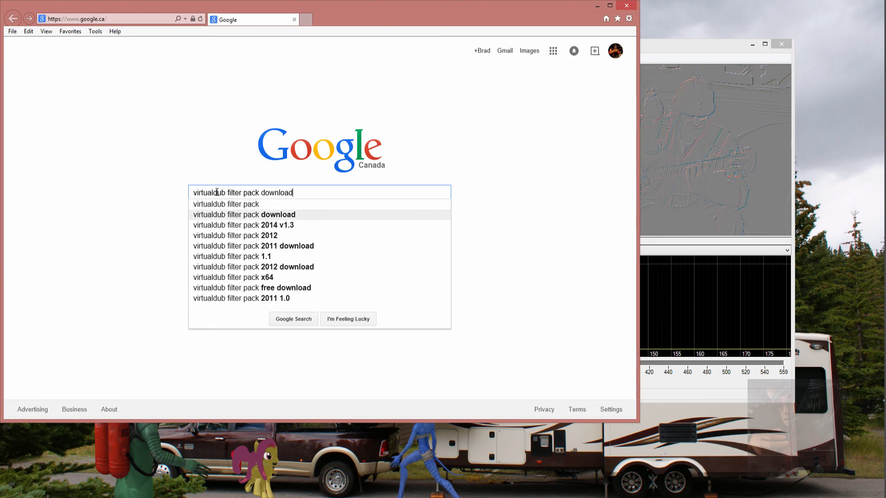
key(Return)
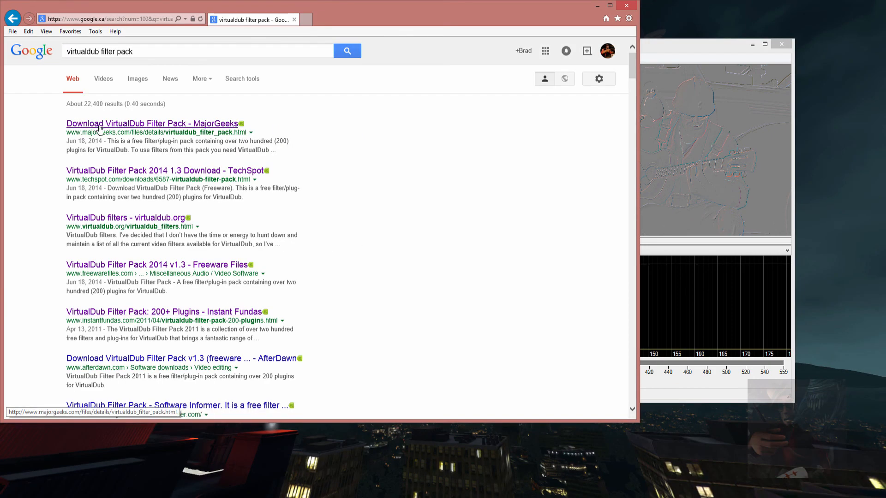
- Download VirtualDub Filter Pack 2014 1.3 from MajorGeeks, save VirtualDubFilterPack.exe to the Desktop over the existing copy, and close the browser
click(146, 125)
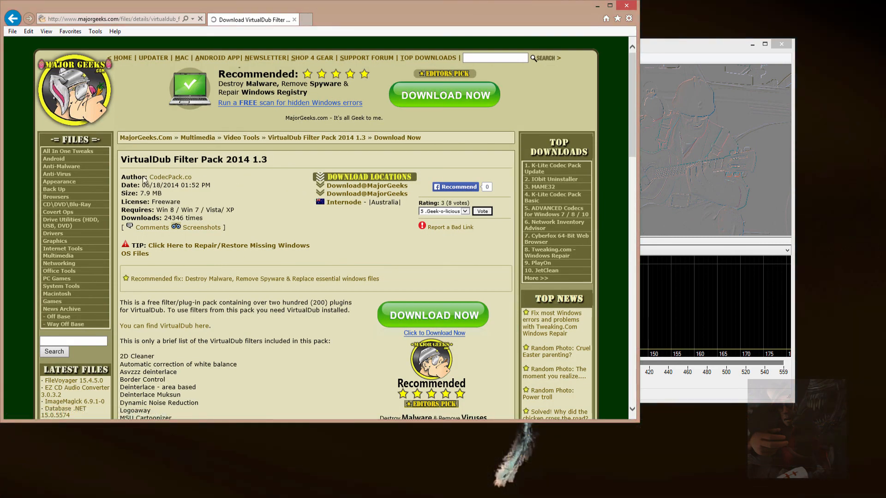
click(356, 187)
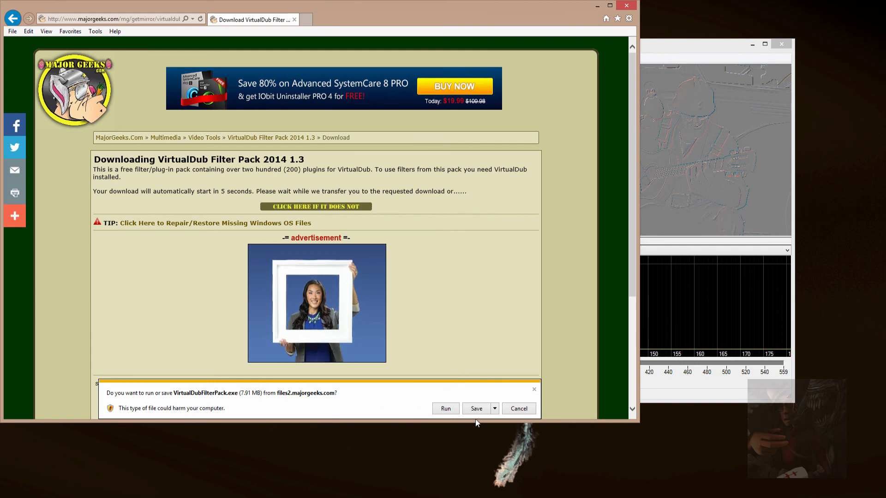
click(495, 410)
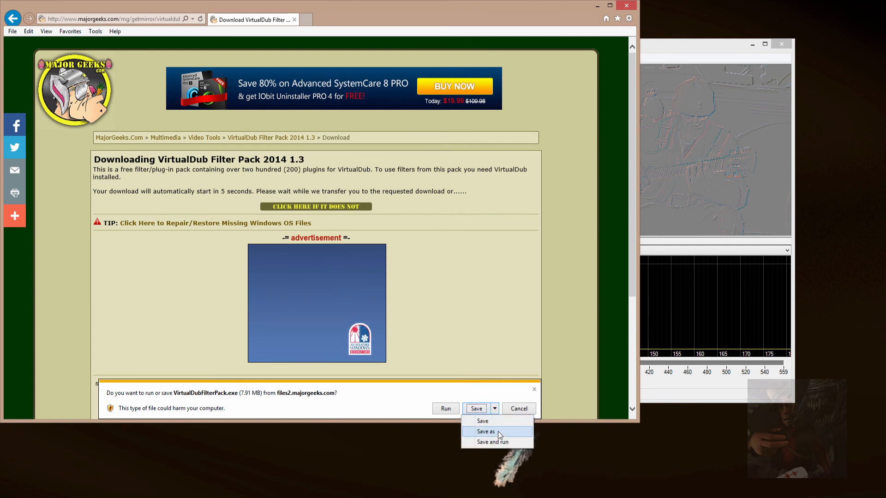
click(497, 431)
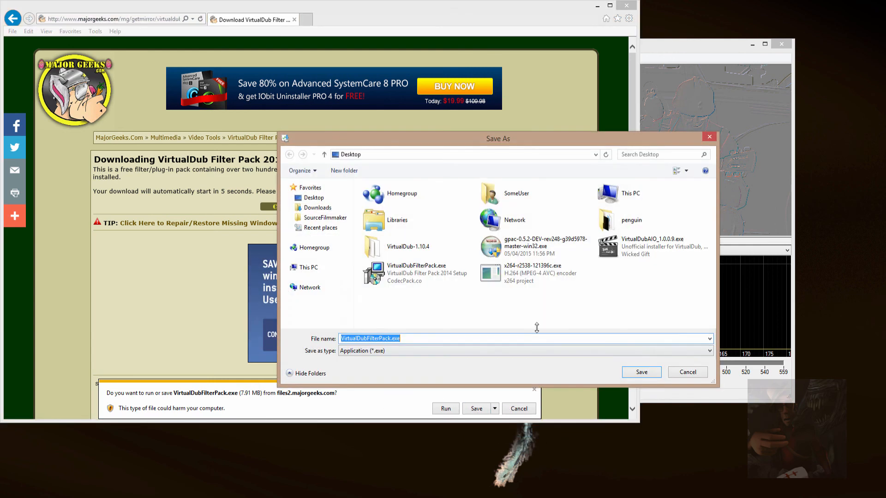
click(646, 374)
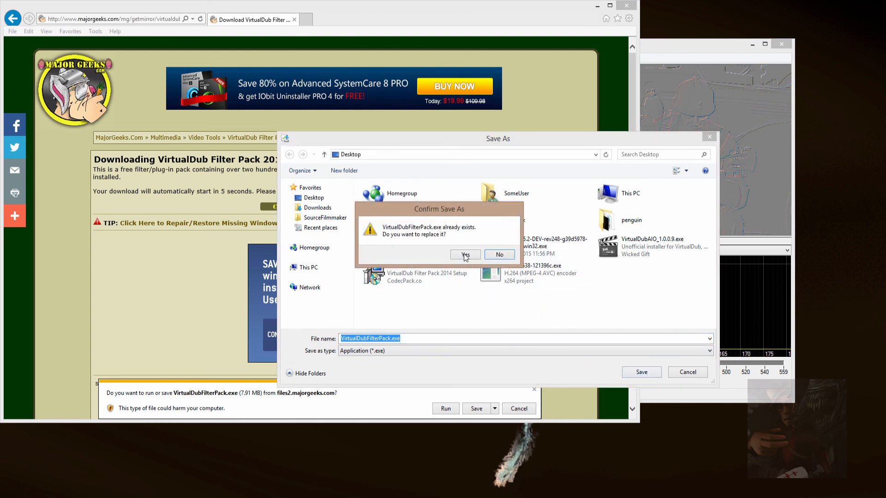
click(465, 256)
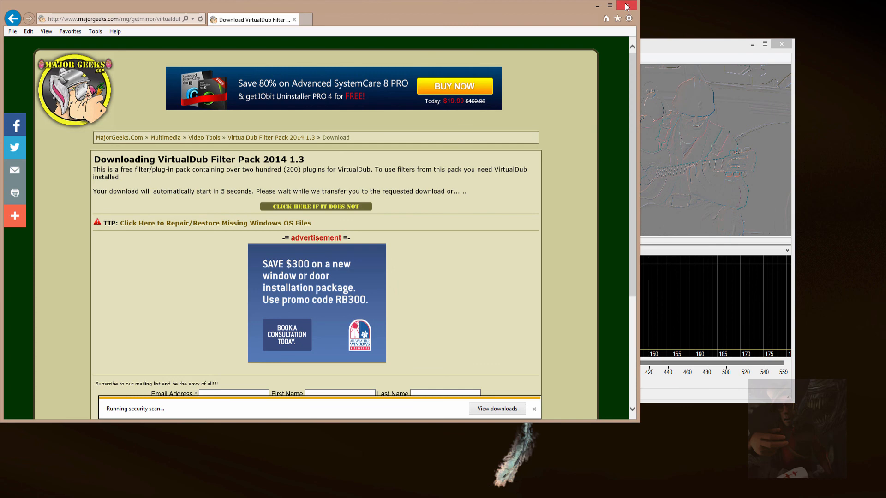
click(626, 5)
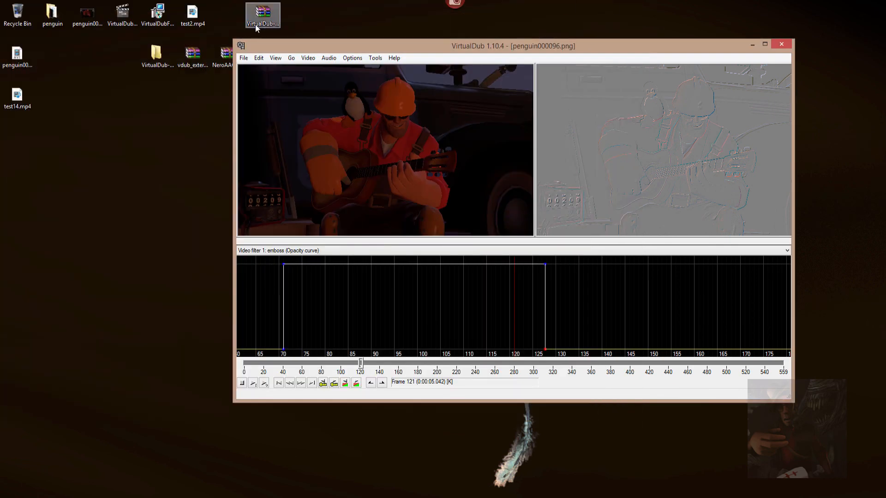
- Switch to VirtualDub, examine the list of video filters available to add, and leave the filter dialogs without adding any
click(307, 58)
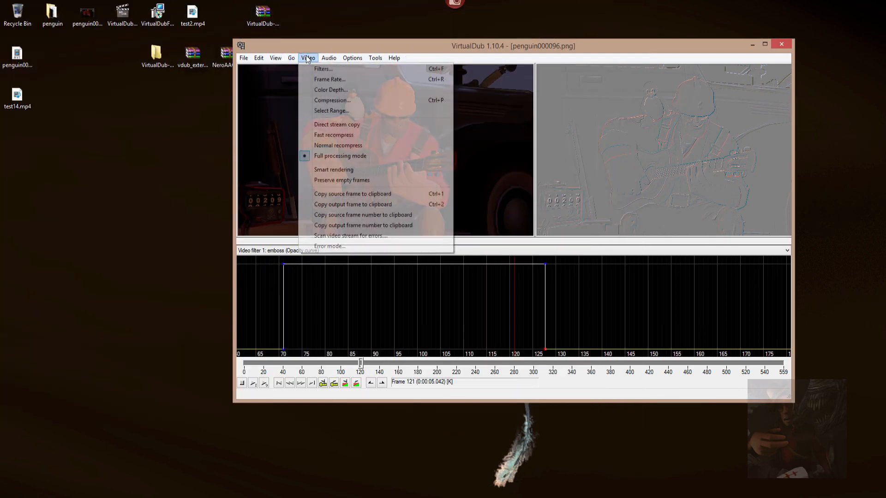
click(323, 68)
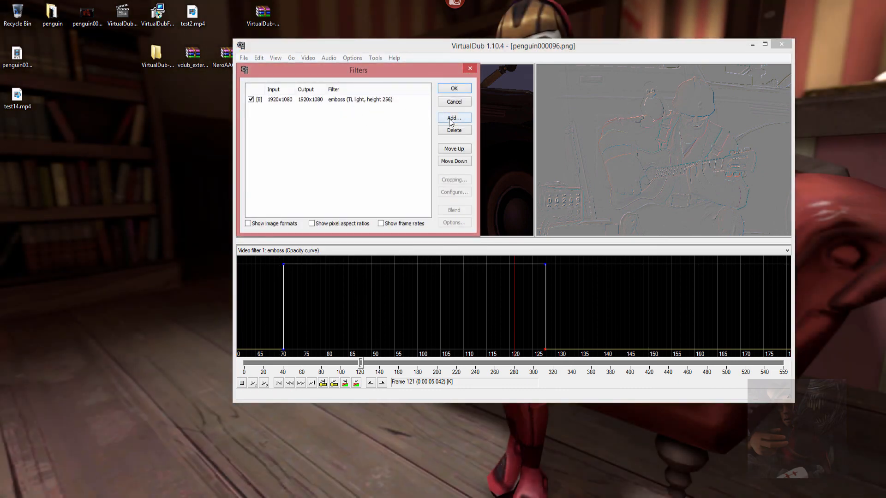
click(445, 118)
mouse_move(421, 111)
mouse_down()
mouse_move(415, 172)
mouse_move(419, 105)
mouse_up()
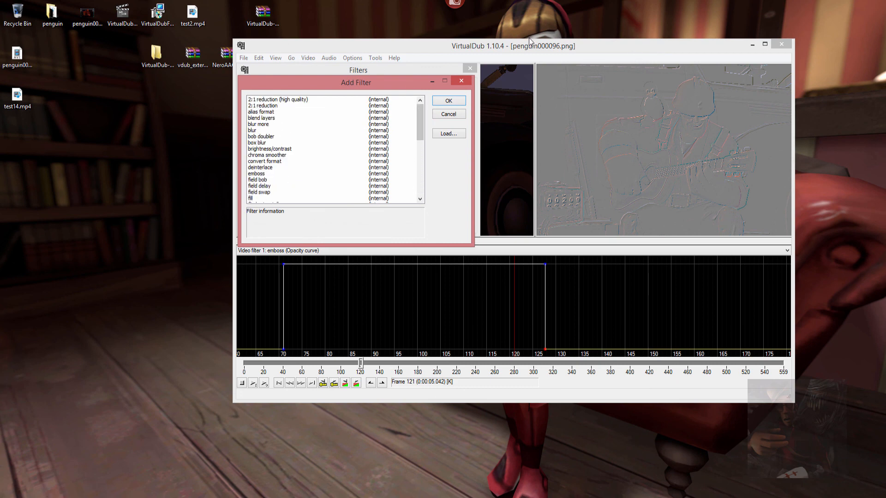
click(118, 135)
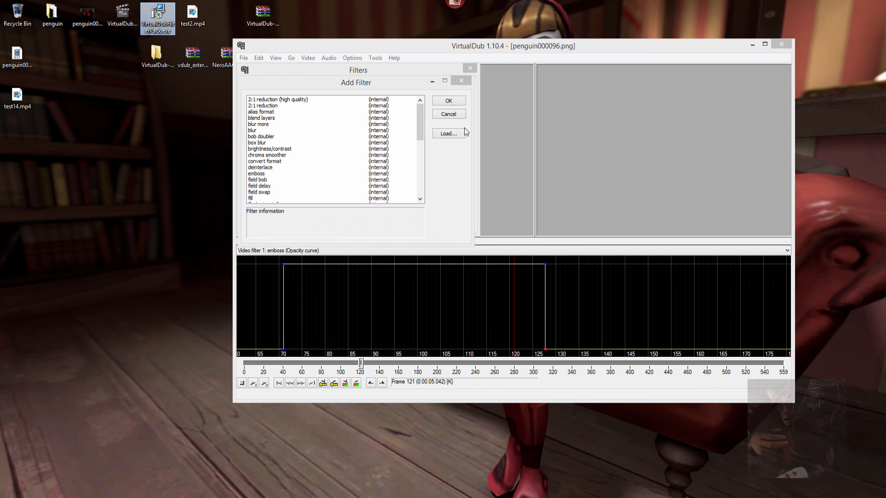
click(449, 115)
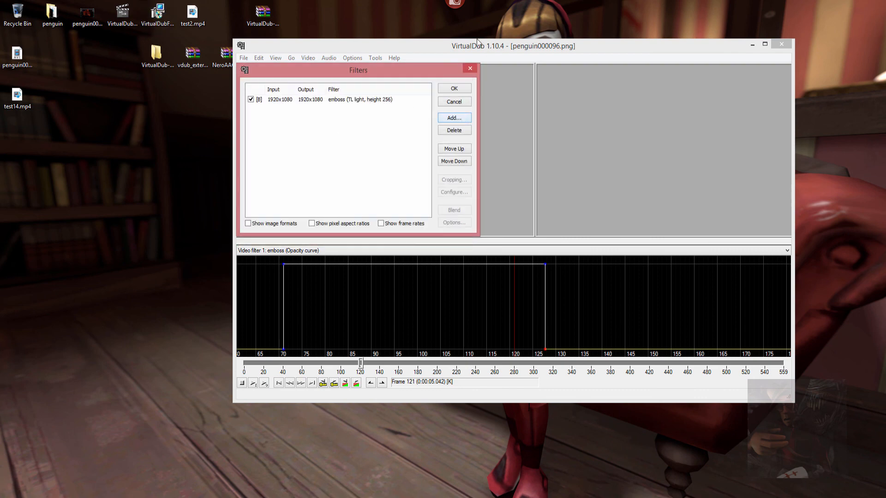
click(470, 70)
- Try to save the processing settings as a VirtualDub script named penguin on the Desktop
click(244, 59)
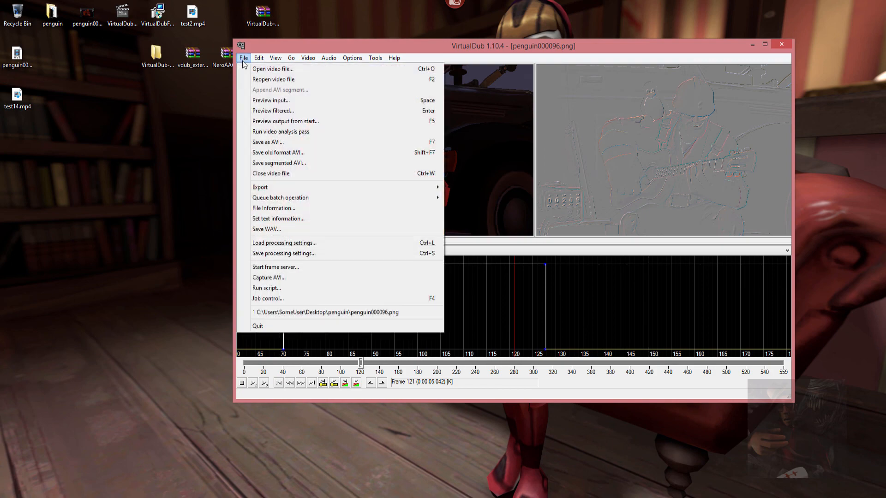
click(274, 254)
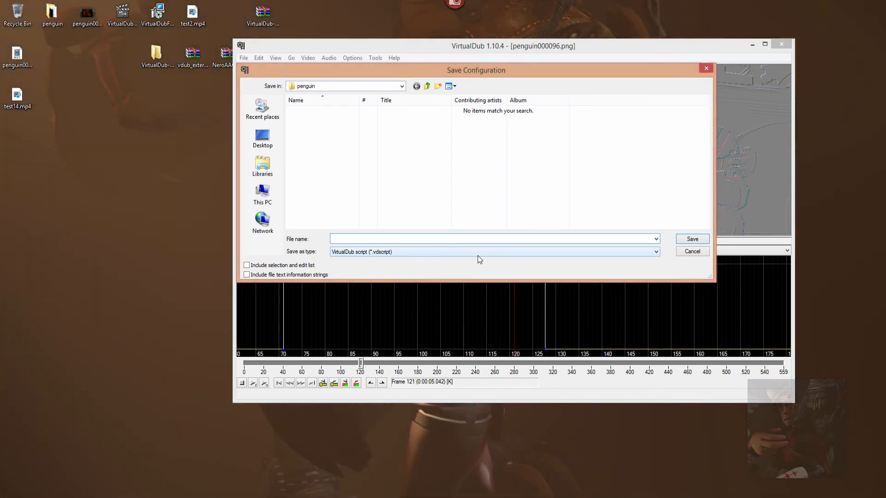
text(penguin)
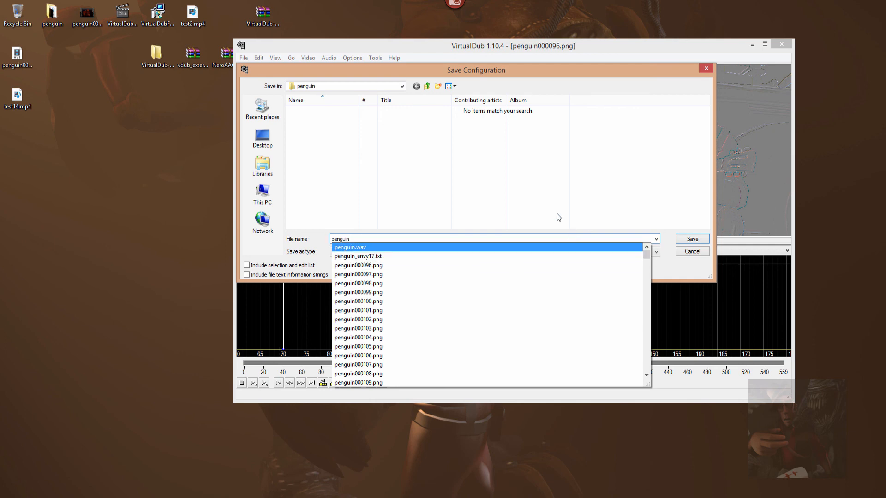
click(542, 203)
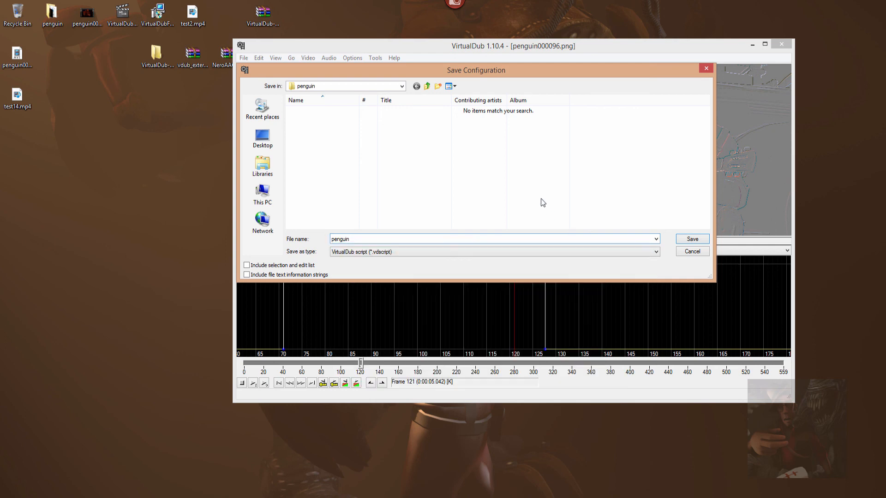
click(427, 88)
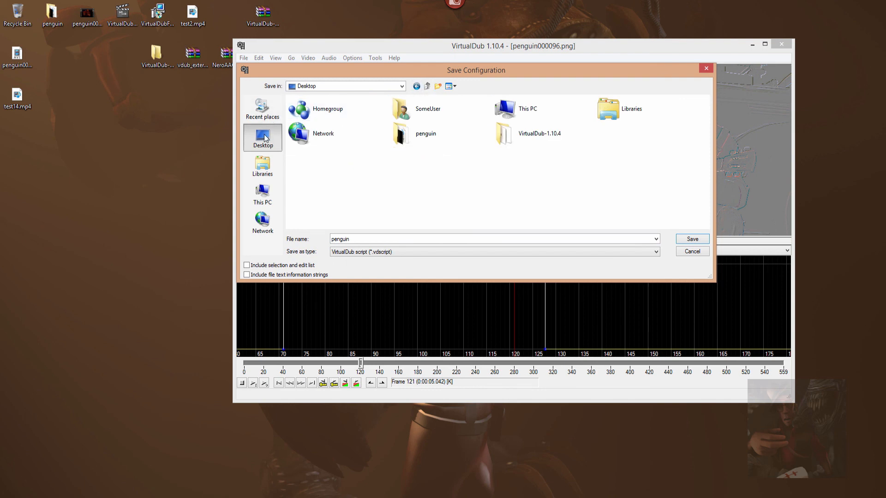
click(688, 242)
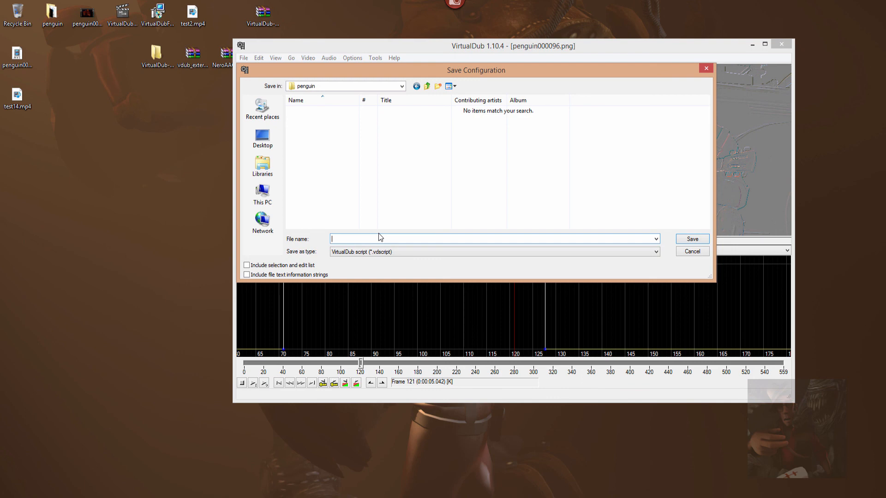
- Save the processing settings as a VirtualDub script named penguins on the Desktop, and line its icon up with the other desktop files
text(penguin)
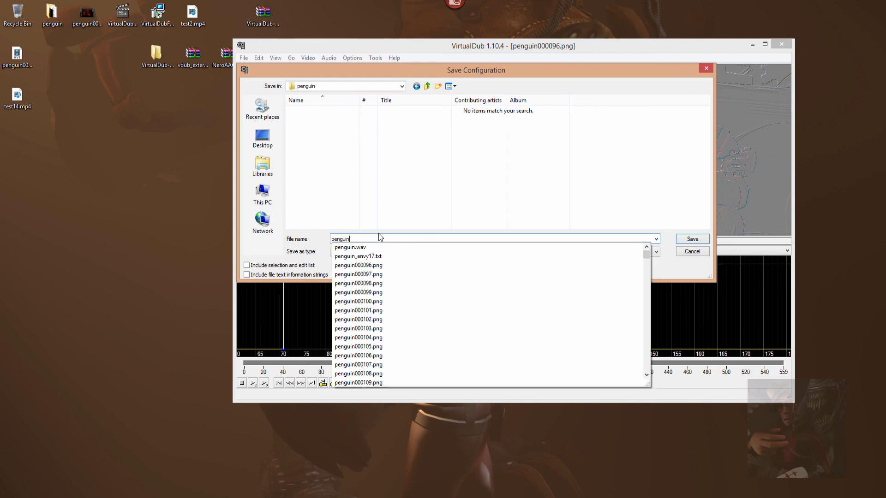
text(s)
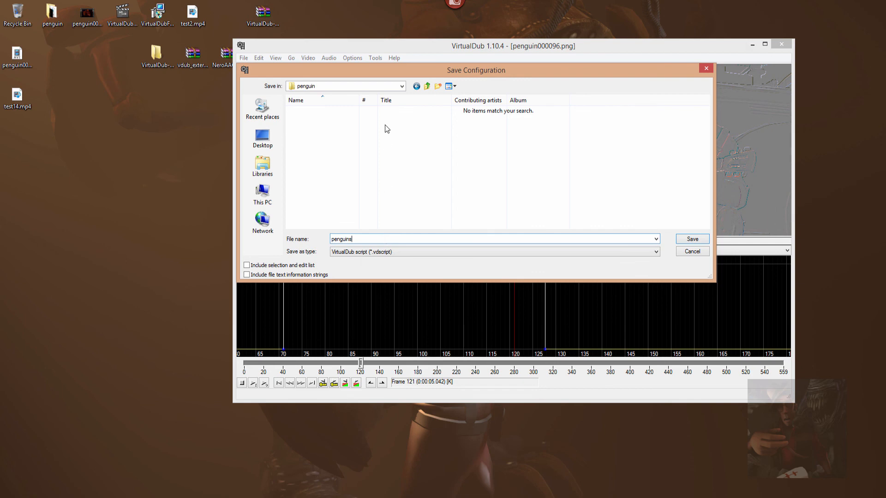
click(427, 88)
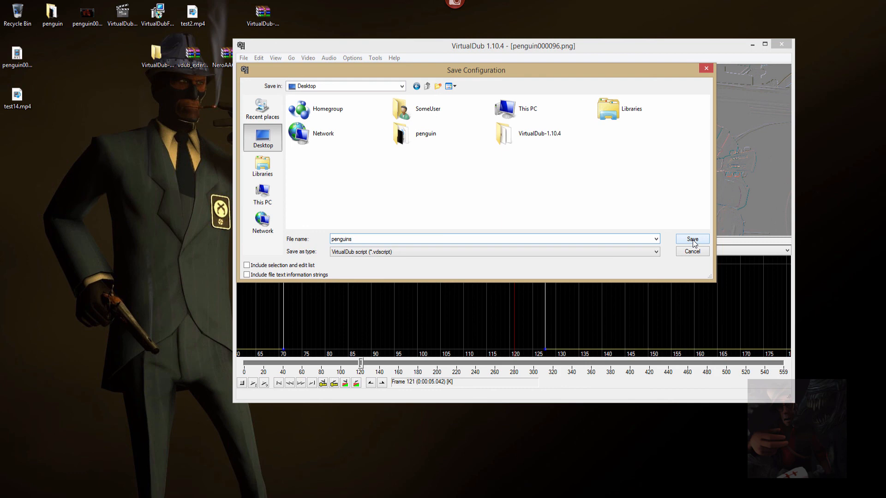
click(692, 239)
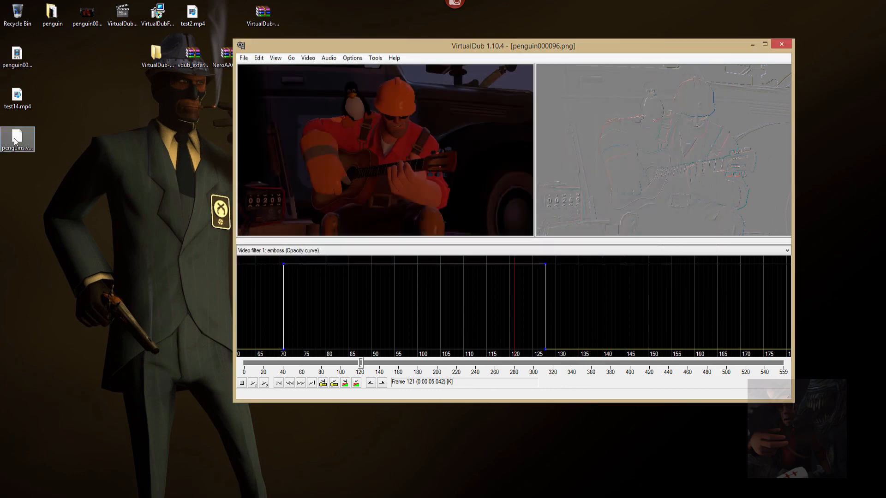
drag(16, 141, 86, 63)
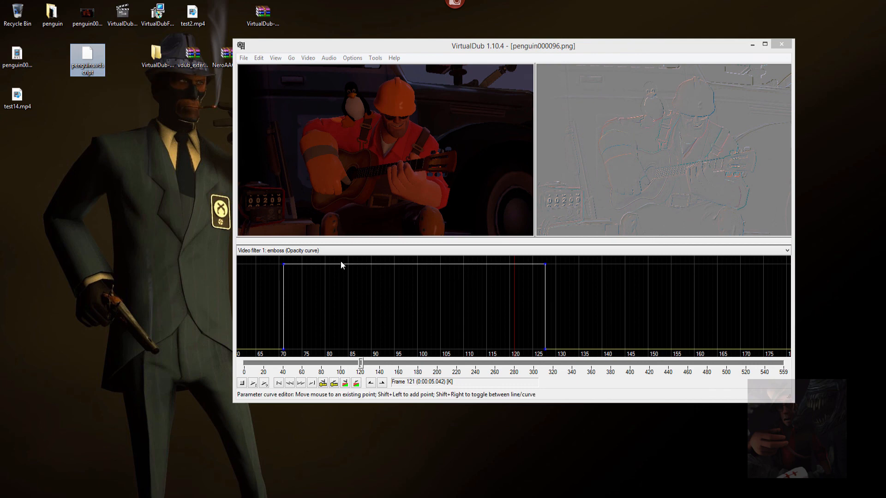
- Move VirtualDubFilterPack.exe to a free spot on the Desktop, run it, and accept the license agreement in its setup
click(157, 14)
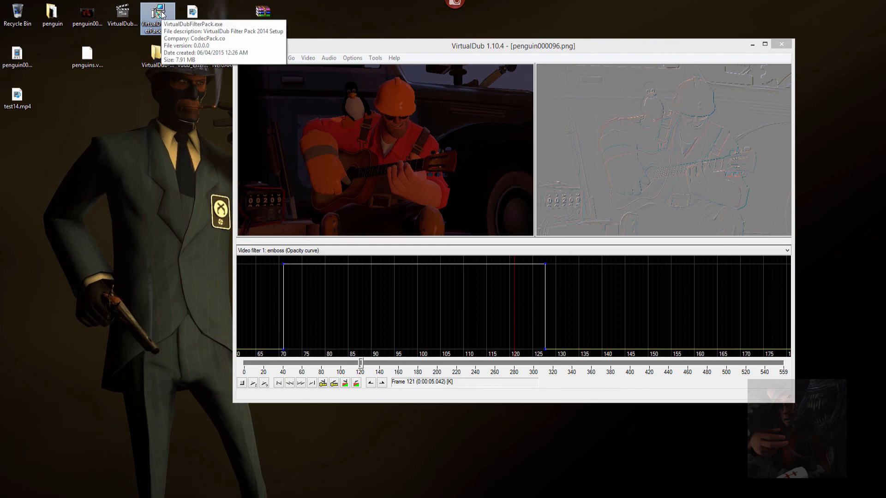
drag(157, 14, 149, 190)
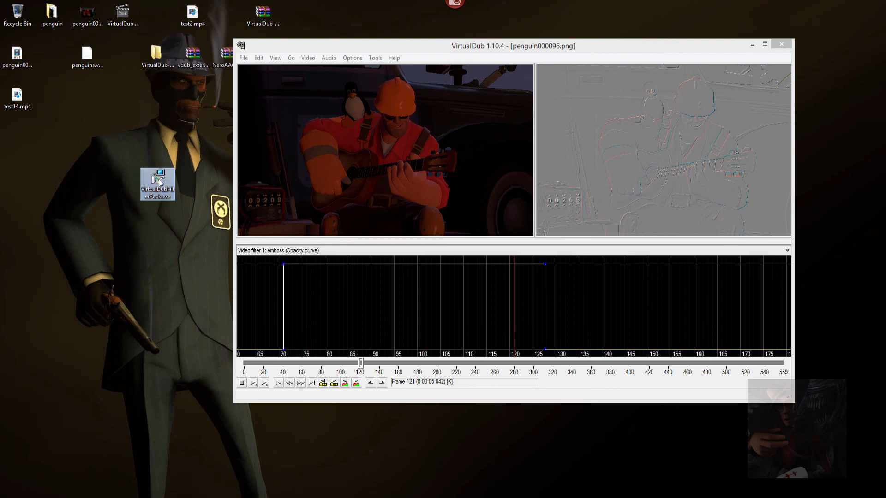
double_click(159, 182)
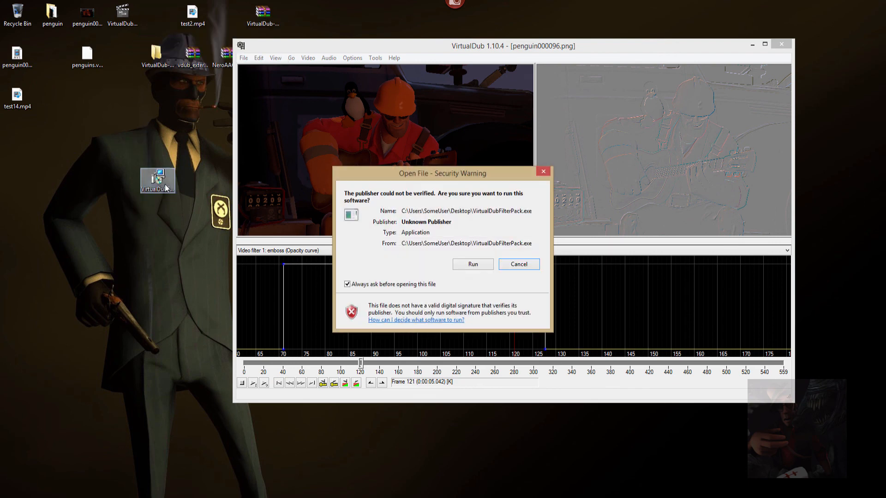
click(479, 267)
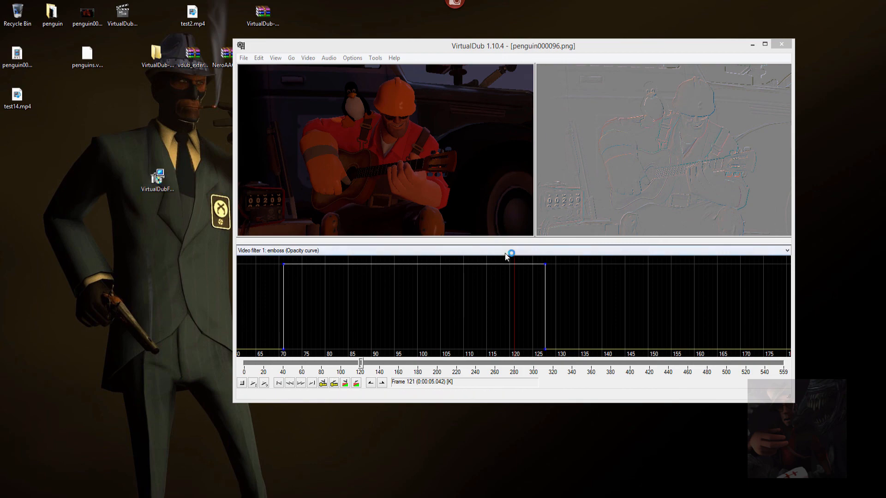
click(504, 329)
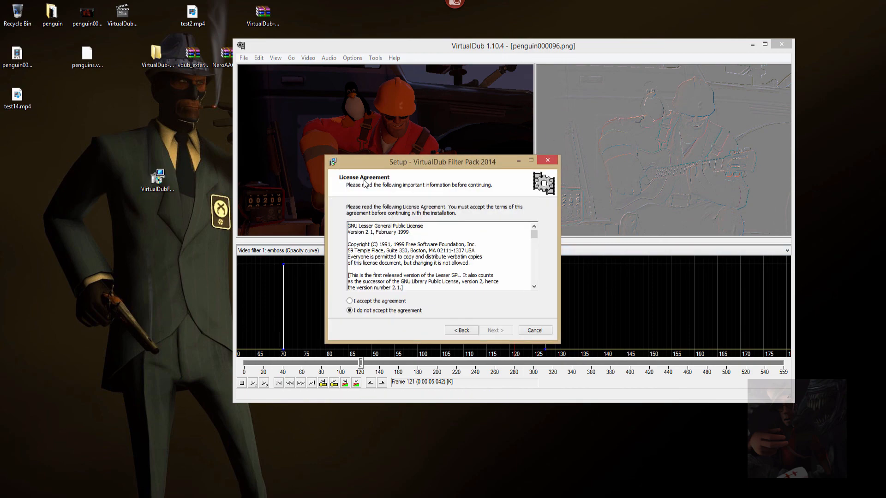
click(354, 301)
click(496, 332)
click(500, 333)
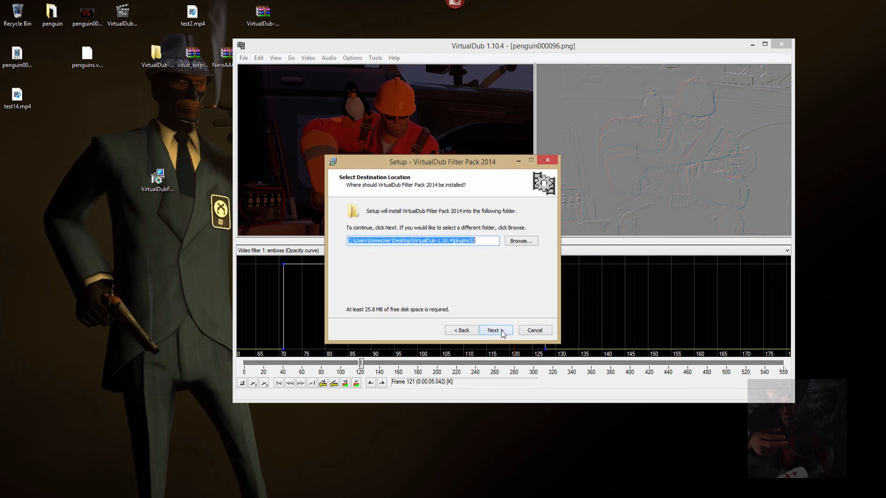
- Set the filter pack's install destination to the Desktop's VirtualDub-1.10.4\plugins32 folder, removing the extra \plugins from the end of the path
click(521, 241)
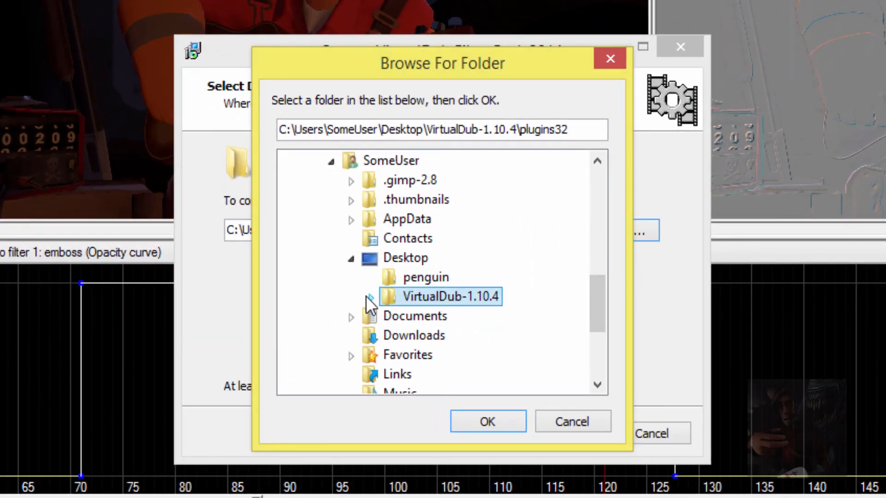
click(374, 295)
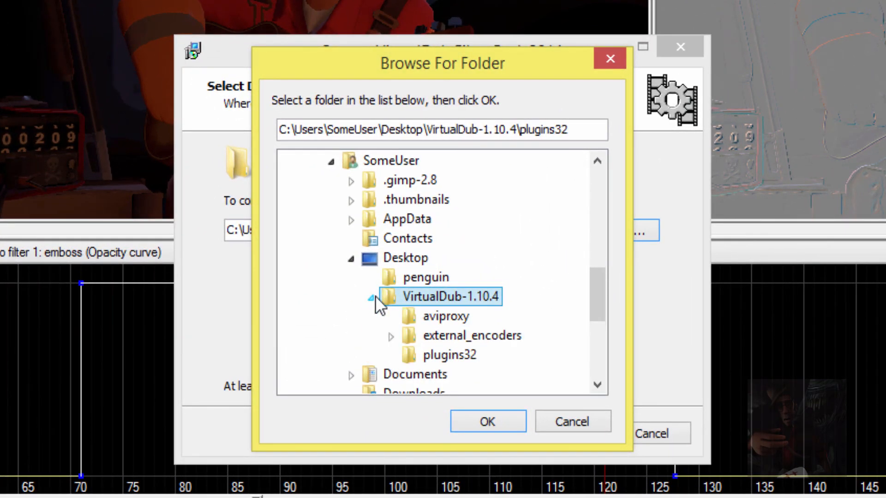
click(463, 360)
click(502, 422)
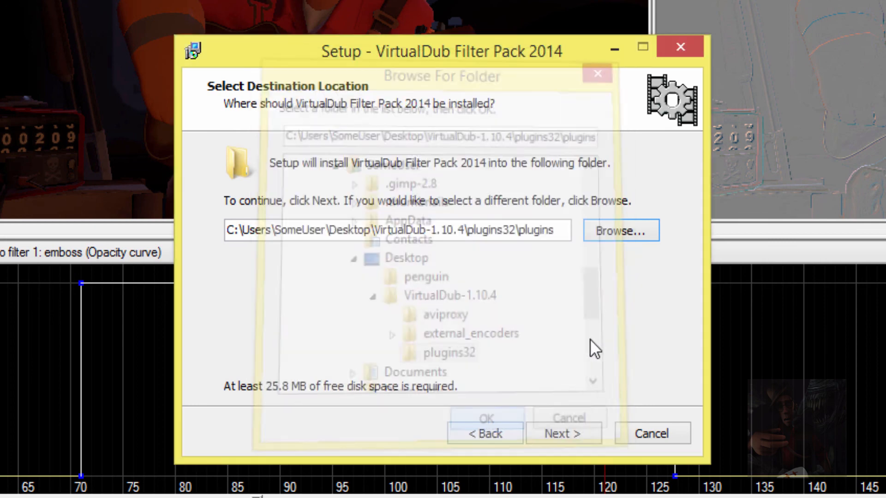
click(560, 230)
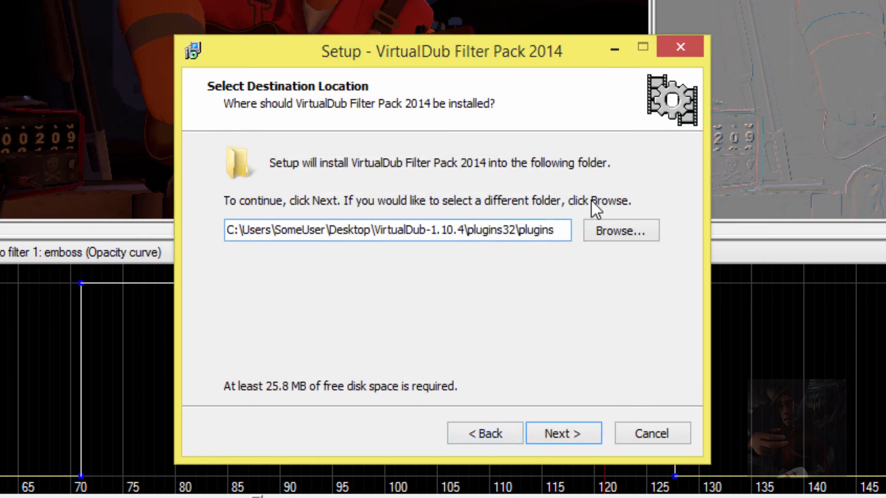
key(BackSpace)
key(BackSpace)
key(BackSpace)
key(BackSpace)
key(BackSpace)
key(BackSpace)
key(BackSpace)
key(BackSpace)
- Keep the VirtualDub Filter Pack 2014 Start Menu folder, install the filter pack, and finish the setup
click(563, 436)
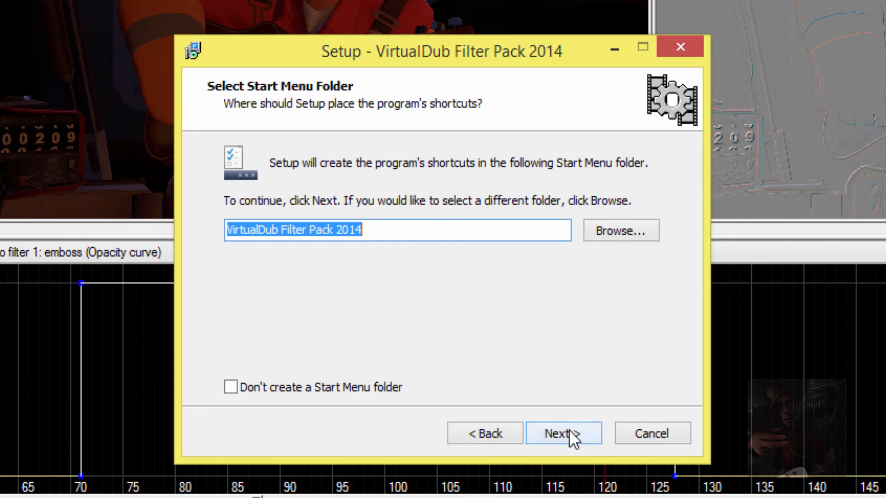
click(568, 436)
click(569, 435)
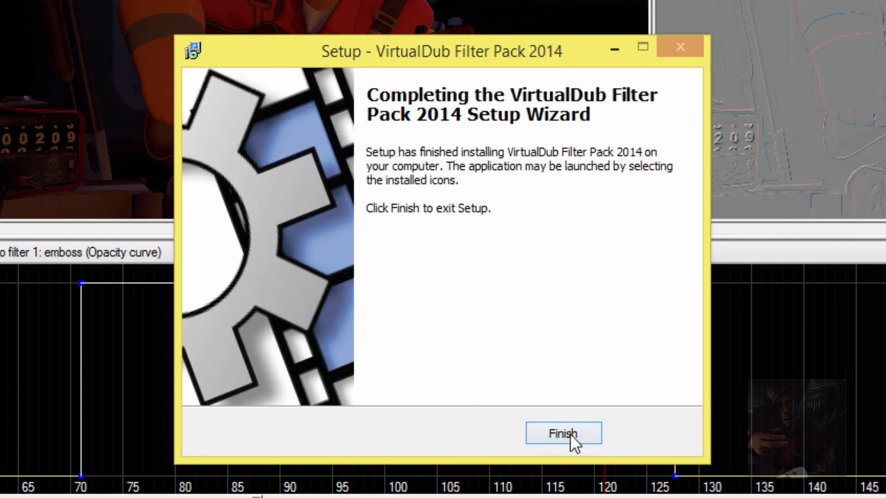
click(569, 433)
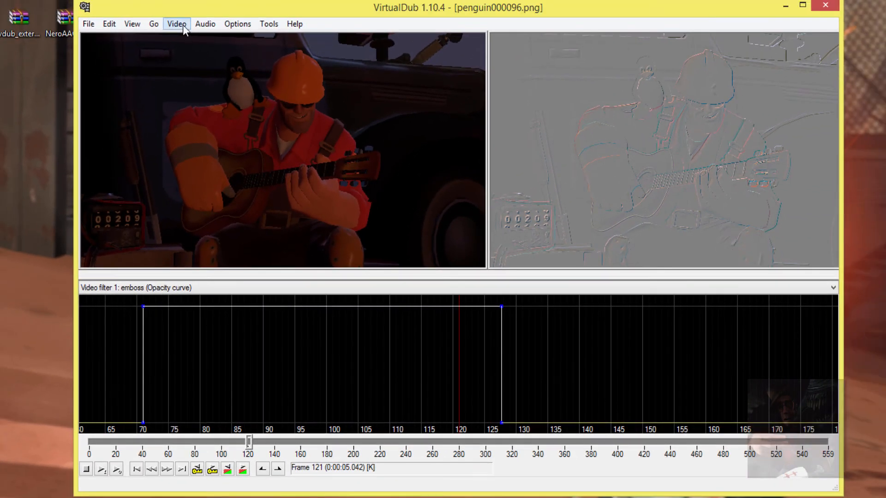
- Check the list of video filters available to add in VirtualDub, and leave the filter dialogs without adding any
click(185, 26)
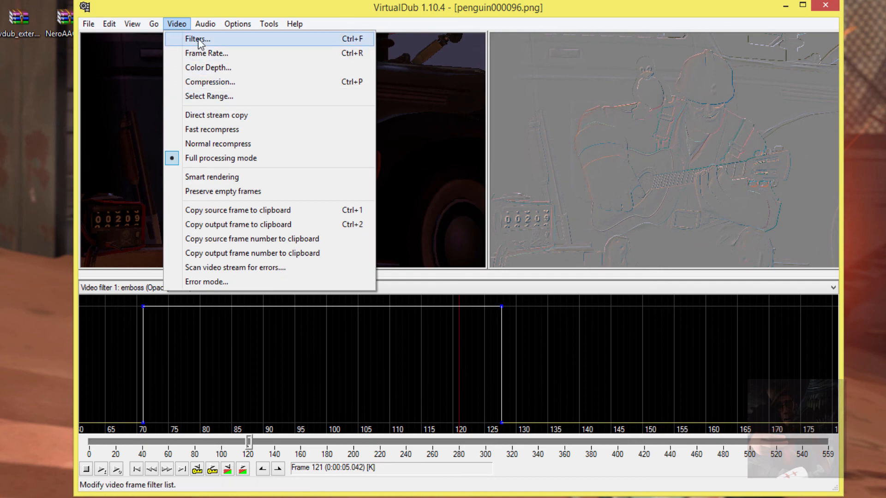
click(199, 40)
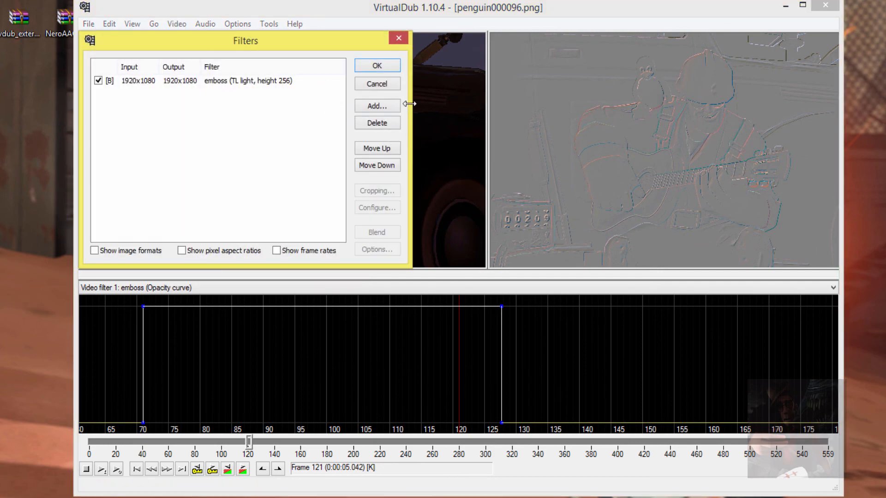
click(377, 106)
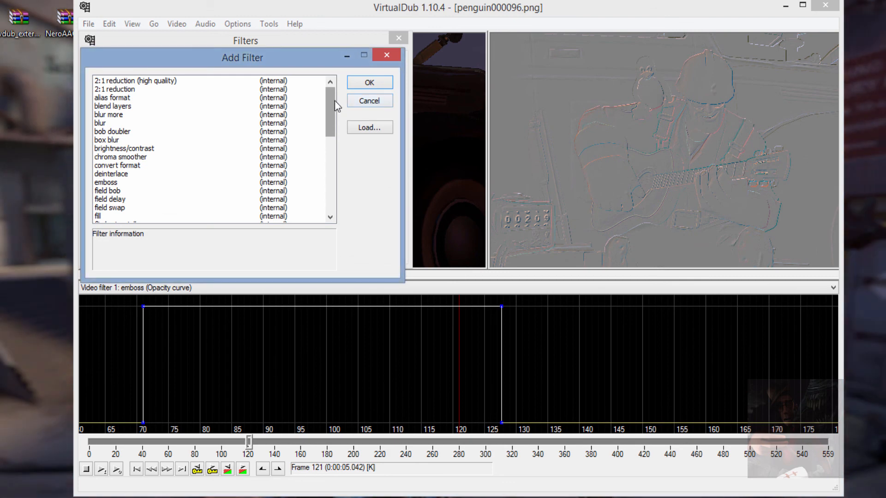
mouse_move(334, 101)
mouse_down()
mouse_move(335, 179)
mouse_move(334, 101)
mouse_up()
click(368, 100)
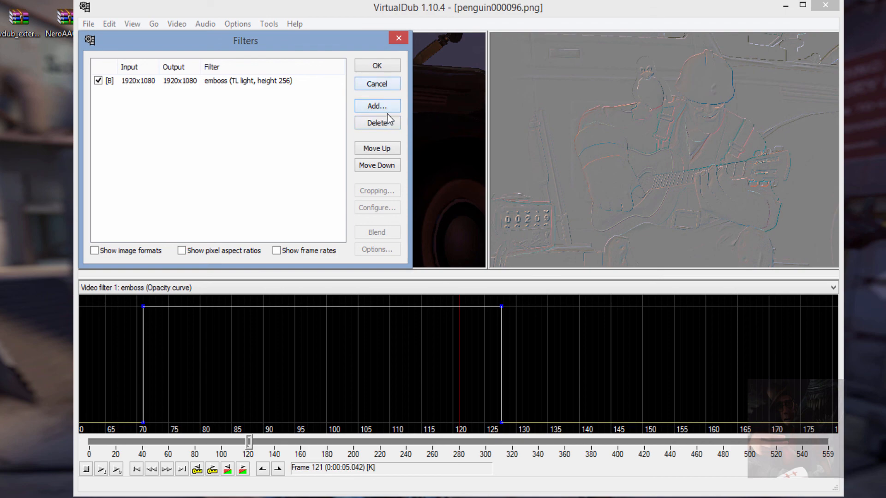
click(377, 69)
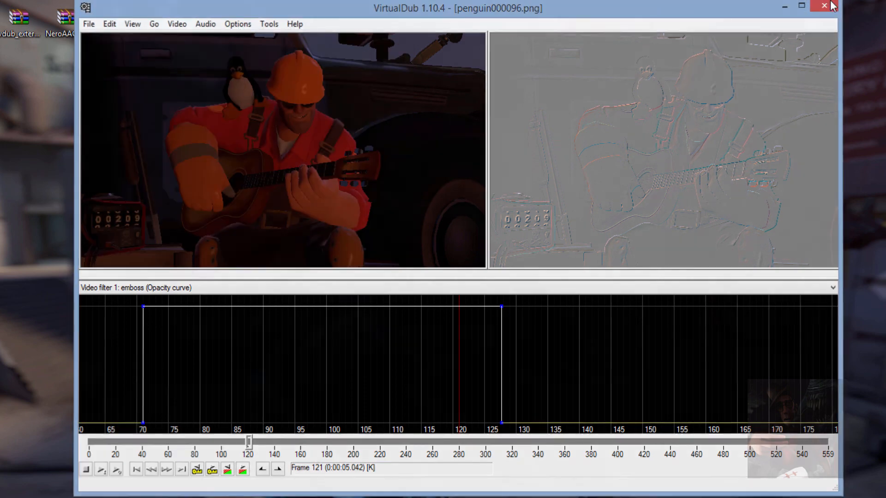
- Close VirtualDub and restart it by running VirtualDub.exe from the VirtualDub-1.10.4 folder
click(828, 5)
key(alt+Tab)
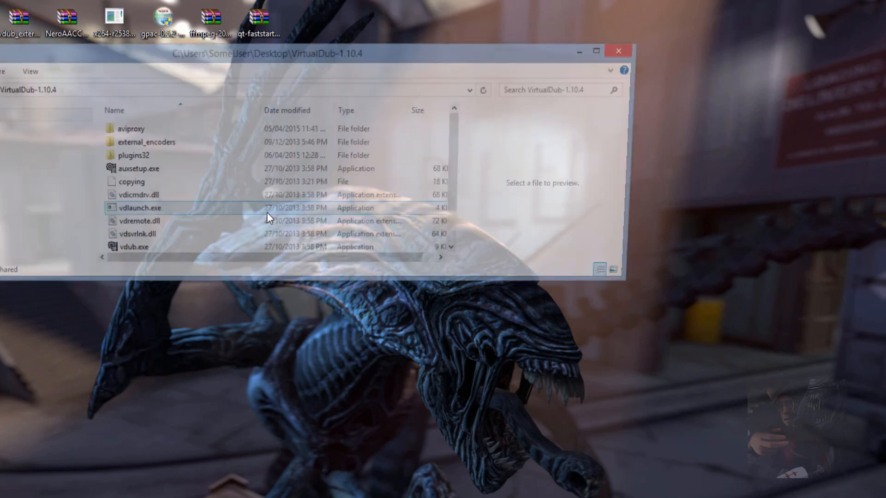
scroll(149, 244, down, 1)
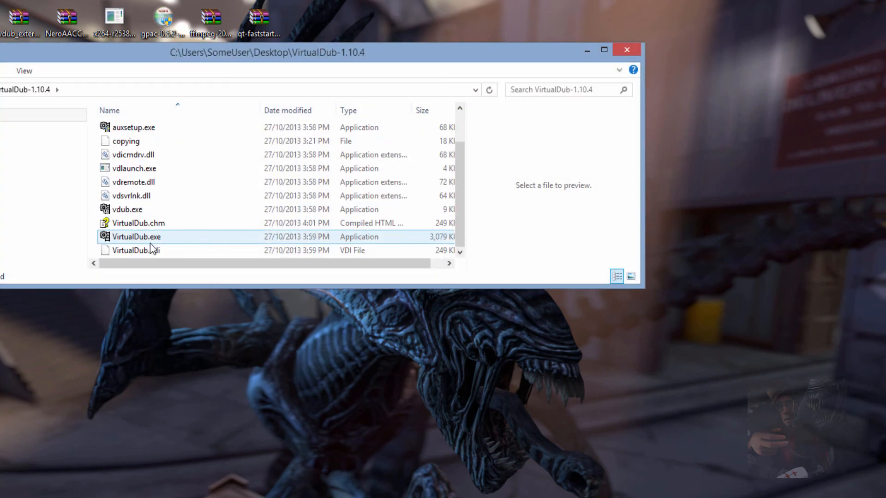
double_click(143, 239)
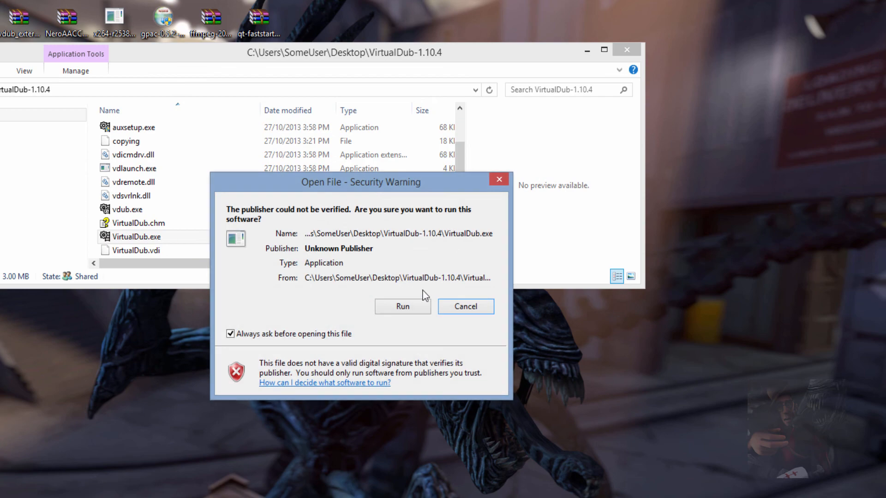
click(409, 301)
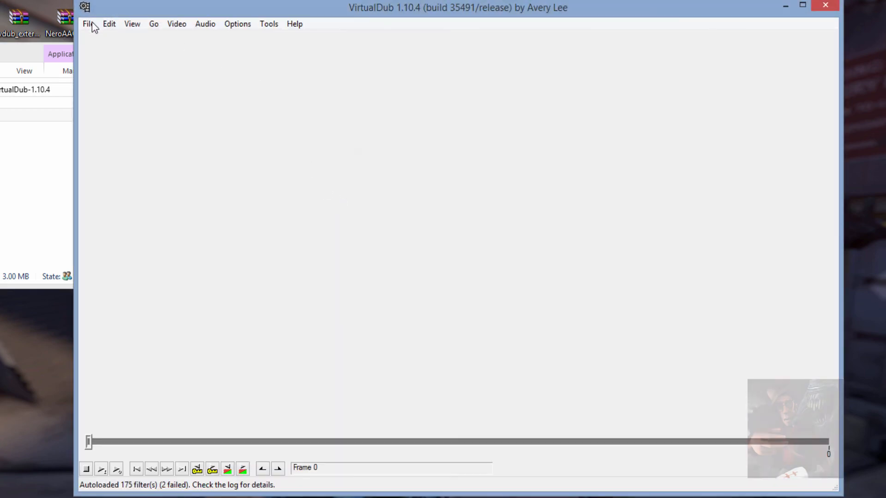
- Open the penguin image sequence starting at penguin000096.png
click(88, 24)
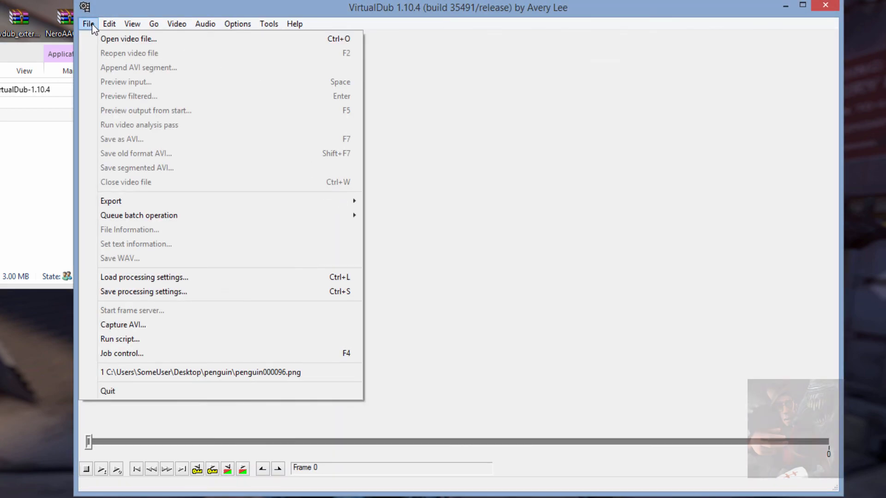
click(116, 40)
click(186, 122)
double_click(185, 122)
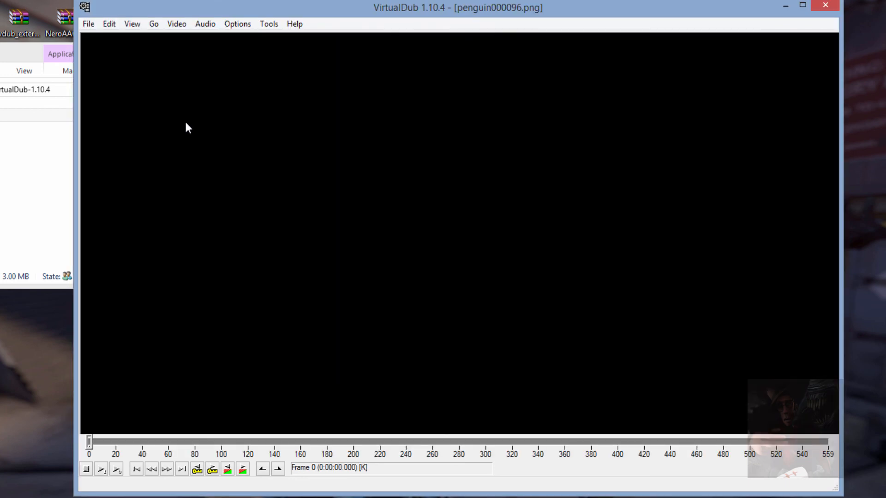
- Load the saved penguins processing settings script from the Desktop
click(88, 24)
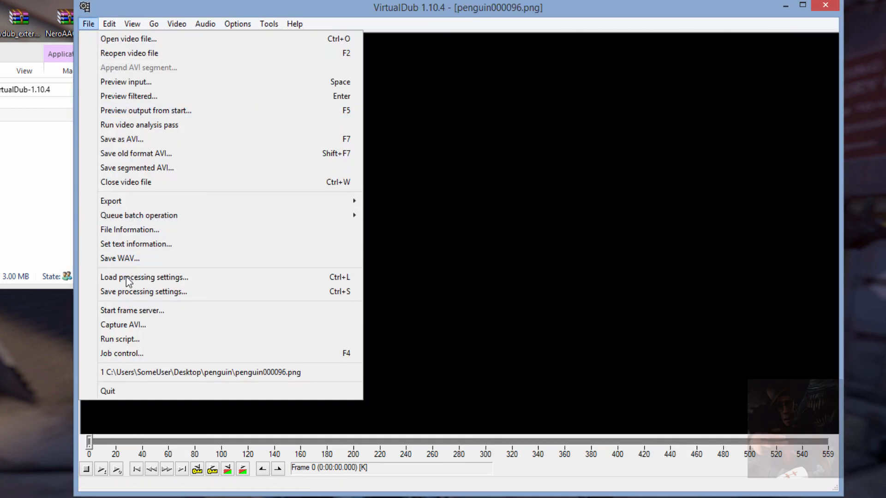
click(179, 278)
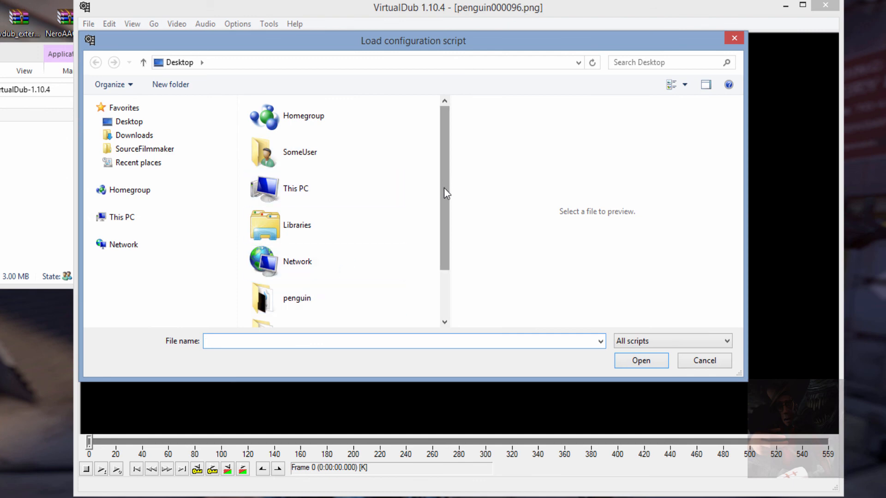
drag(444, 191, 431, 261)
click(316, 310)
double_click(315, 310)
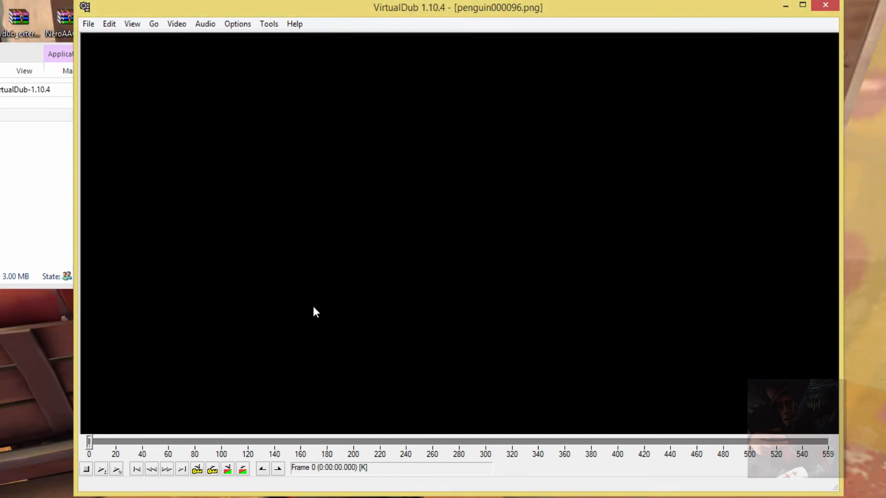
- Examine the full list of filters available to add, down to its end, and leave the filter dialogs without adding any
click(131, 25)
mouse_move(177, 23)
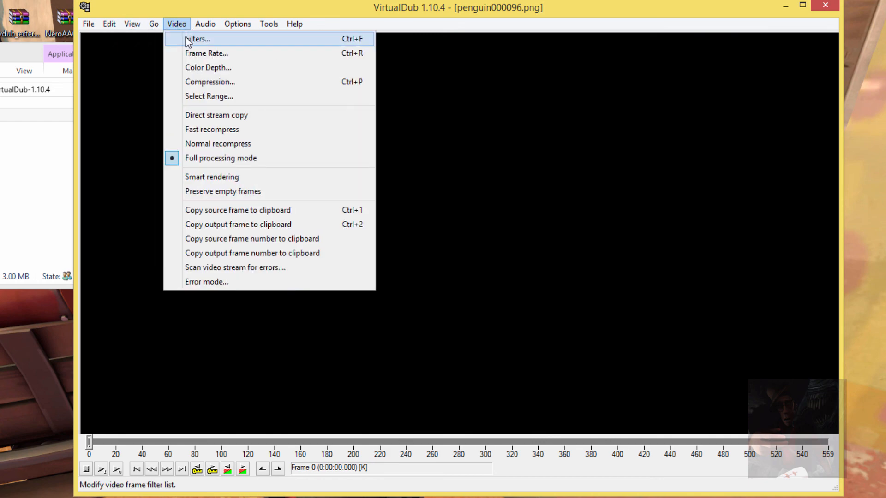
click(188, 40)
click(376, 108)
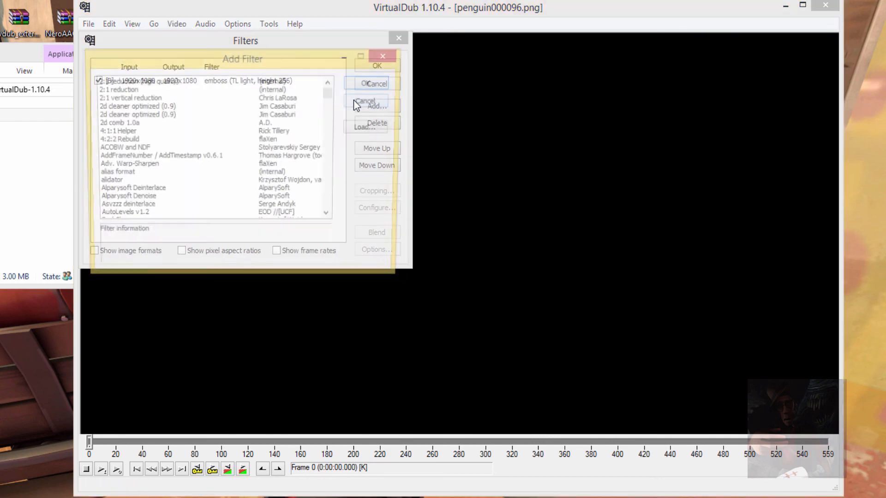
drag(331, 93, 338, 204)
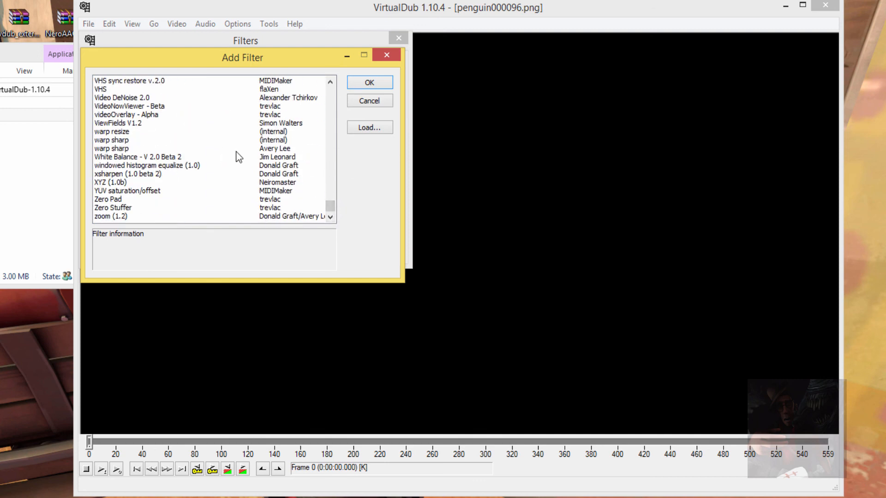
click(380, 102)
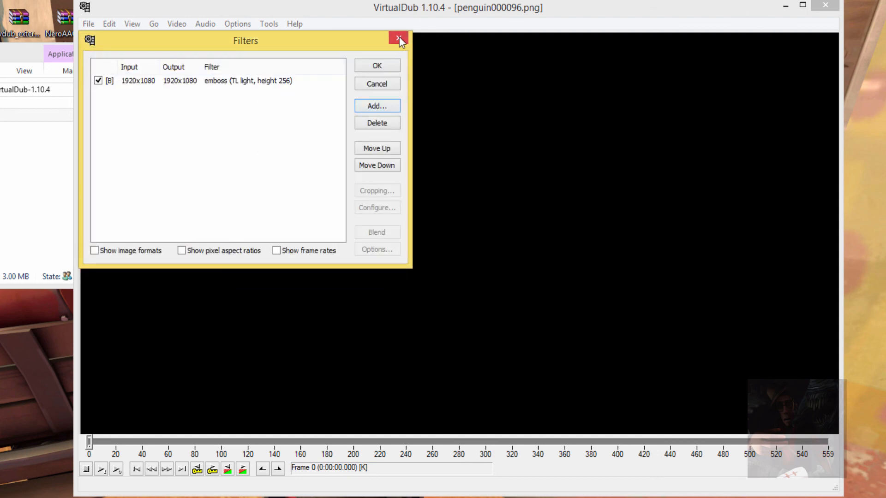
click(399, 37)
- Close VirtualDub and its folder window, and move the filter pack installer icon between the penguins script and the VirtualDub folder
click(823, 5)
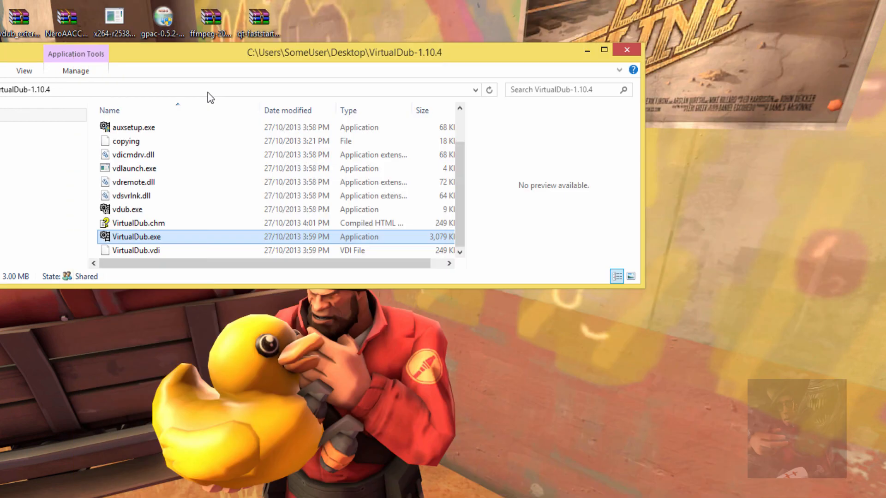
click(632, 54)
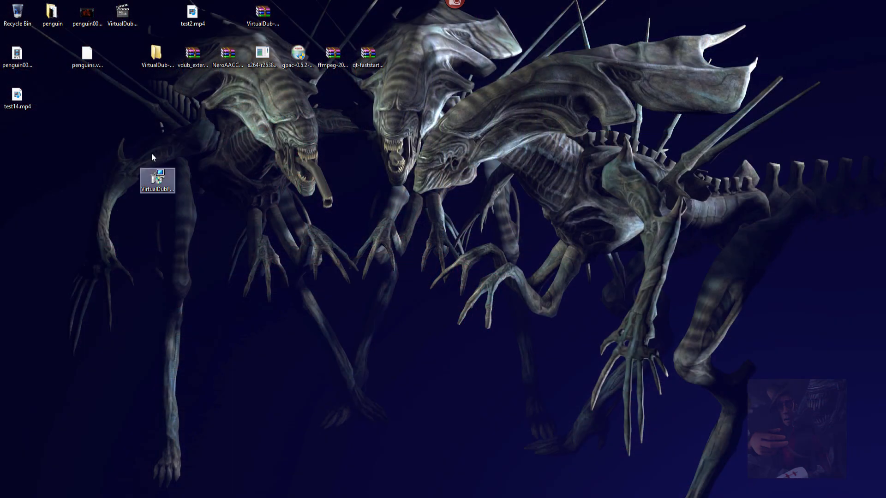
drag(156, 177, 122, 55)
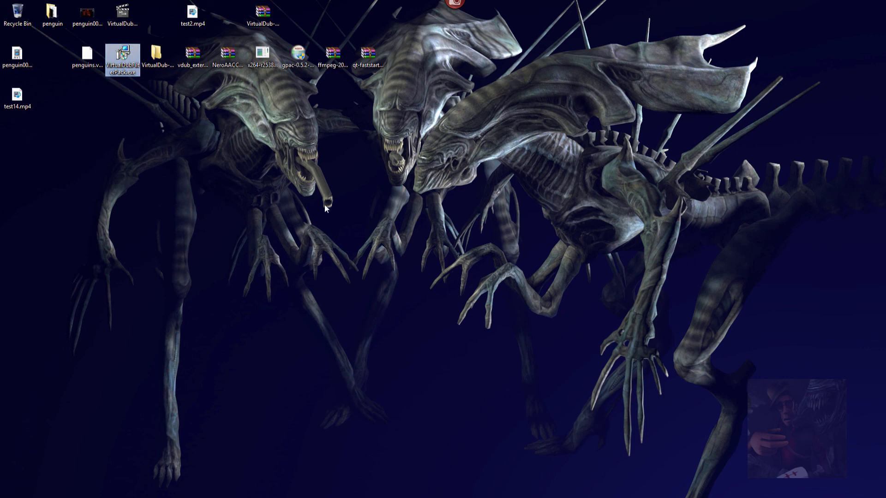